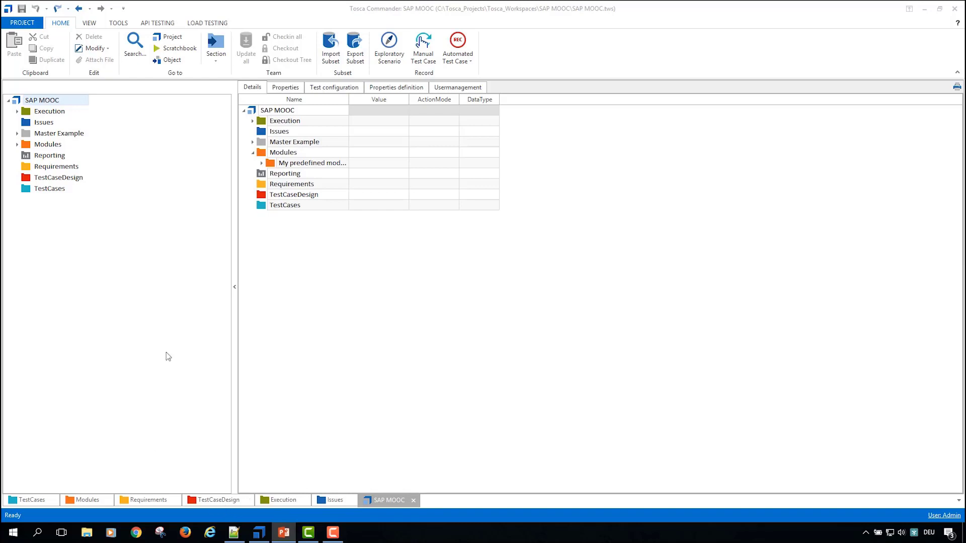
Step: Switch to Internet Explorer and open the SAP Fiori logon page on tridemo21.external.network
left_click(18, 102)
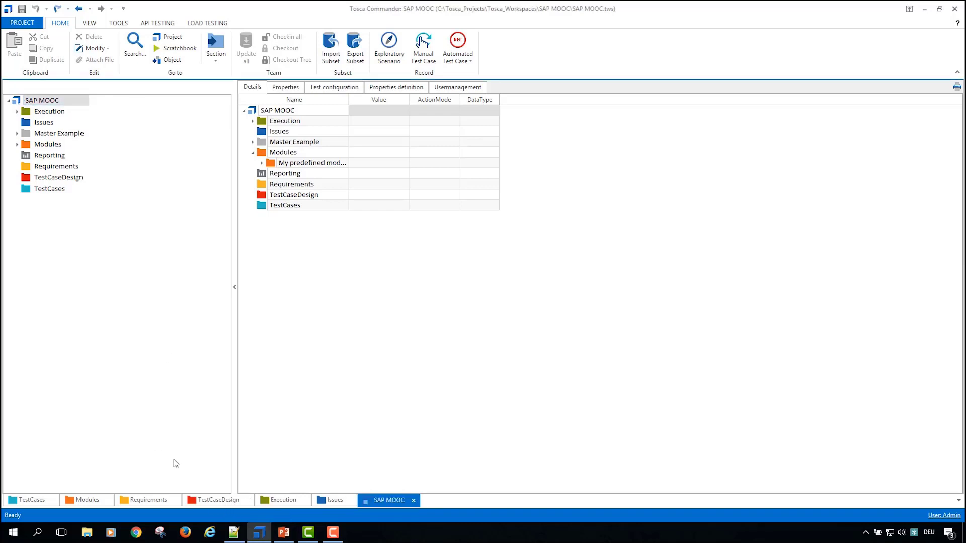
left_click(210, 533)
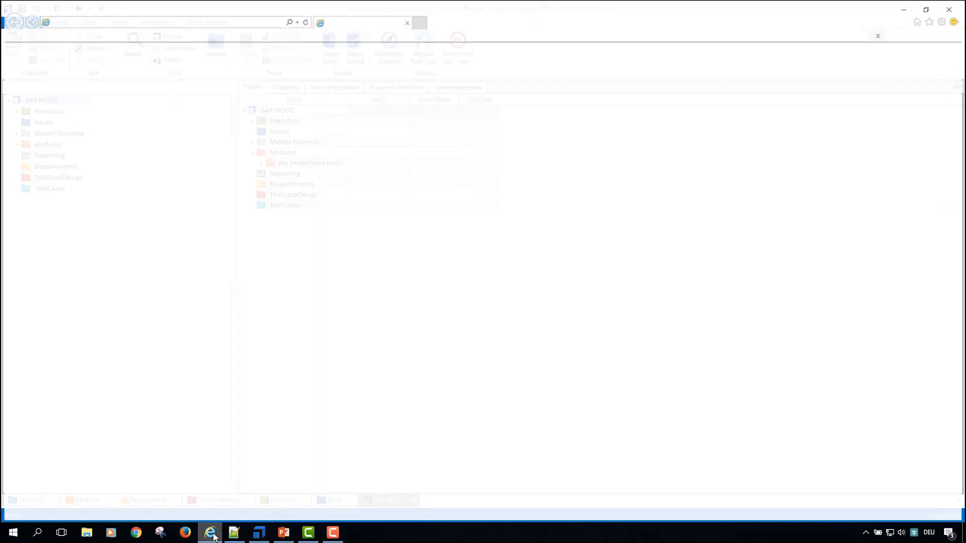
left_click(248, 25)
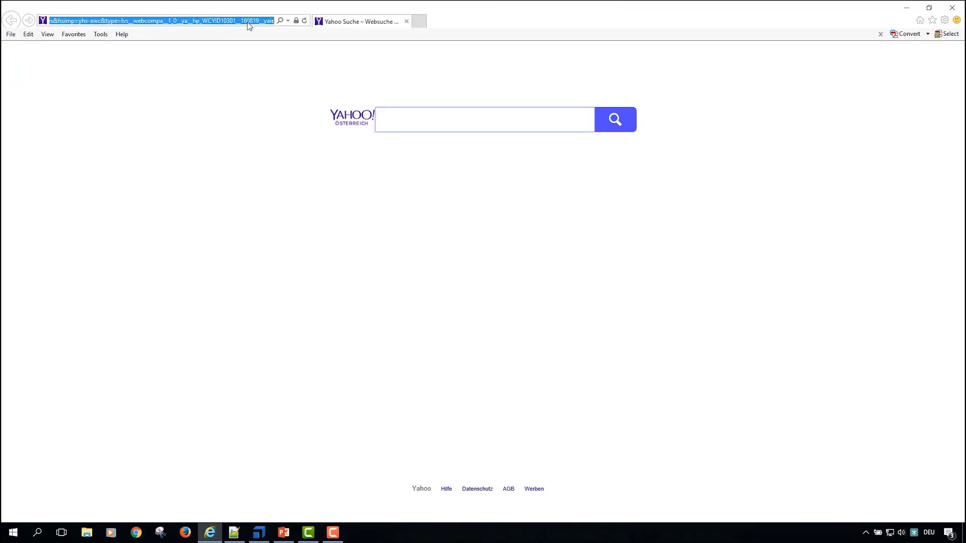
type("tridemo21.external.network/")
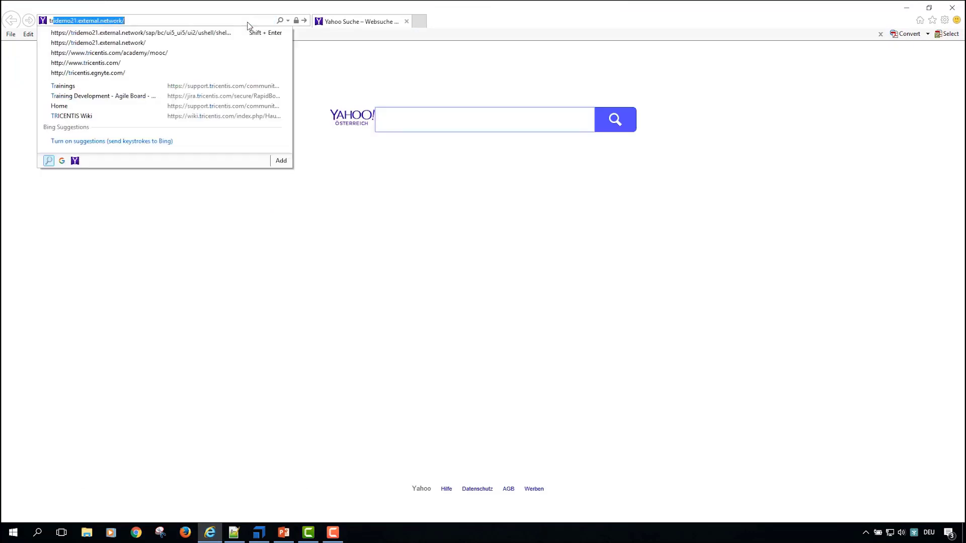
key("Return")
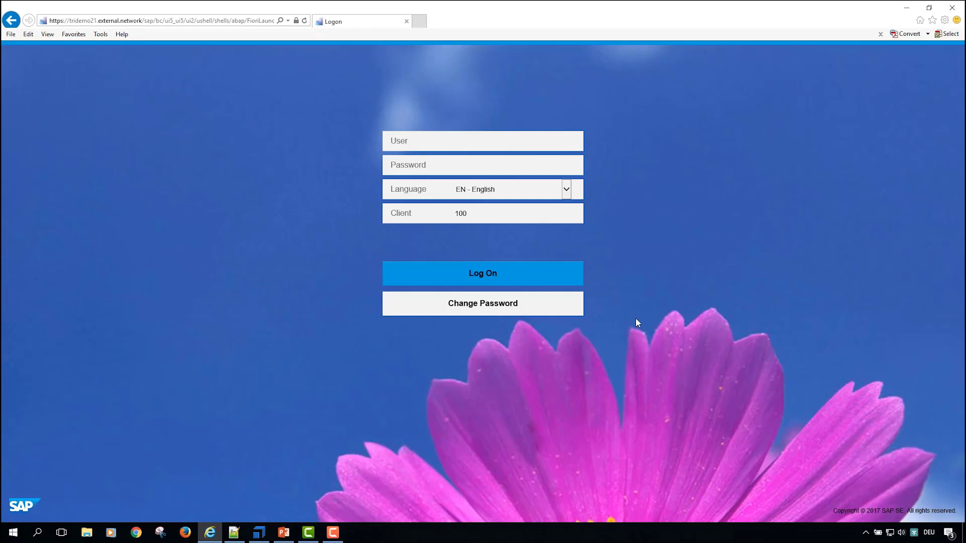
Step: Switch to Tosca Commander and import the subset file Standard.tce into the SAP MOOC project
left_click(259, 531)
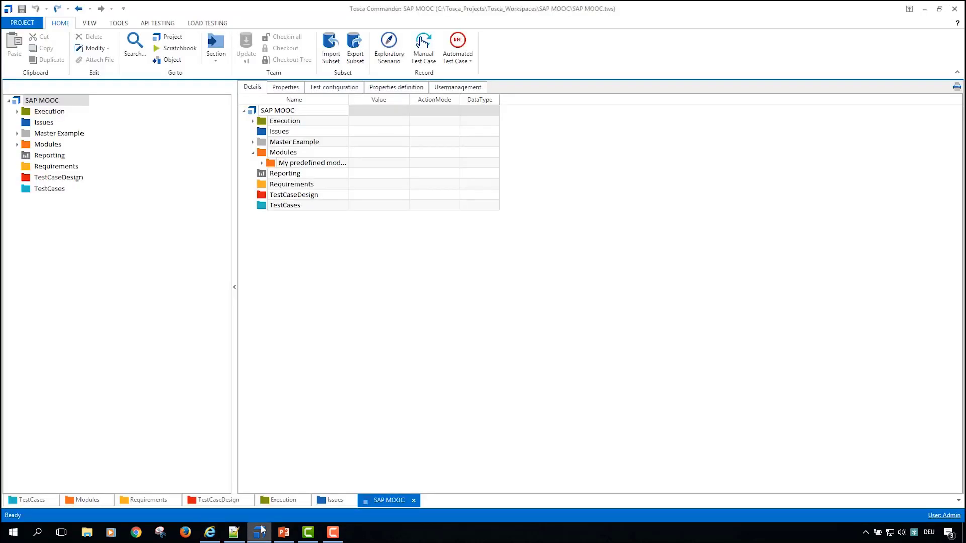
right_click(17, 102)
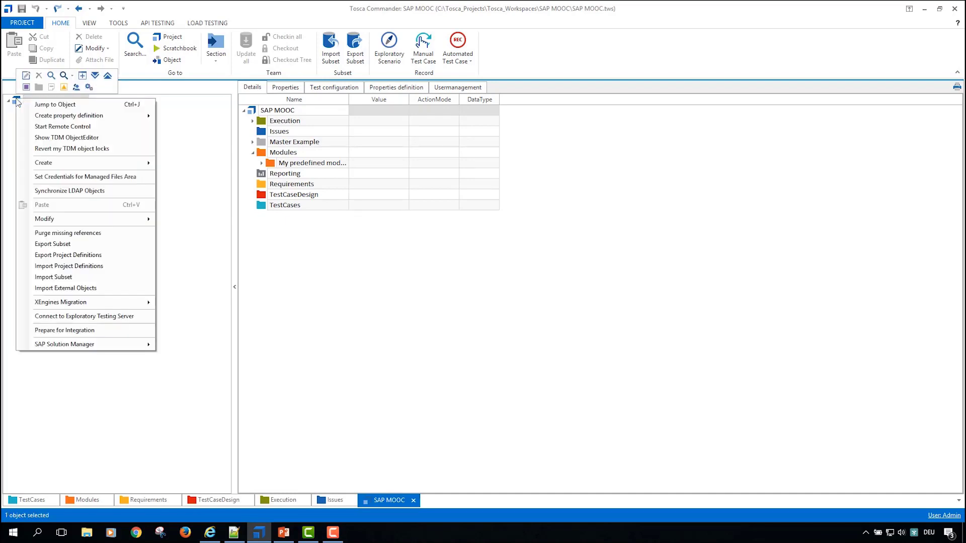
left_click(104, 278)
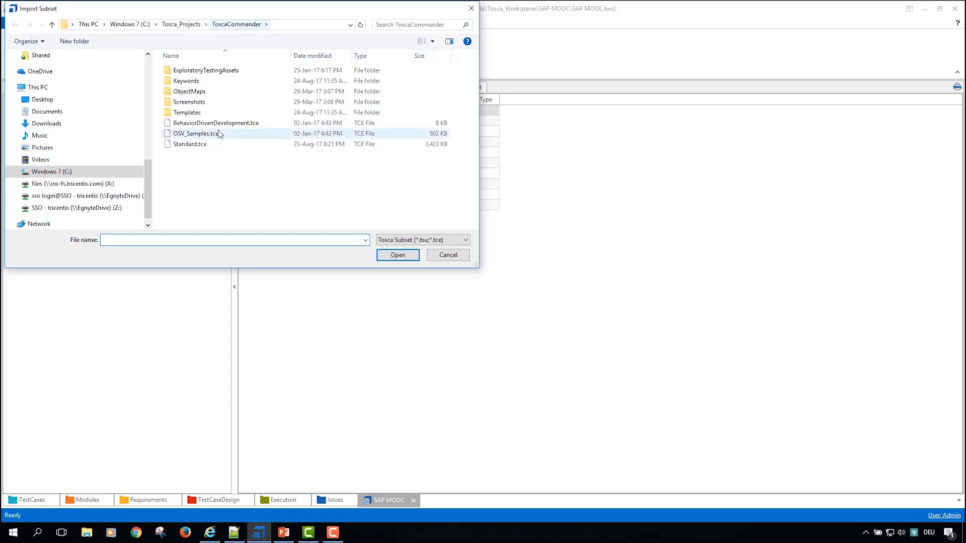
left_click(211, 147)
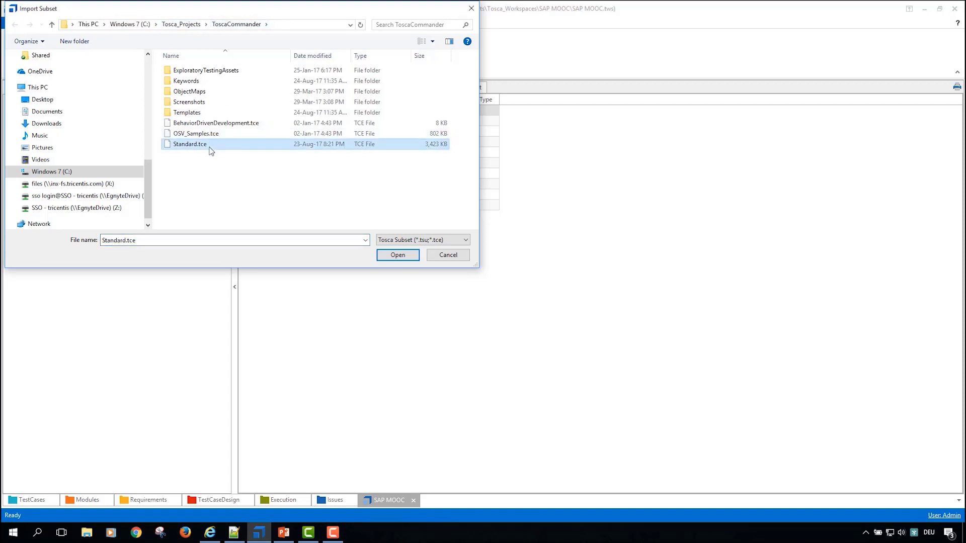
double_click(209, 146)
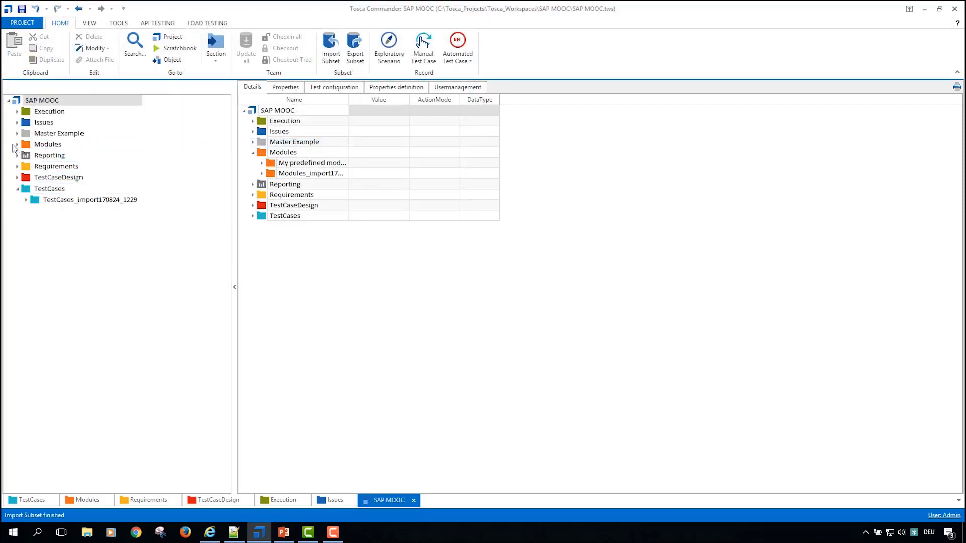
Step: Examine the imported Standard modules, looking into TBox Automation Tools and the Sap folder of TBox XEngines
left_click(16, 145)
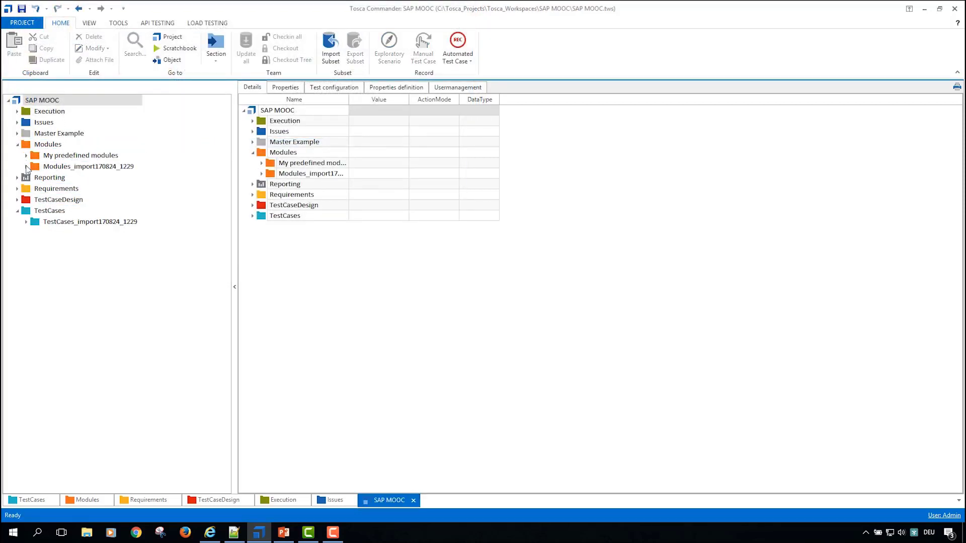
left_click(26, 167)
left_click(35, 177)
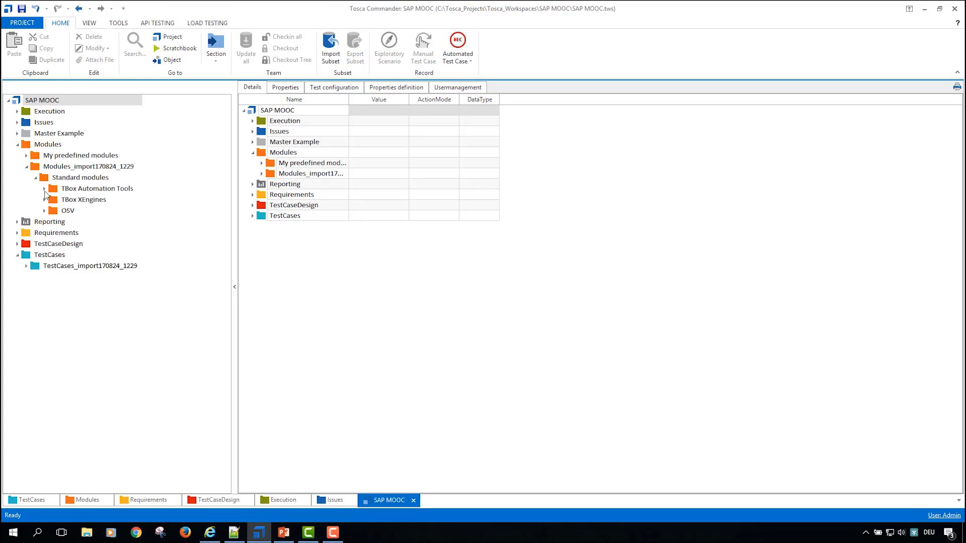
left_click(44, 188)
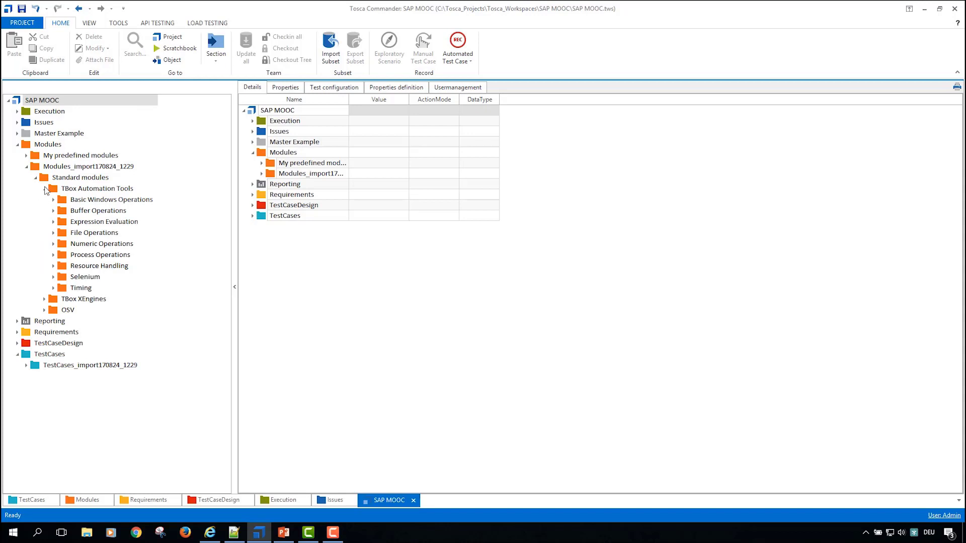
left_click(44, 188)
left_click(44, 200)
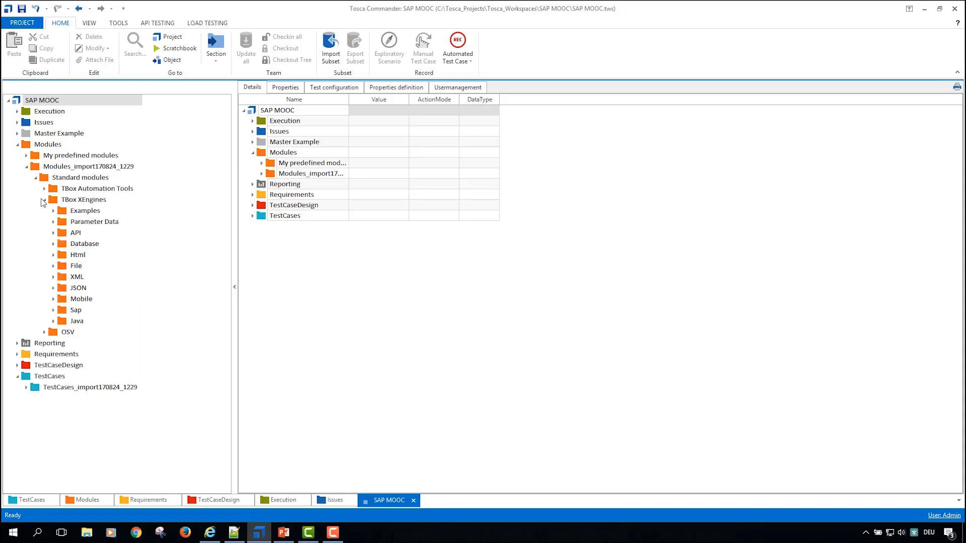
left_click(53, 311)
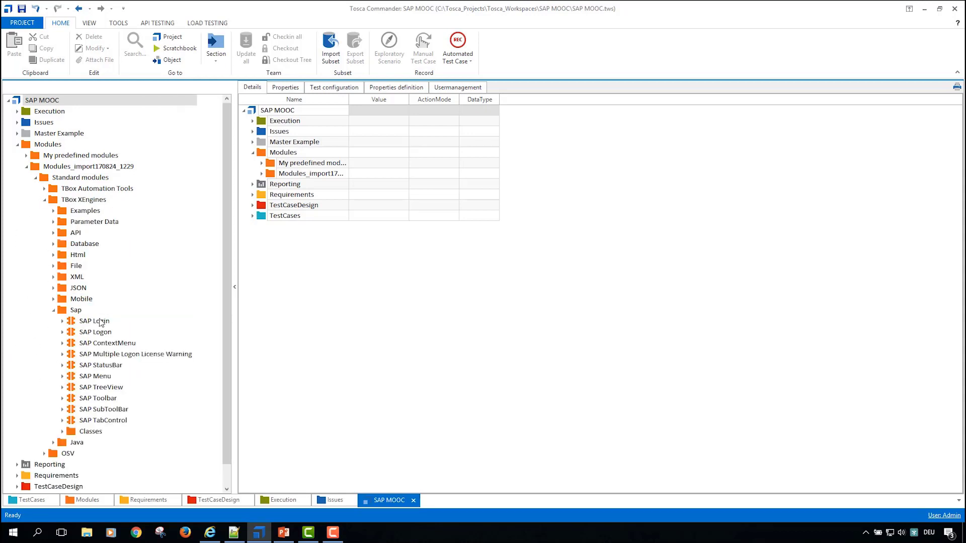
left_click(100, 321)
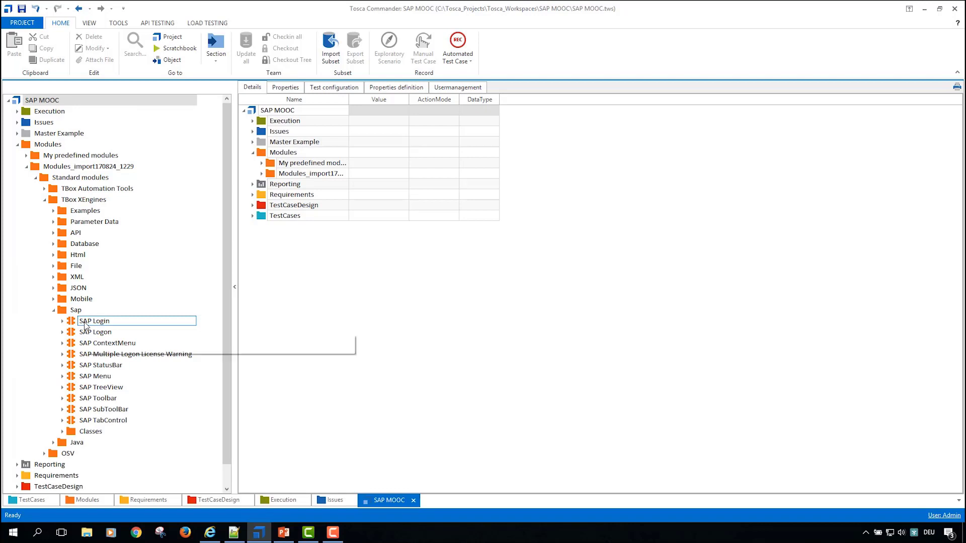
left_click(54, 310)
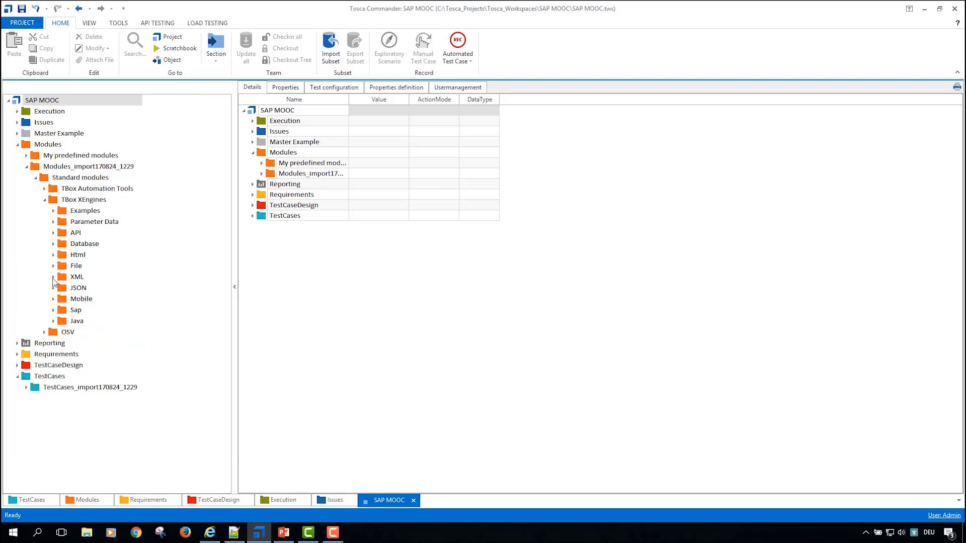
Step: Examine the Html modules of TBox XEngines, enlarging the screenshot of the SAP FIORI message toast module
left_click(53, 255)
left_click(92, 290)
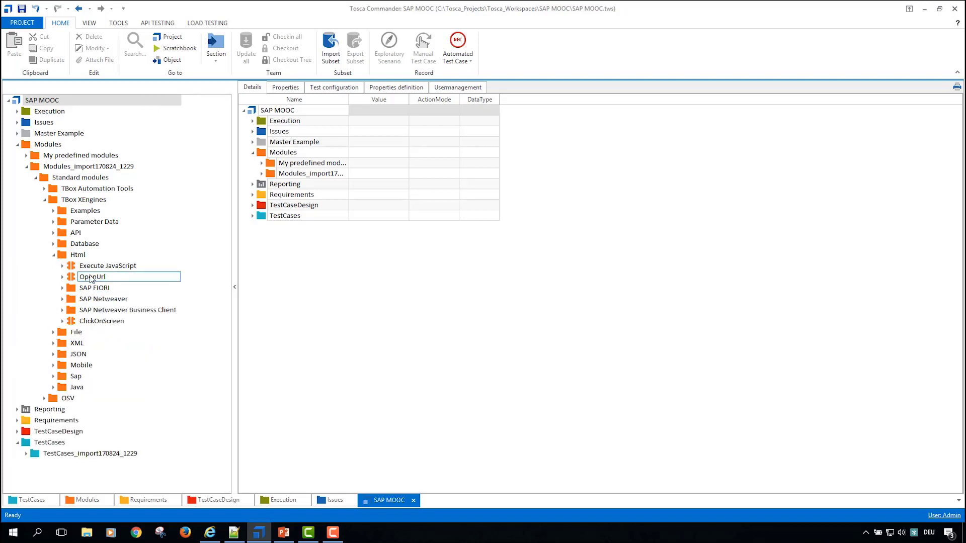
left_click(71, 290)
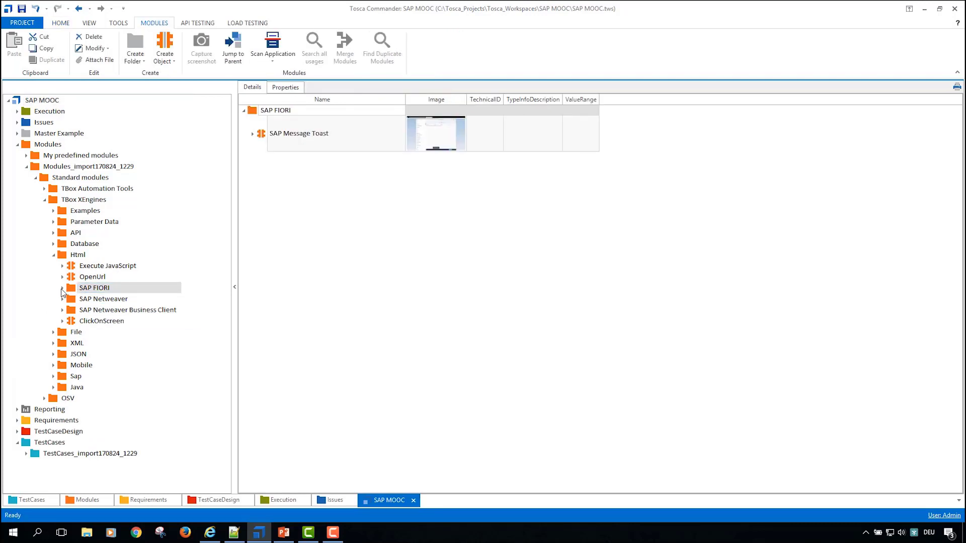
double_click(464, 100)
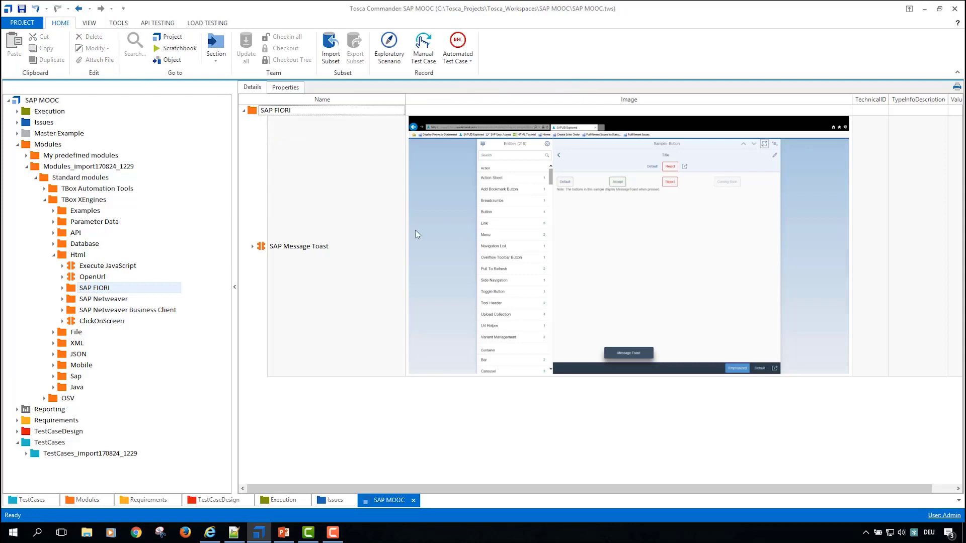
left_click(62, 288)
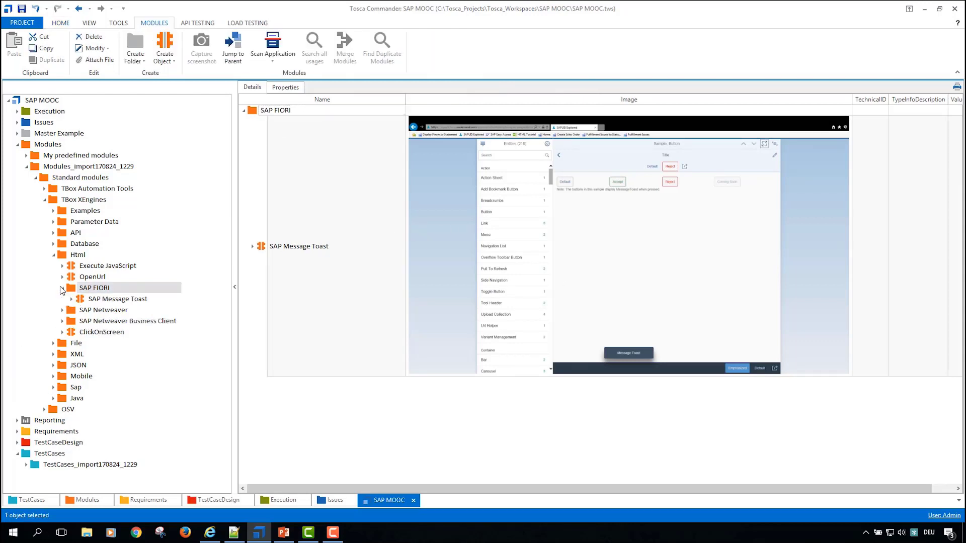
Step: Inspect the SAP Statusbar module of SAP Netweaver with a narrower image column and collapse the Standard modules folder
left_click(63, 310)
left_click(109, 321)
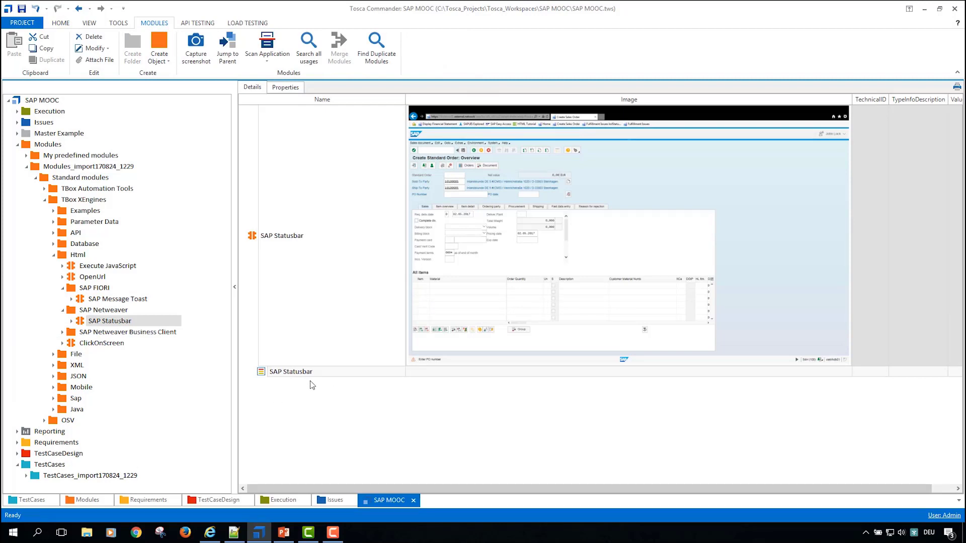
left_click_drag(852, 99, 593, 99)
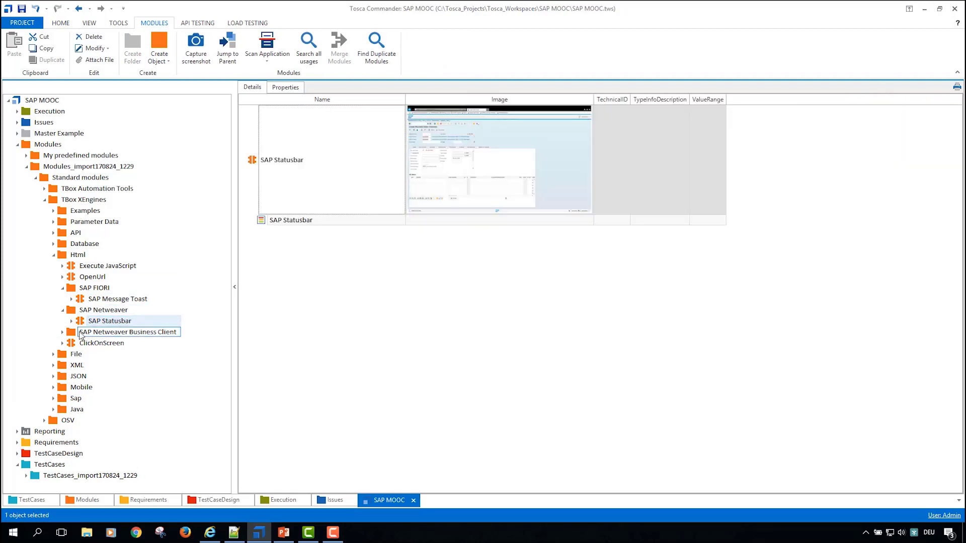
left_click(62, 333)
left_click(63, 332)
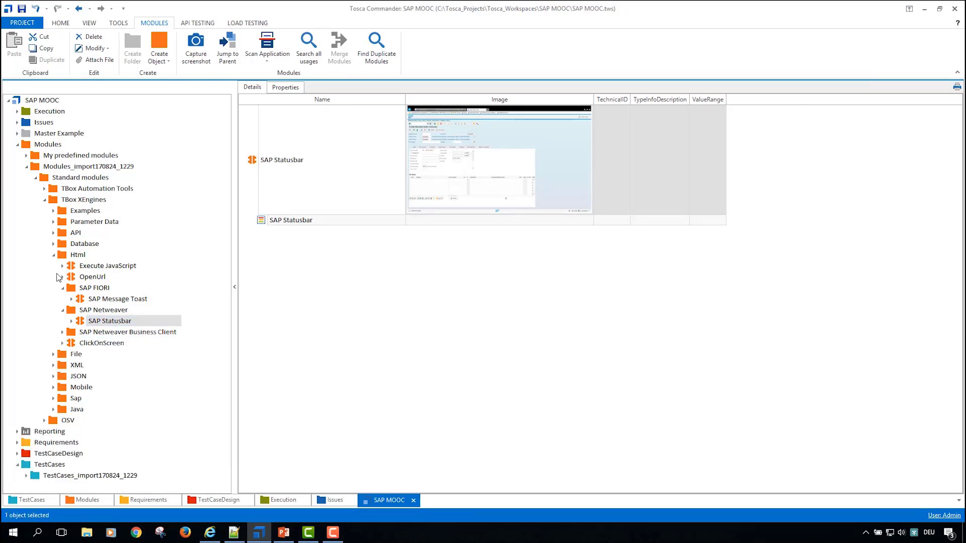
left_click(54, 255)
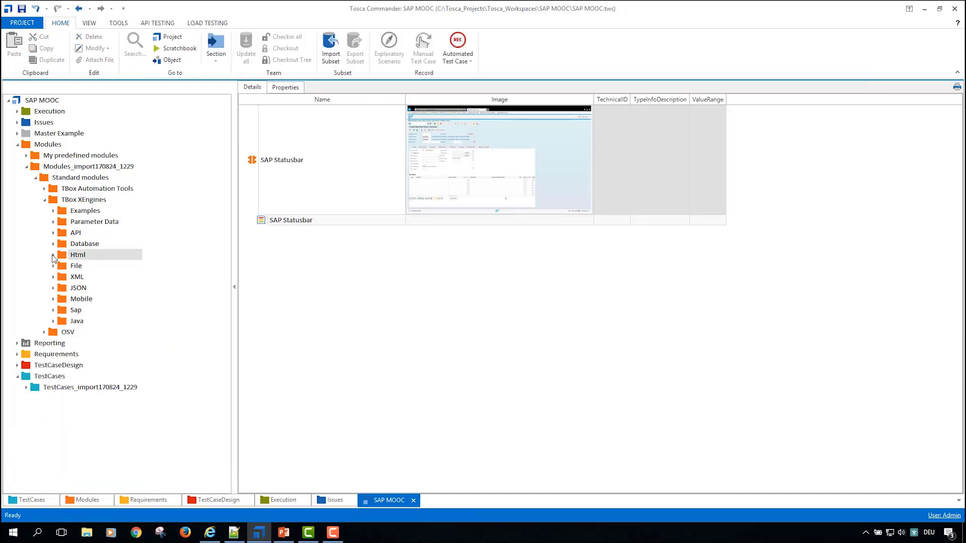
left_click(44, 201)
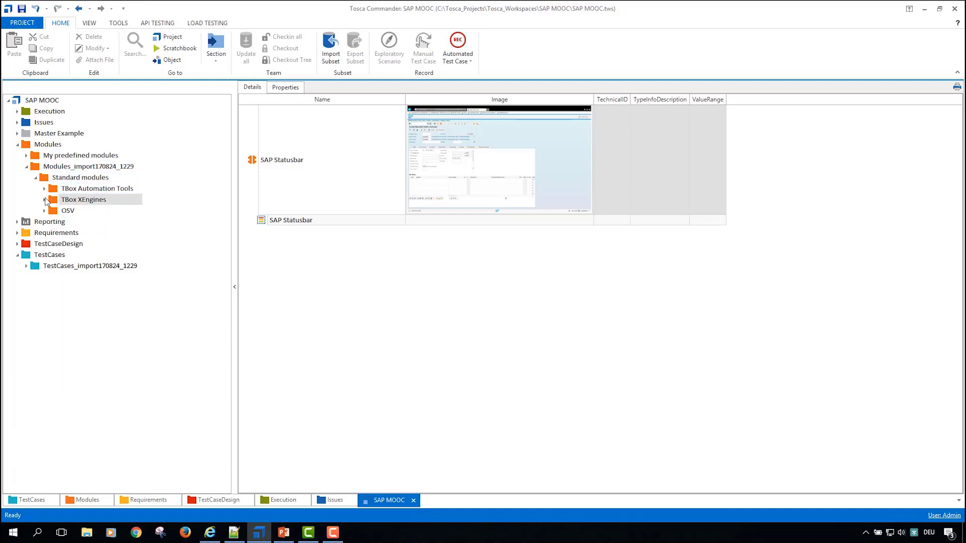
left_click(44, 200)
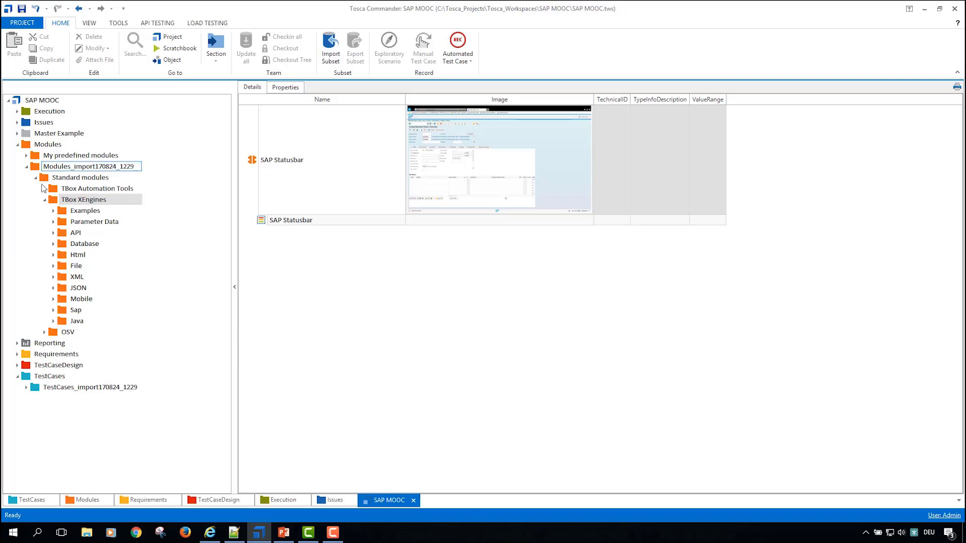
left_click(44, 200)
left_click(35, 178)
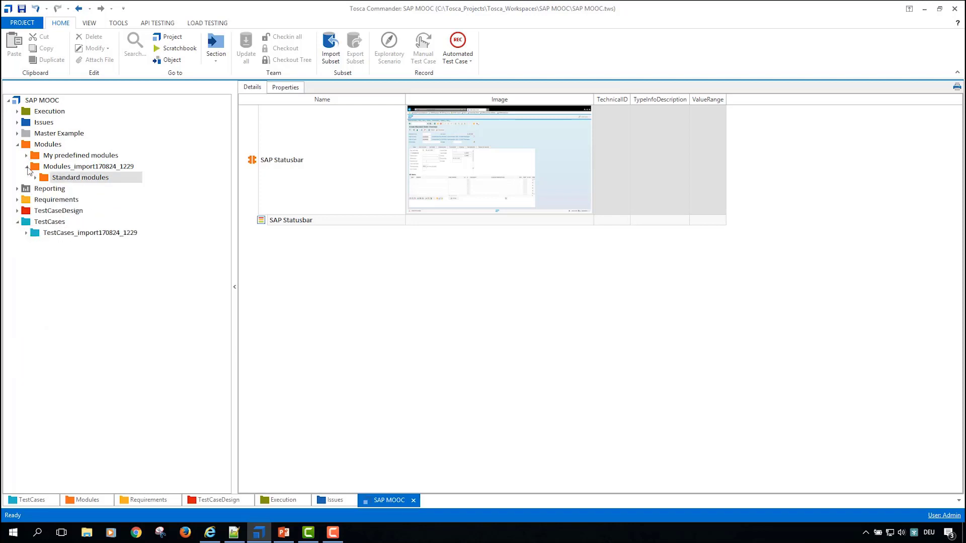
Step: Inspect the Log In SAP Fiori module in My predefined modules with a wider image column, then collapse that folder
left_click(27, 155)
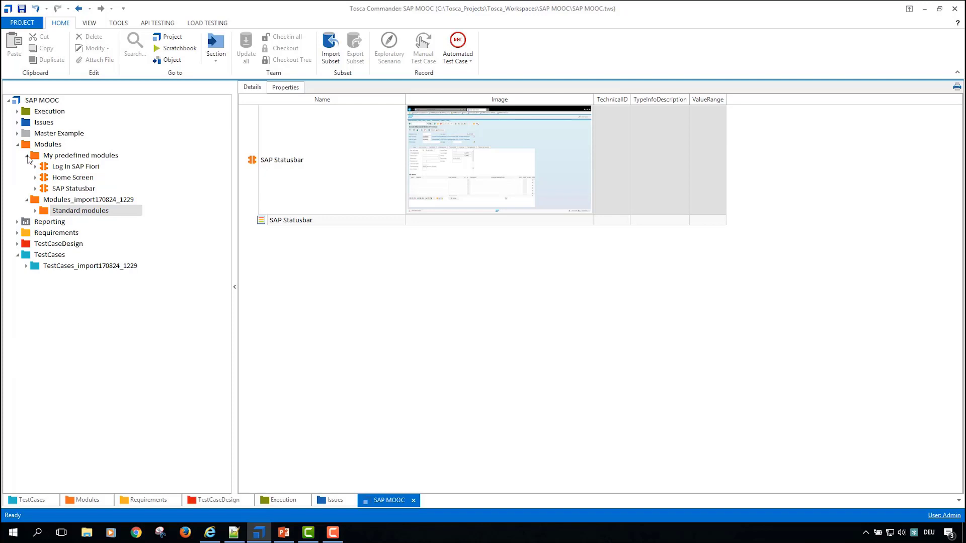
left_click(73, 168)
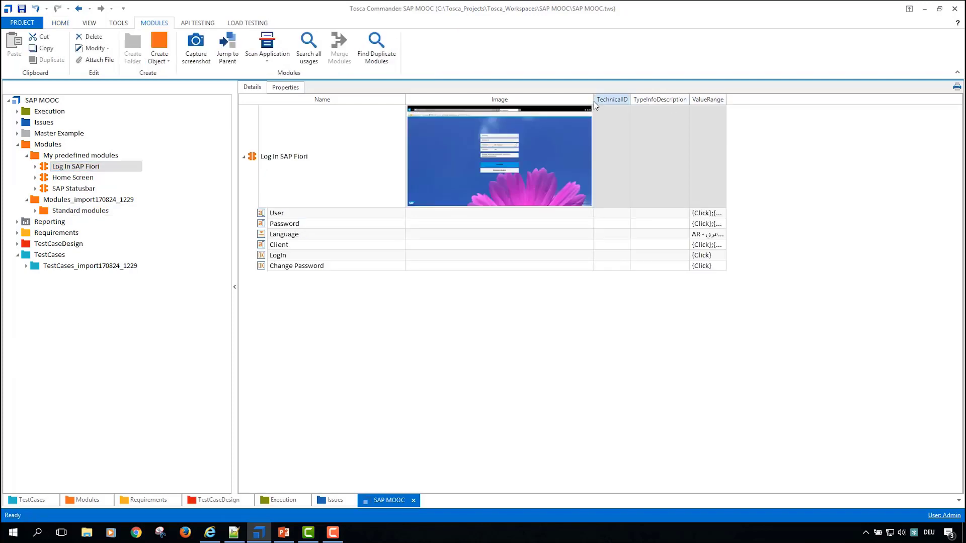
left_click_drag(691, 99, 714, 102)
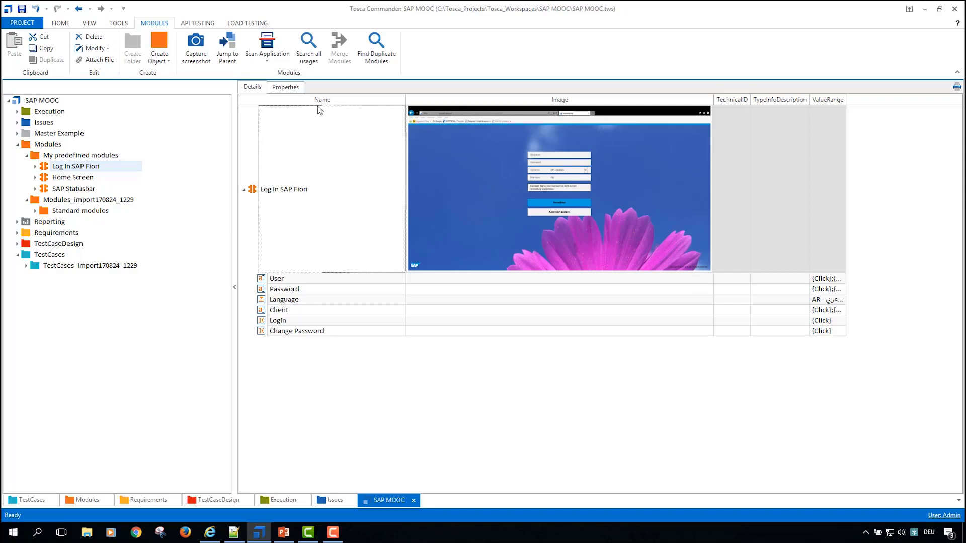
left_click(32, 159)
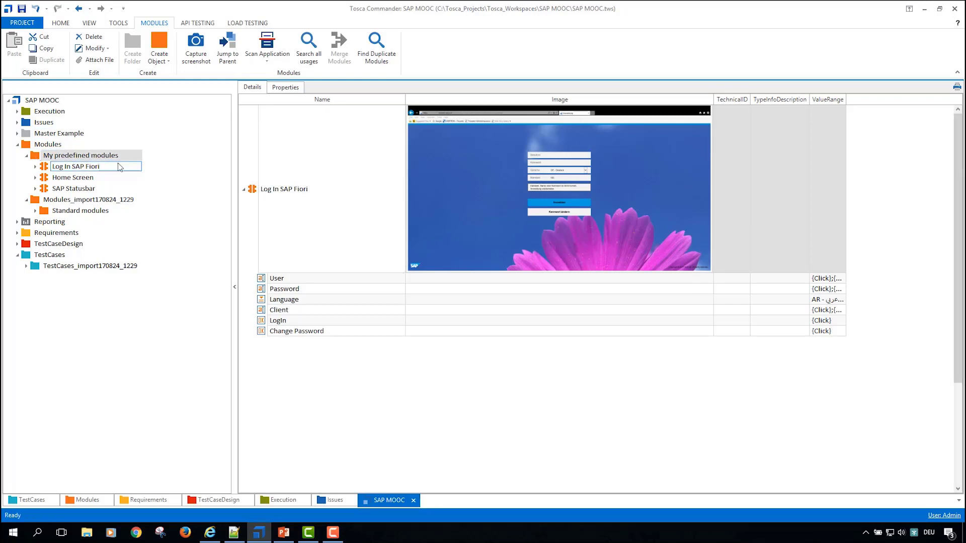
left_click(26, 156)
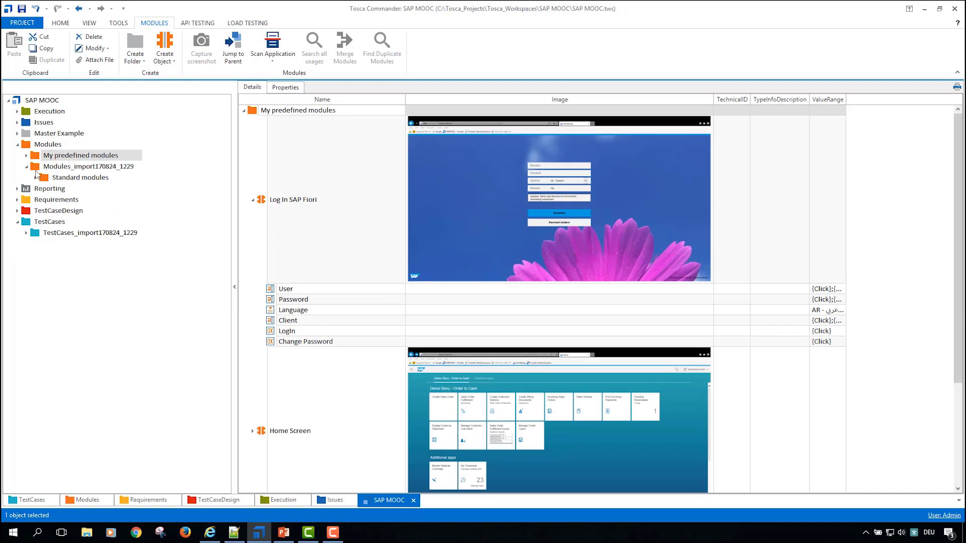
Step: Move the Standard modules folder directly into Modules and delete the emptied Modules_import170824_1229 folder
left_click_drag(43, 179, 36, 145)
left_click(38, 168)
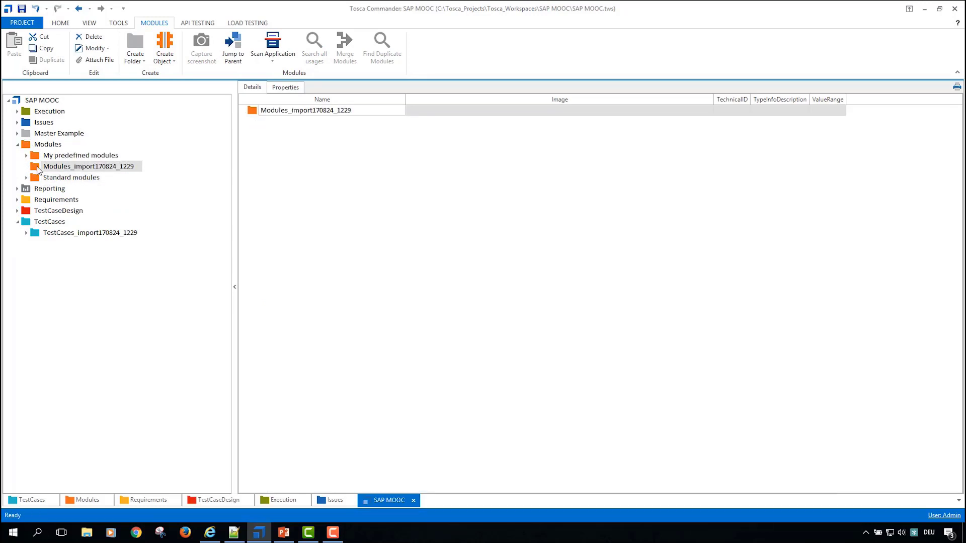
key("Delete")
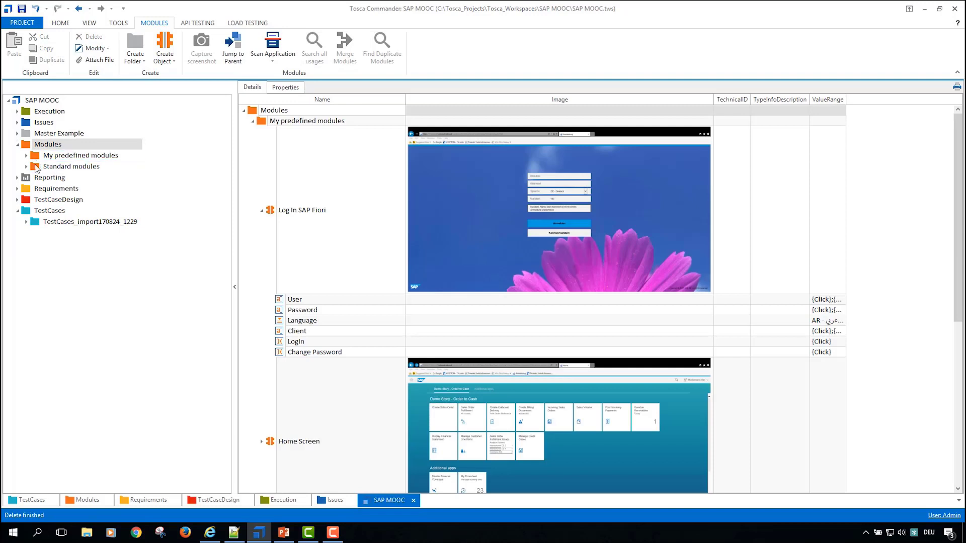
Step: Create a test case named Order2Cash directly in the TestCases folder
left_click(43, 166)
left_click(18, 212)
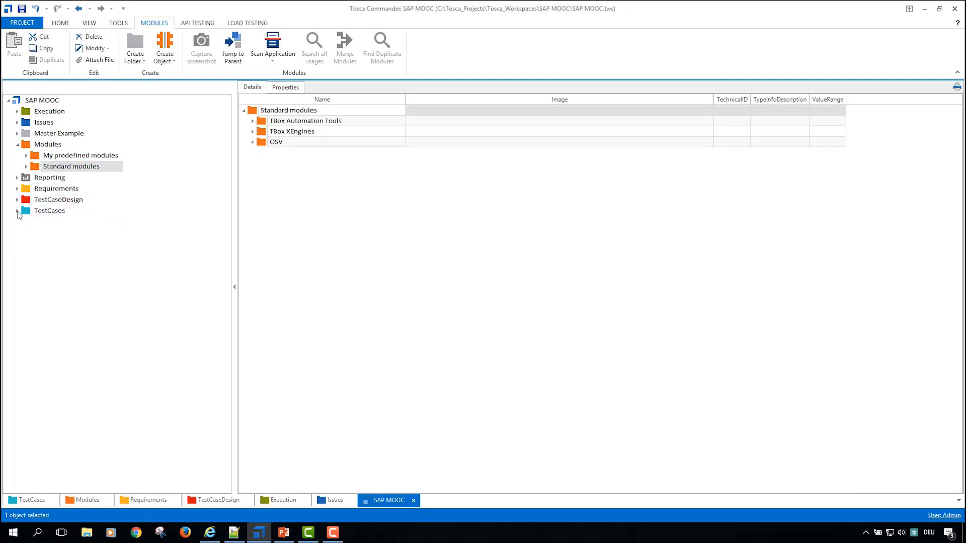
left_click(29, 212)
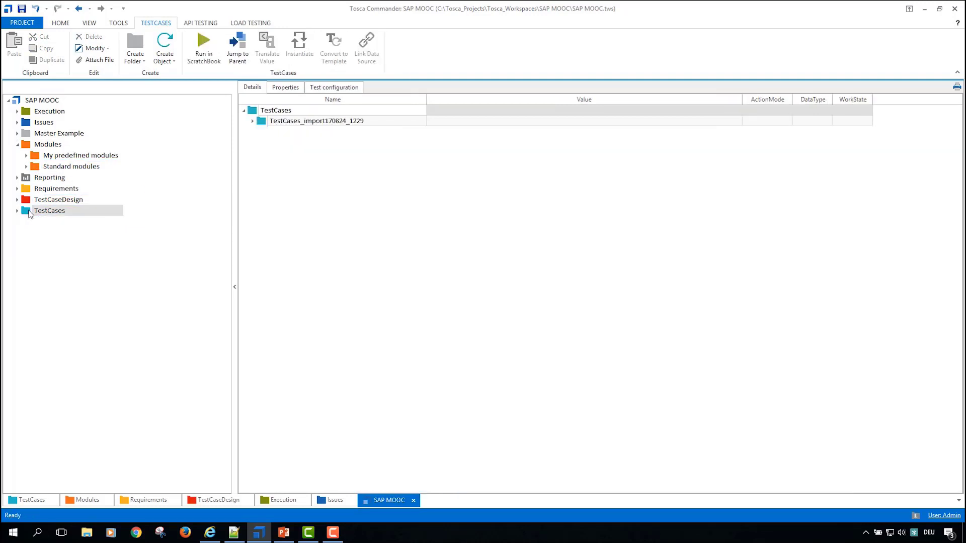
key("ctrl+n")
key("ctrl+t")
type("C")
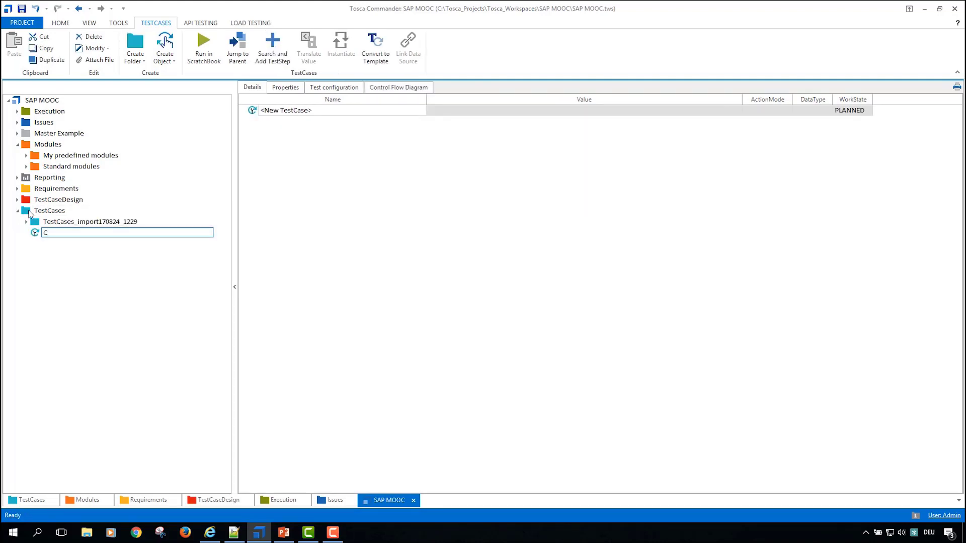
key("BackSpace")
type("Order2Cash")
key("Return")
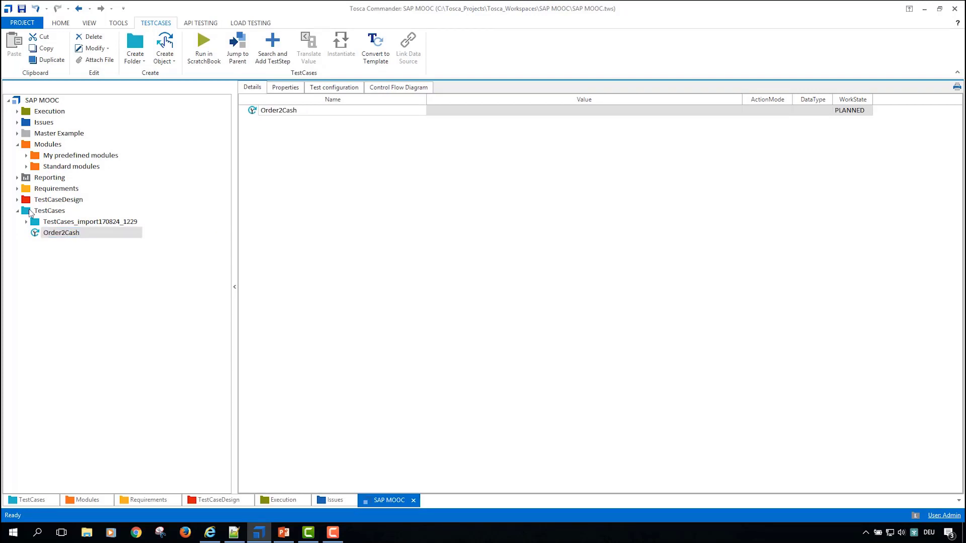
Step: Copy the FioriLaunchpad.html address of the SAP logon page in Internet Explorer and return to Tosca Commander
left_click(210, 533)
left_click(263, 19)
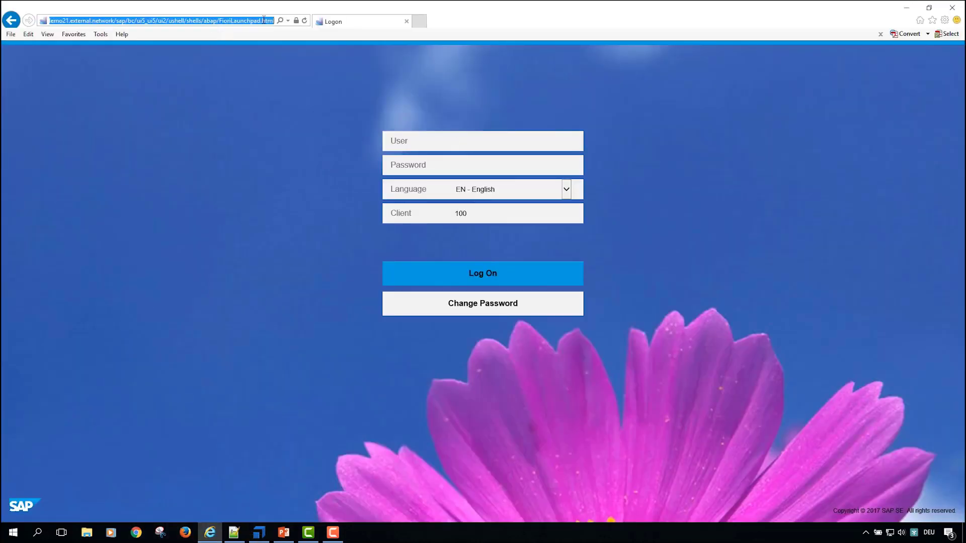
key("alt+Tab")
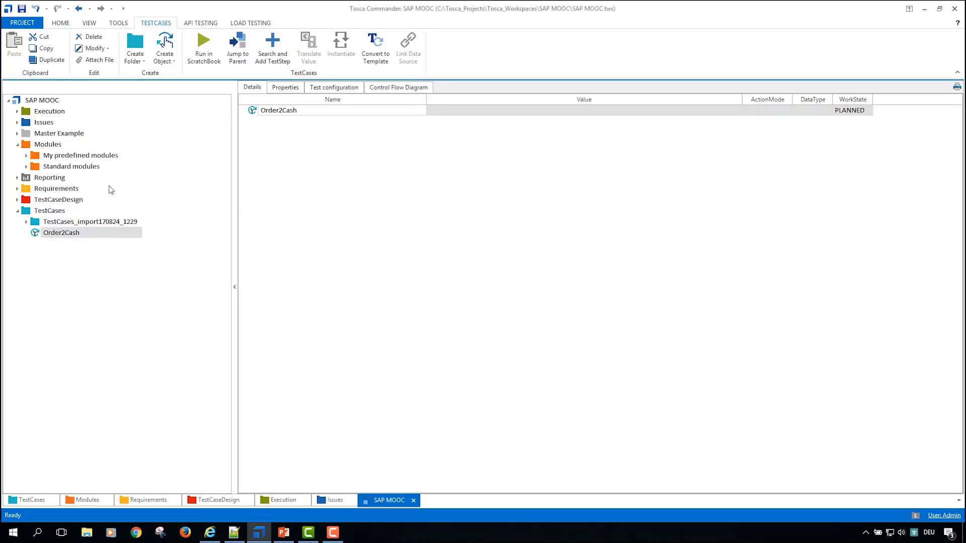
Step: Add the OpenUrl module from the Html folder of TBox XEngines to the Order2Cash test case as a test step
left_click(26, 166)
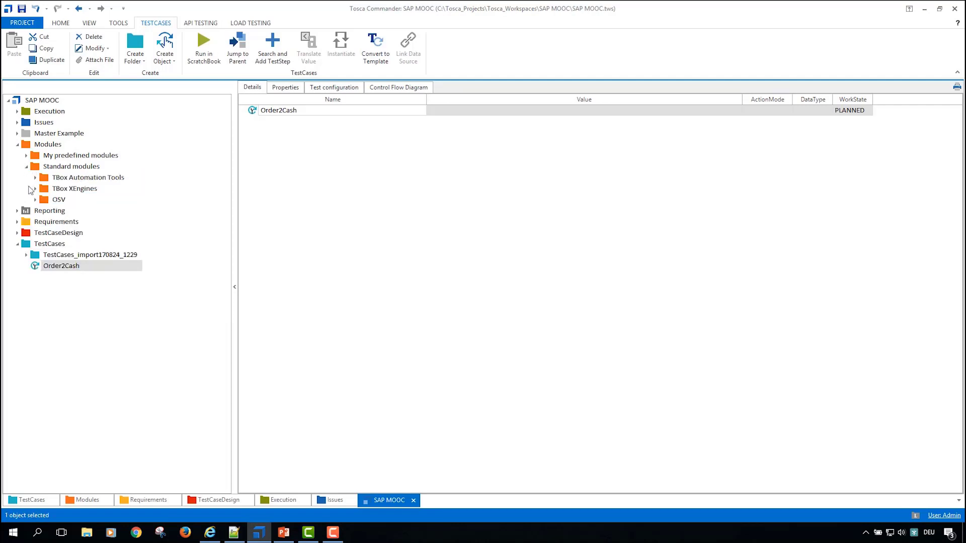
left_click(36, 189)
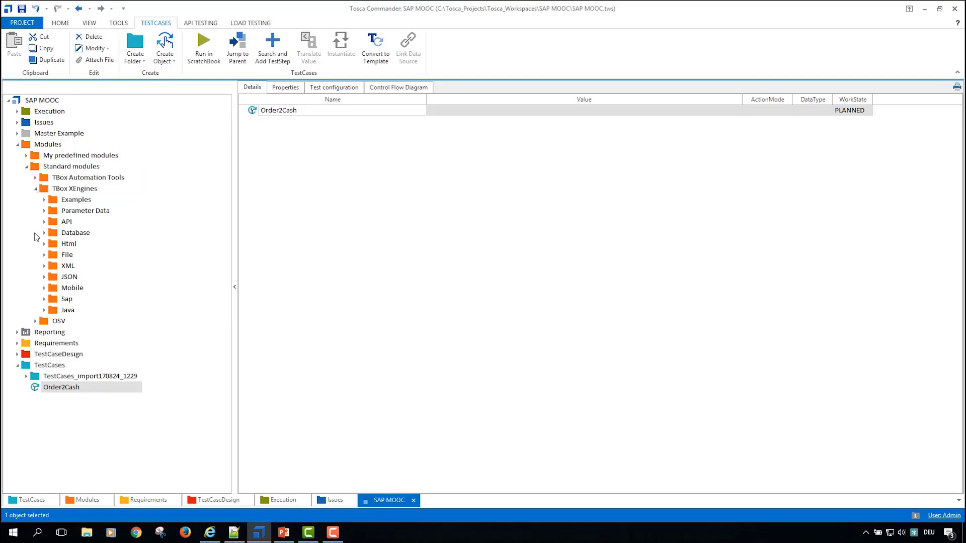
left_click(44, 244)
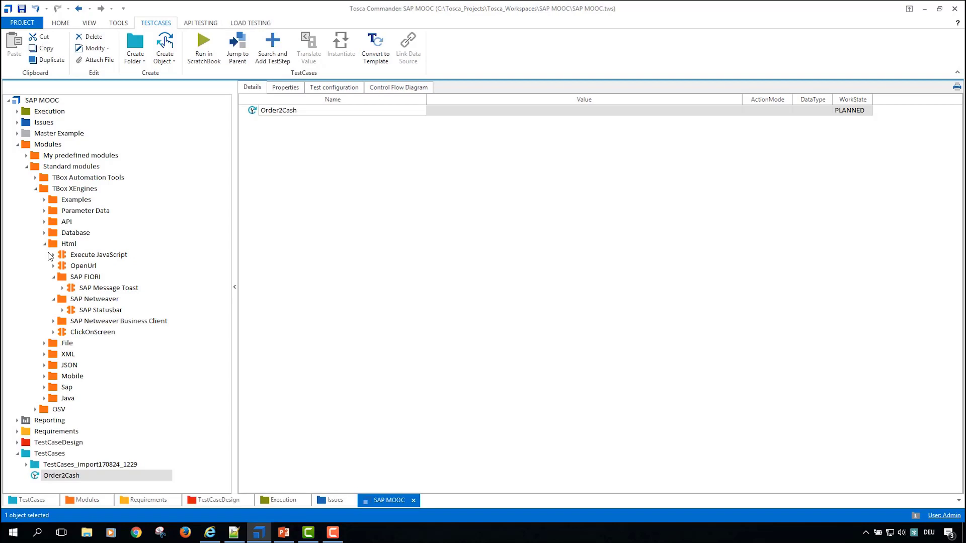
left_click(54, 277)
left_click(63, 267)
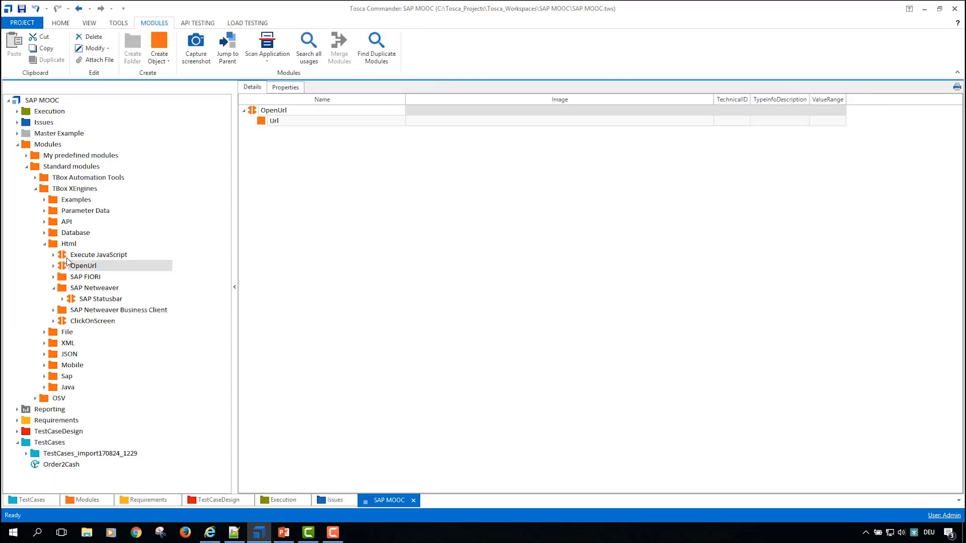
left_click_drag(63, 267, 58, 465)
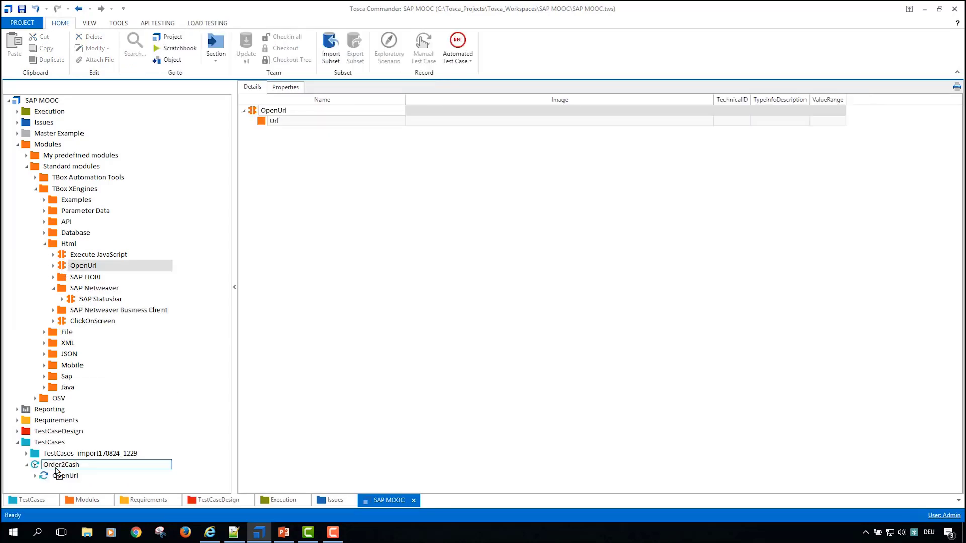
key("Return")
left_click(515, 126)
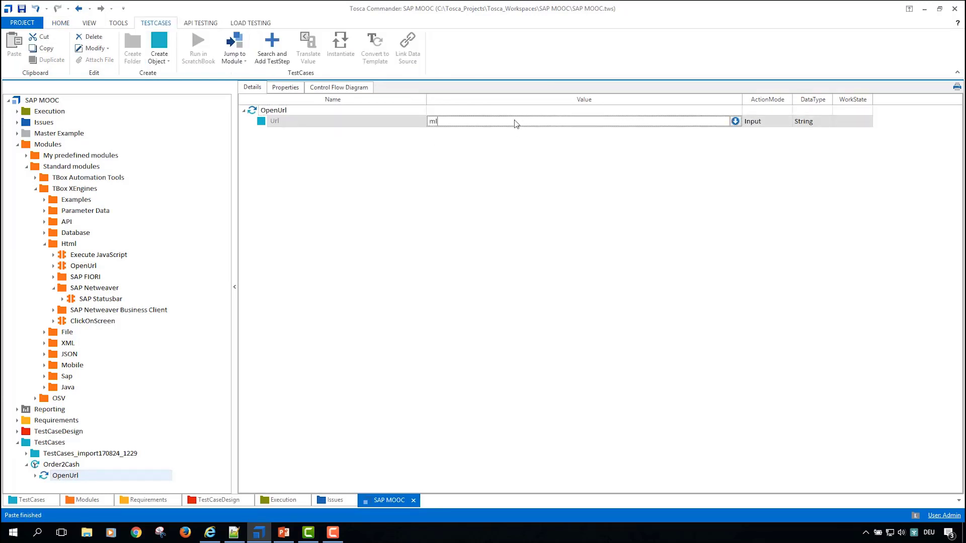
key("Return")
left_click(535, 162)
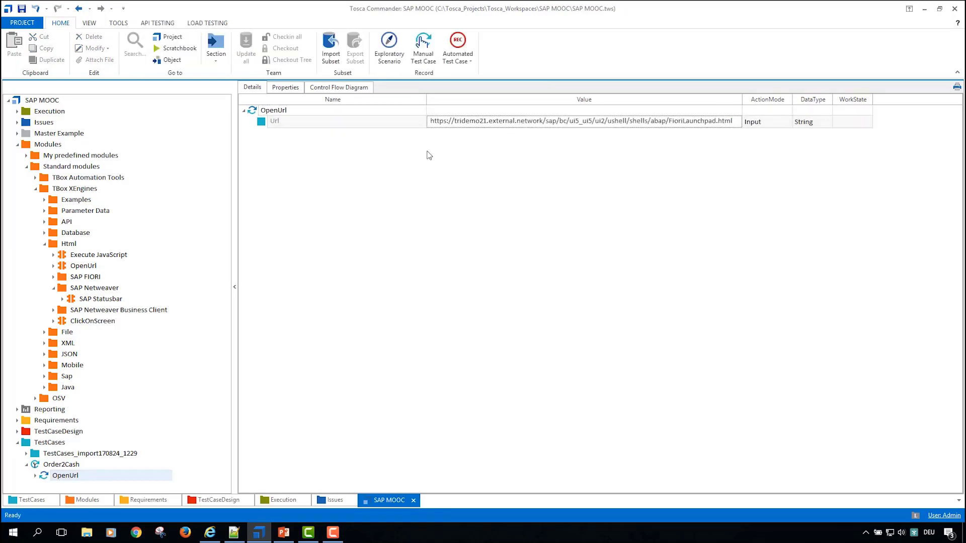
left_click(60, 468)
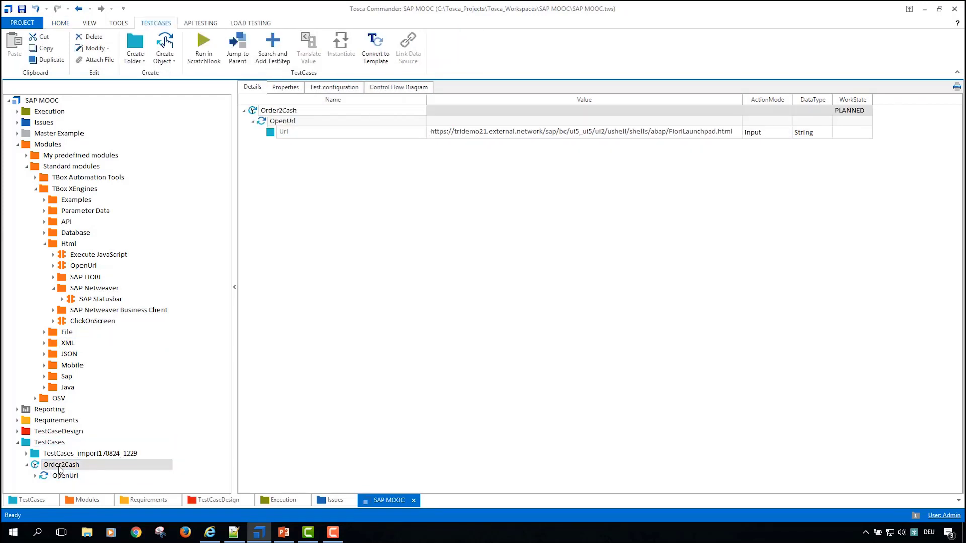
key("alt+Tab")
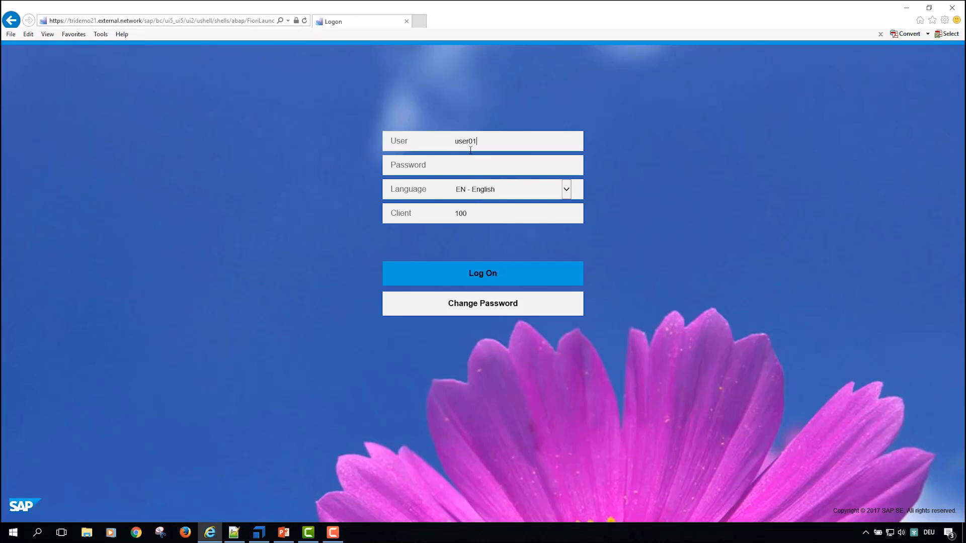
left_click_drag(502, 146, 328, 158)
key("BackSpace")
key("alt+Tab")
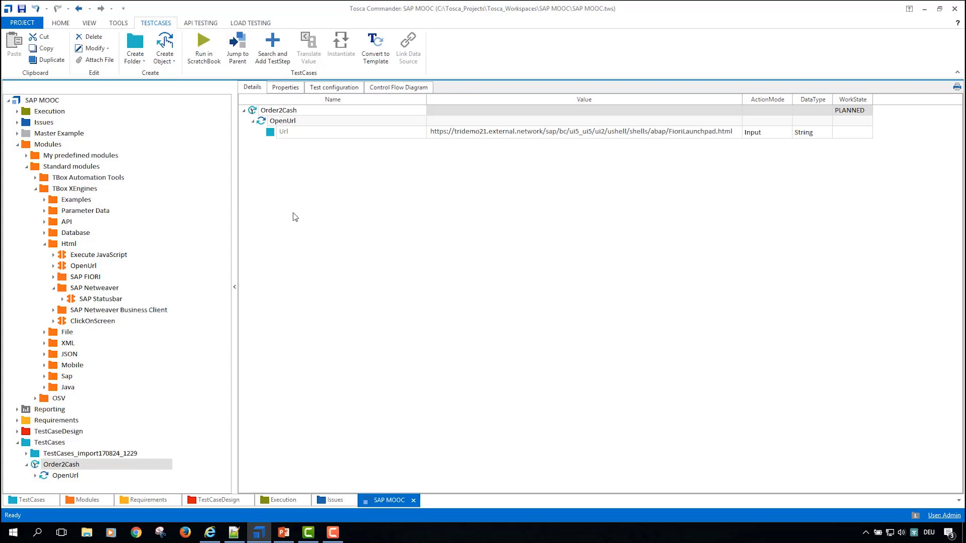
Step: Add the Log In SAP Fiori module from My predefined modules to Order2Cash as a test step after OpenUrl
left_click(36, 189)
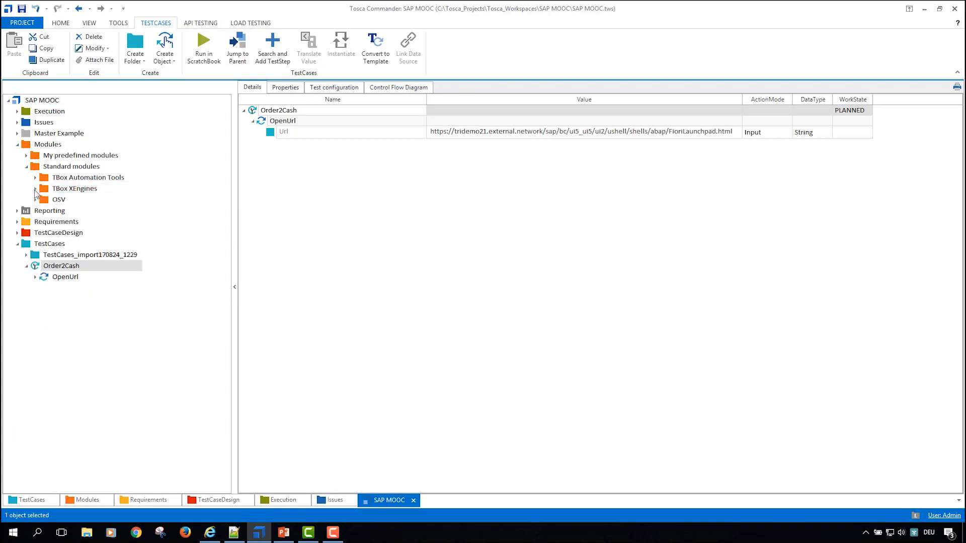
left_click(27, 156)
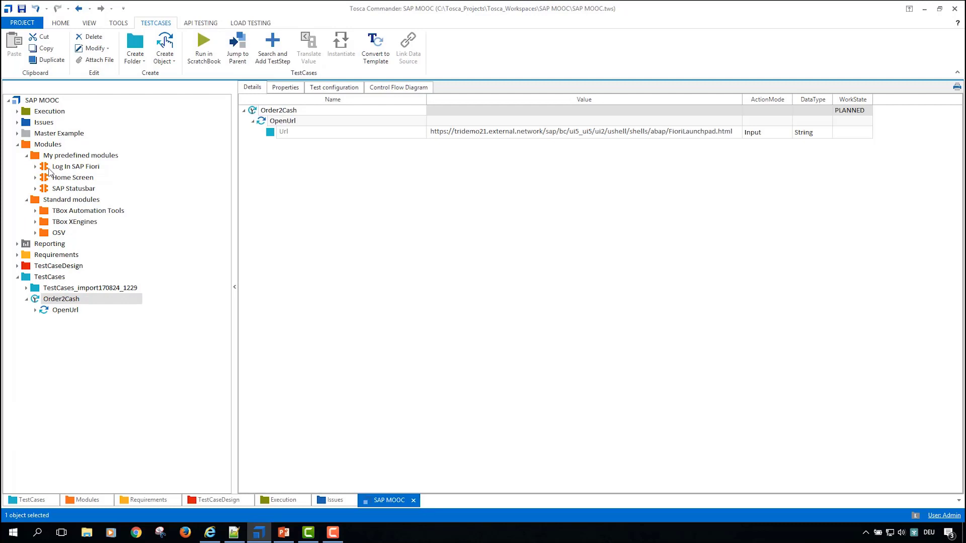
left_click(48, 169)
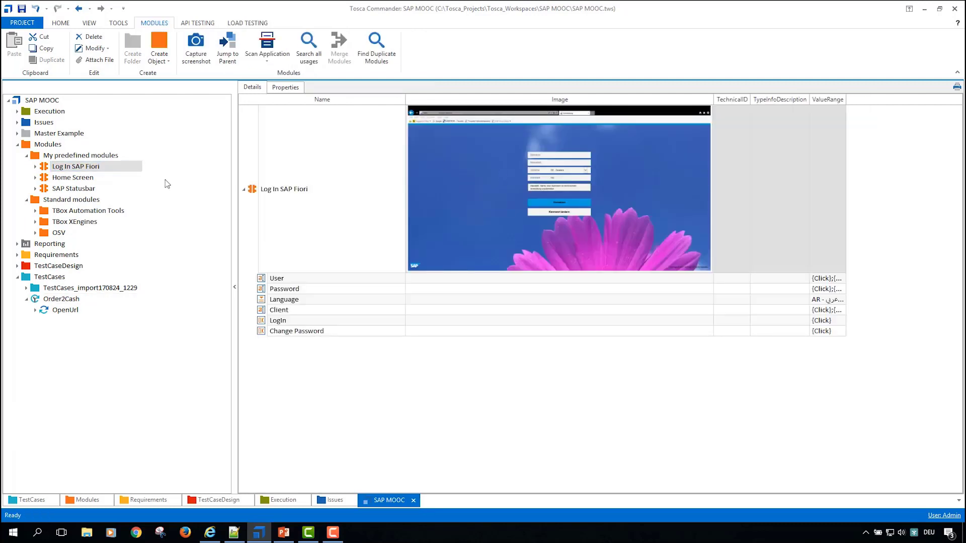
left_click_drag(44, 169, 50, 300)
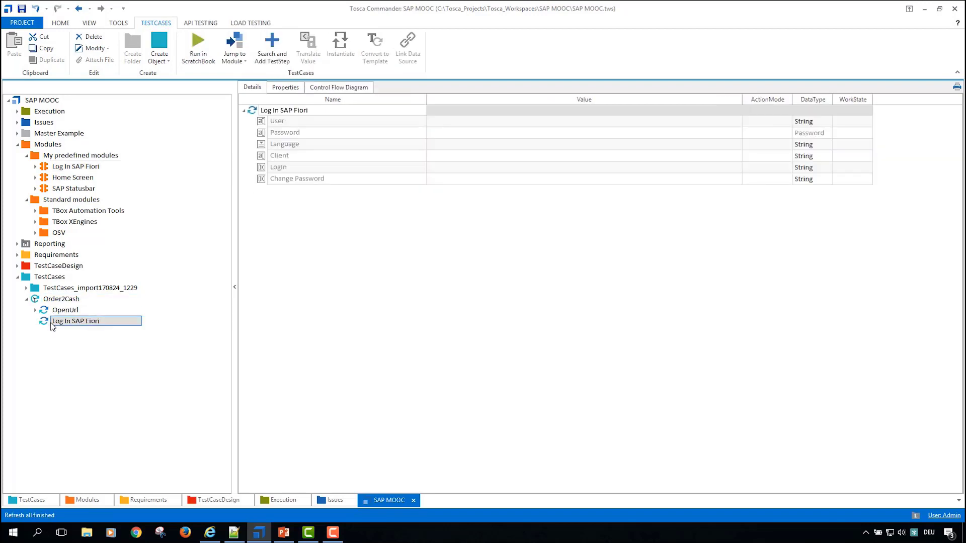
Step: Set the User value of the Log In SAP Fiori test step to user01 and enter the account password in Password
left_click(547, 125)
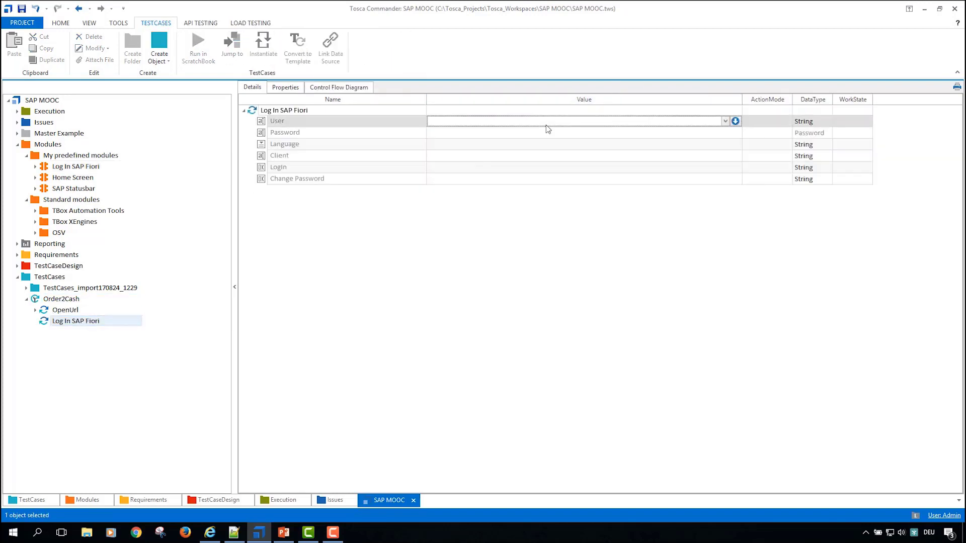
type("user01")
key("Return")
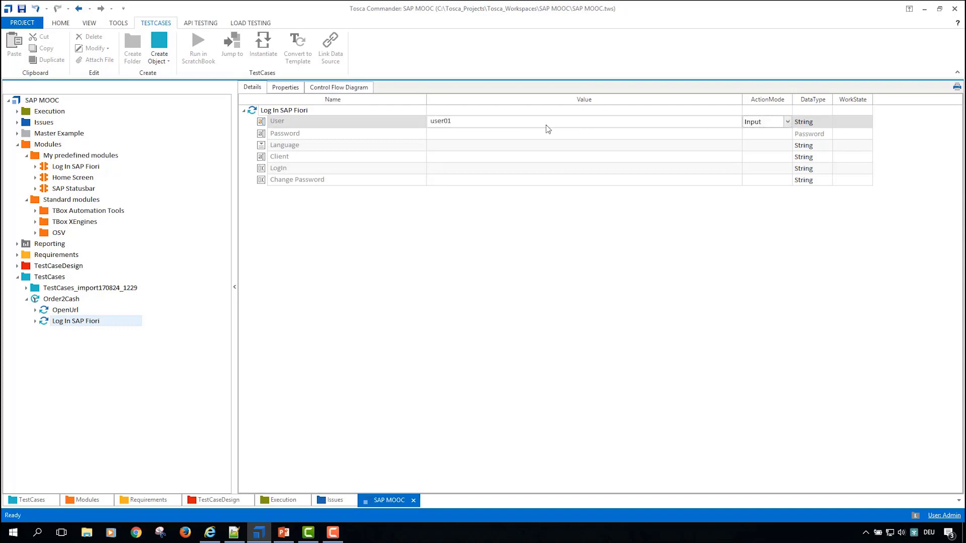
left_click(526, 134)
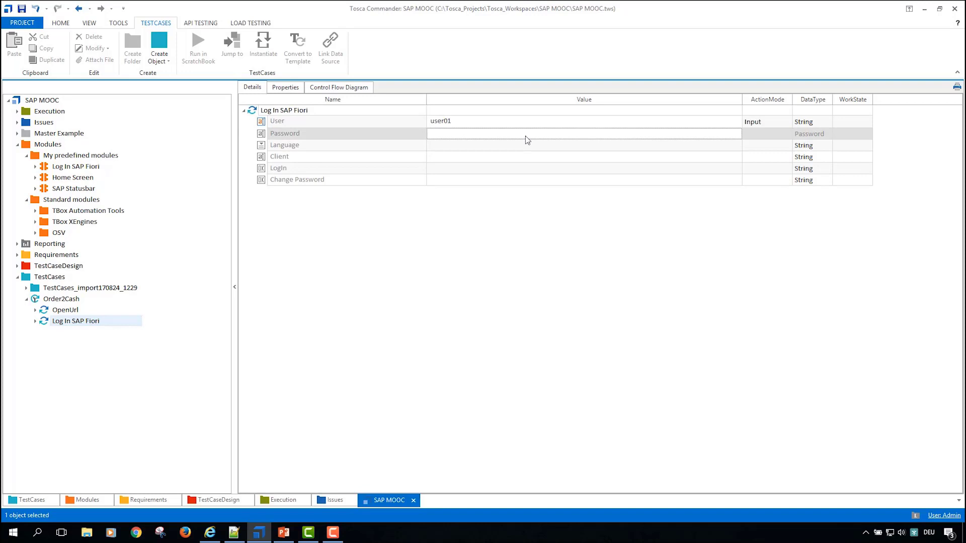
left_click(526, 136)
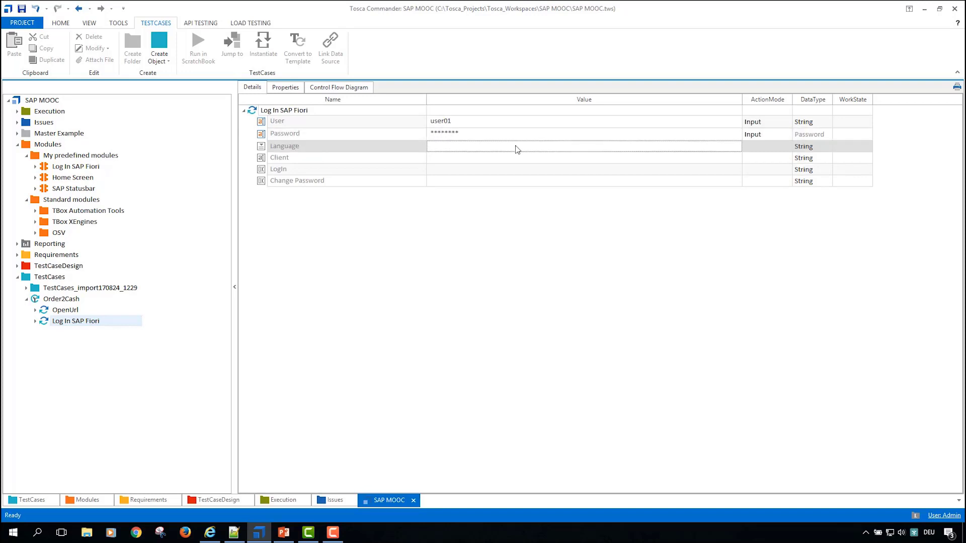
Step: Set Language to EN - English and Client to 100 in the Log In SAP Fiori test step
left_click(515, 145)
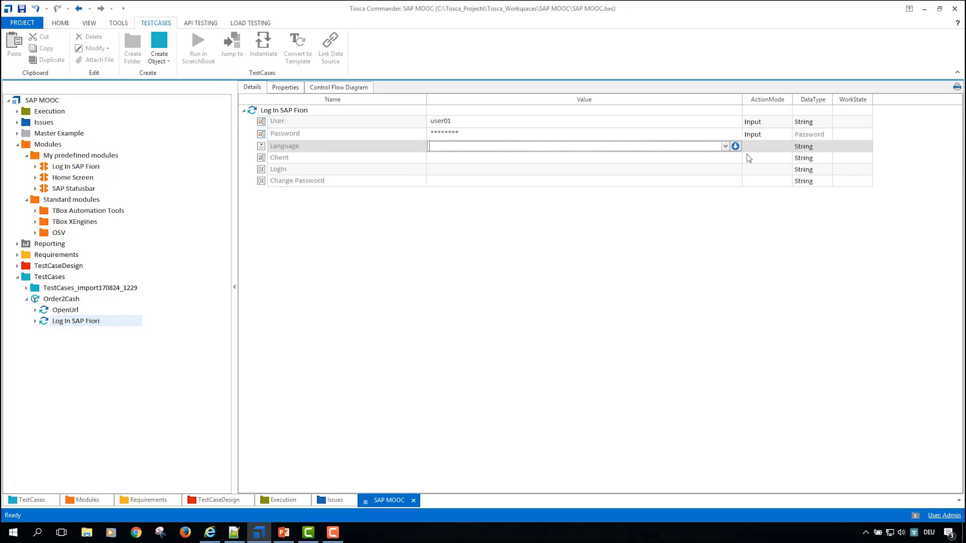
left_click(726, 147)
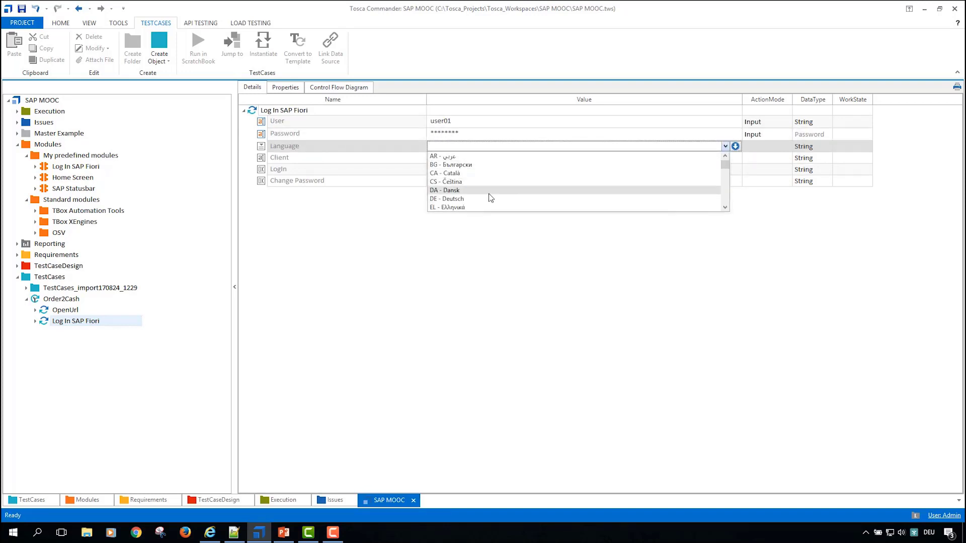
type("EN - English")
key("Return")
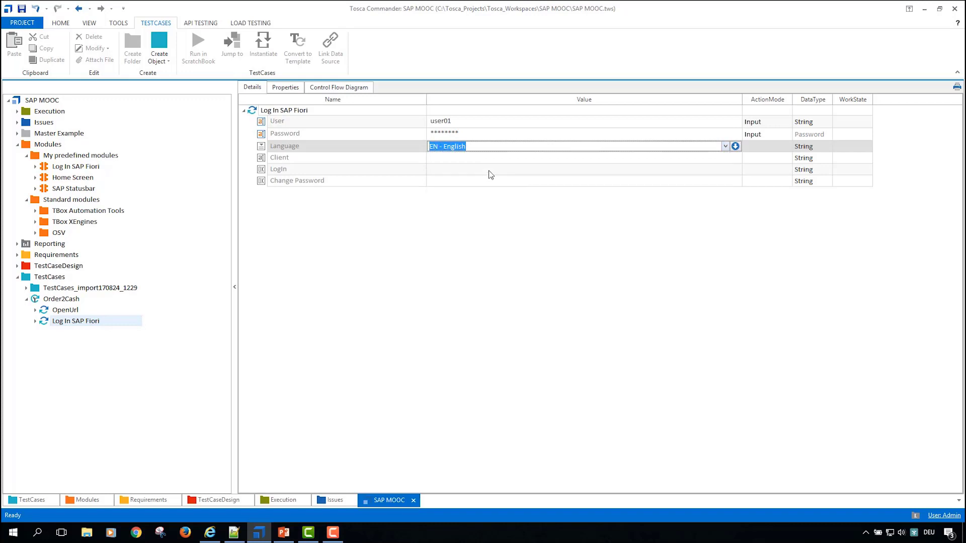
left_click(493, 160)
key("Return")
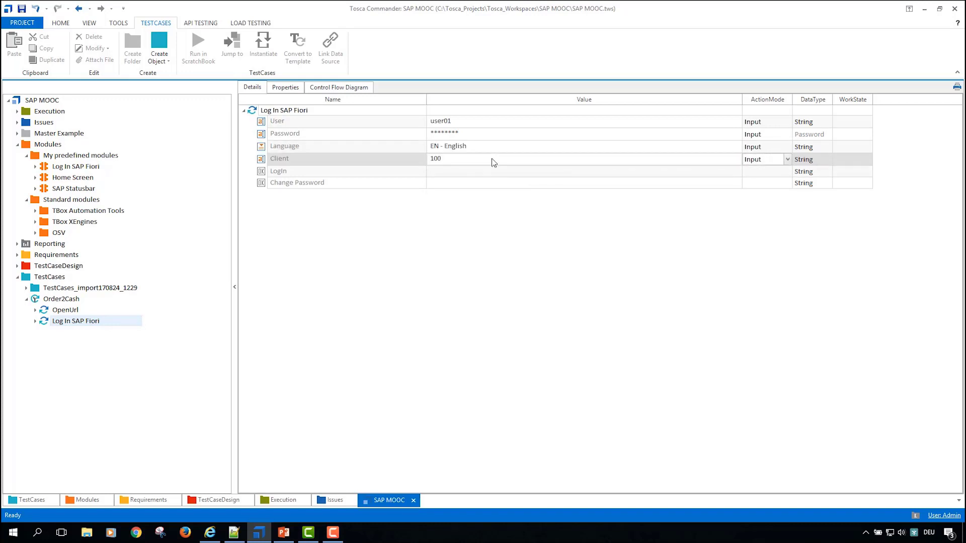
Step: Set the LogIn value of the Log In SAP Fiori test step to {Click}
left_click(498, 172)
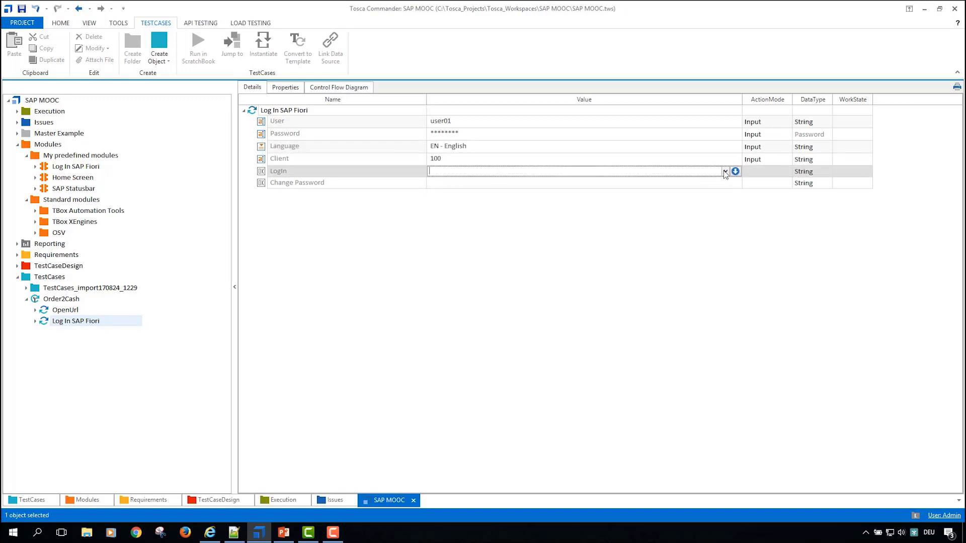
left_click(725, 171)
left_click(551, 180)
key("Return")
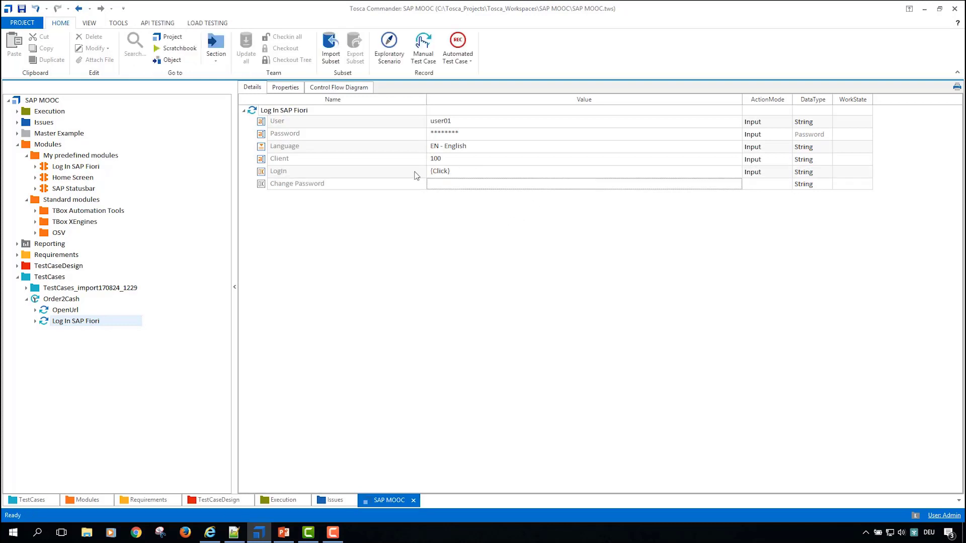
Step: Check the SAP logon page in Internet Explorer against the Order2Cash test case and close the browser
key("alt+Tab")
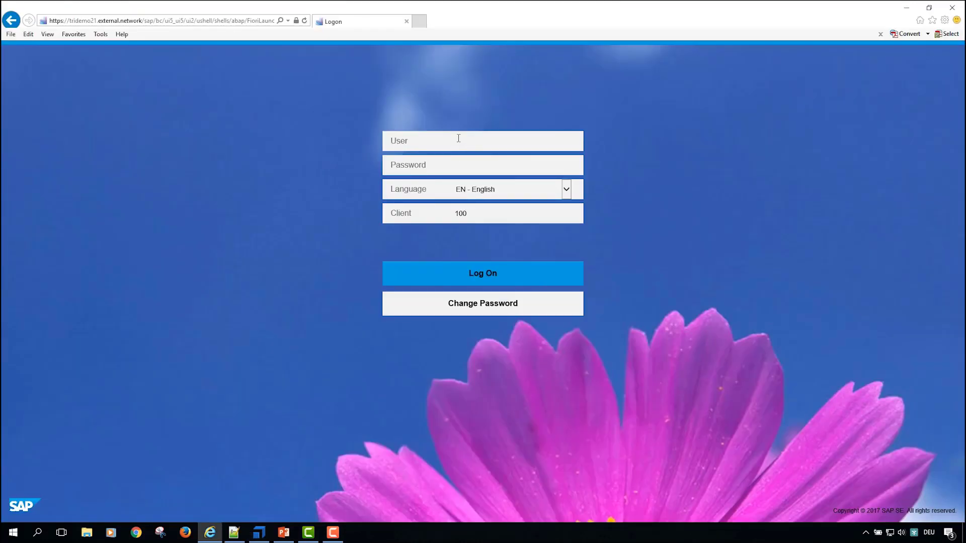
key("alt+Tab")
double_click(77, 299)
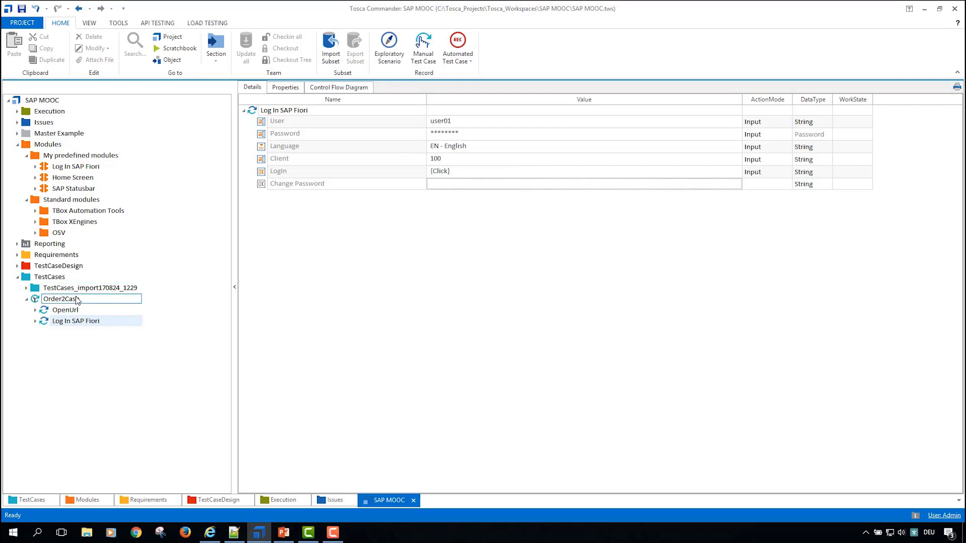
left_click(77, 301)
key("alt+Tab")
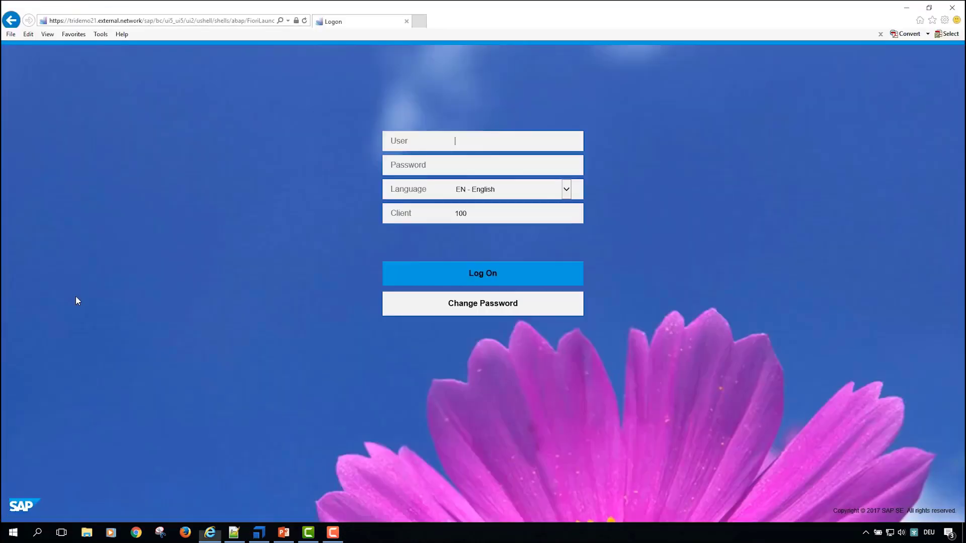
left_click(952, 8)
Step: Review the values of the OpenUrl and Log In SAP Fiori test steps in Order2Cash
left_click(83, 300)
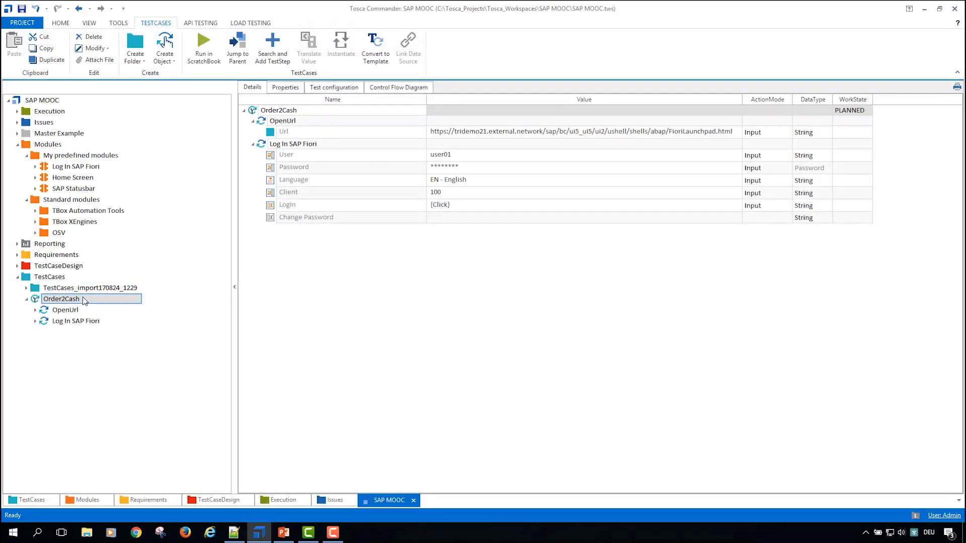
left_click(78, 311)
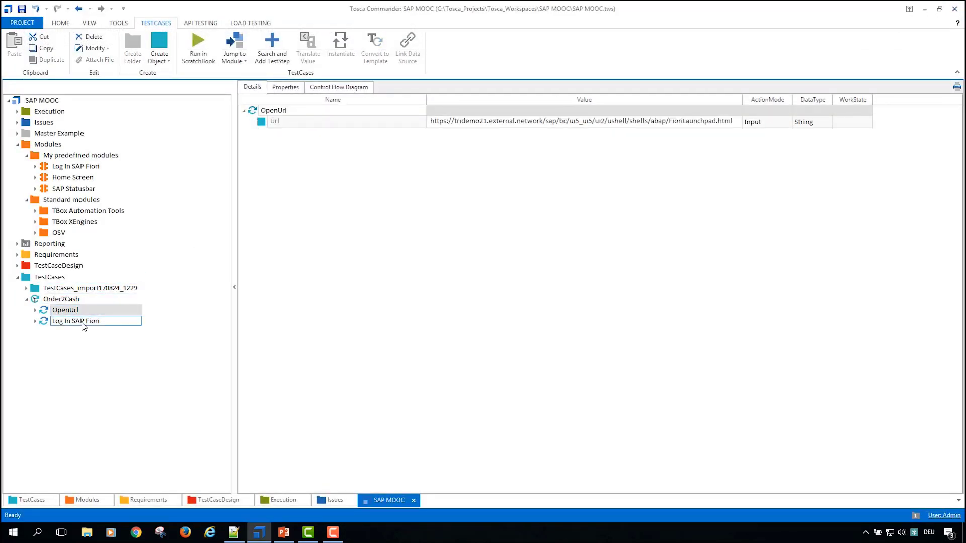
left_click(84, 322)
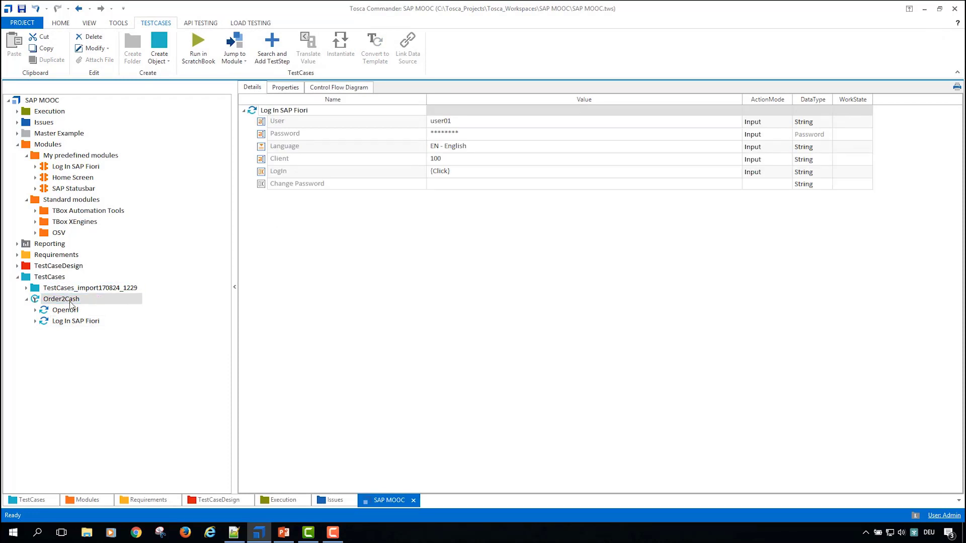
Step: Add a test configuration parameter named Browser to the Order2Cash test case
left_click(70, 301)
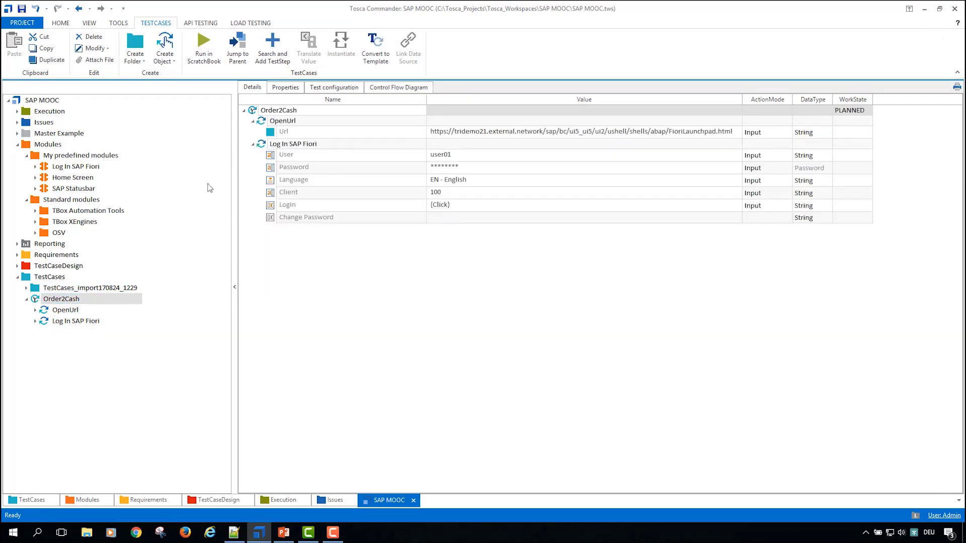
left_click(328, 89)
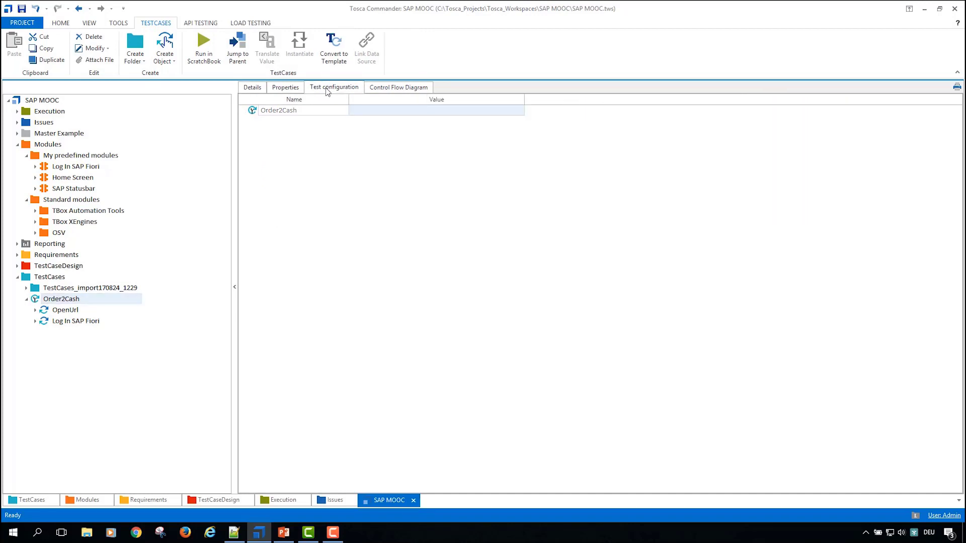
right_click(255, 114)
left_click(301, 101)
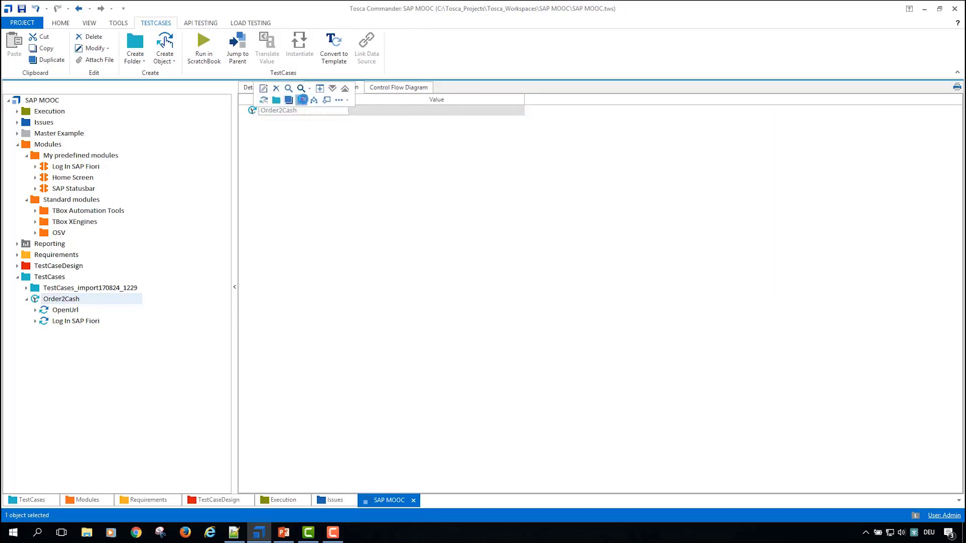
type("Browser")
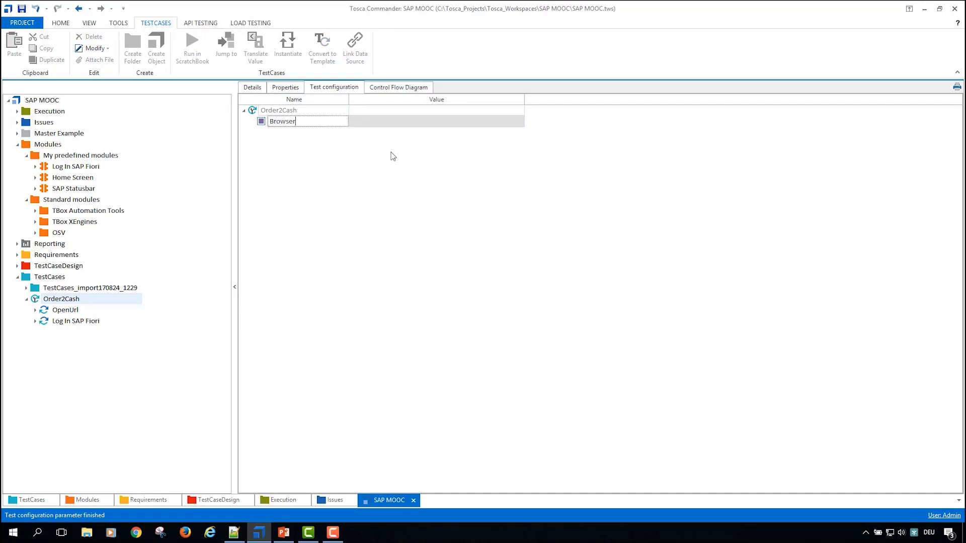
key("Return")
Step: Set the Browser test configuration parameter of Order2Cash to InternetExplorer
left_click(384, 123)
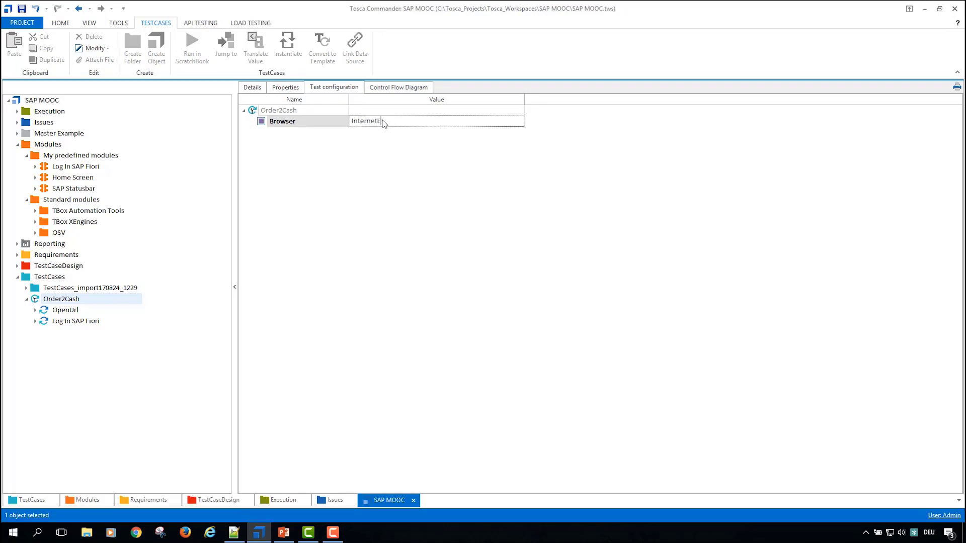
type("InternetExploer")
key("Return")
Step: Run the Order2Cash test case in the ScratchBook and return to Tosca Commander once the SAP Fiori home page has loaded
left_click(261, 91)
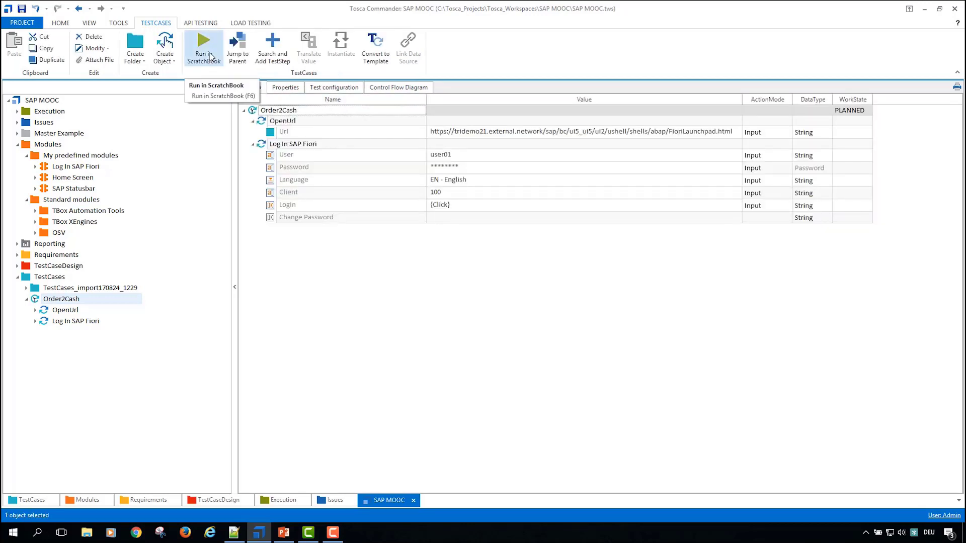
left_click(203, 51)
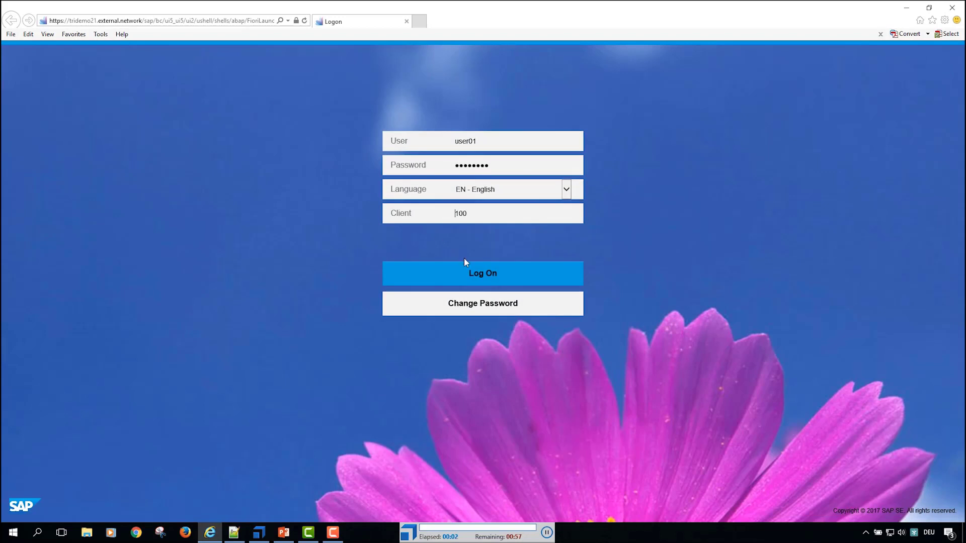
left_click(484, 278)
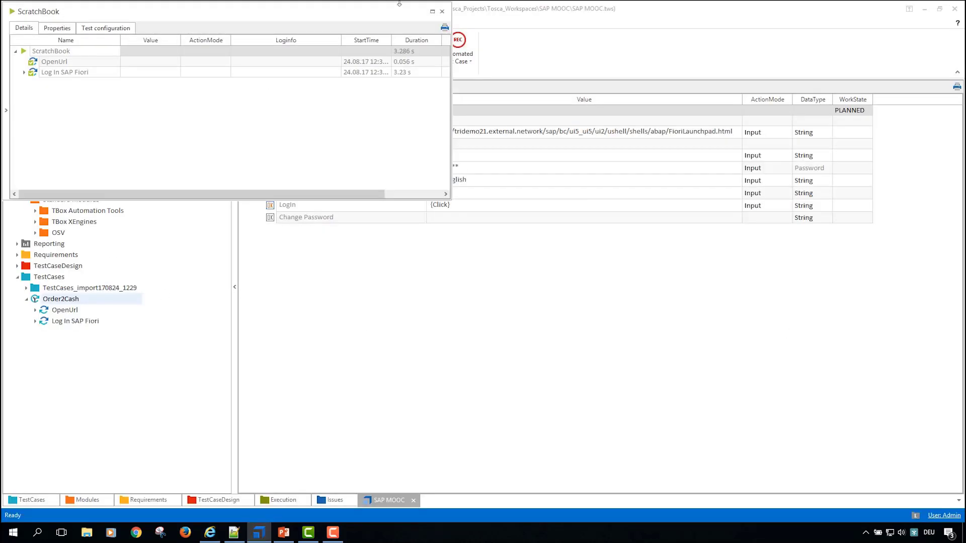
left_click(442, 11)
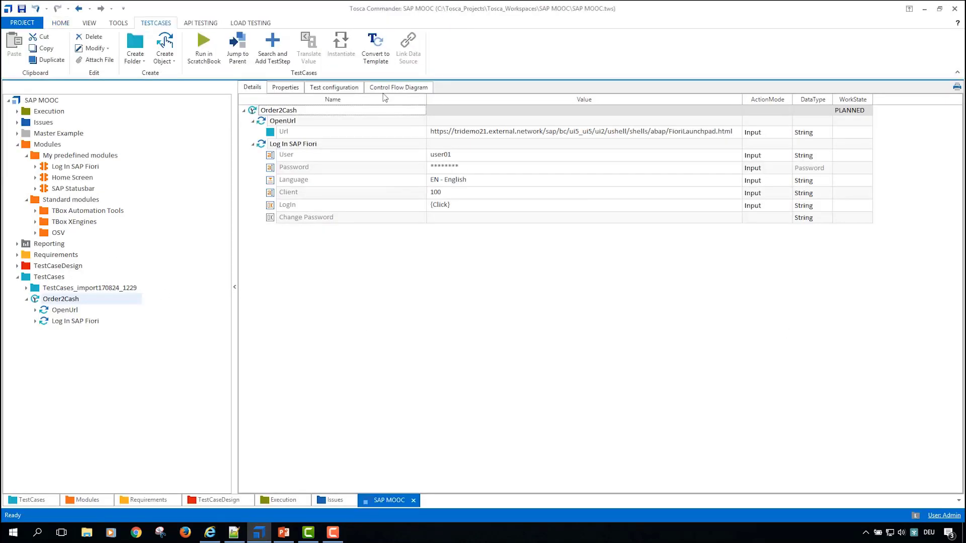
Step: Compare the Home Screen module with the SAP Fiori home page in Internet Explorer and close the browser
left_click(52, 177)
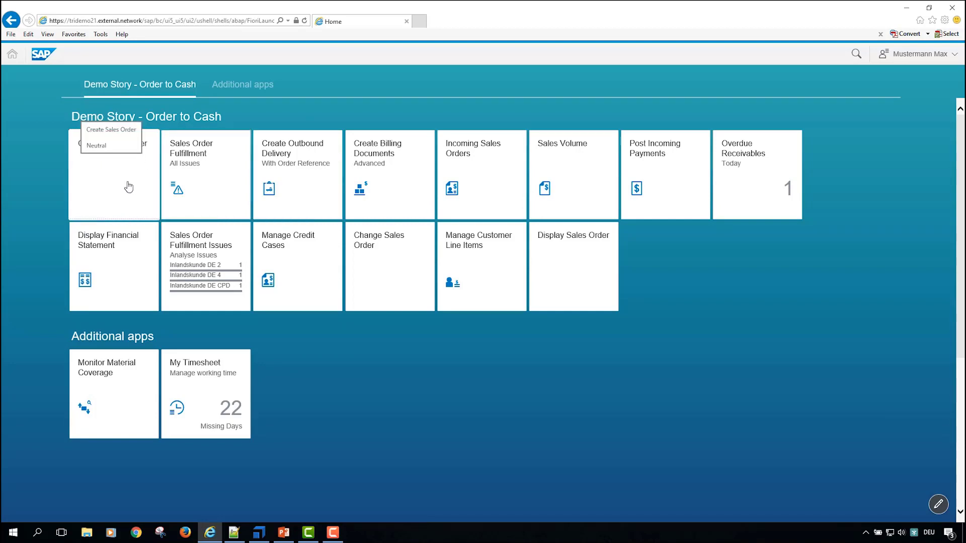
left_click(146, 190)
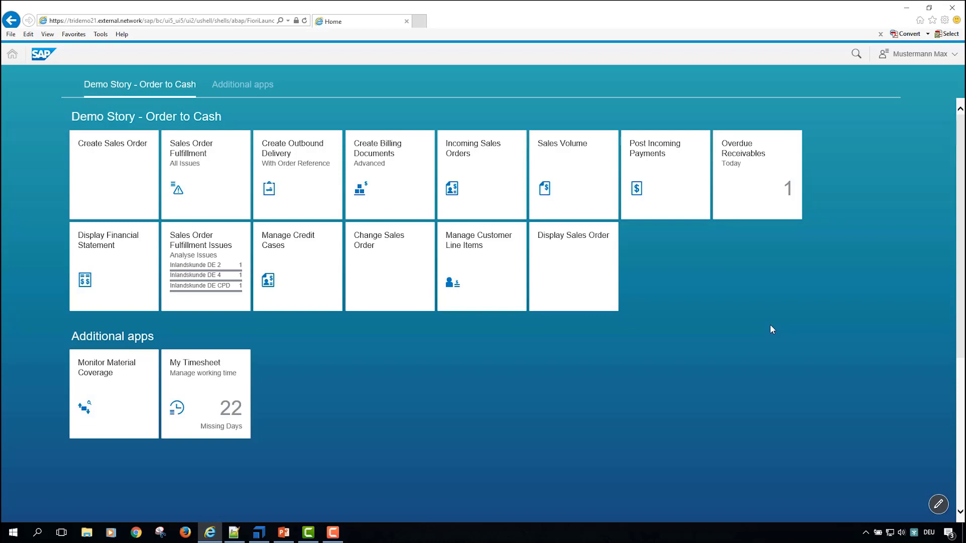
left_click(960, 9)
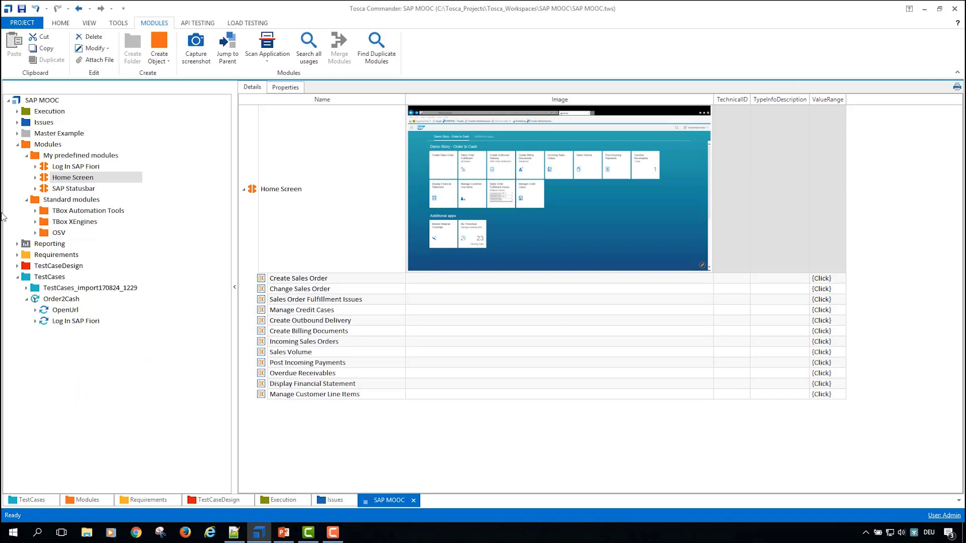
Step: Collapse the Modules and TestCases folders and open the test case TF 1 - OrderToCash InternetExplorer from the Master Example folder
left_click(26, 156)
left_click(17, 145)
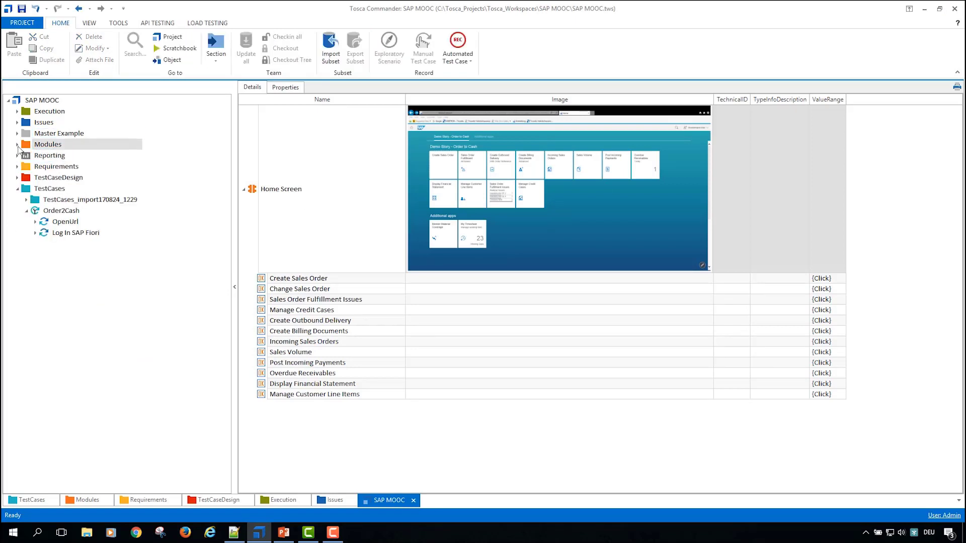
left_click(18, 189)
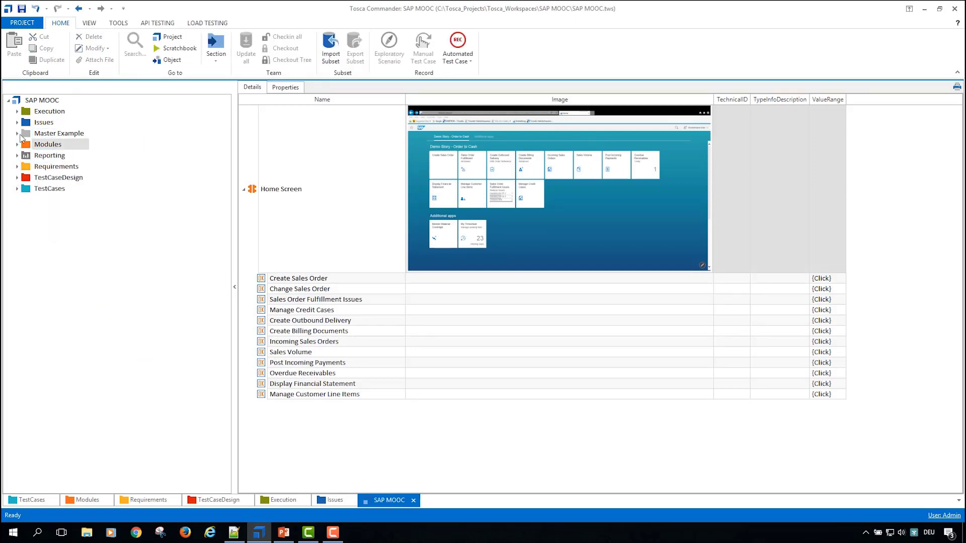
left_click(17, 133)
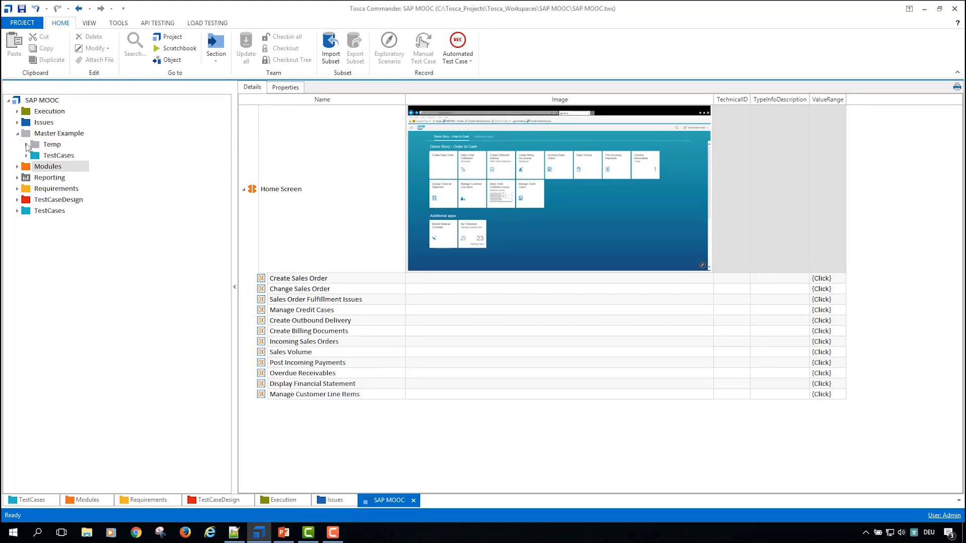
left_click(58, 156)
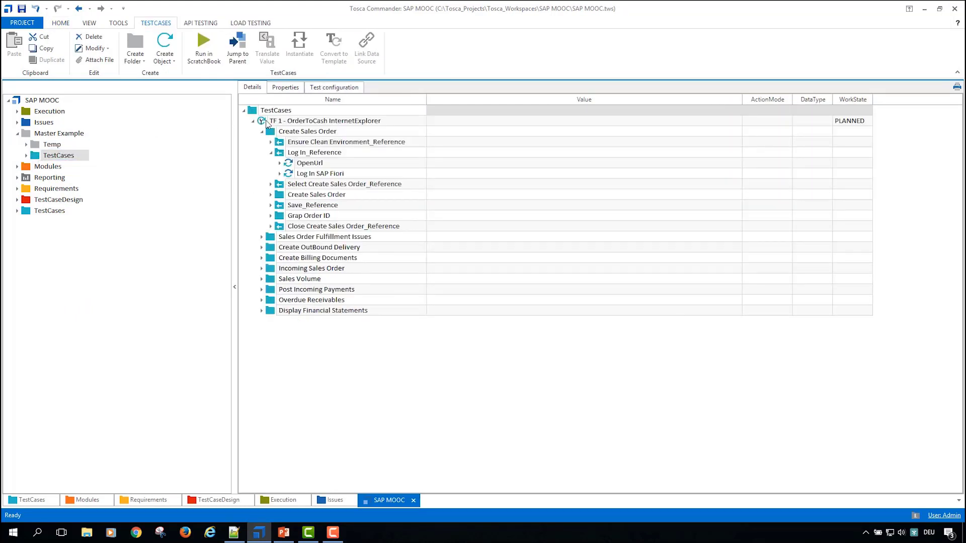
double_click(262, 122)
left_click(252, 121)
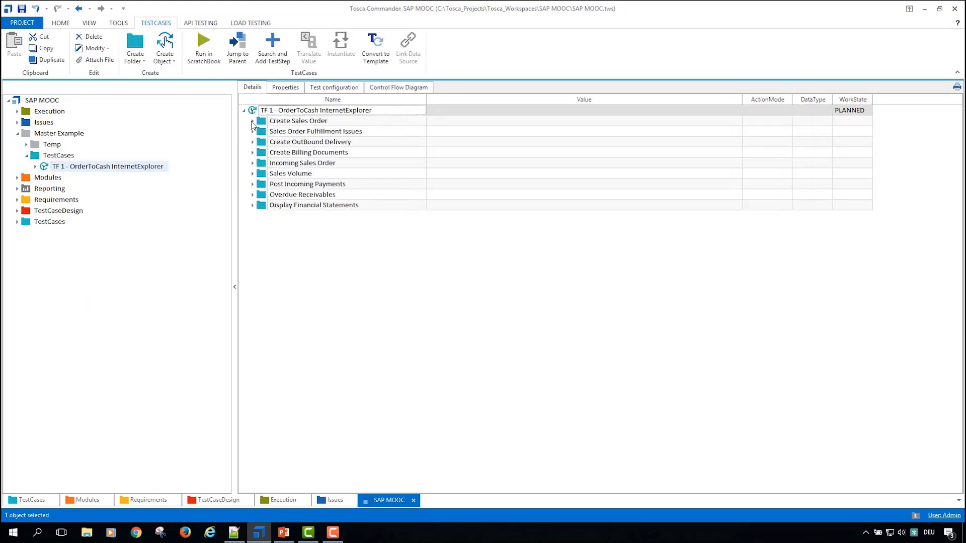
Step: Review the process folders of TF 1 and the OpenUrl value in Log In_Reference under Create Sales Order
left_click(264, 123)
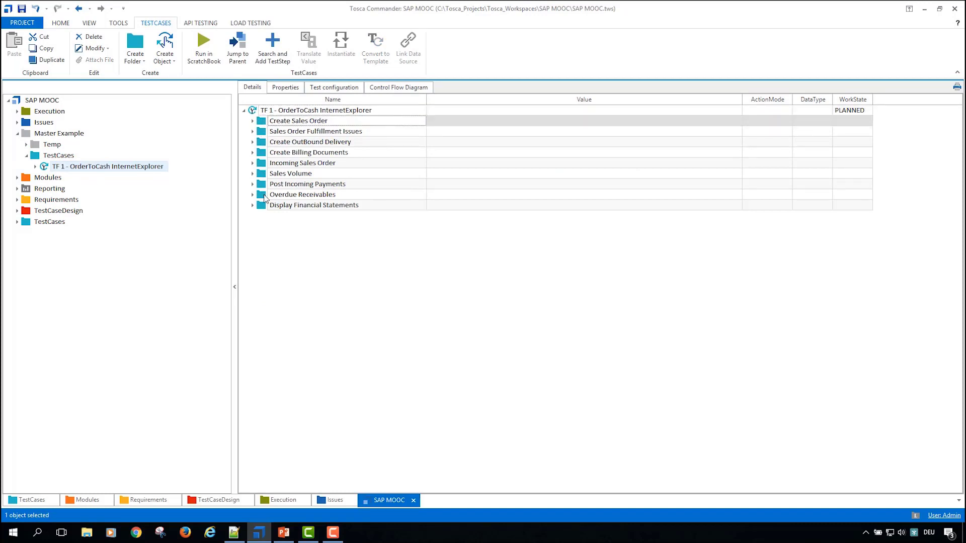
left_click(264, 206)
left_click(259, 123)
left_click(252, 121)
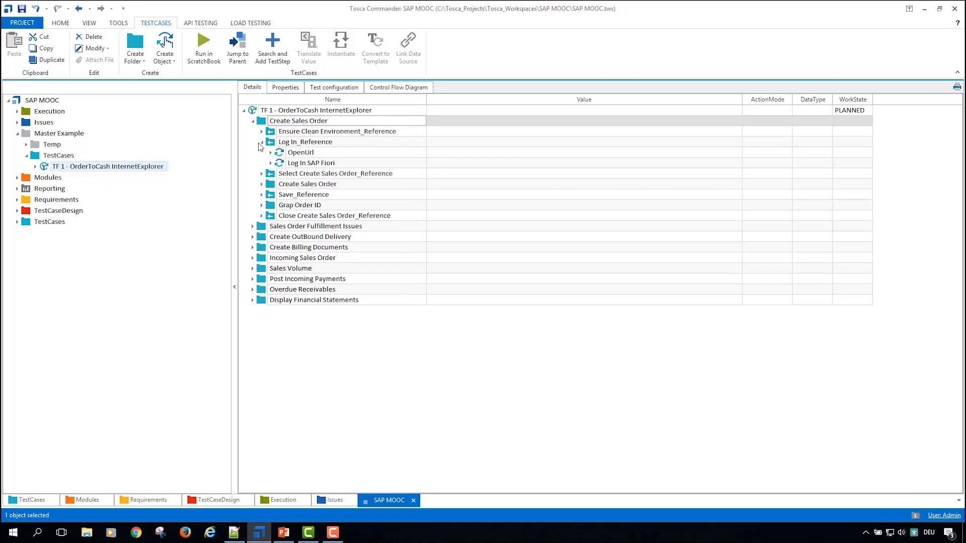
left_click(272, 154)
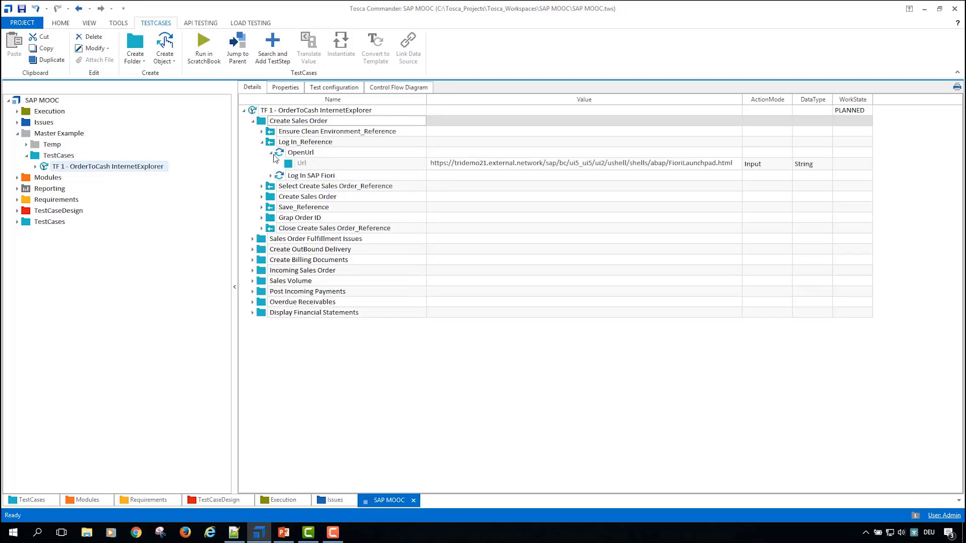
left_click(271, 153)
left_click(262, 142)
Step: Inspect the values of the Home test step in Select Create Sales Order_Reference
left_click(262, 152)
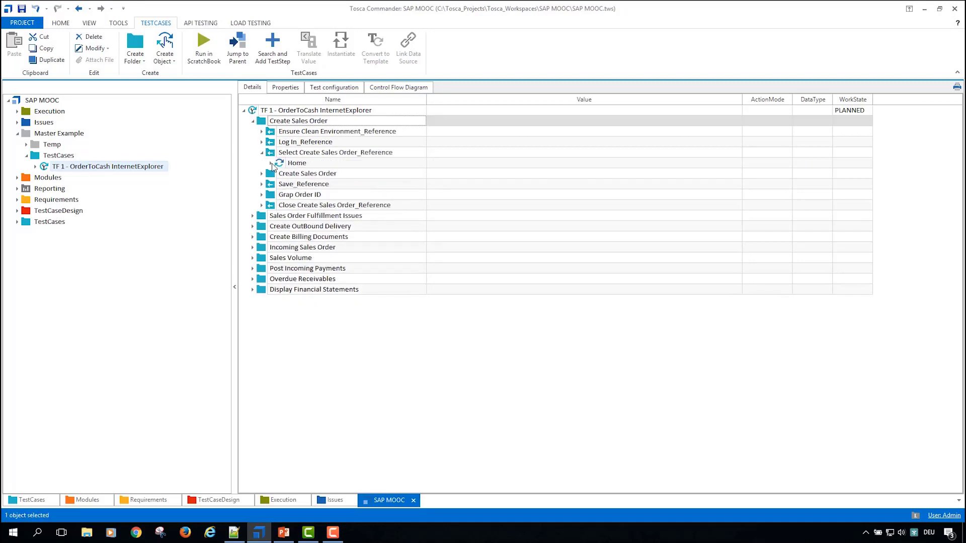
left_click(271, 163)
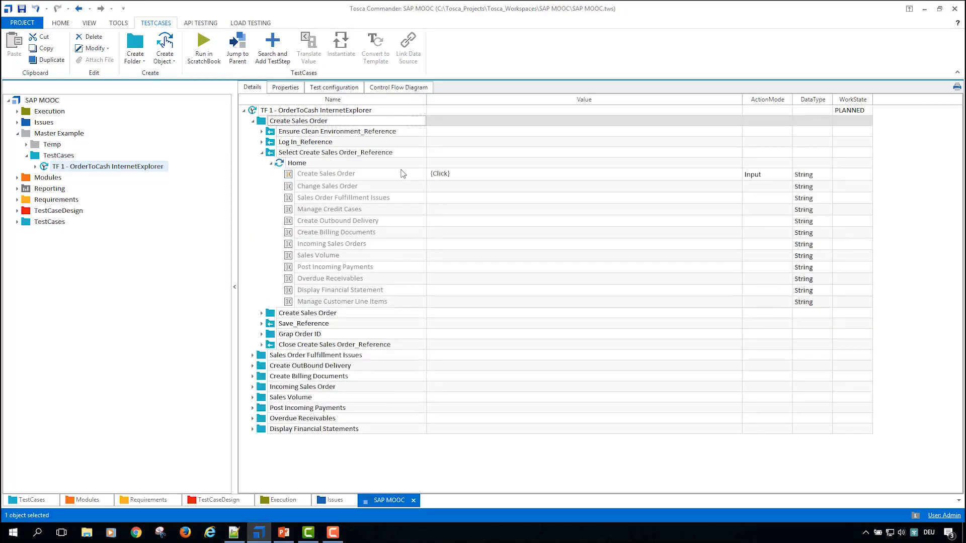
left_click(262, 152)
Step: Expand the first two test steps of the inner Create Sales Order folder and hide the DoNothing values
left_click(262, 163)
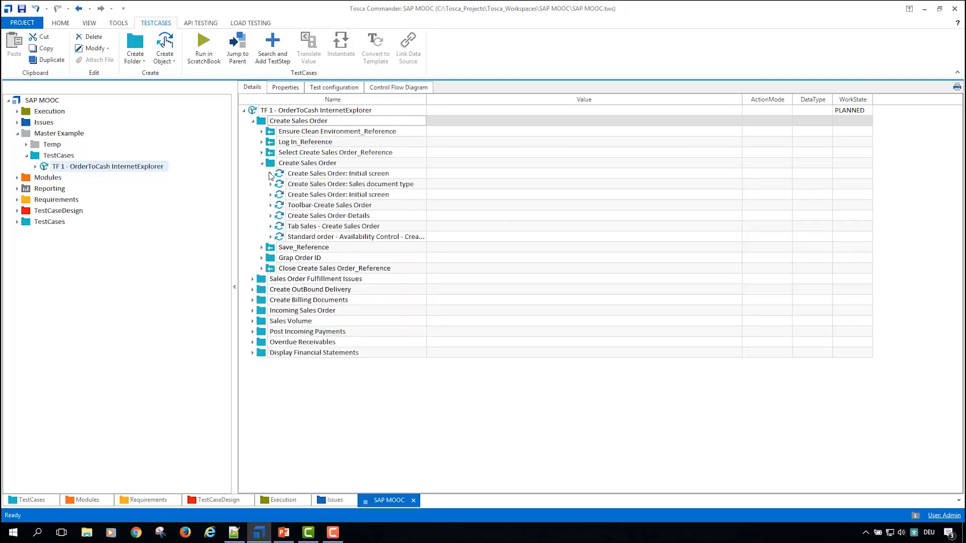
left_click(271, 174)
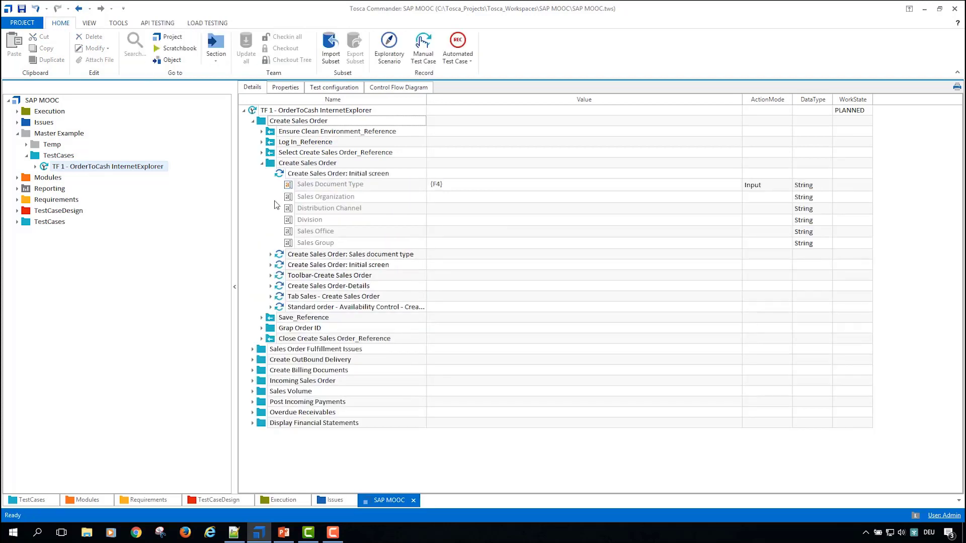
left_click(270, 255)
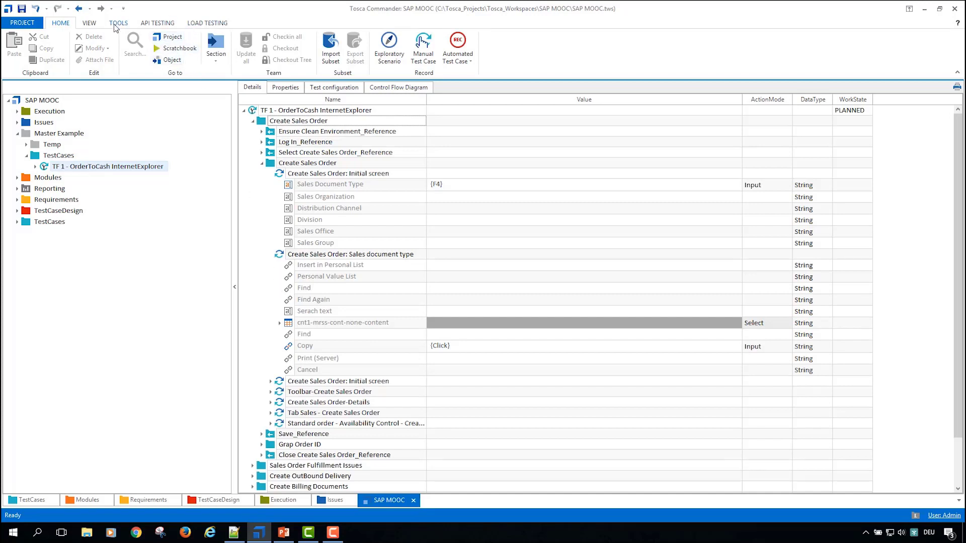
left_click(95, 23)
left_click(214, 61)
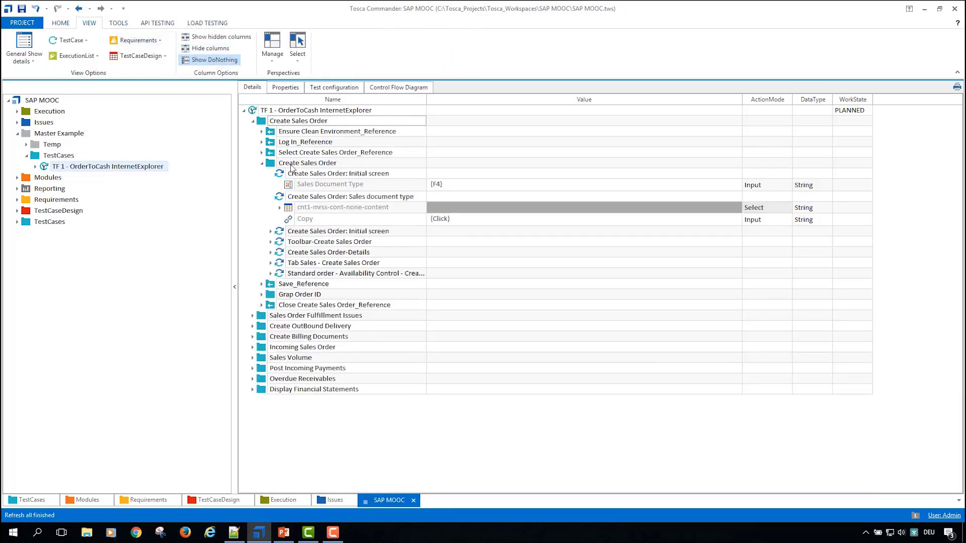
Step: Examine the second Initial screen step, the Toolbar-Create Sales Order step and the table row selection in the Sales document type step
left_click(271, 231)
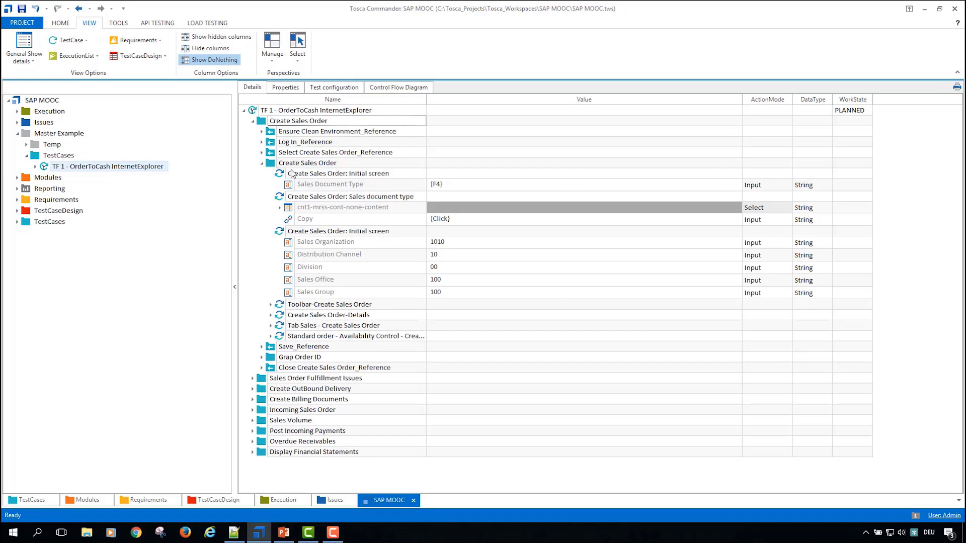
left_click(271, 305)
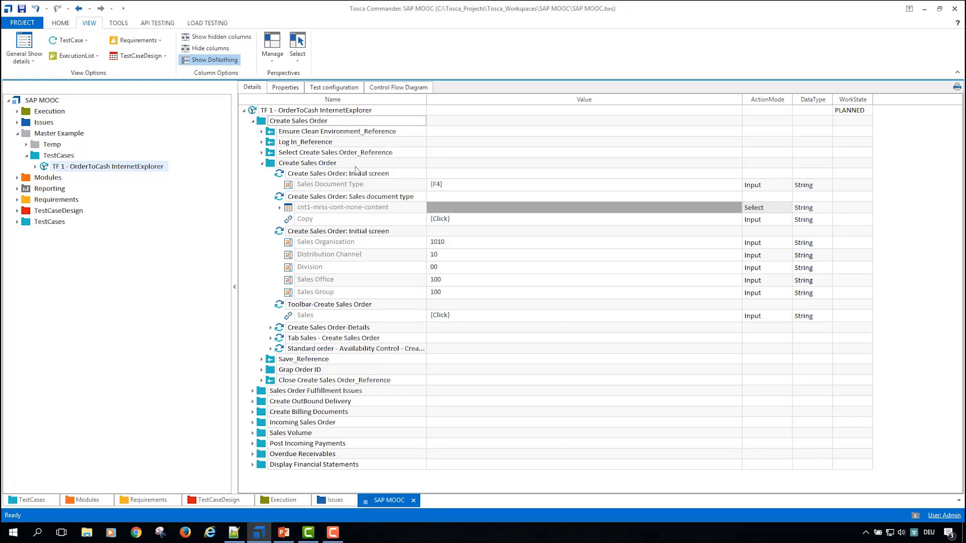
left_click(280, 208)
left_click(289, 219)
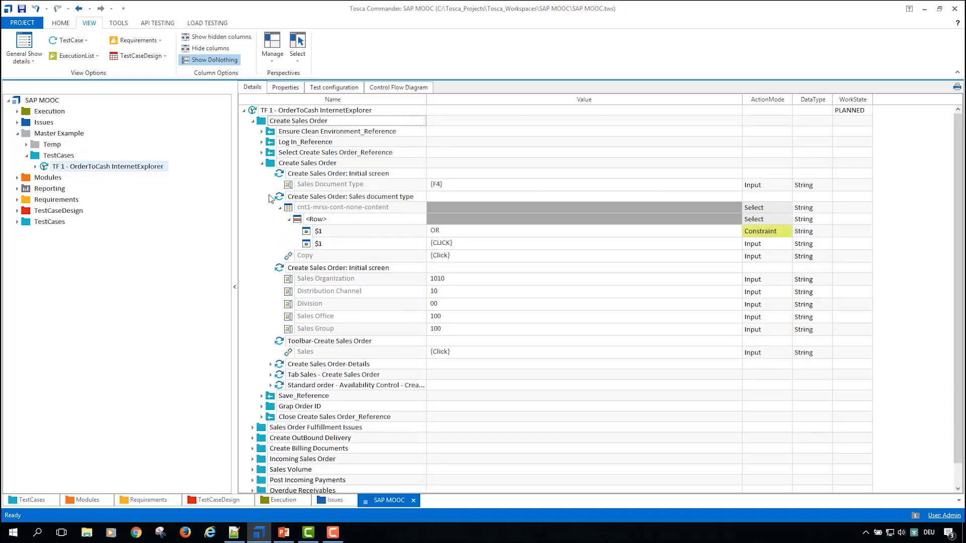
Step: Collapse the Create Sales Order folders and select the process folders from Create Sales Order through Create OutBound Delivery
left_click(261, 163)
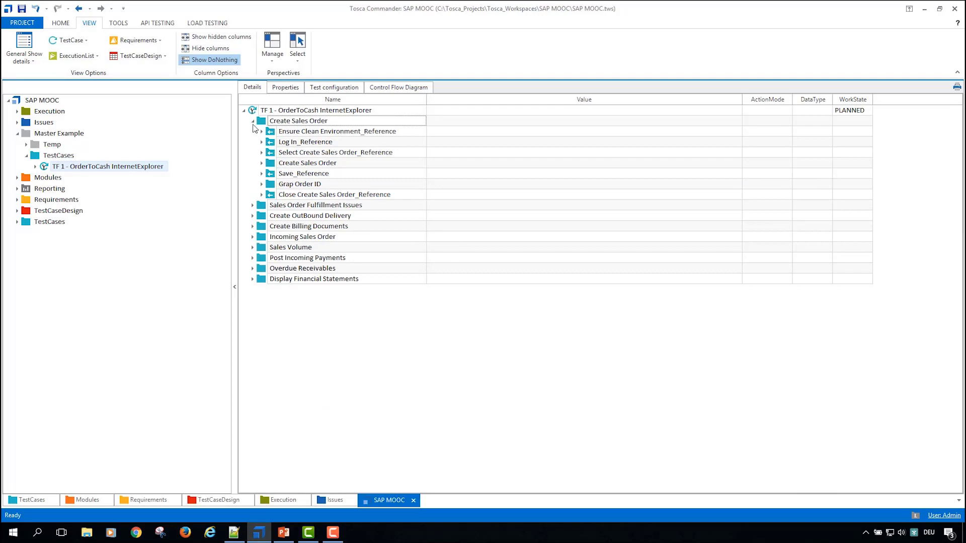
left_click(253, 123)
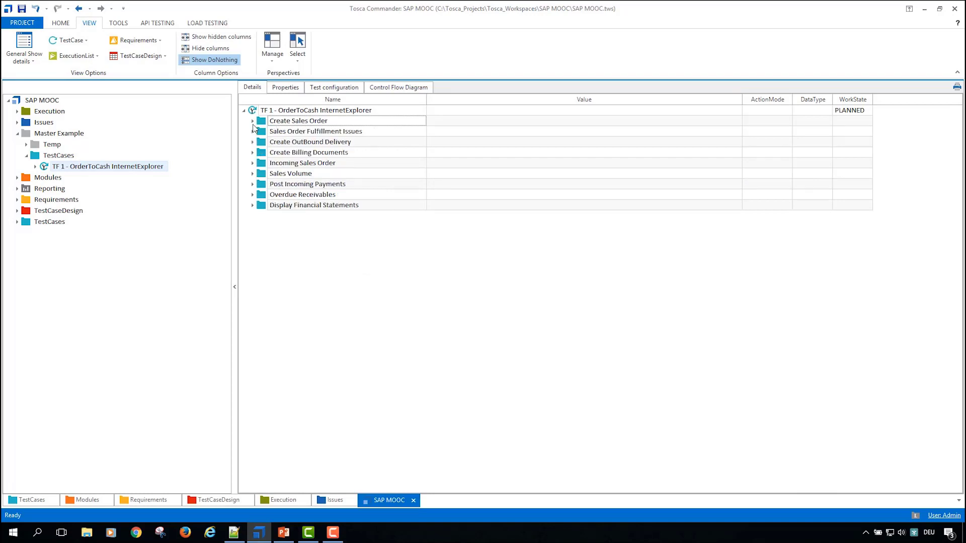
left_click(255, 113)
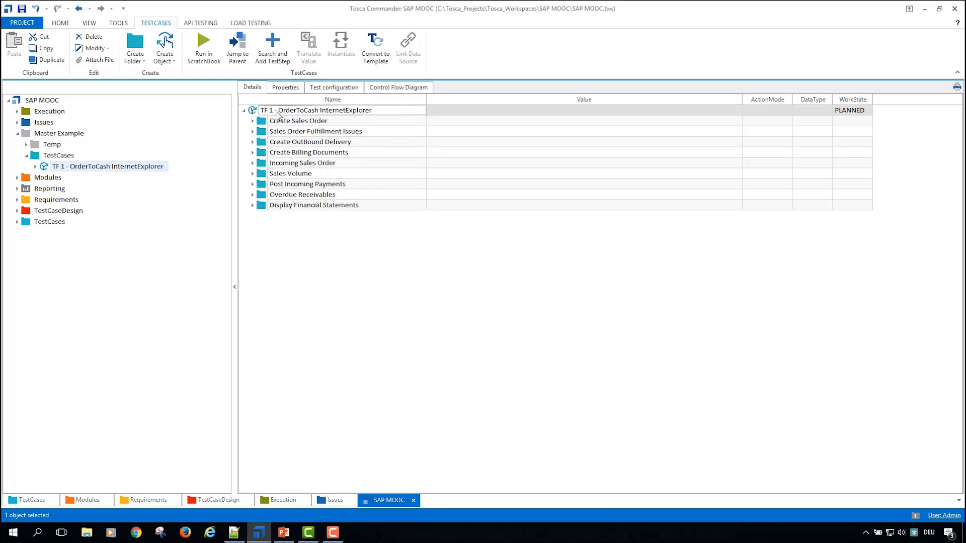
key("Down")
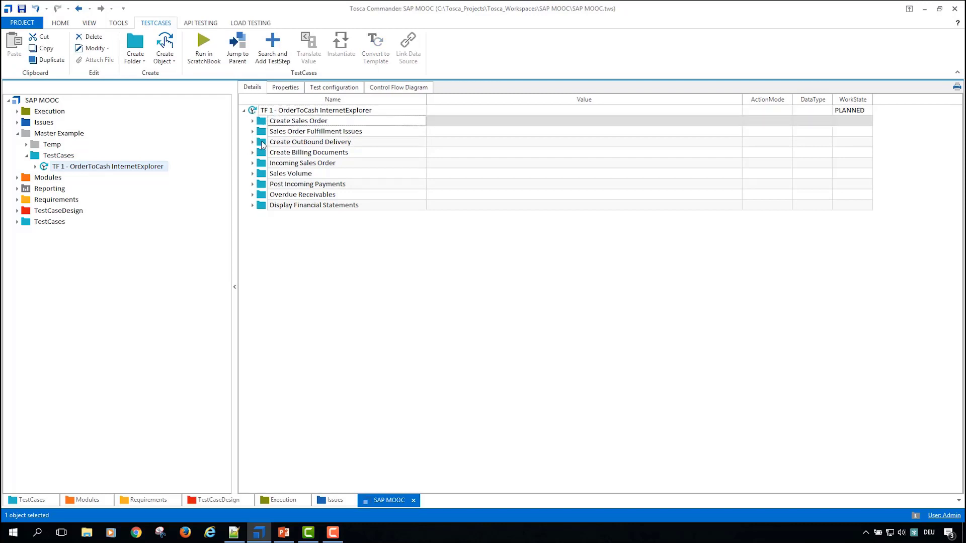
left_click(256, 212)
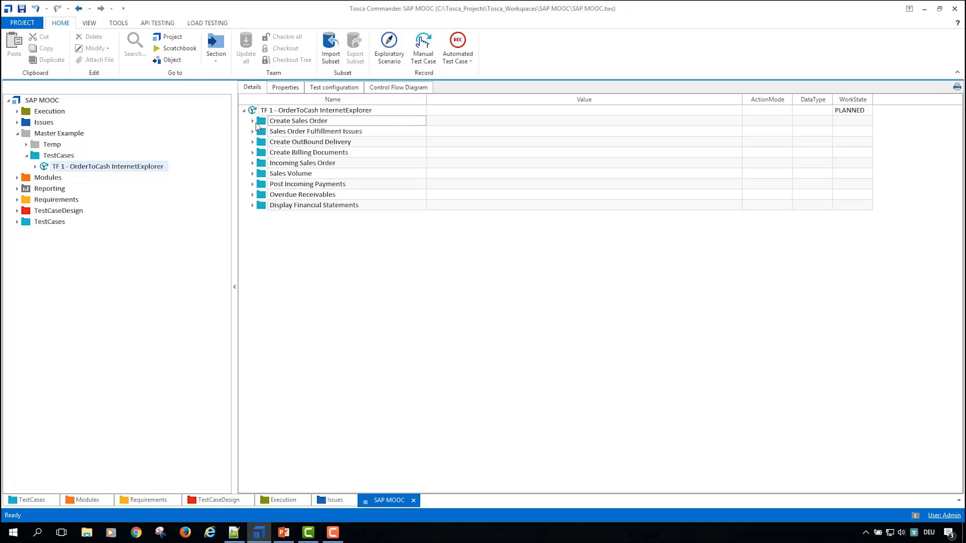
left_click(263, 144, "shift")
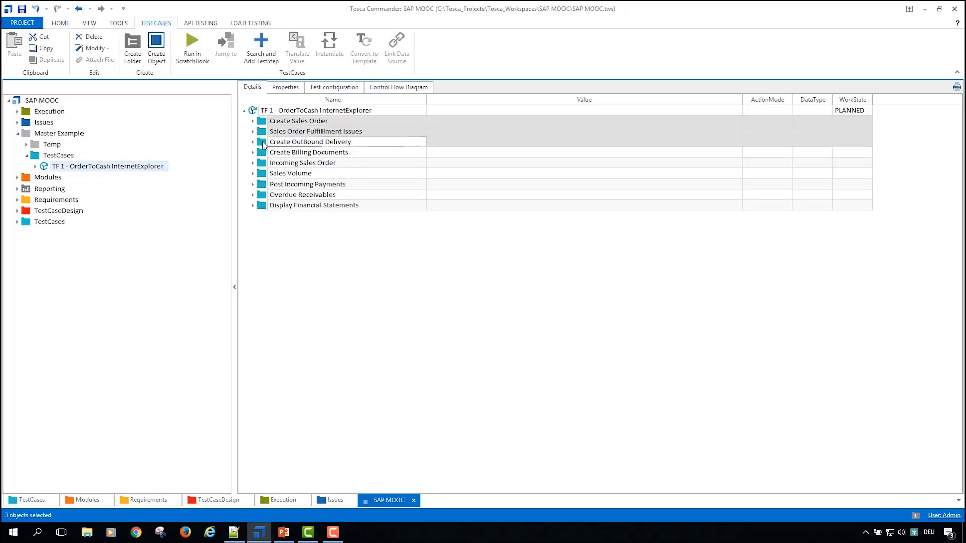
Step: Try to run the Create Sales Order and Sales Order Fulfillment Issues folders together in the ScratchBook
left_click(263, 132, "shift")
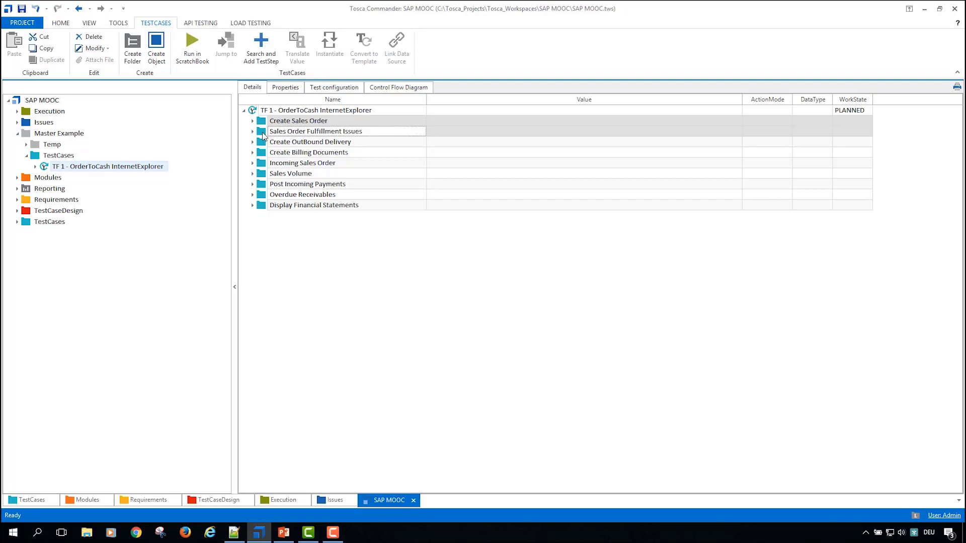
right_click(264, 136)
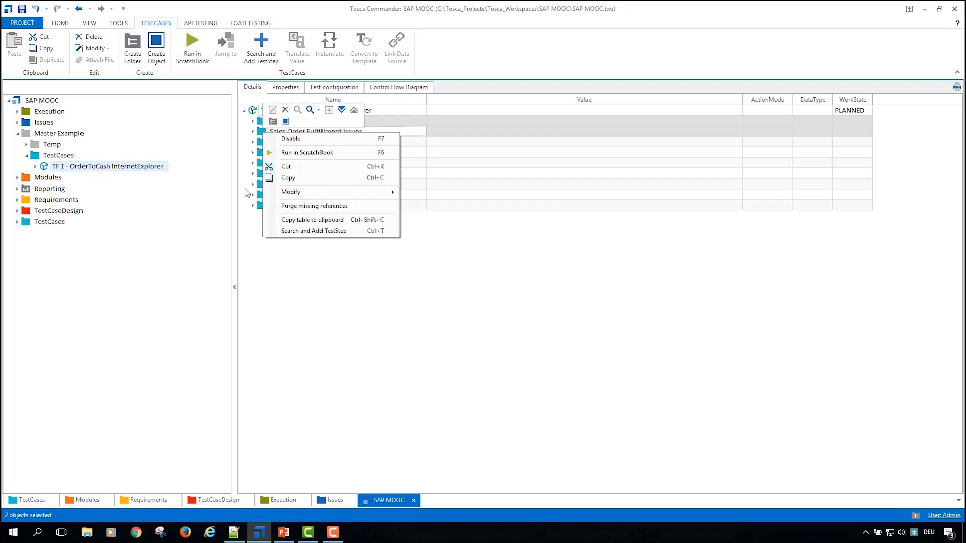
left_click(259, 218)
left_click(261, 123)
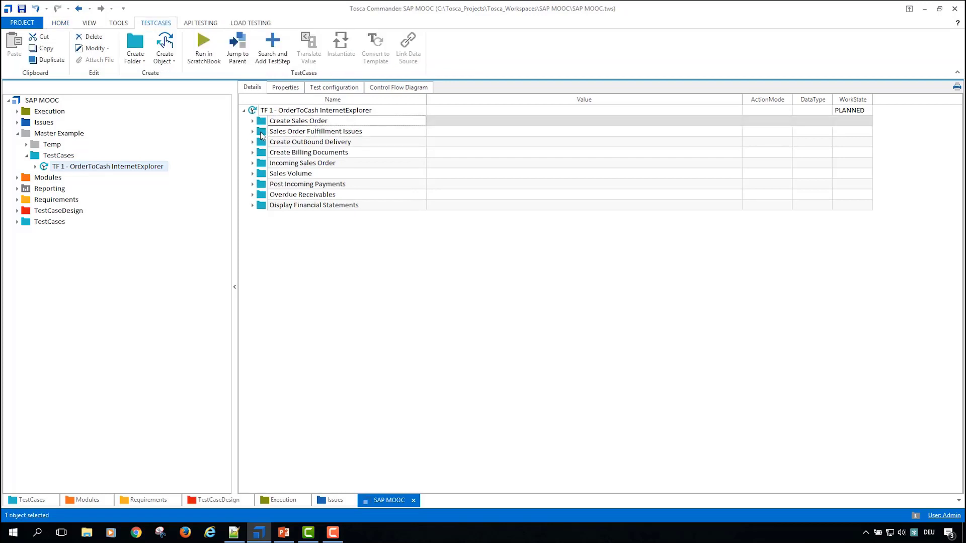
left_click(261, 134, "ctrl")
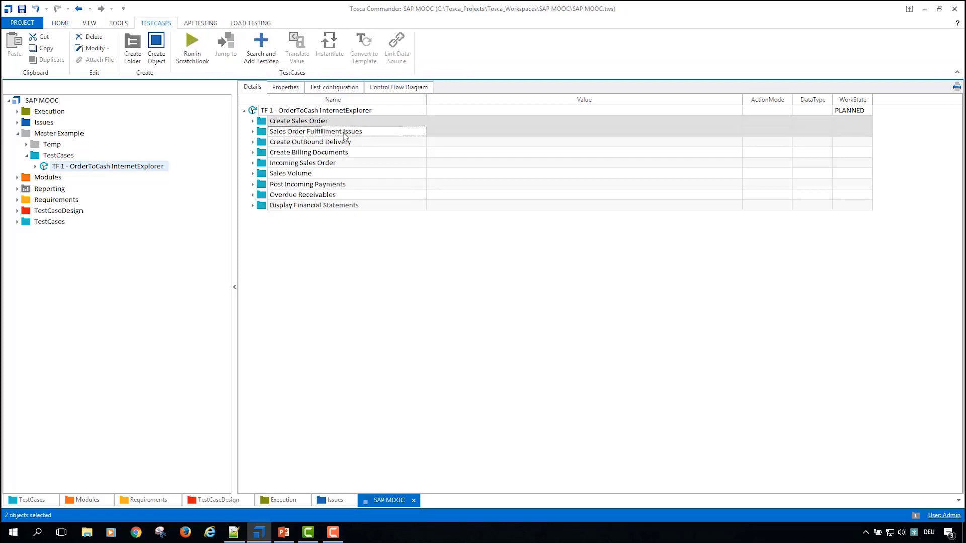
left_click(204, 50)
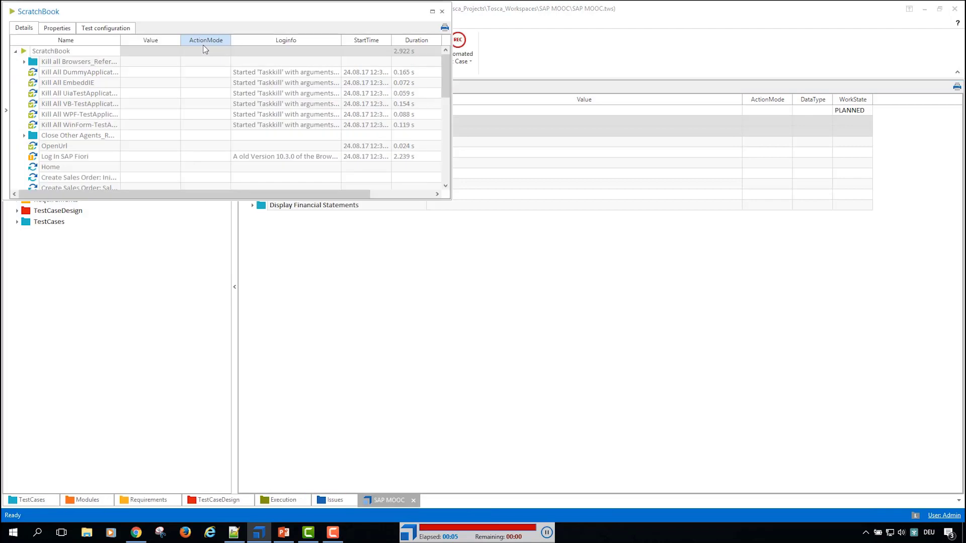
Step: Read the full log message of Log In SAP Fiori in the ScratchBook, and check the logon page open in Chrome
left_click(327, 157)
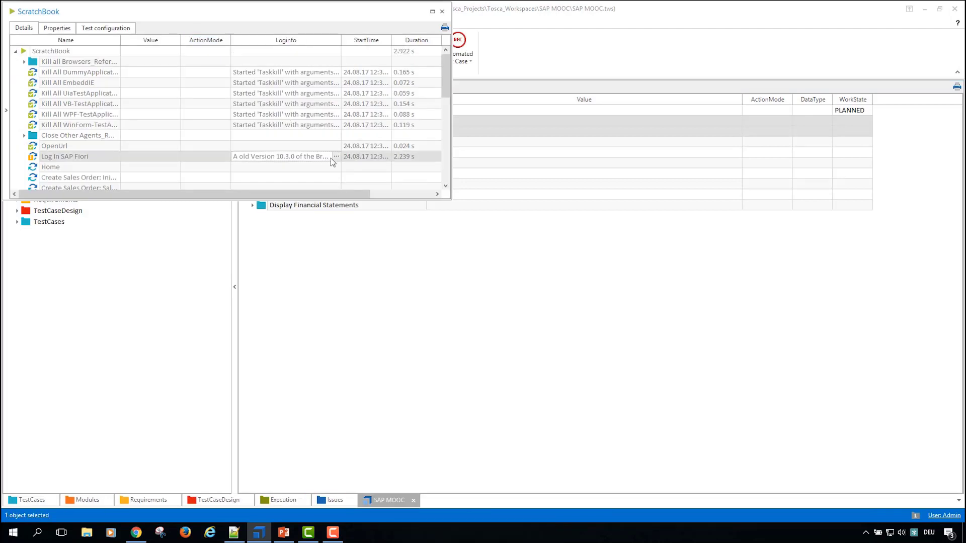
left_click(335, 157)
left_click(337, 177)
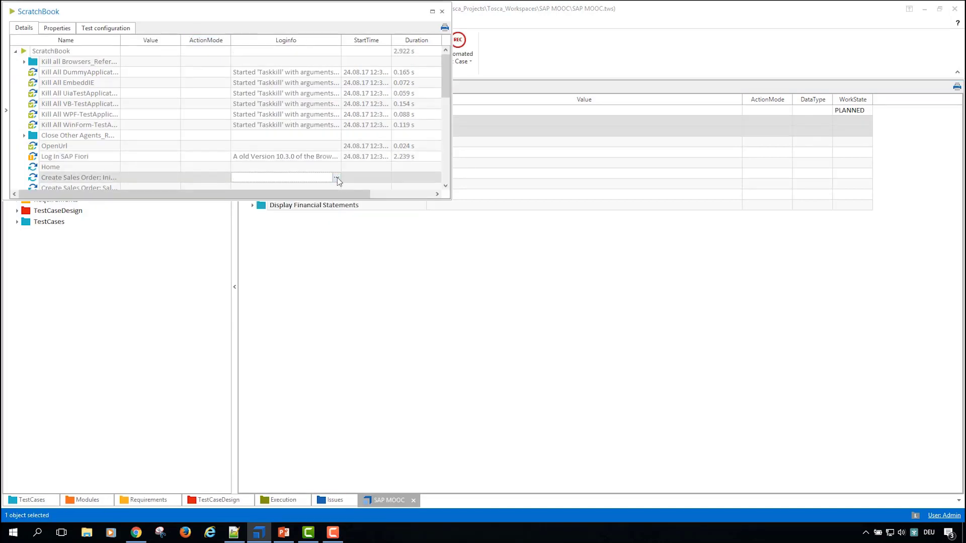
scroll(338, 176, "down", 1)
left_click(332, 137)
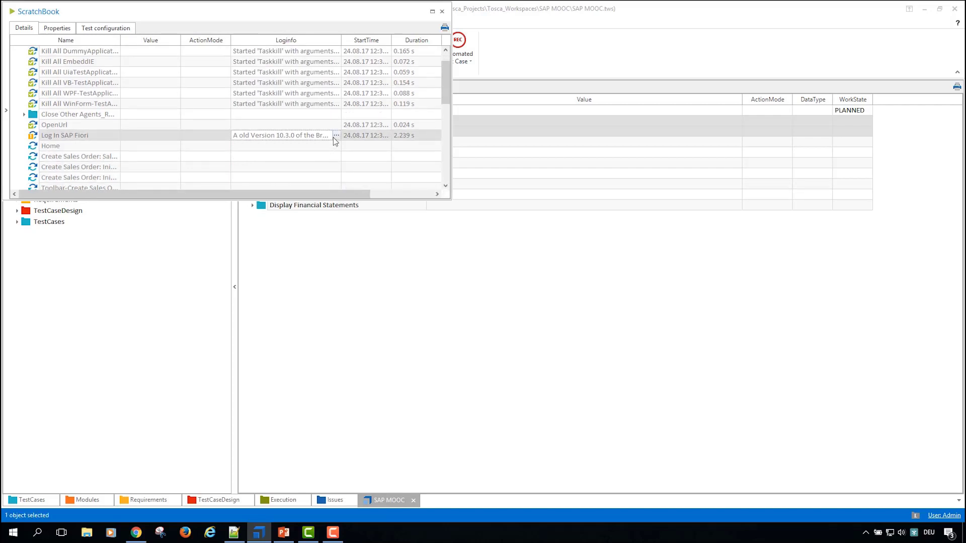
left_click_drag(400, 15, 496, 150)
left_click(432, 270)
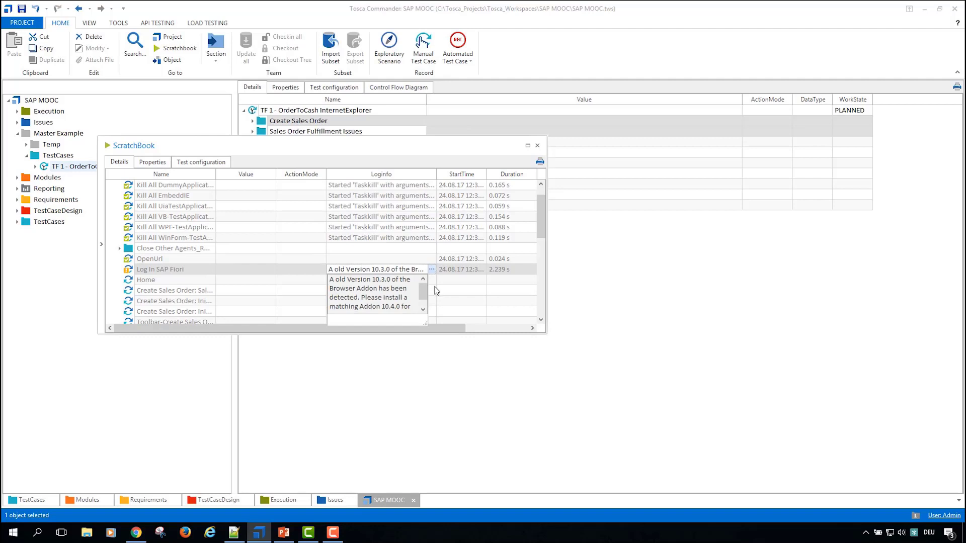
left_click(537, 145)
left_click(538, 146)
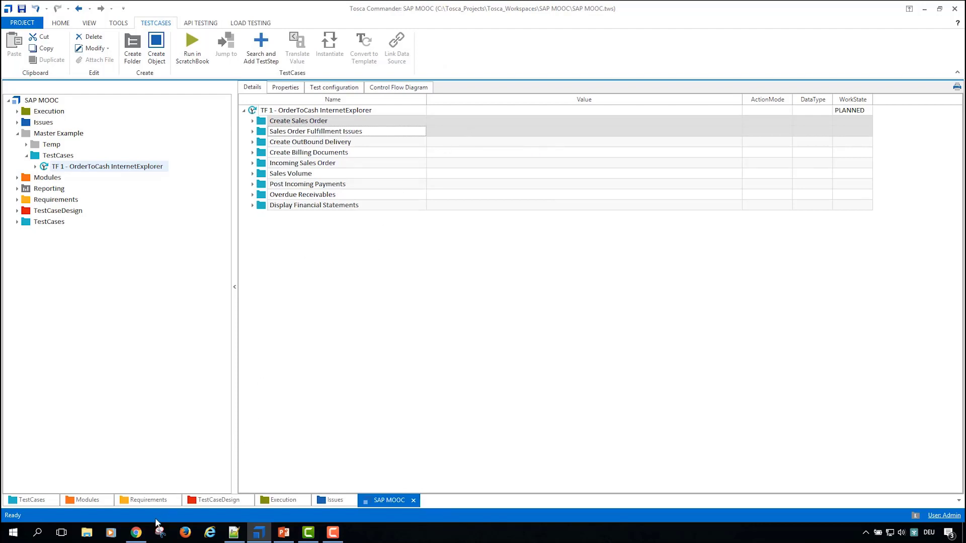
left_click(136, 532)
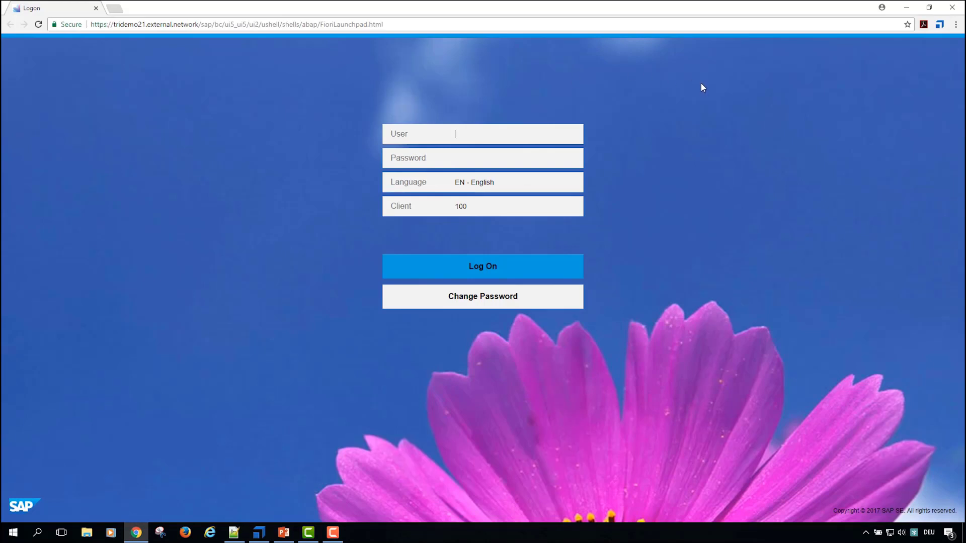
key("alt+Tab")
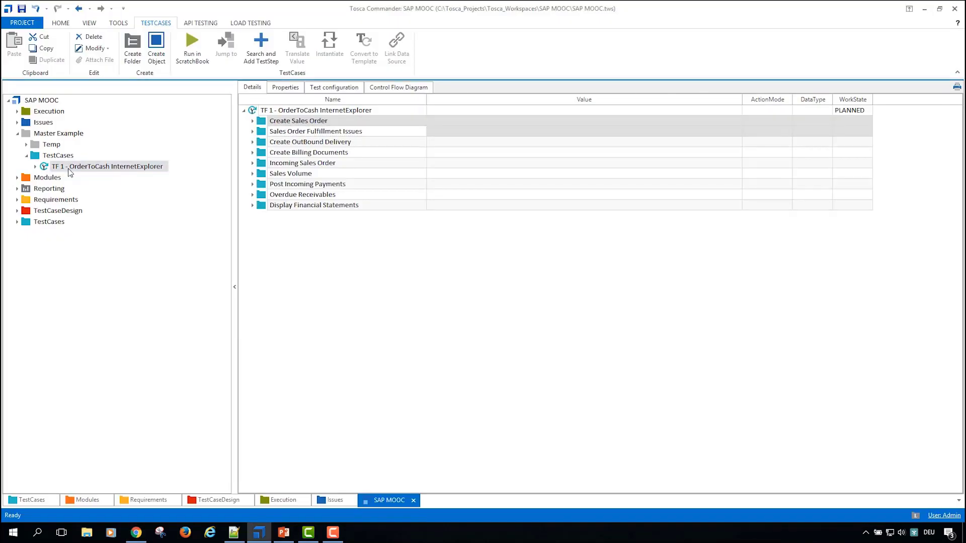
Step: Set the Browser test configuration parameter of TF 1 - OrderToCash InternetExplorer to InternetExplorer
left_click(70, 168)
left_click(327, 88)
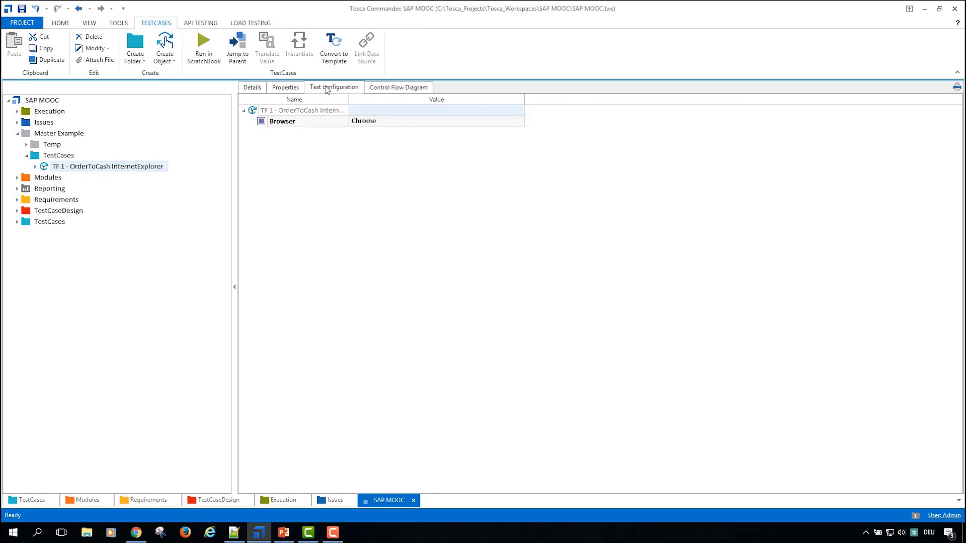
left_click(386, 125)
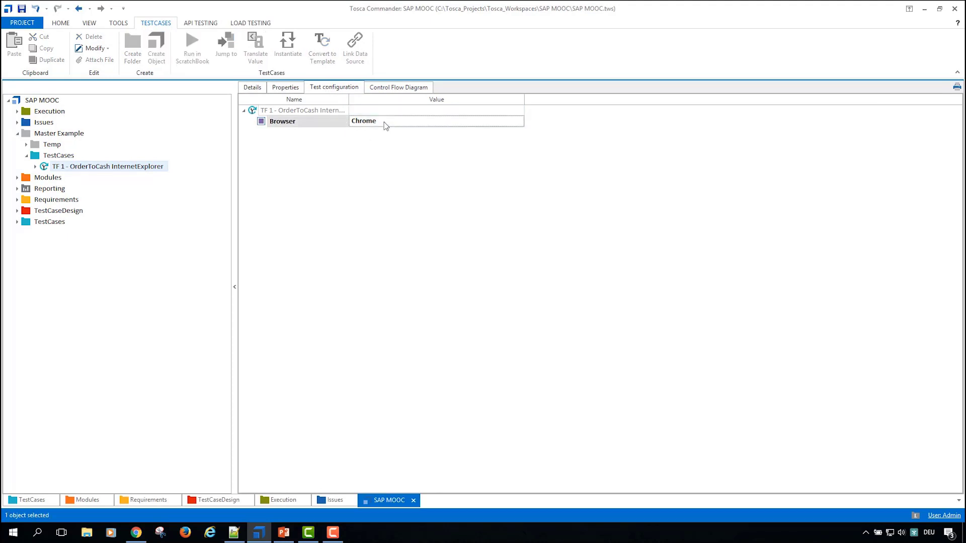
left_click(385, 125)
type("InternetExplorer")
key("Return")
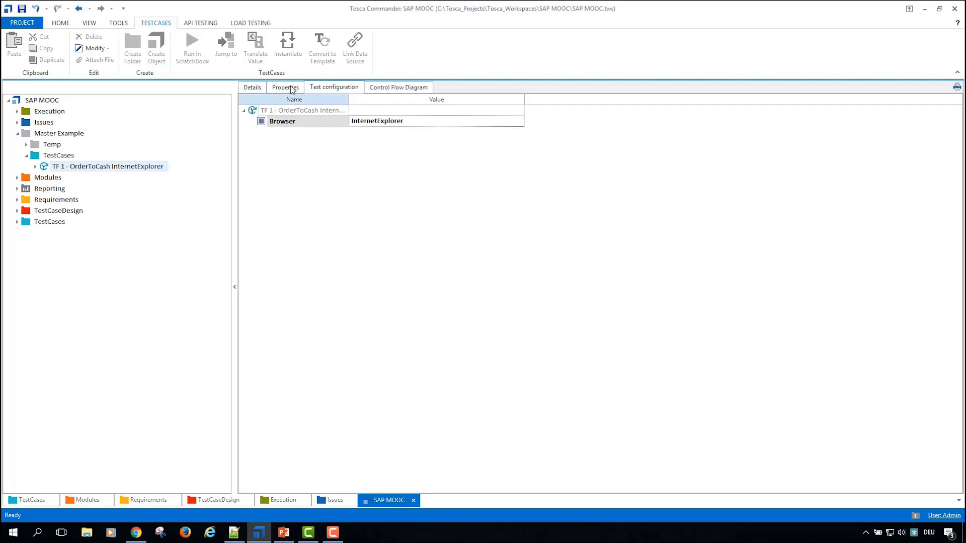
Step: Run the Create Sales Order and Sales Order Fulfillment Issues folders in the ScratchBook and log on to SAP Fiori in Internet Explorer
left_click(260, 90)
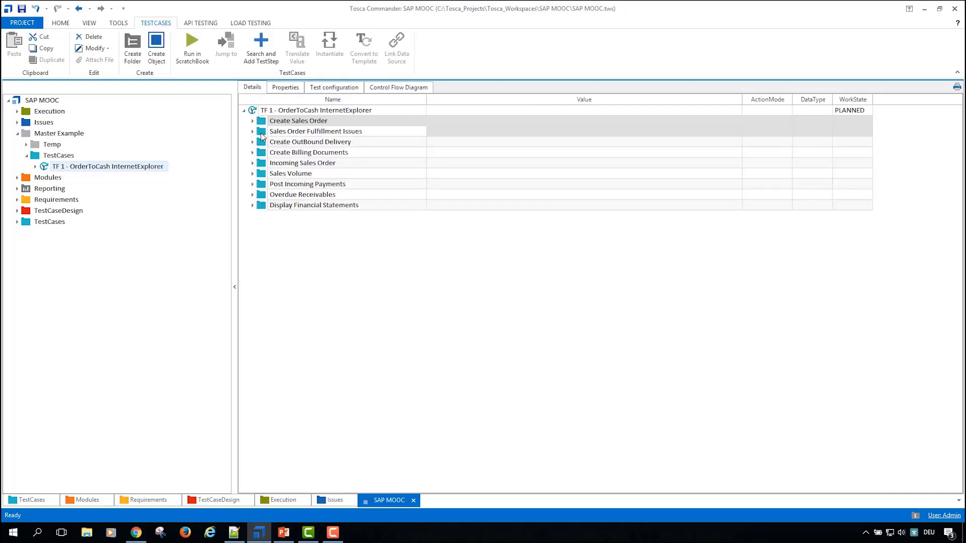
left_click(263, 132)
left_click(135, 533)
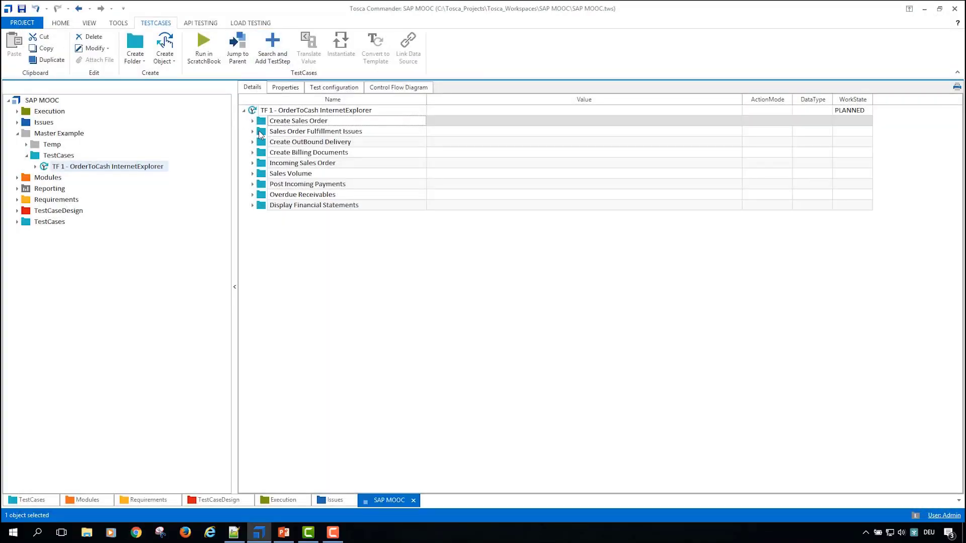
left_click(260, 132, "ctrl")
left_click(186, 48)
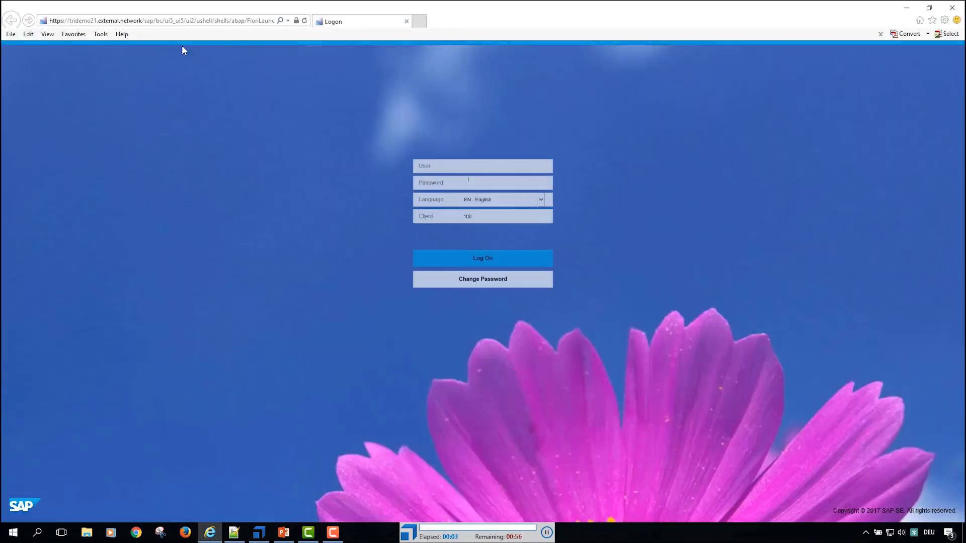
left_click(482, 275)
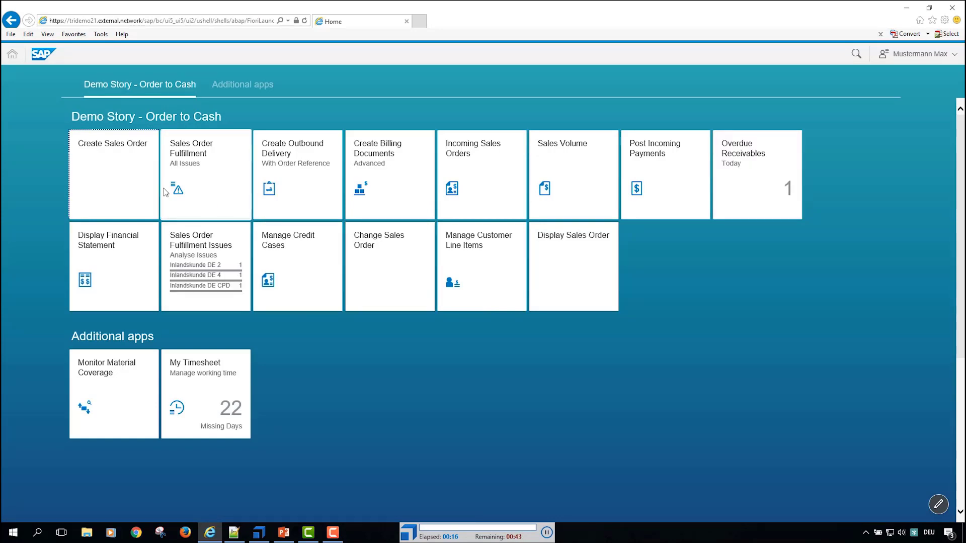
Step: Open the Create Sales Order app and choose OR (Standard Order) as the order type from the sales document types
left_click(115, 180)
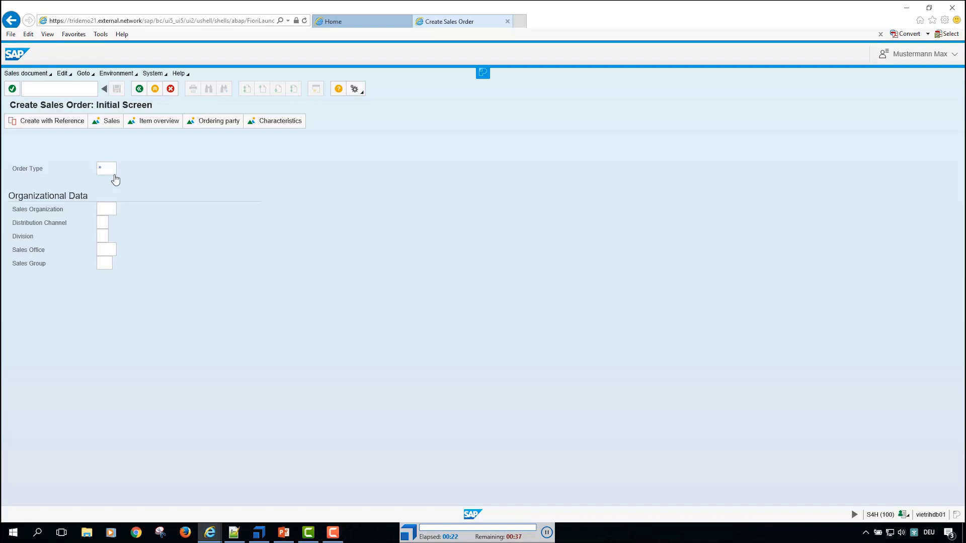
key("F4")
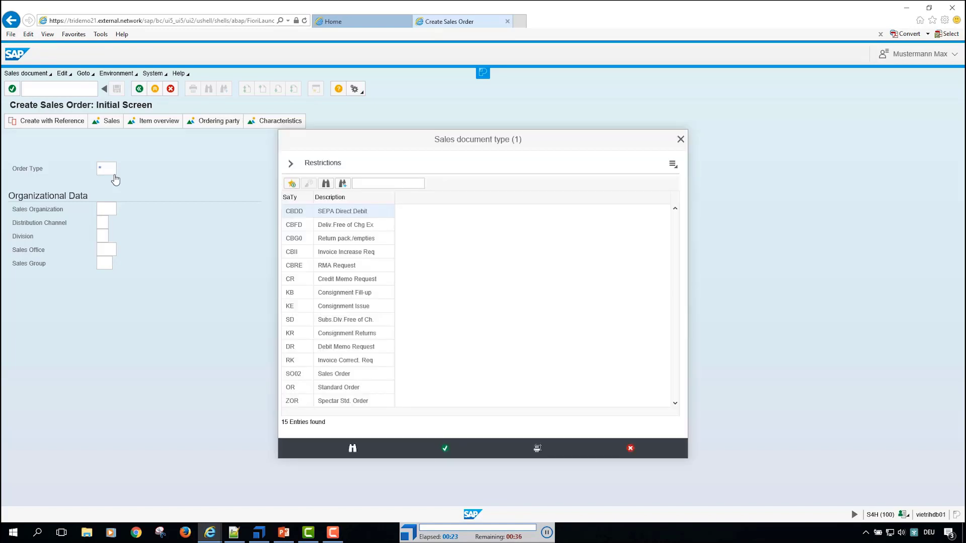
left_click(292, 389)
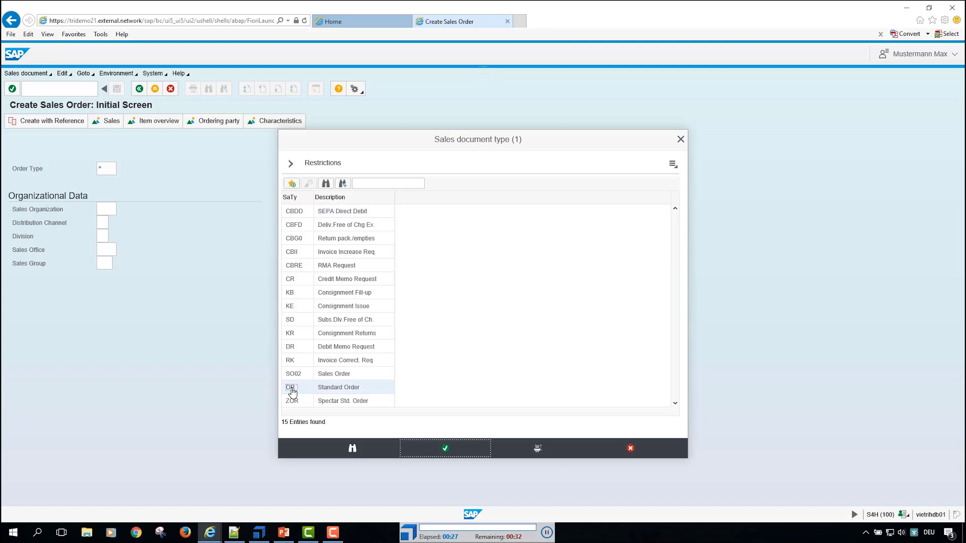
left_click(446, 450)
Step: Enter sales organization 1010, distribution channel 10, division 00, sales office 100 and sales group 100, and proceed to the order's sales overview
key("Tab")
type("1010")
key("Tab")
type("10")
key("Tab")
type("00")
key("Tab")
type("100")
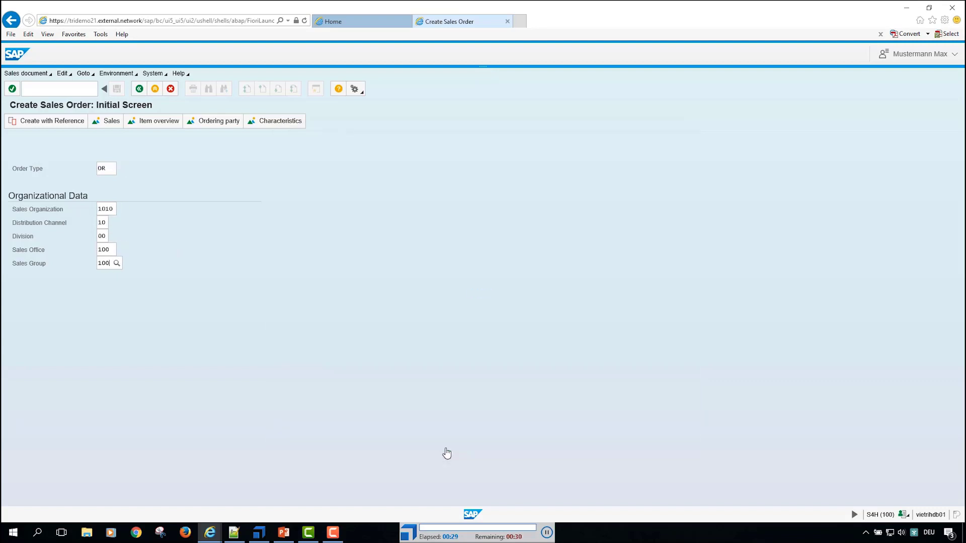
left_click(108, 126)
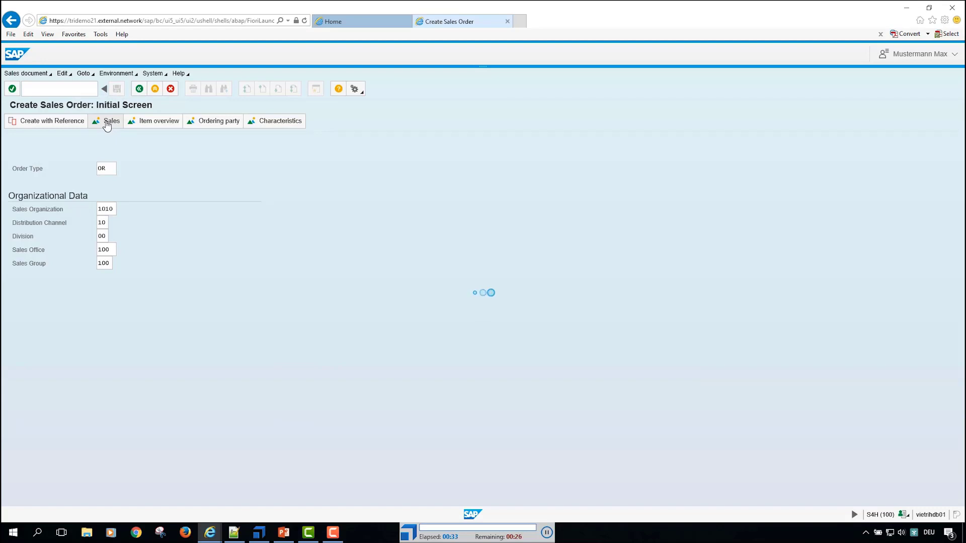
Step: Fill in the sold-to party and ship-to party numbers, the PO number and the PO date 24.08.2017
type("10100005")
key("Tab")
type("10100005")
key("Tab")
type("PO 454678")
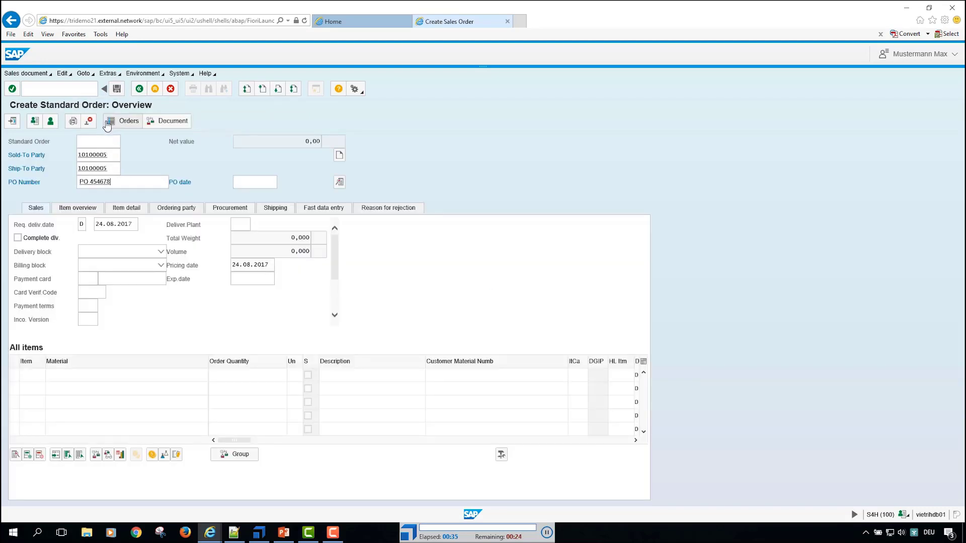
key("Tab")
type("24.08.2017")
Step: Set the delivery block to Check Shipping Data and the billing block to Check Payment Terms
key("Tab")
key("alt+Down")
key("Down")
key("Down")
key("Down")
key("Return")
key("Tab")
key("alt+Down")
key("Down")
key("Return")
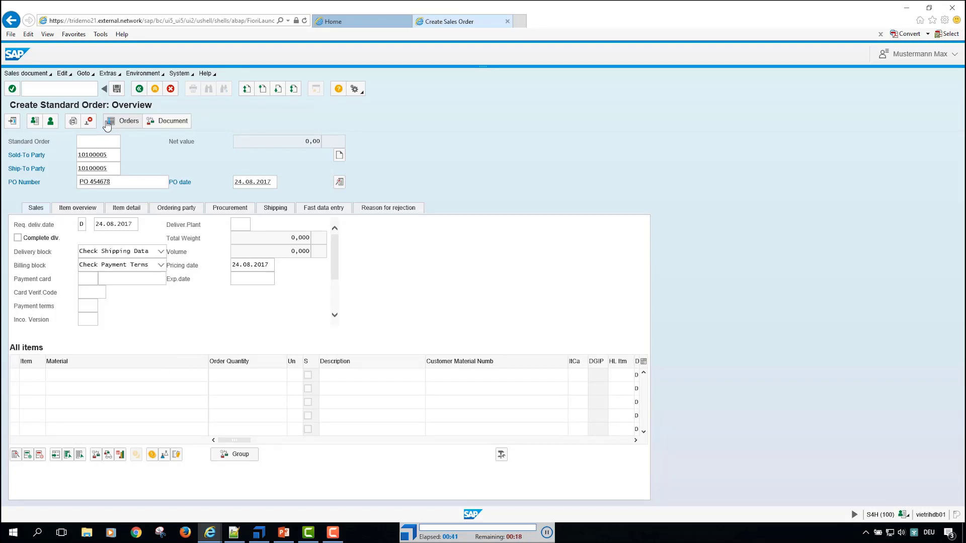
Step: Add an order item for material TG11 with an order quantity of 10
type("tg11")
key("Tab")
type("10")
key("Return")
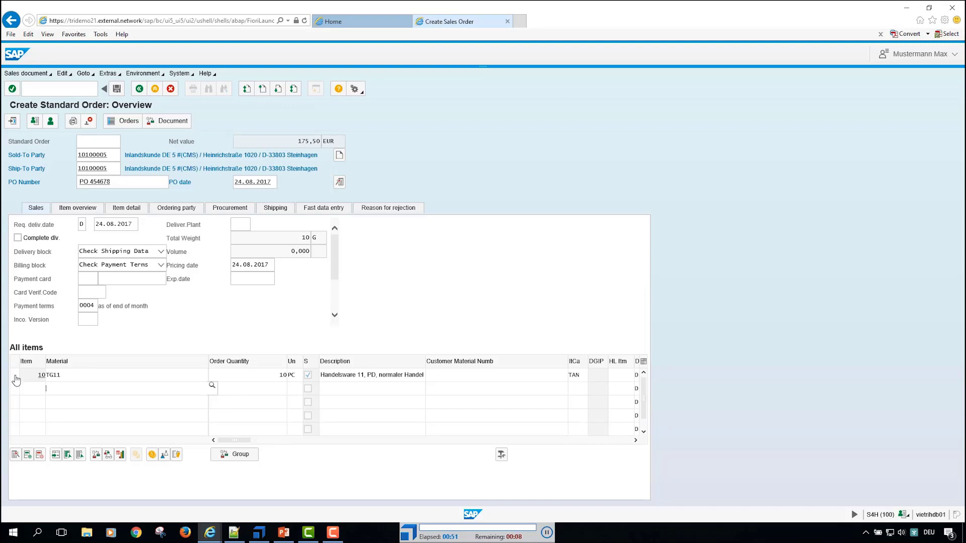
Step: Accept complete delivery in the availability control of the TG11 item and save the sales order
left_click(16, 380)
left_click(96, 456)
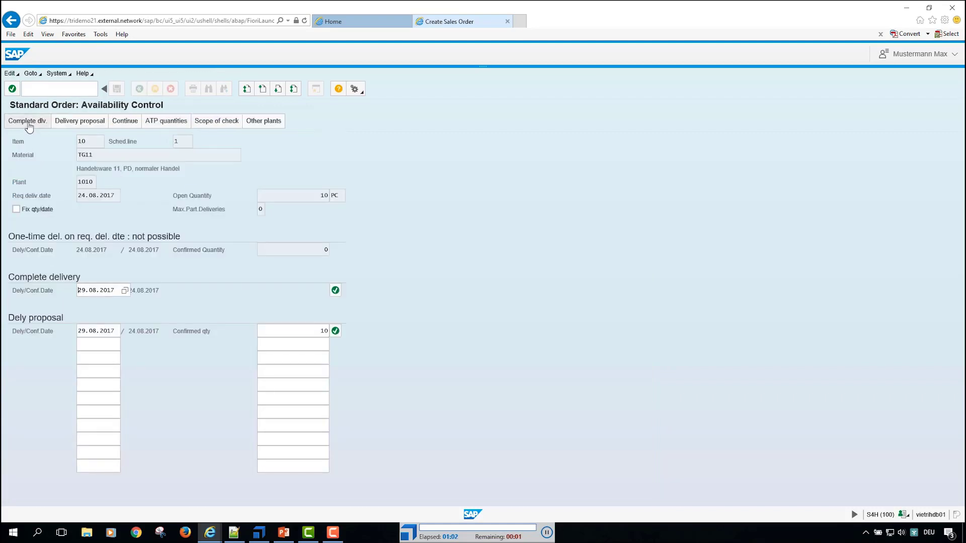
left_click(28, 126)
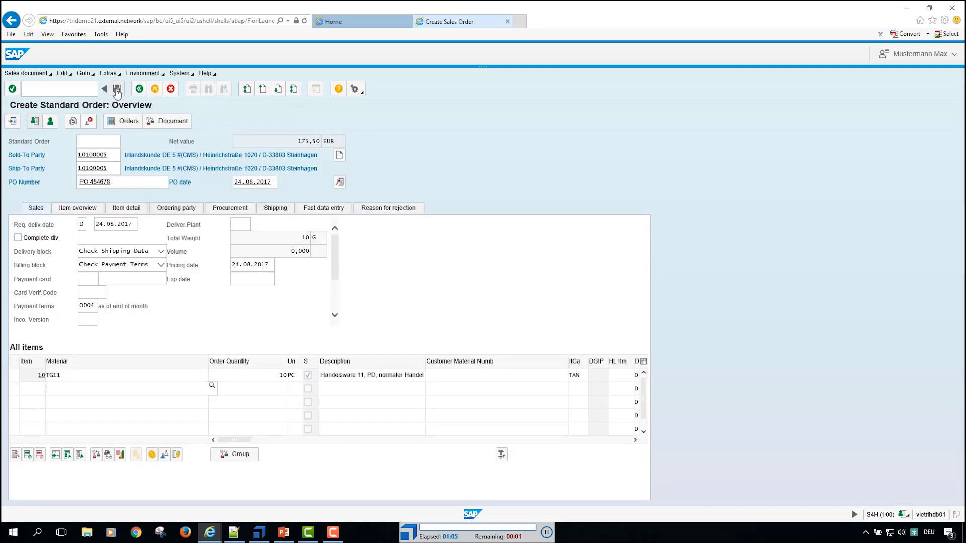
left_click(116, 90)
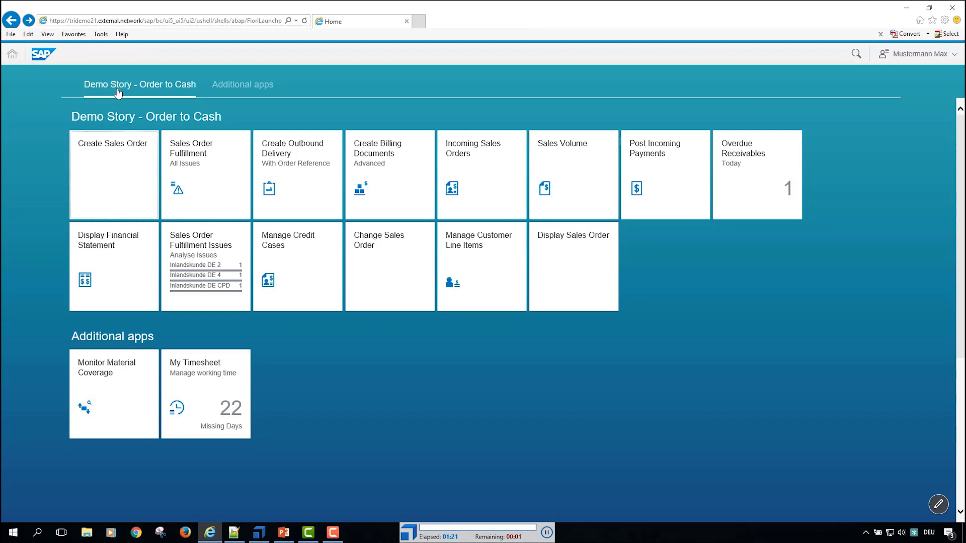
Step: Open the Sales Order Fulfillment app for all issues and search for the new sales order by its number
left_click(207, 179)
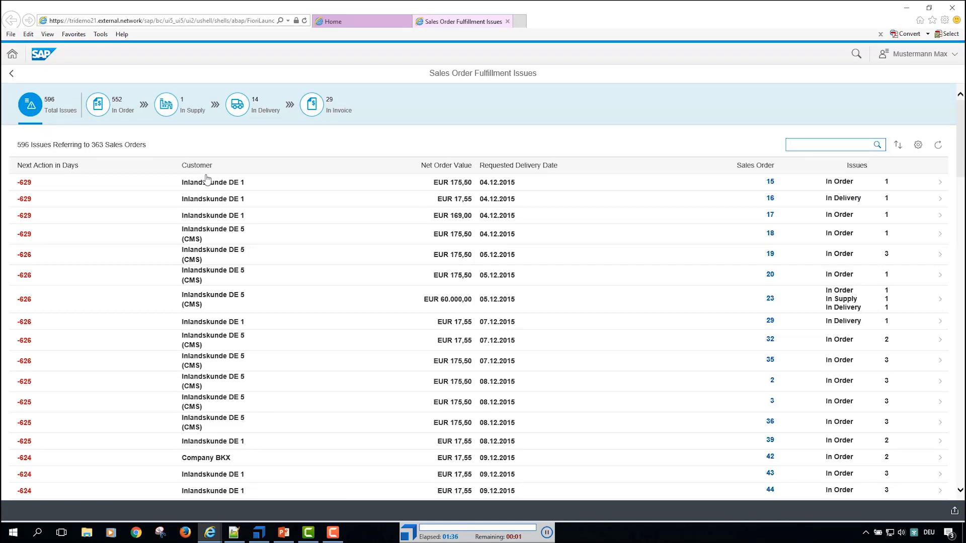
type("504")
left_click(878, 146)
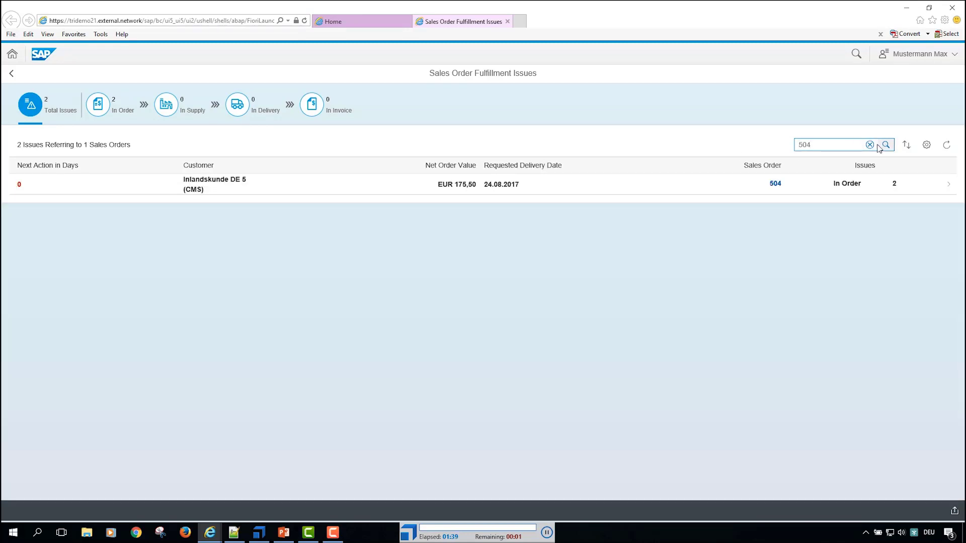
Step: Open the issues of the found sales order and remove its delivery block and billing block
left_click(98, 189)
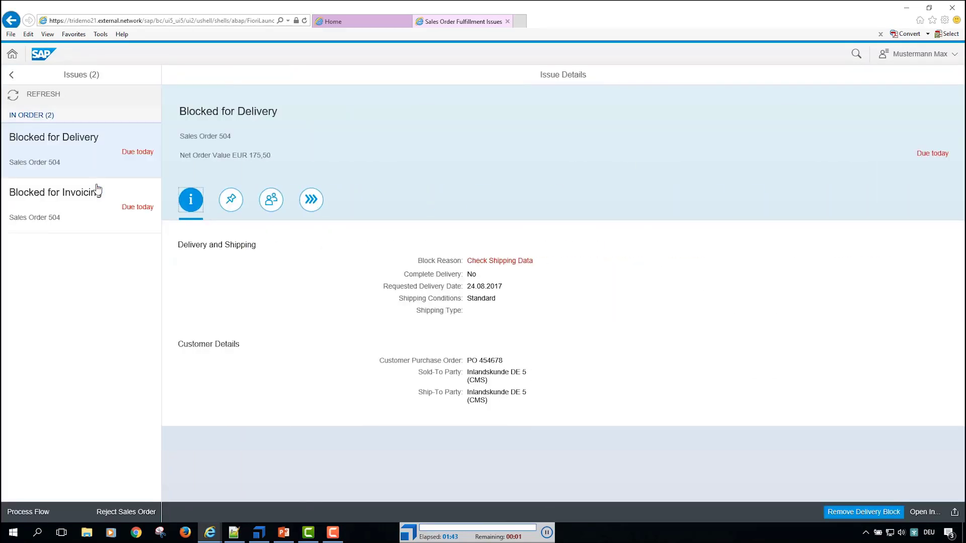
left_click(864, 513)
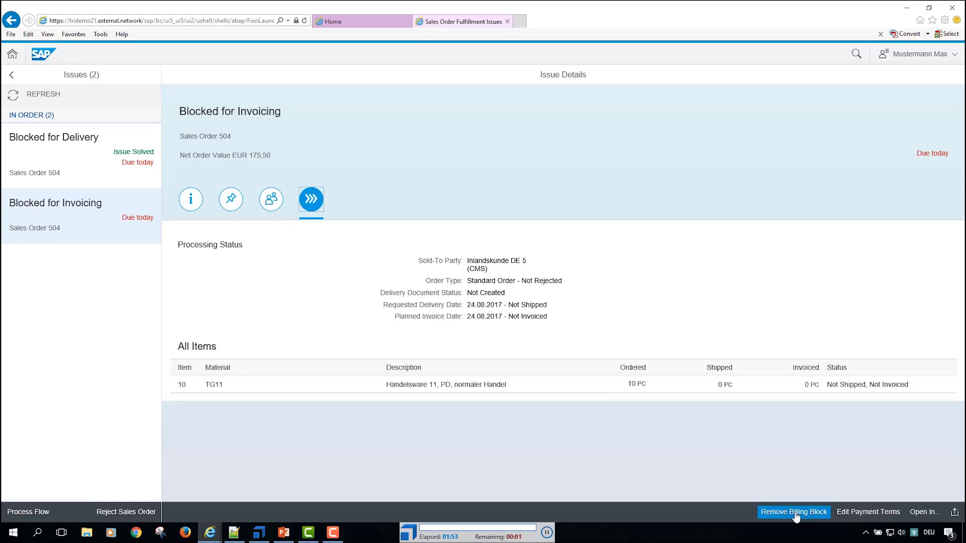
left_click(794, 512)
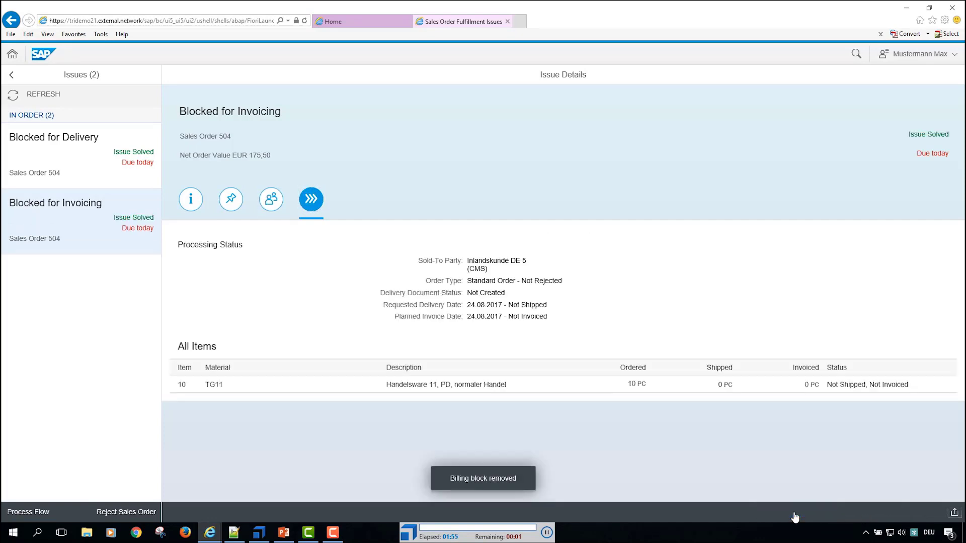
Step: Close the Sales Order Fulfillment Issues page, switch to Tosca Commander, and review and close the ScratchBook execution log
key("ctrl+w")
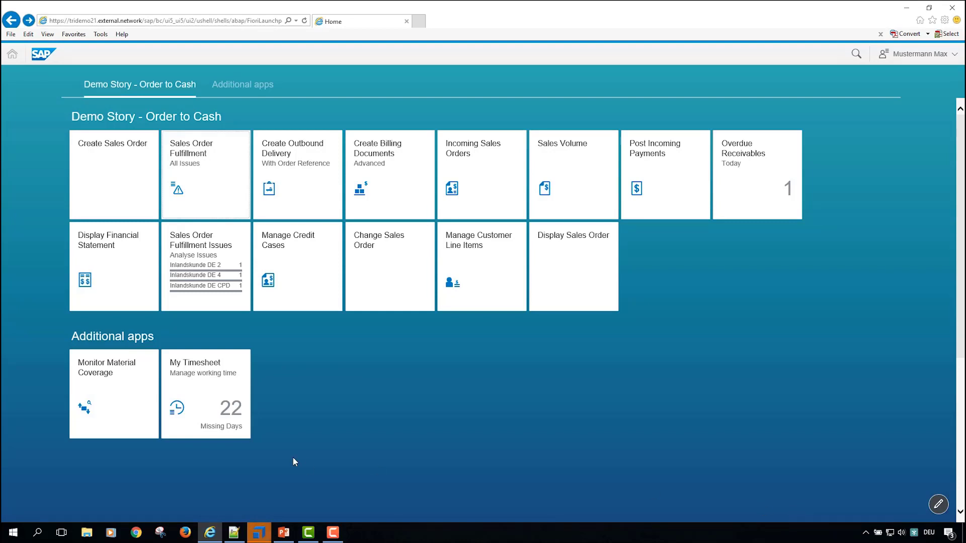
left_click(256, 537)
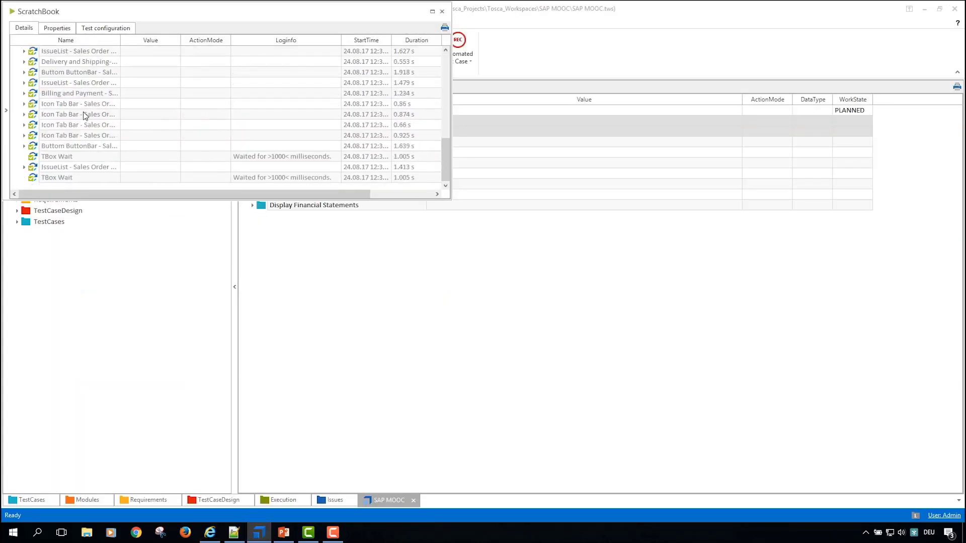
scroll(78, 86, "up", 3)
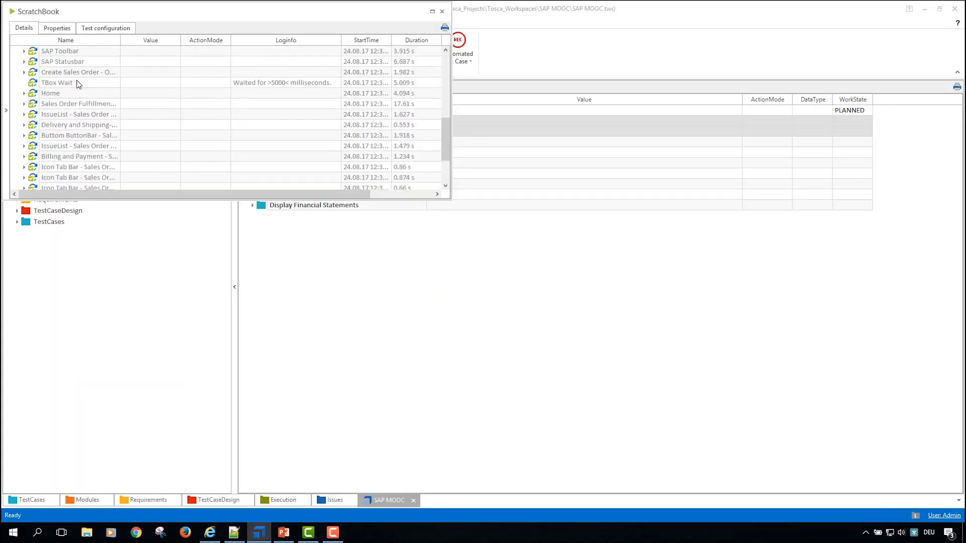
left_click(441, 11)
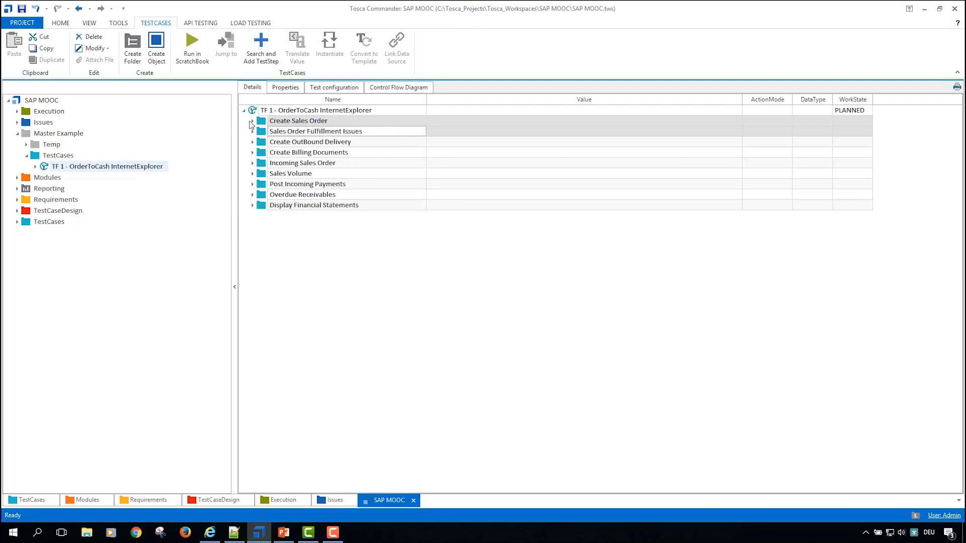
Step: Collapse the Master Example folder and examine the OpenUrl and Log In SAP Fiori test steps of the Order2Cash test case
left_click(253, 120)
left_click(252, 121)
left_click(266, 131)
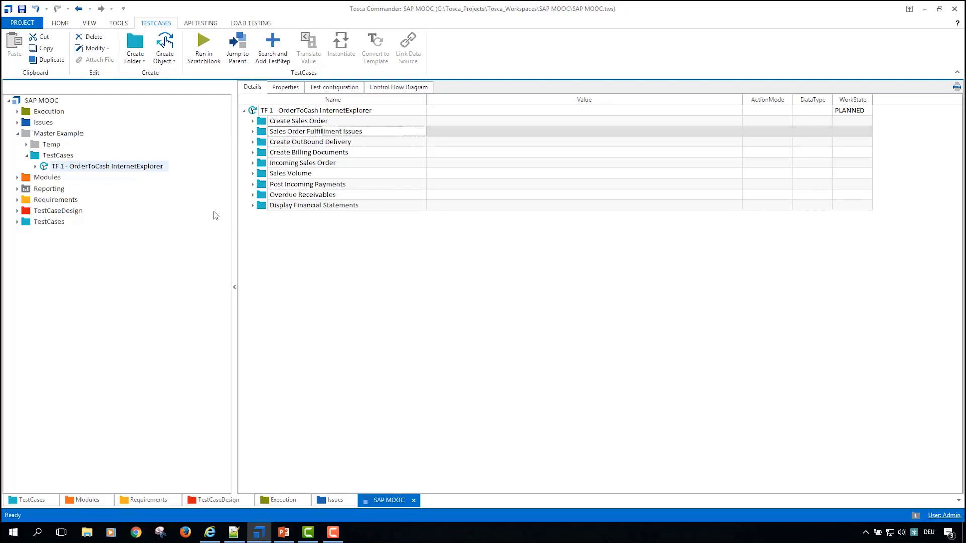
left_click(26, 156)
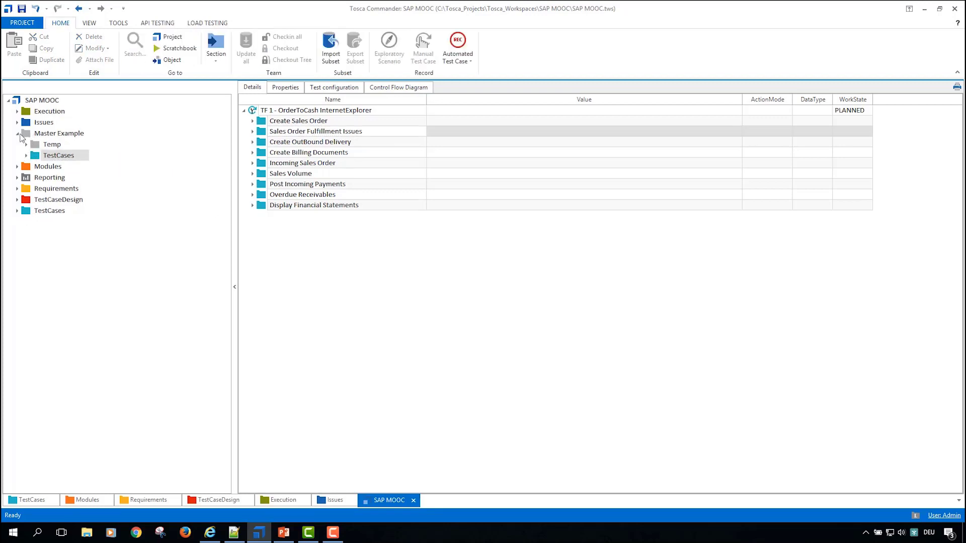
left_click(17, 134)
left_click(17, 189)
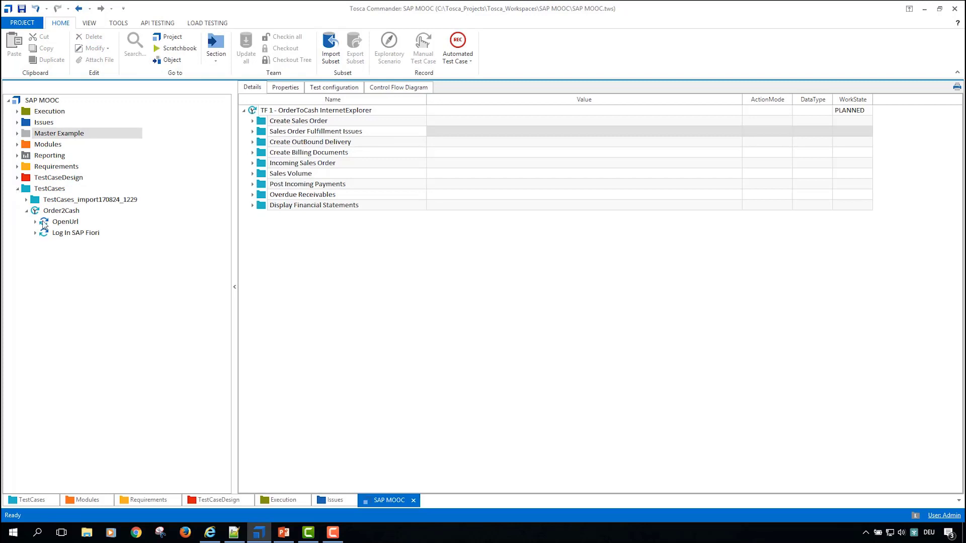
left_click(44, 224)
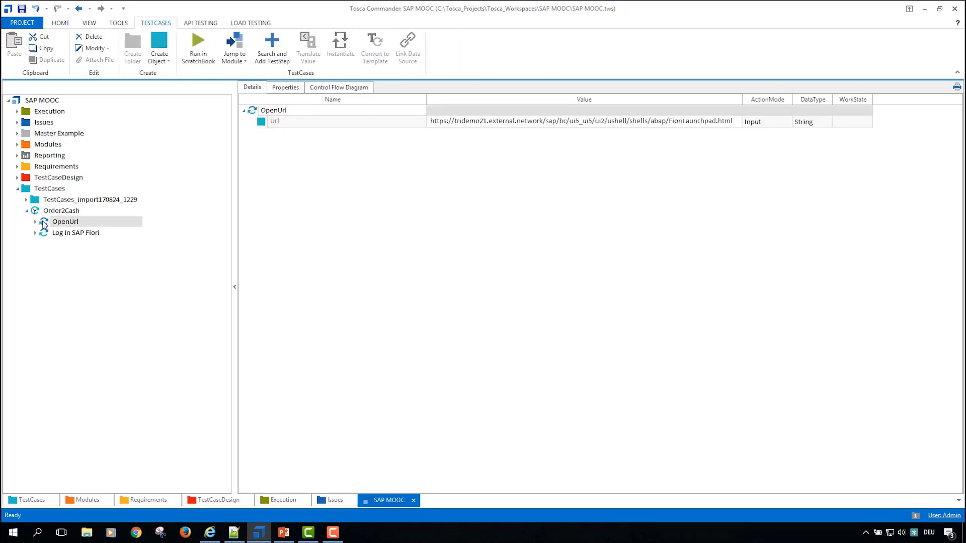
left_click(71, 233)
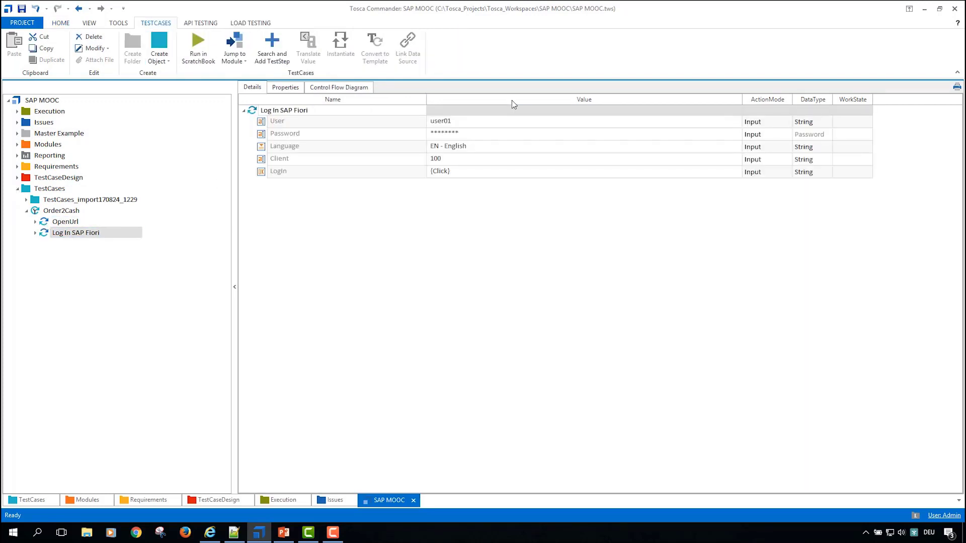
Step: Add the Home Screen module from My predefined modules as a test step to the Order2Cash test case
left_click(17, 145)
left_click(26, 168)
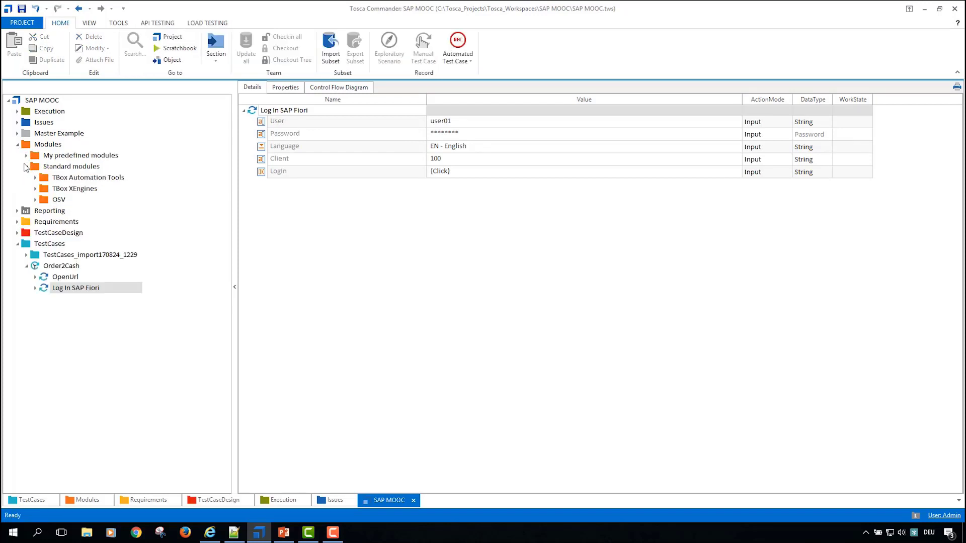
left_click(27, 156)
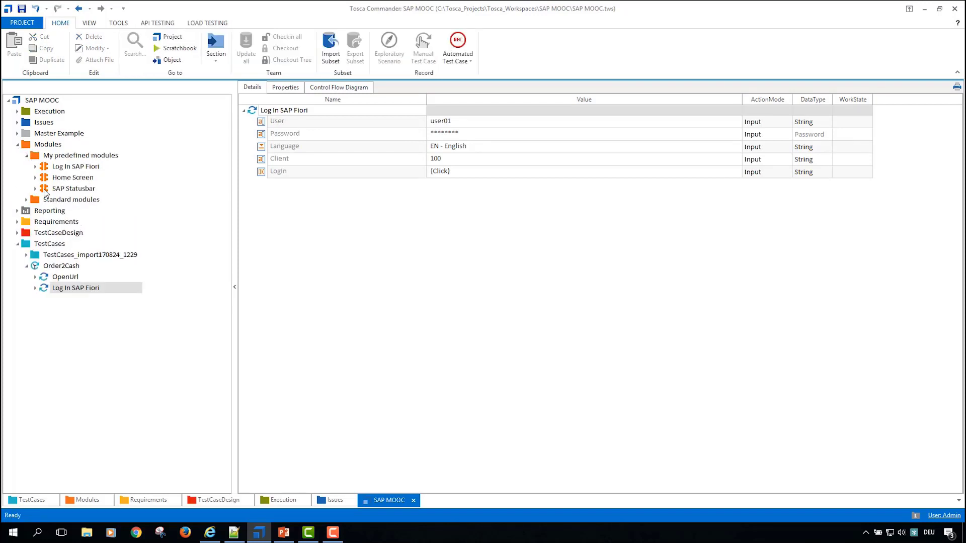
left_click_drag(44, 179, 45, 267)
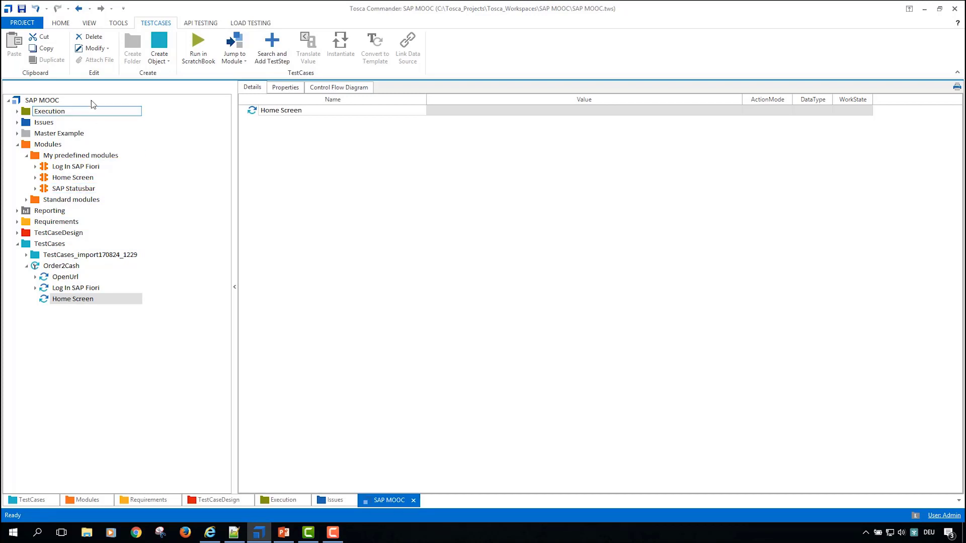
Step: Turn off the hiding of DoNothing values and expand the attributes of the Home Screen test step
left_click(89, 22)
left_click(211, 59)
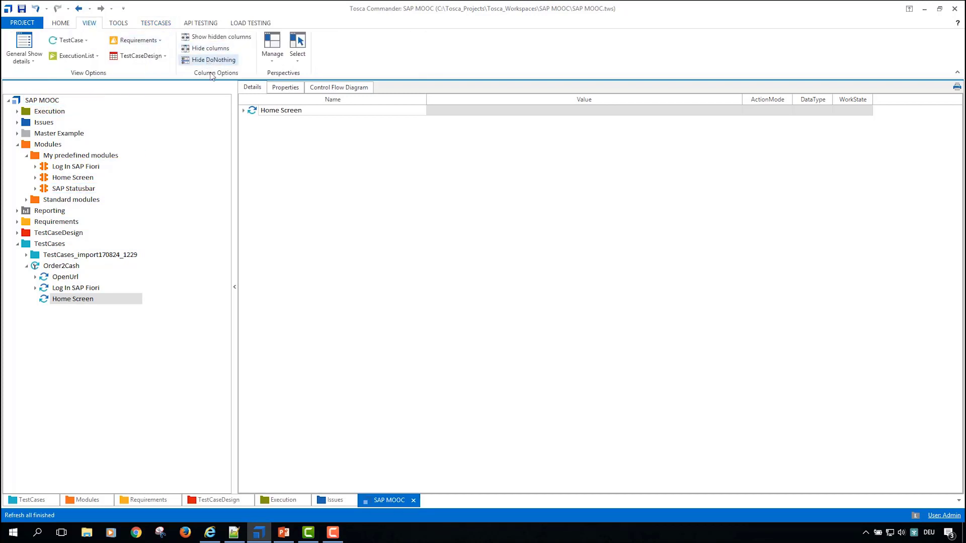
left_click(7, 151)
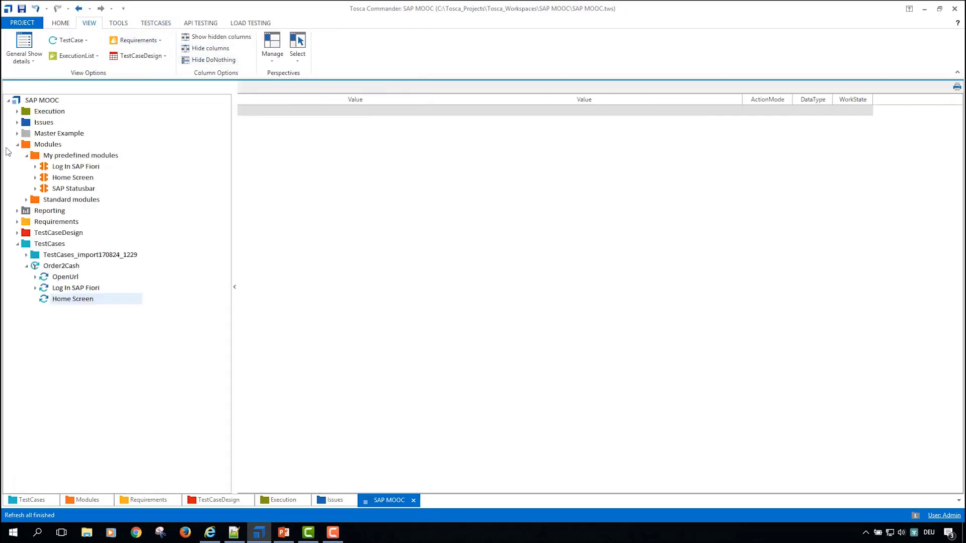
left_click(243, 110)
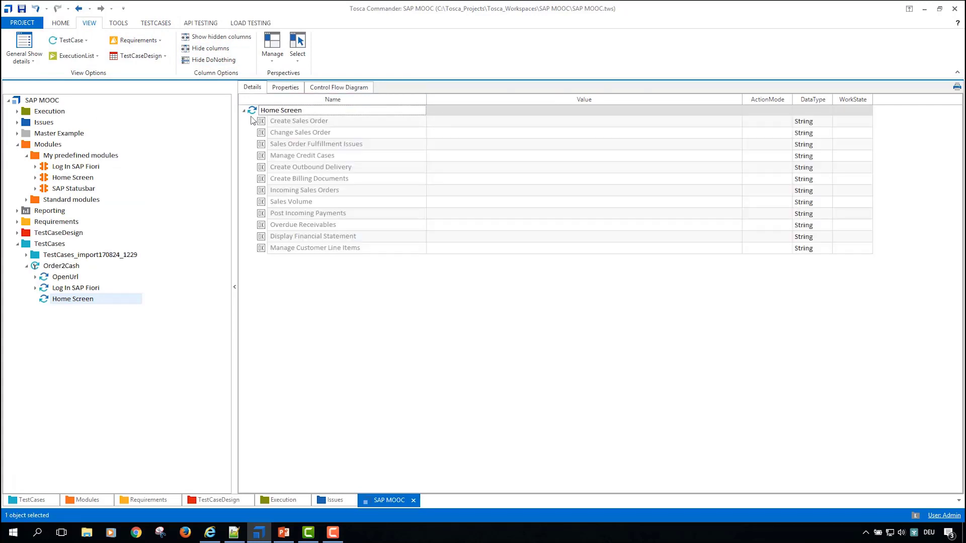
Step: Set the value of Create Sales Order in the Home Screen test step to {Click}
left_click(468, 123)
left_click(712, 125)
left_click(725, 121)
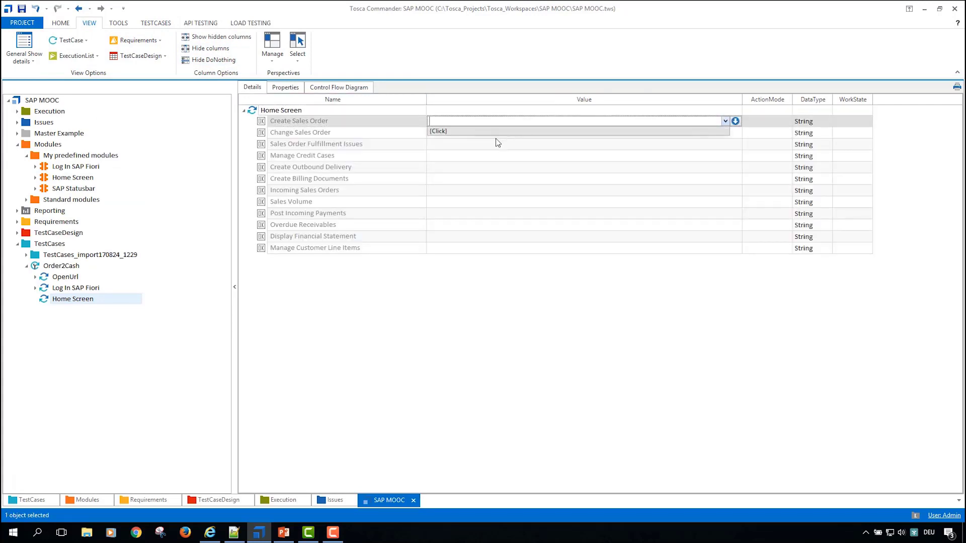
left_click(495, 135)
key("Return")
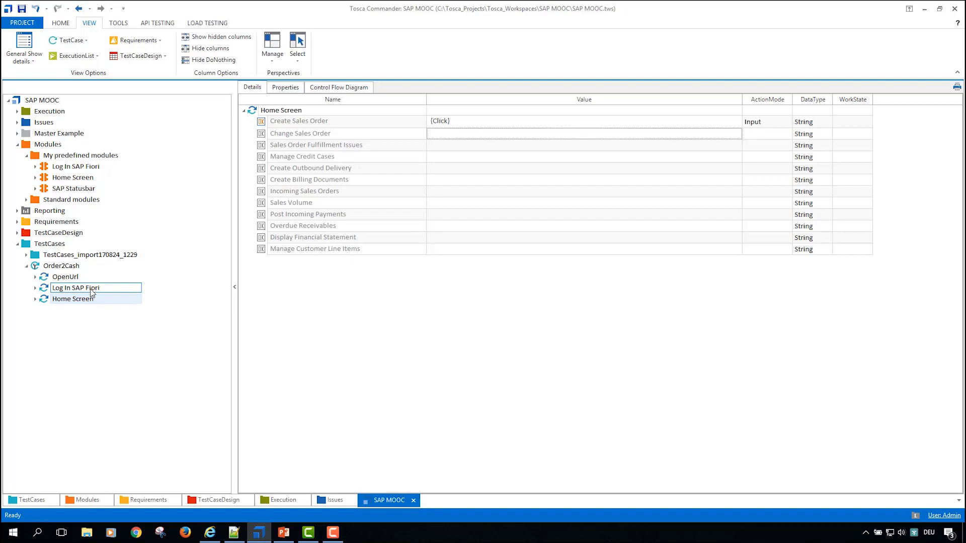
Step: Display the whole Order2Cash test case, open the Create Sales Order app in Internet Explorer, and return to Tosca Commander
left_click(67, 267)
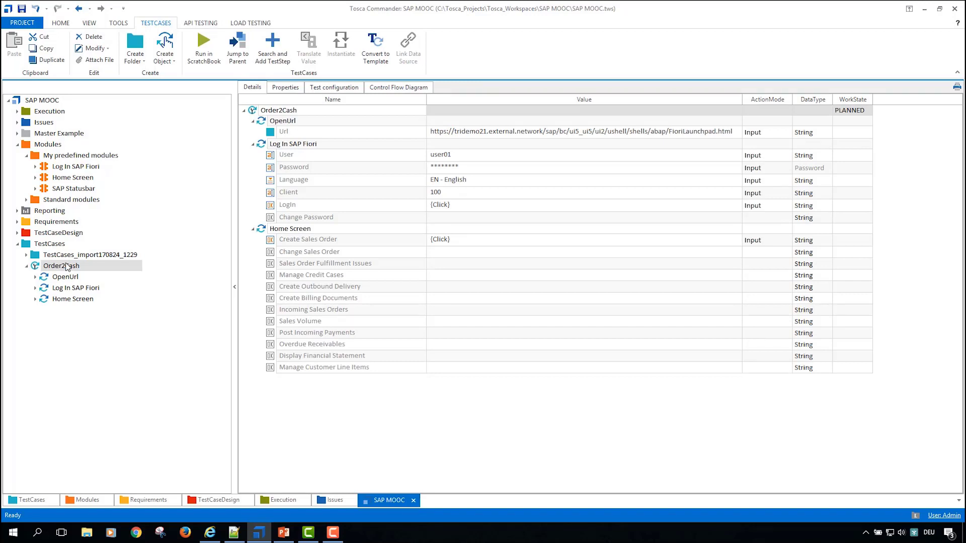
left_click(210, 532)
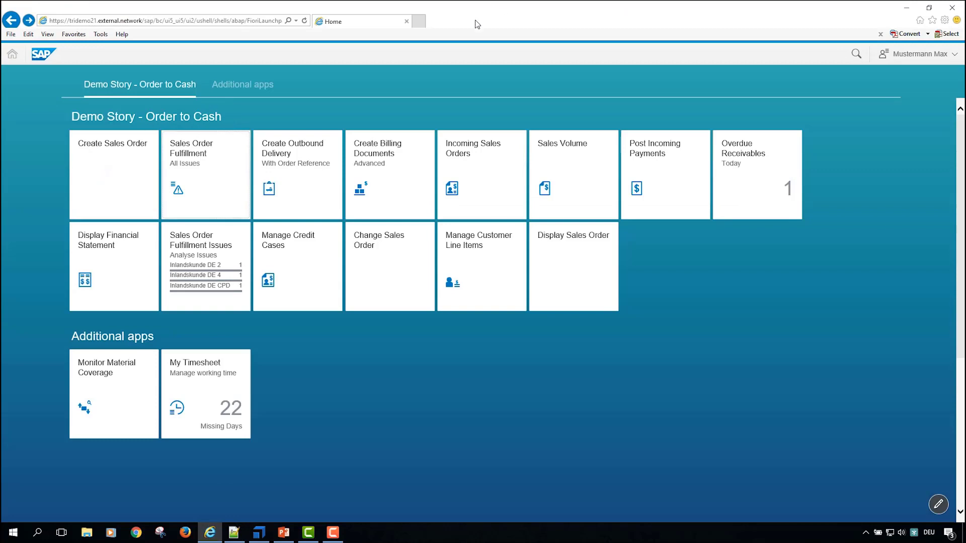
left_click(113, 194)
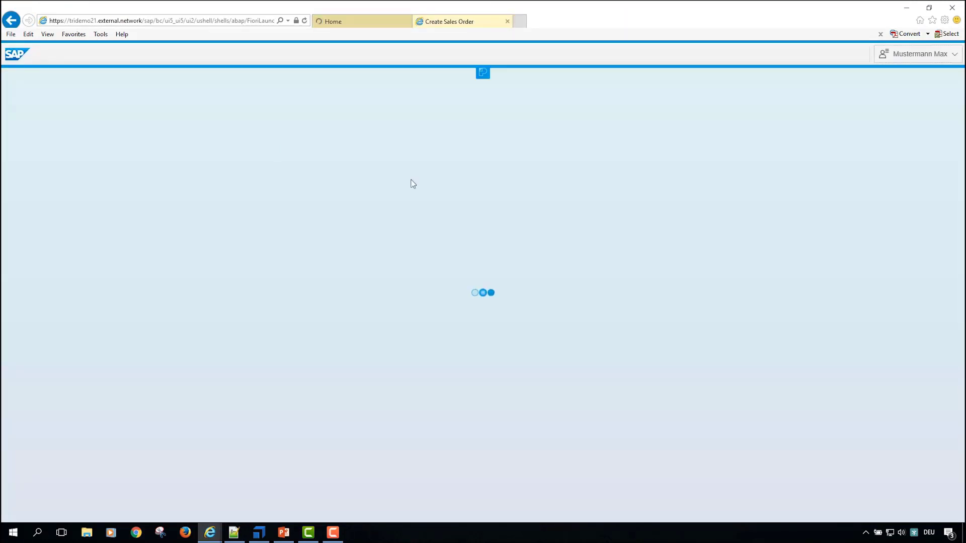
key("alt+Tab")
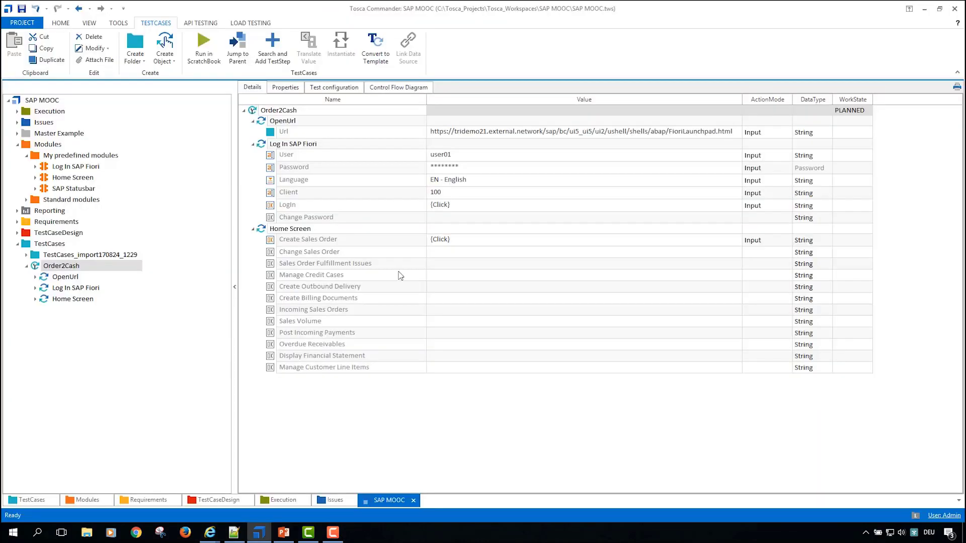
key("alt+Tab")
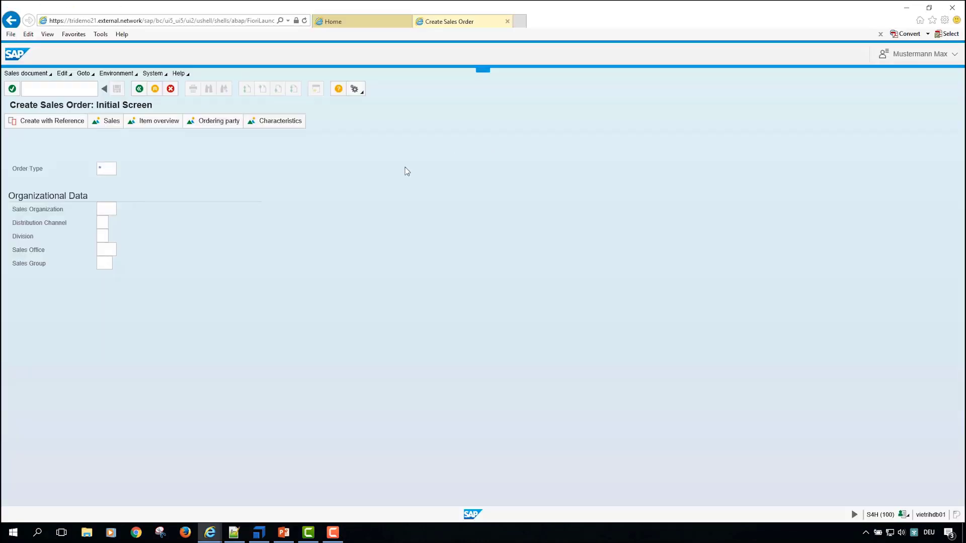
key("alt+Tab")
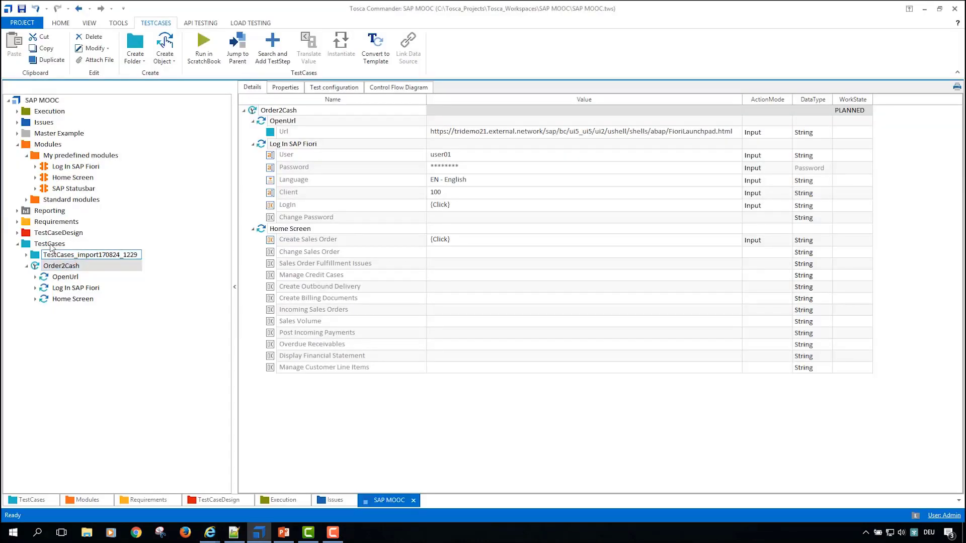
Step: Collapse My predefined modules and create a new subfolder in the Modules folder
left_click(27, 156)
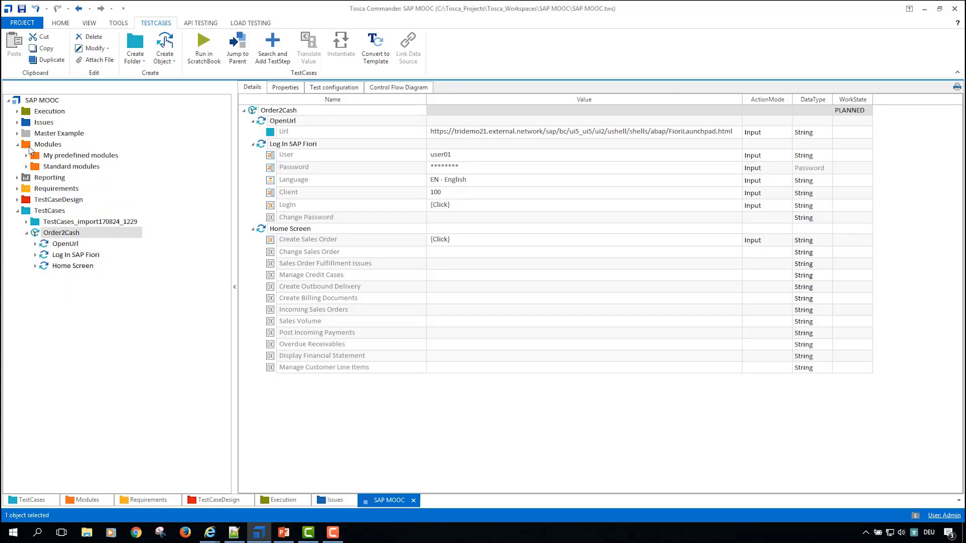
left_click(29, 146)
key("ctrl+n")
key("ctrl+c")
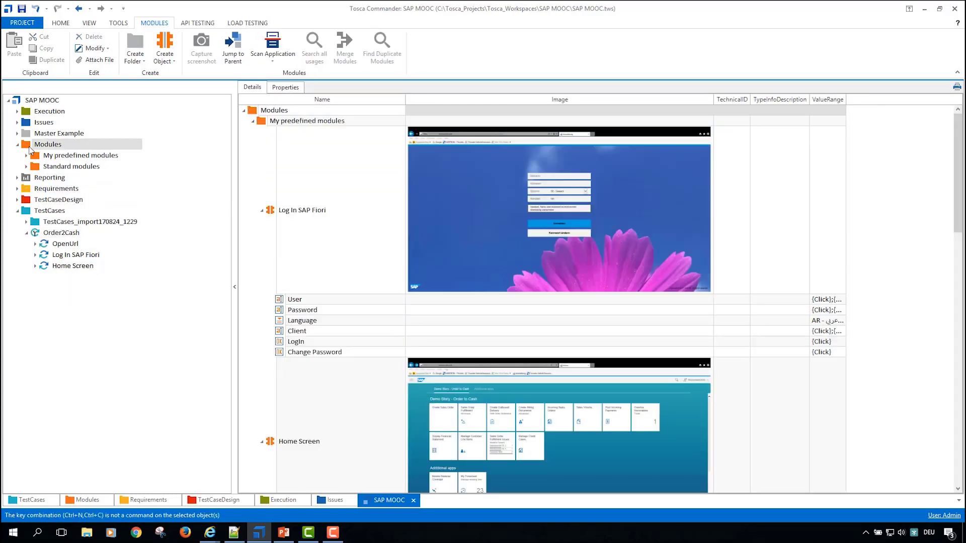
key("ctrl+n")
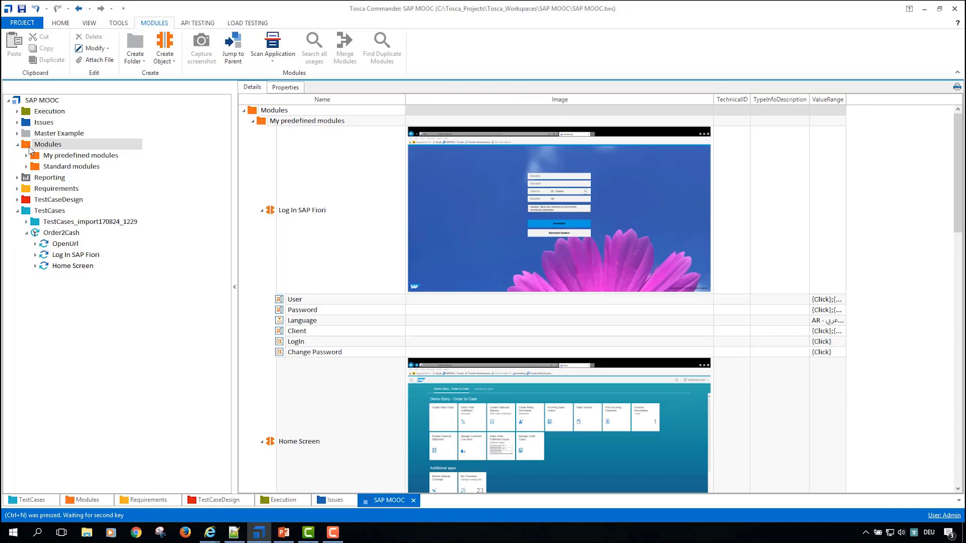
right_click(31, 149)
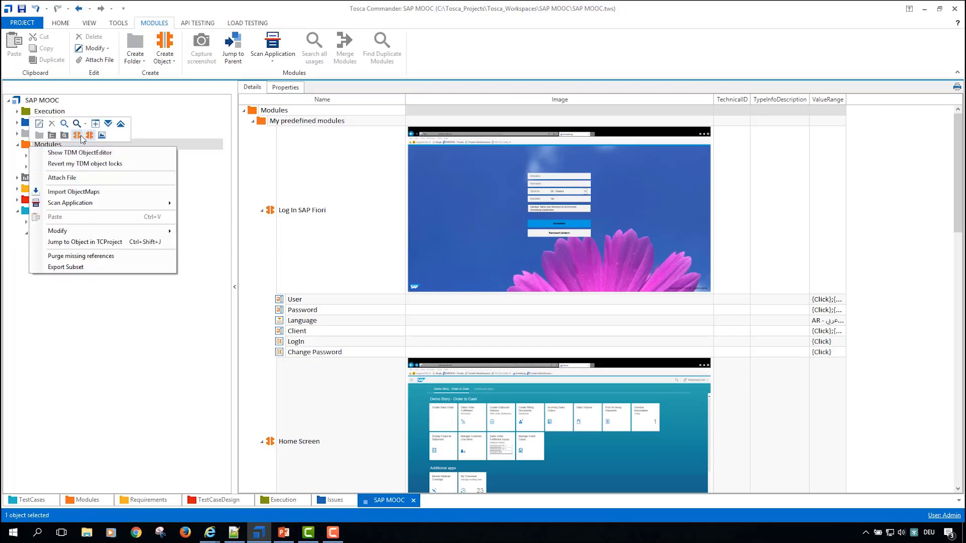
left_click(39, 136)
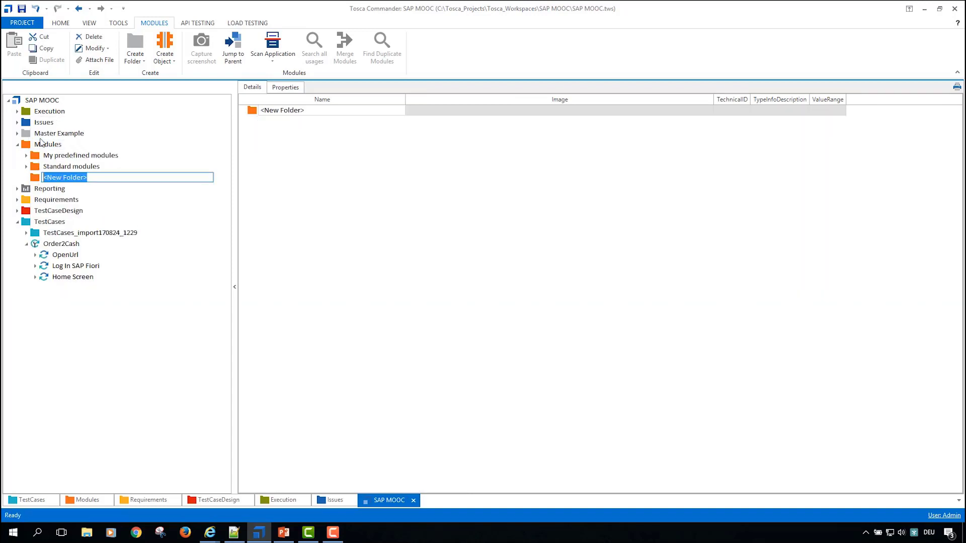
Step: Rename the new module subfolder as Create Sales Order
type("Sal")
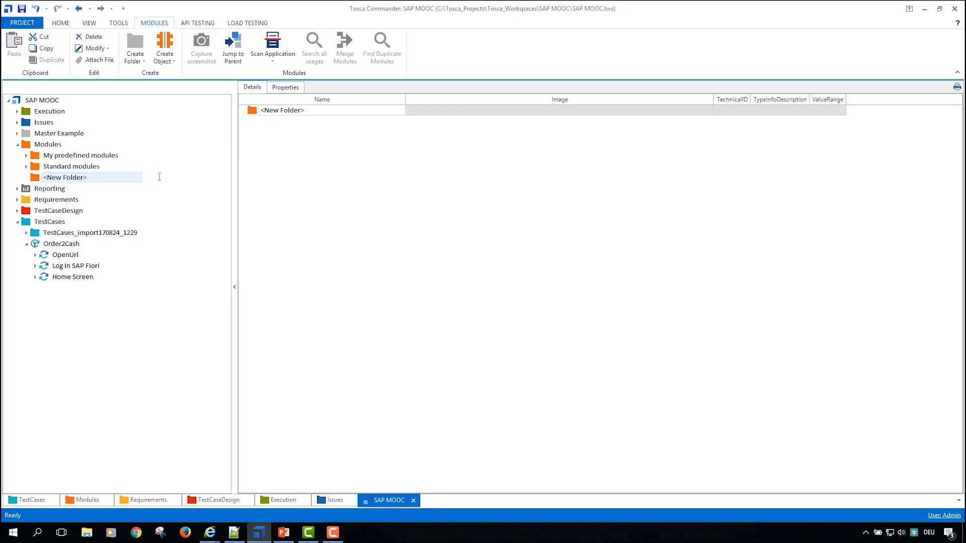
left_click(101, 179)
left_click_drag(101, 178, 43, 177)
type("Create Sales O")
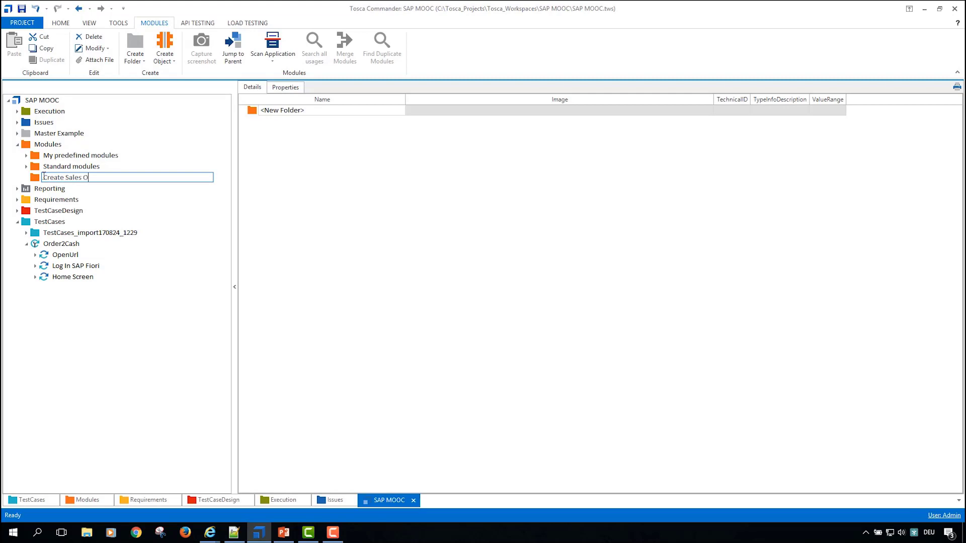
type("rder")
key("Return")
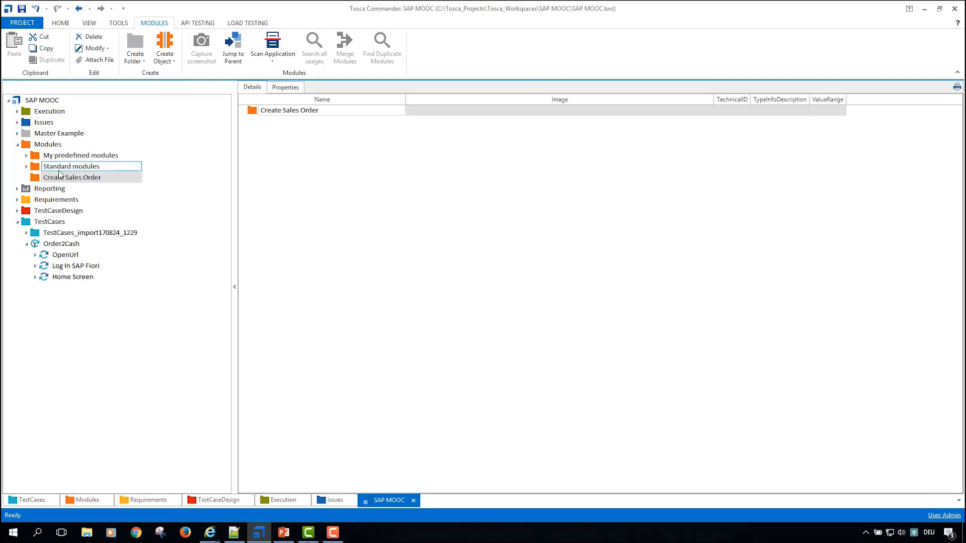
Step: Scan the Create Sales Order browser window for the new module folder and move the XScan window clear of the order entry fields
right_click(37, 179)
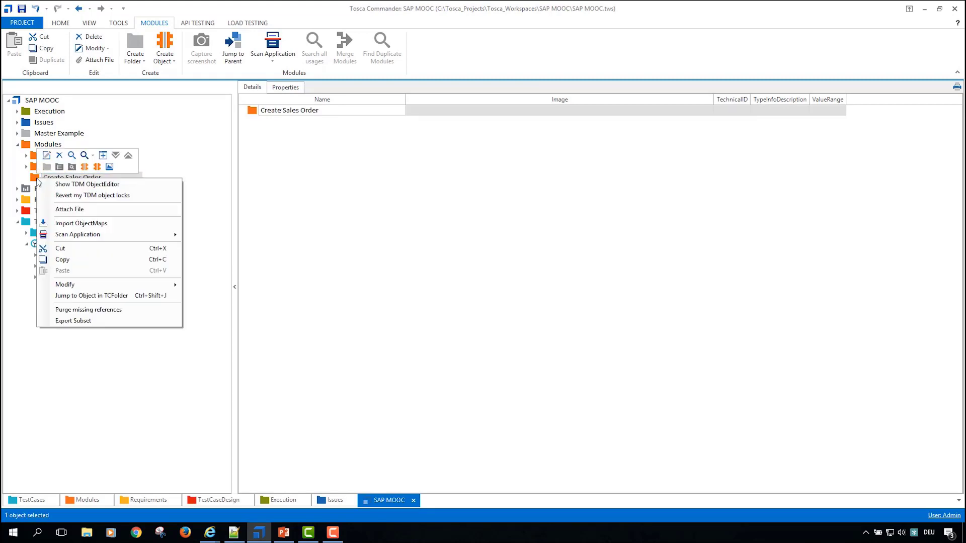
left_click(271, 57)
left_click(287, 74)
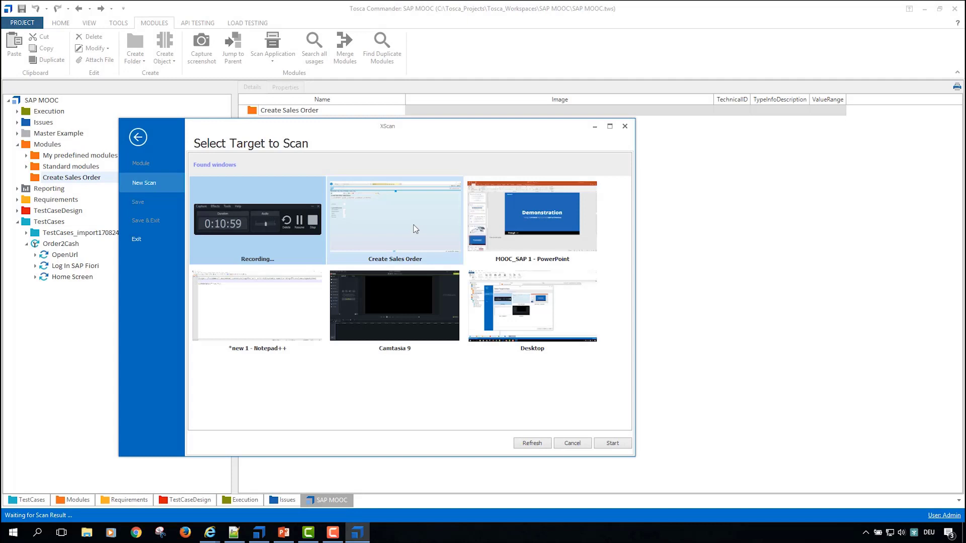
double_click(385, 213)
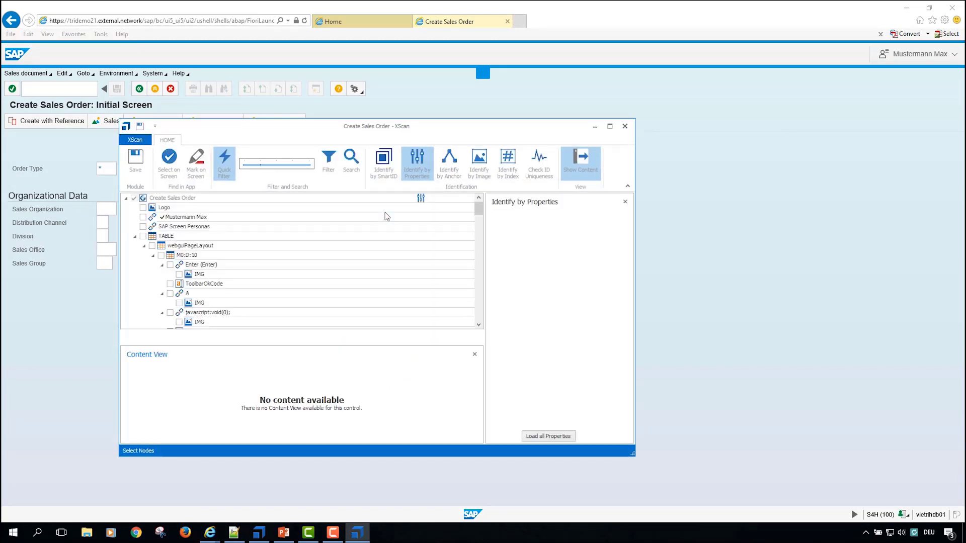
left_click_drag(459, 133, 686, 116)
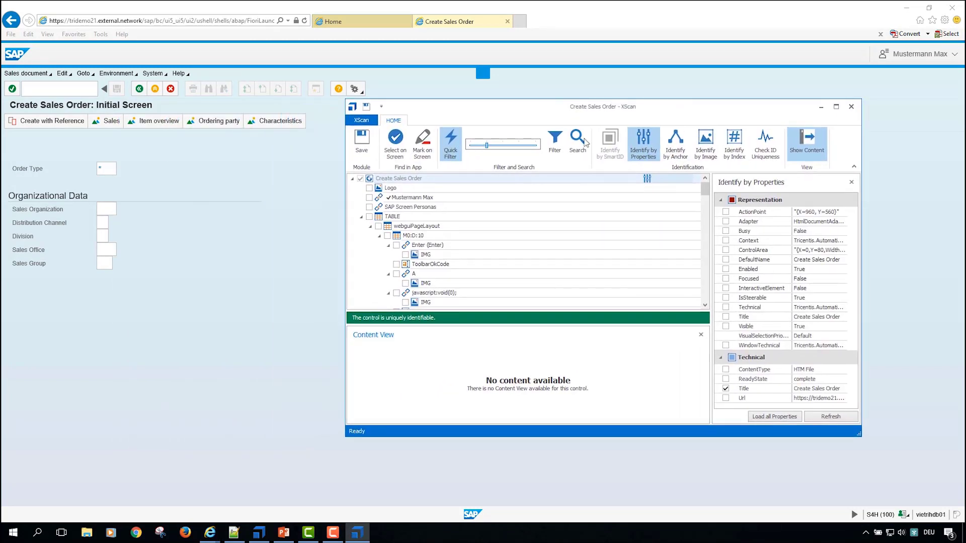
Step: Select the Order Type, Sales Organization, Distribution Channel, Division, Sales Office and Sales Group fields on the SAP screen for the scan
left_click(400, 148)
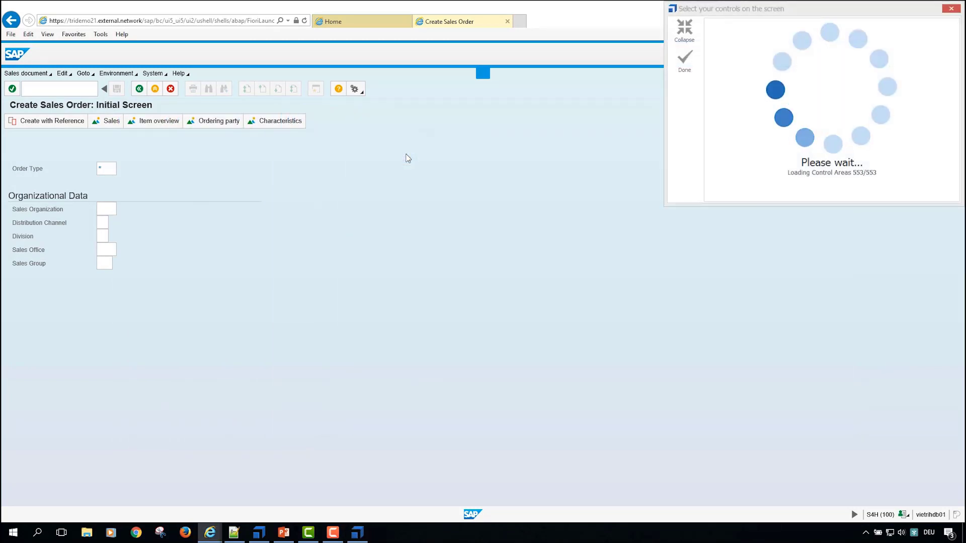
left_click(103, 170)
left_click(106, 209)
left_click(103, 223)
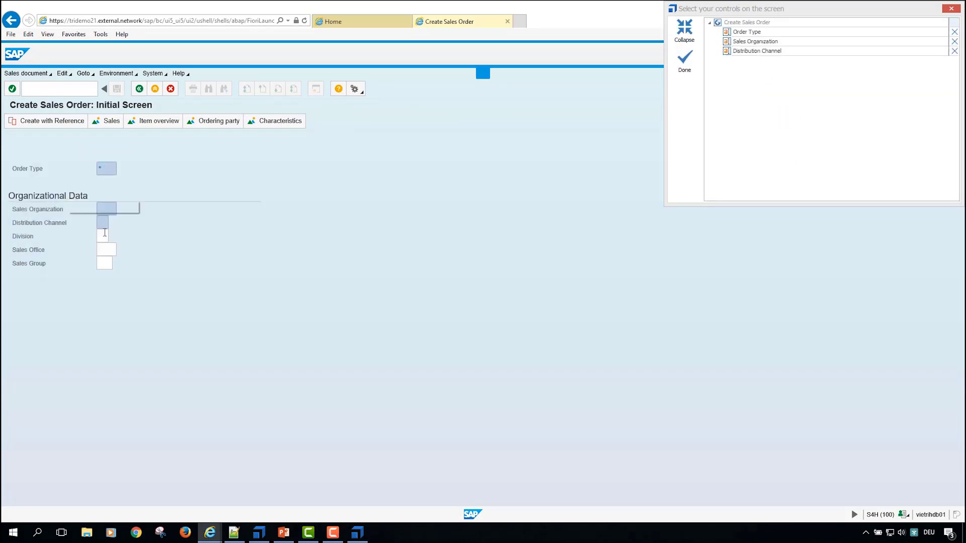
left_click(102, 236)
left_click(106, 250)
left_click(104, 263)
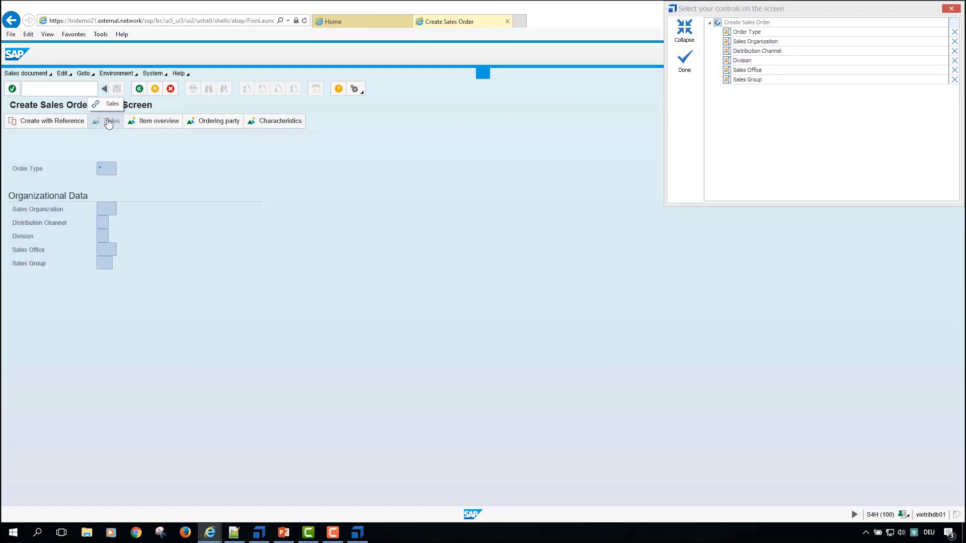
Step: Add the Sales, Item overview and Ordering party links to the scanned controls and finish the on-screen selection
left_click(108, 122)
left_click(156, 122)
left_click(201, 122)
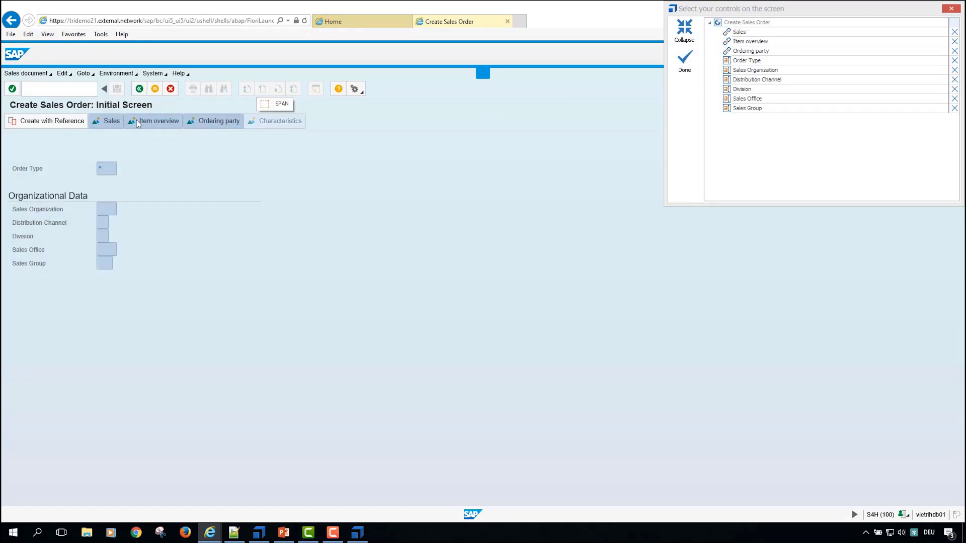
left_click(686, 65)
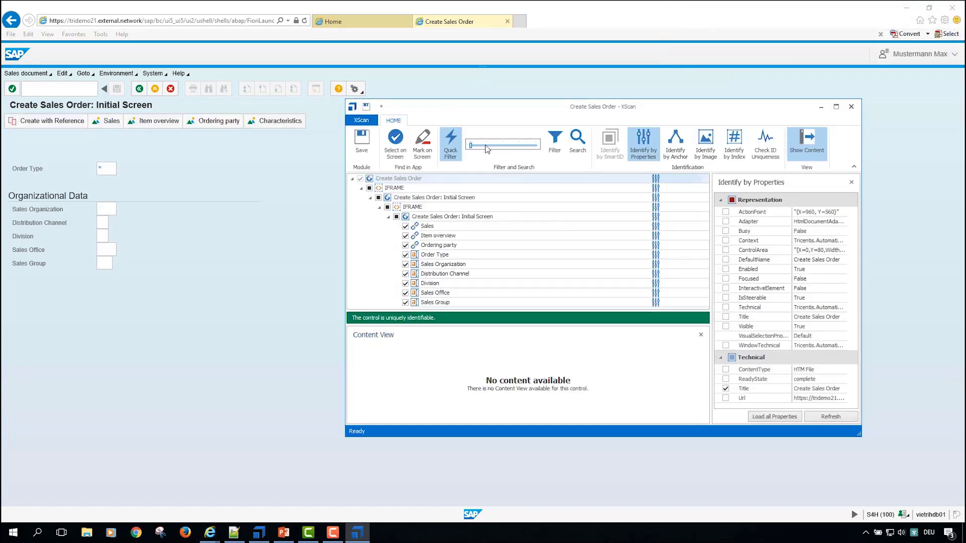
Step: Reposition and enlarge the XScan window beside the order fields and examine the identification properties of Order Type
left_click_drag(499, 103, 440, 62)
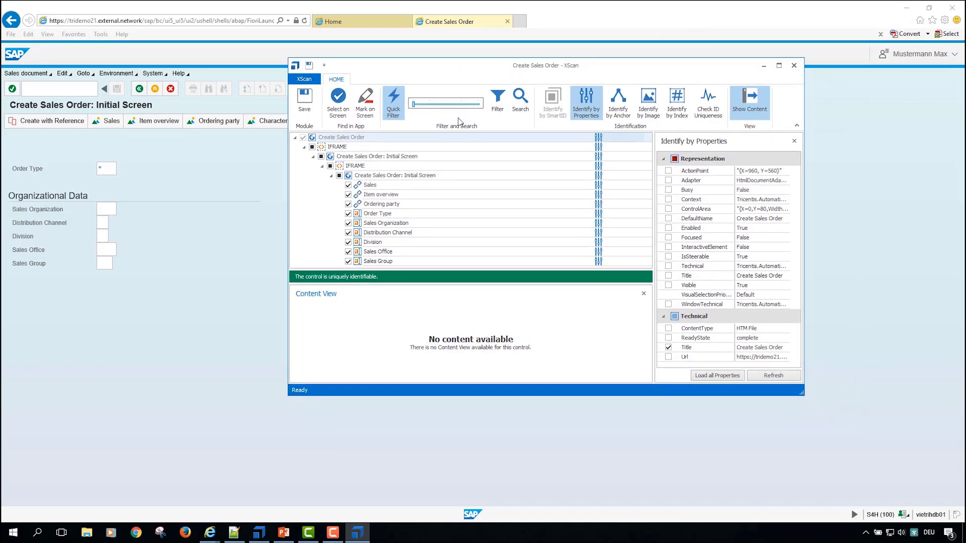
left_click(387, 214)
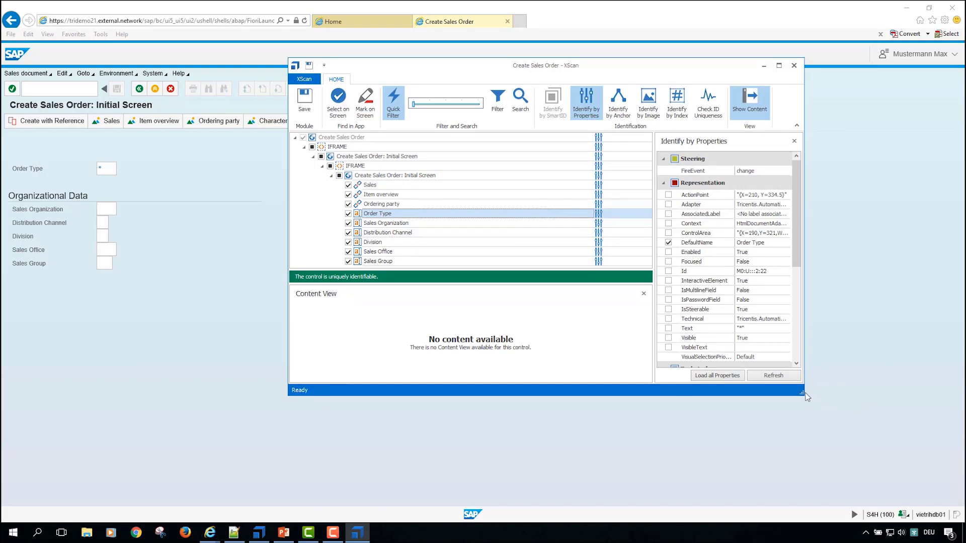
left_click_drag(801, 392, 796, 476)
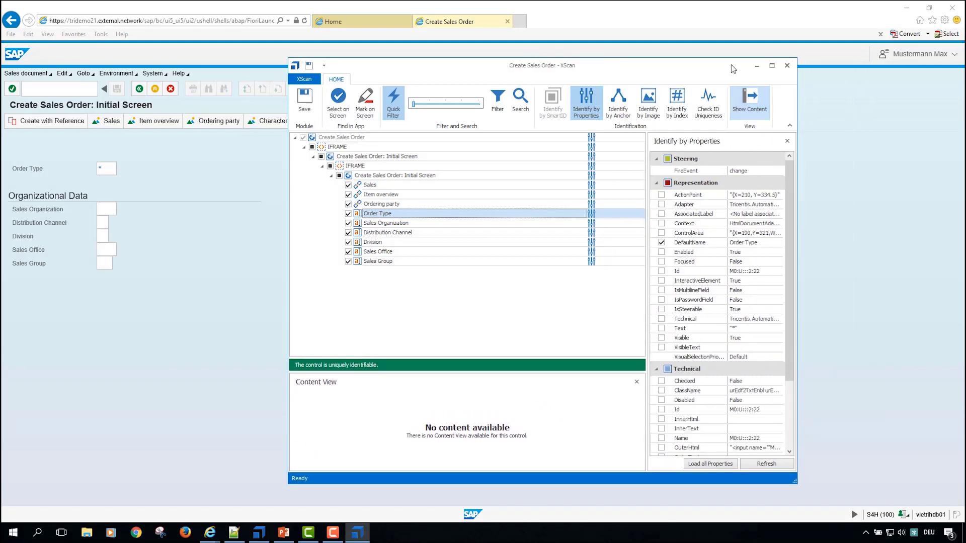
left_click_drag(732, 64, 756, 24)
mouse_move(815, 174)
left_mouse_down()
mouse_move(824, 237)
mouse_move(820, 179)
left_mouse_up()
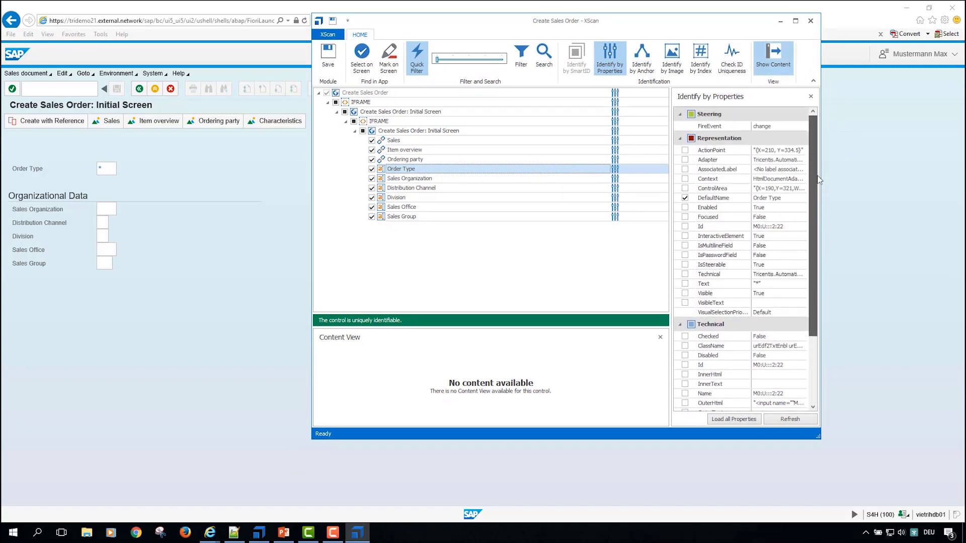
left_click(445, 180)
left_click(414, 170)
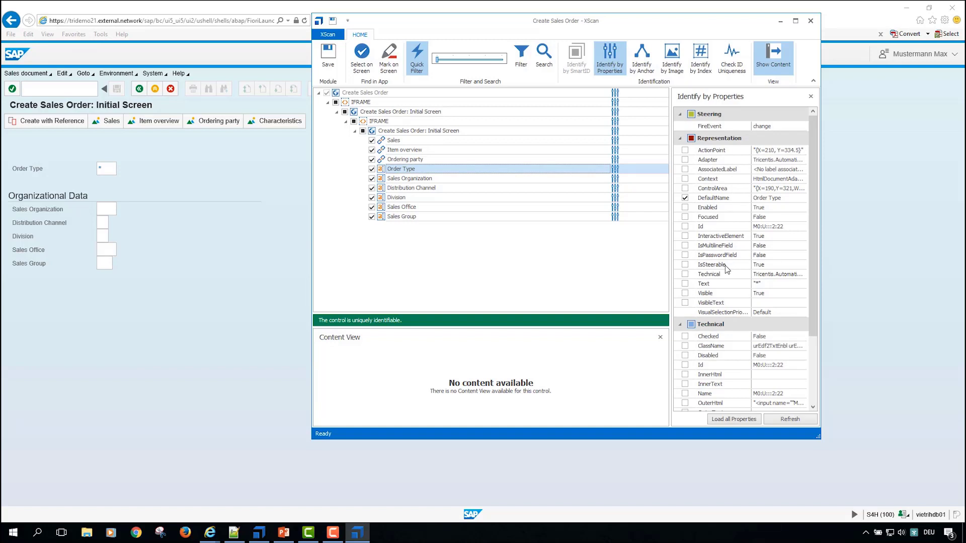
scroll(726, 270, "down", 3)
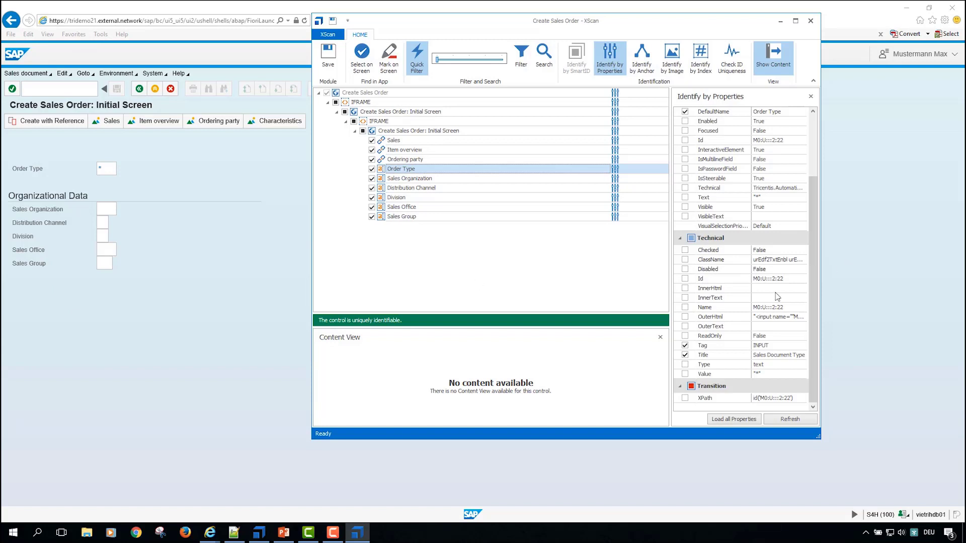
Step: Compare the identification properties of Sales Organization, Distribution Channel and Division, enlarging the XScan window and widening its properties area
left_click(417, 180)
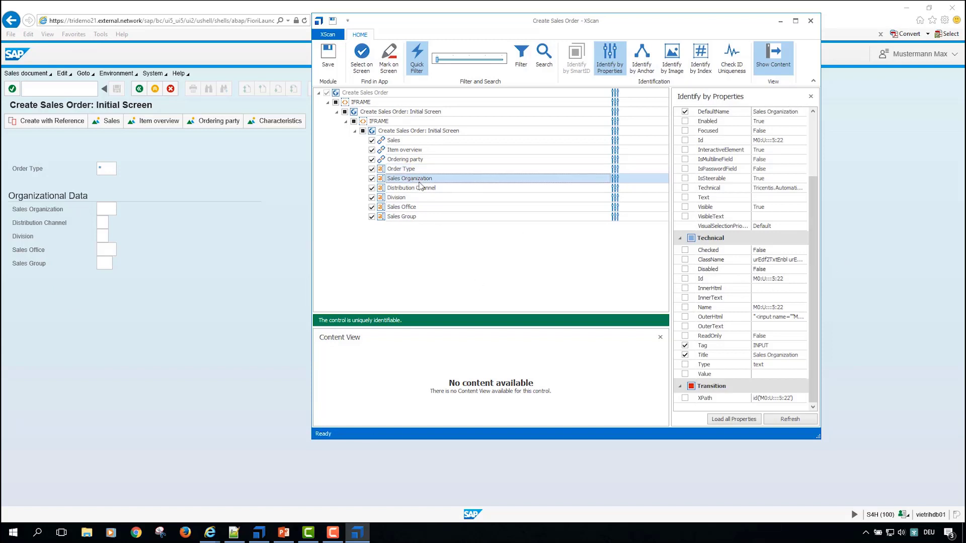
left_click(420, 187)
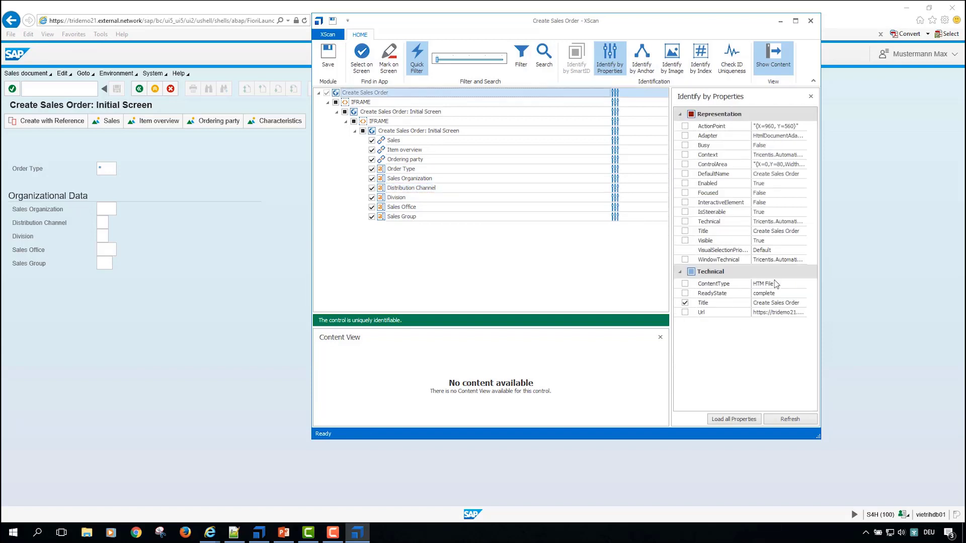
left_click(420, 177)
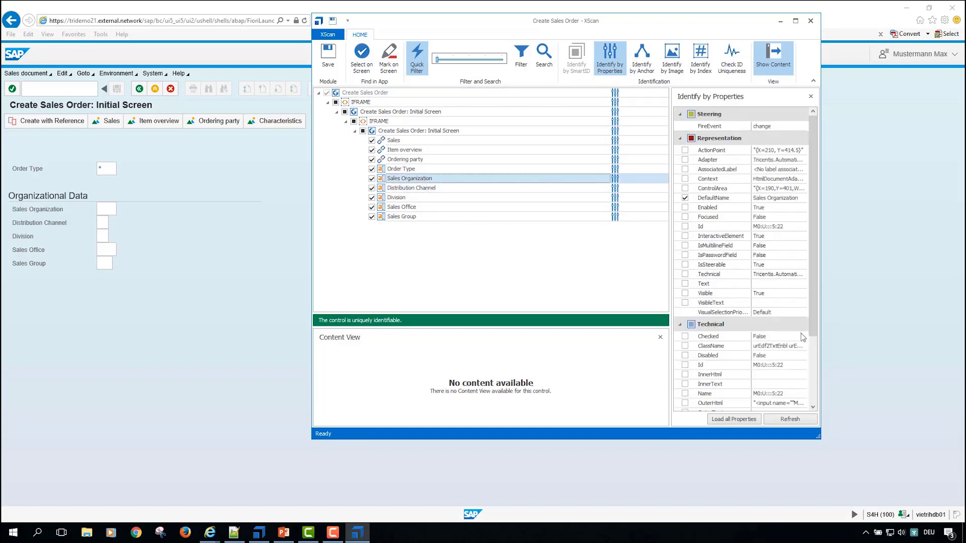
left_click(421, 190)
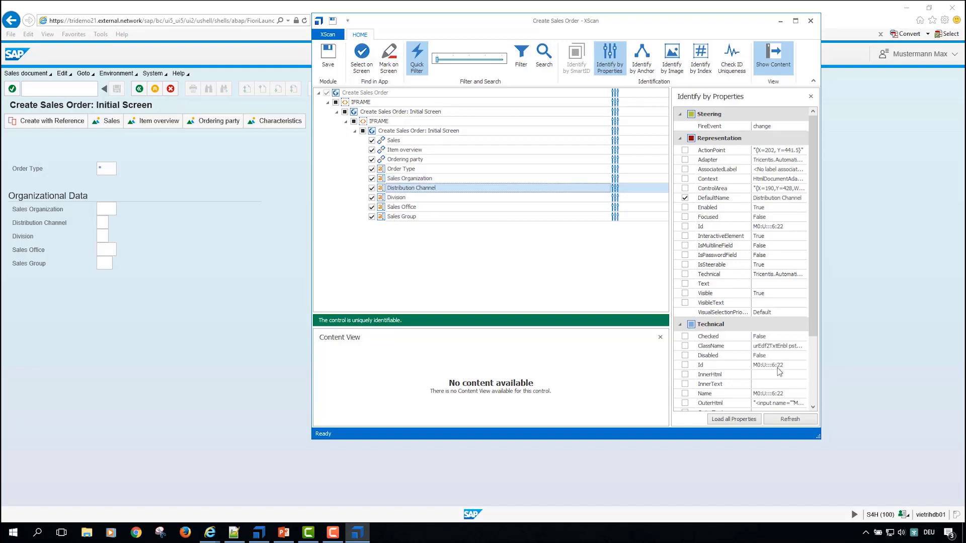
left_click_drag(813, 315, 820, 382)
left_click_drag(819, 439, 844, 484)
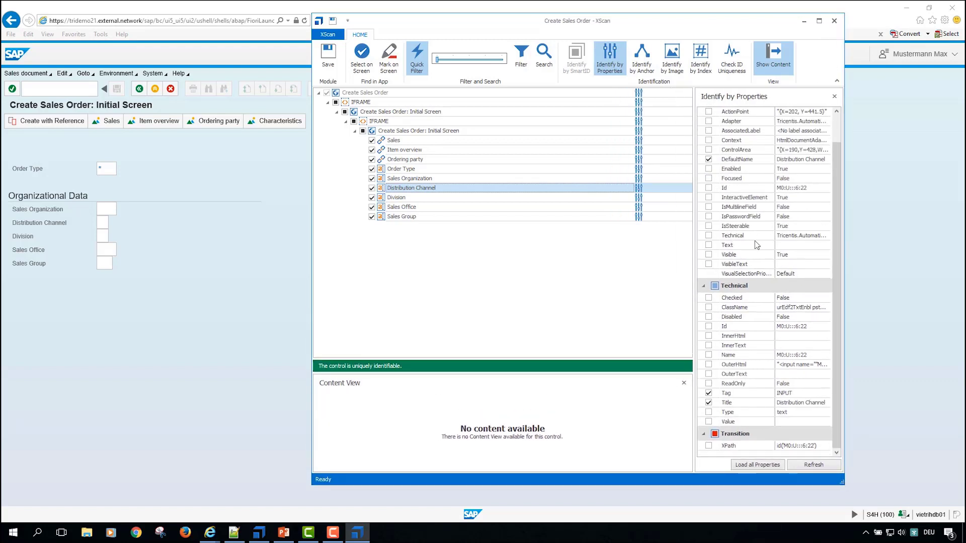
left_click_drag(696, 230, 634, 227)
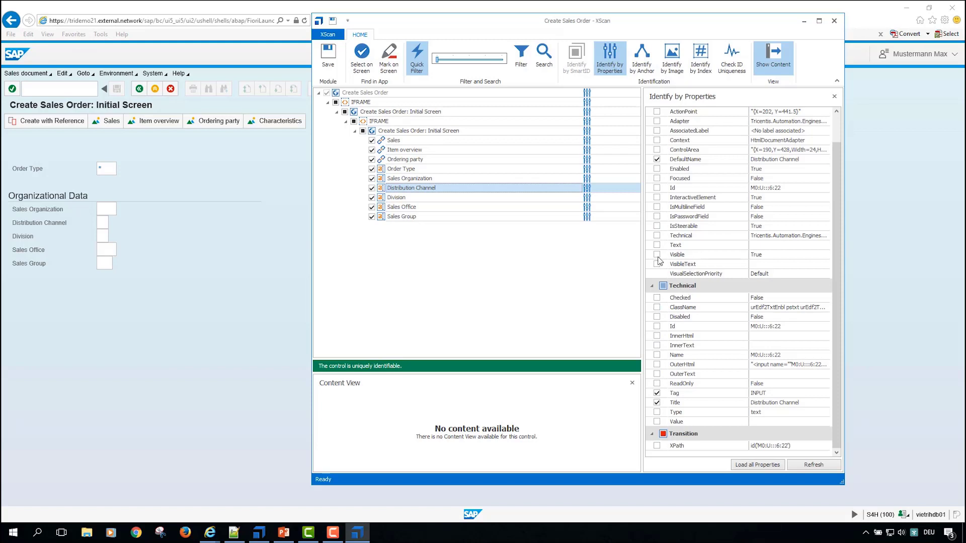
left_click(415, 198)
left_click(417, 192)
Step: Try identifying the Sales link without its Title property, and include Title again
left_click(398, 142)
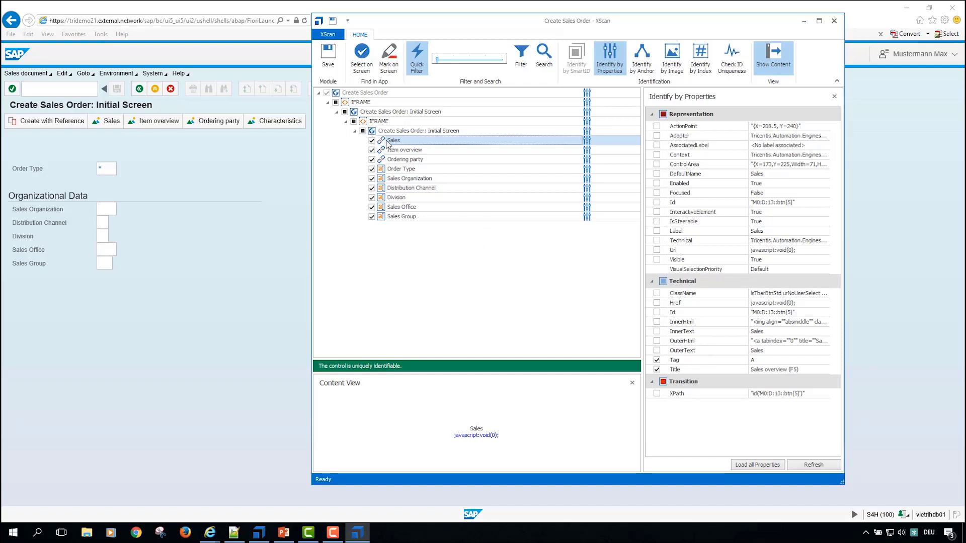
left_click(657, 369)
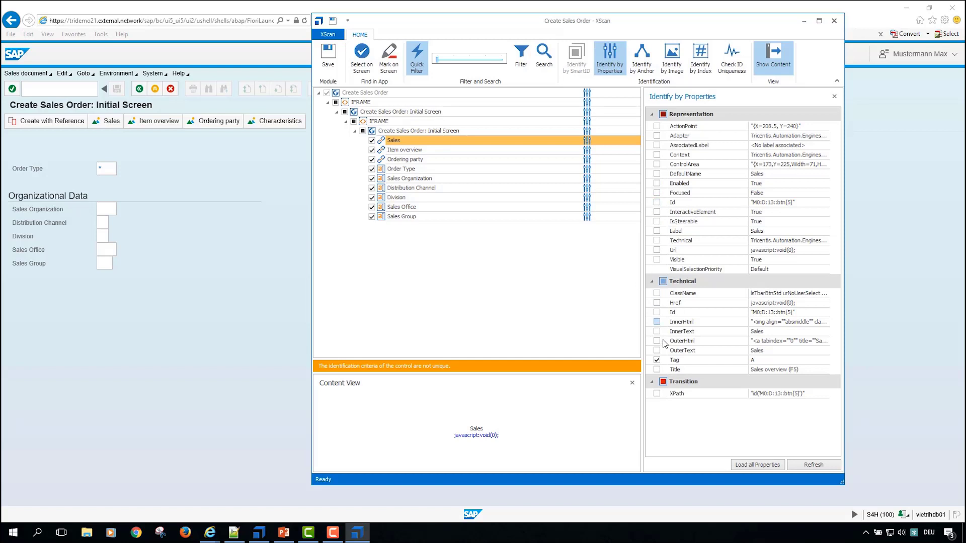
left_click(656, 369)
Step: Check the identification properties of Item overview, Ordering party, Sales Office, Order Type and the Sales link
left_click(420, 151)
left_click(421, 160)
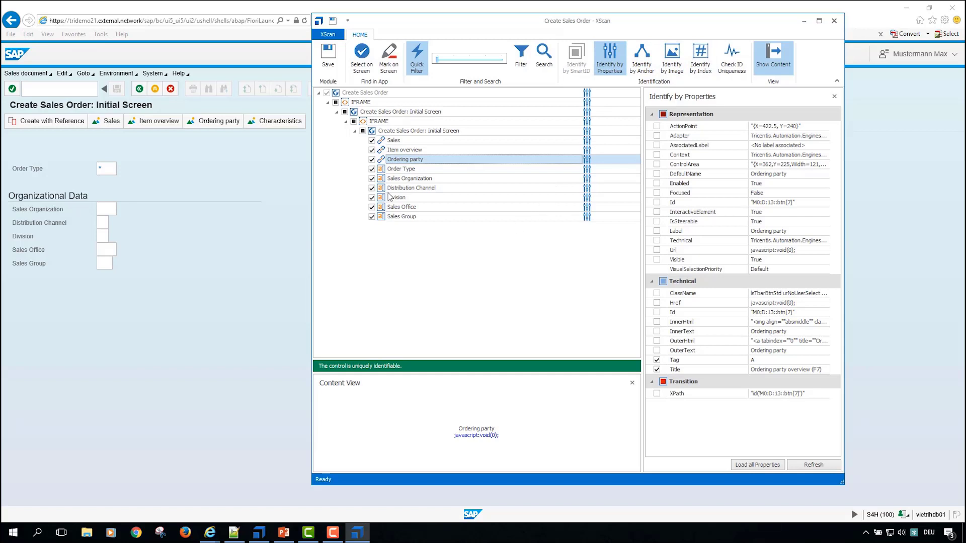
left_click(413, 207)
left_click(424, 170)
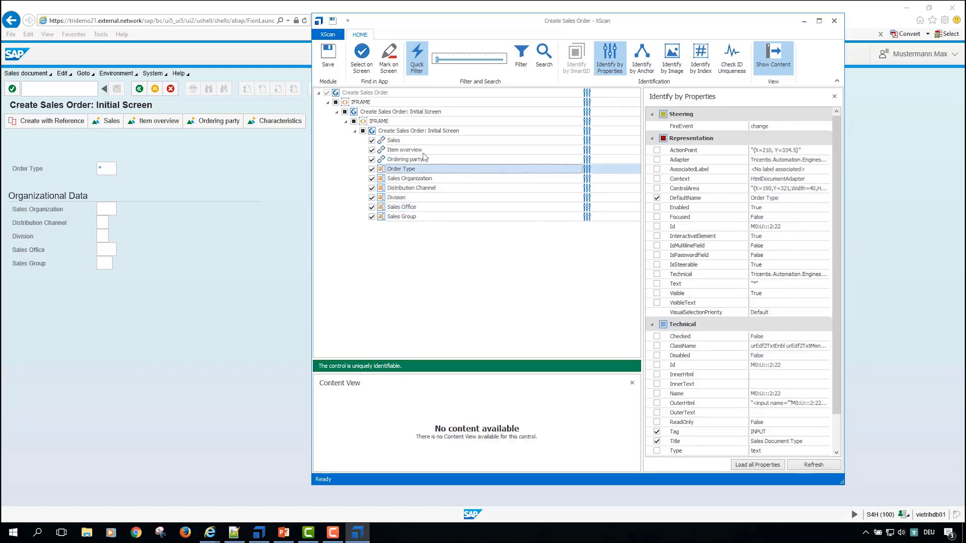
left_click(424, 150)
left_click(424, 143)
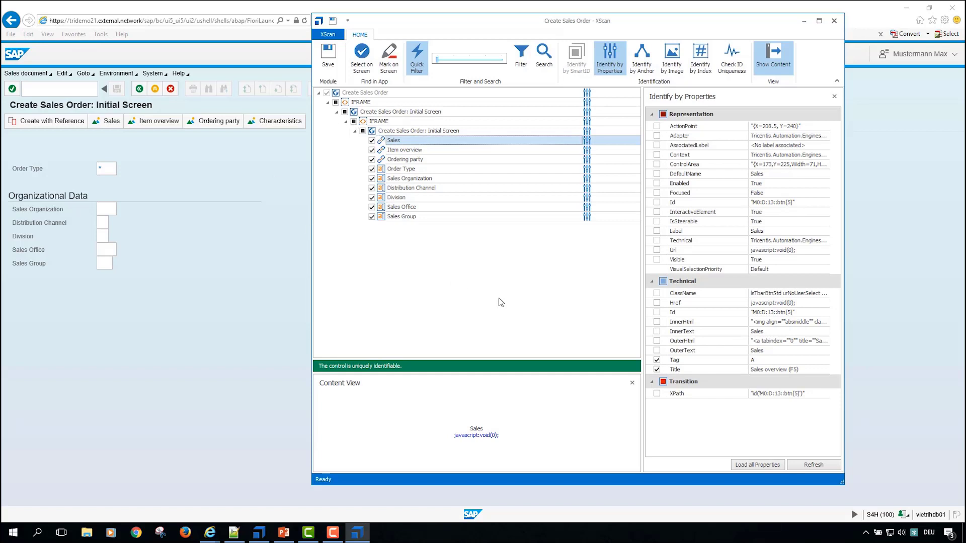
Step: Save the scanned controls as a module, close XScan and switch to Tosca Commander
left_click(332, 62)
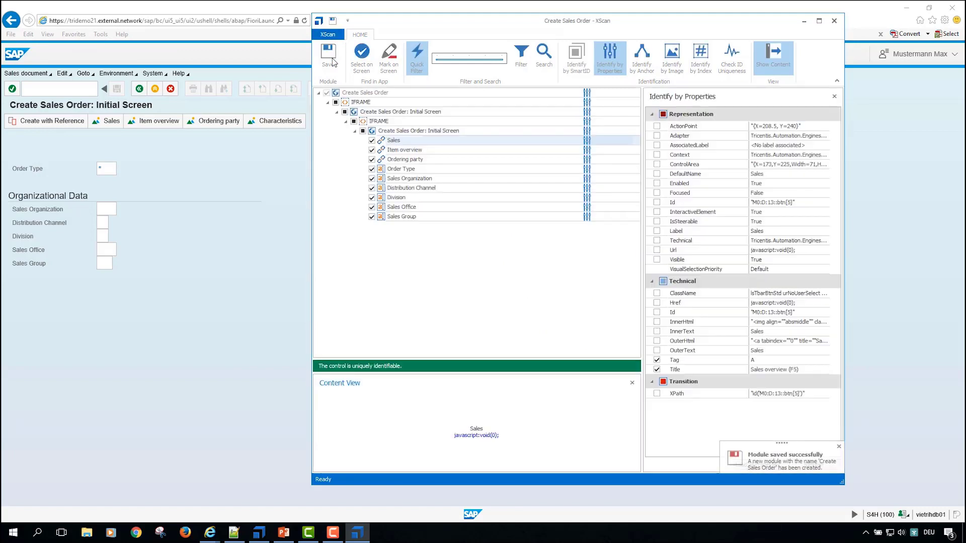
left_click(804, 20)
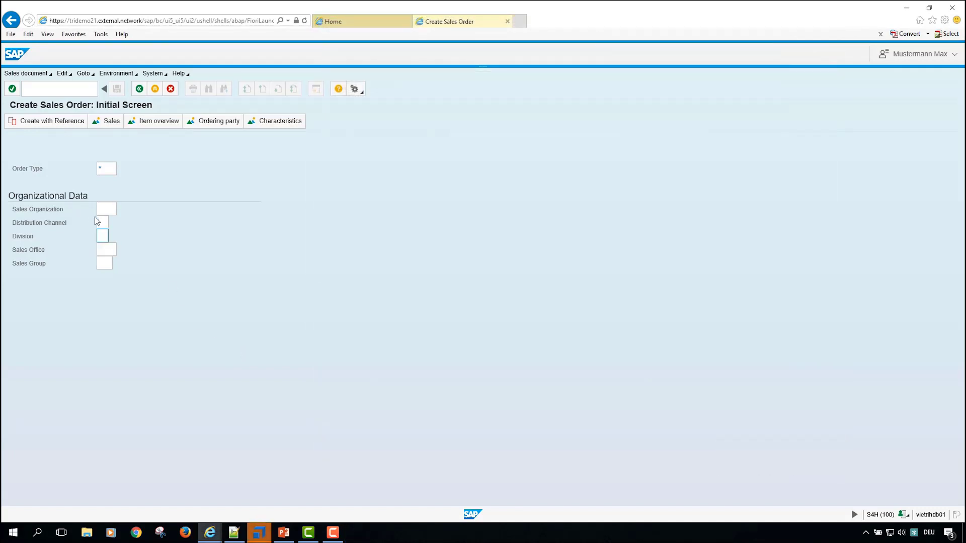
left_click(258, 533)
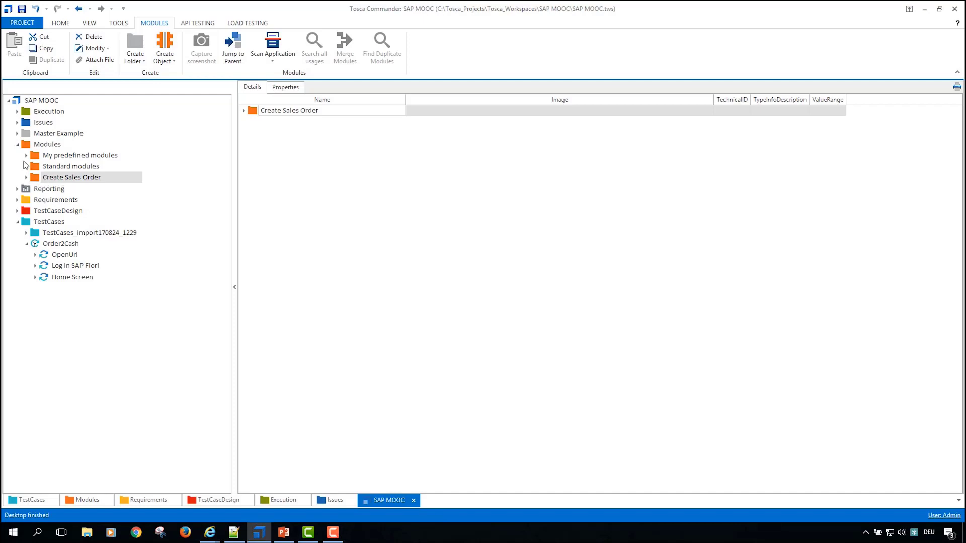
Step: Expand the Create Sales Order module folder and add its module to the Order2Cash test case after Home Screen
left_click(26, 155)
left_click(25, 155)
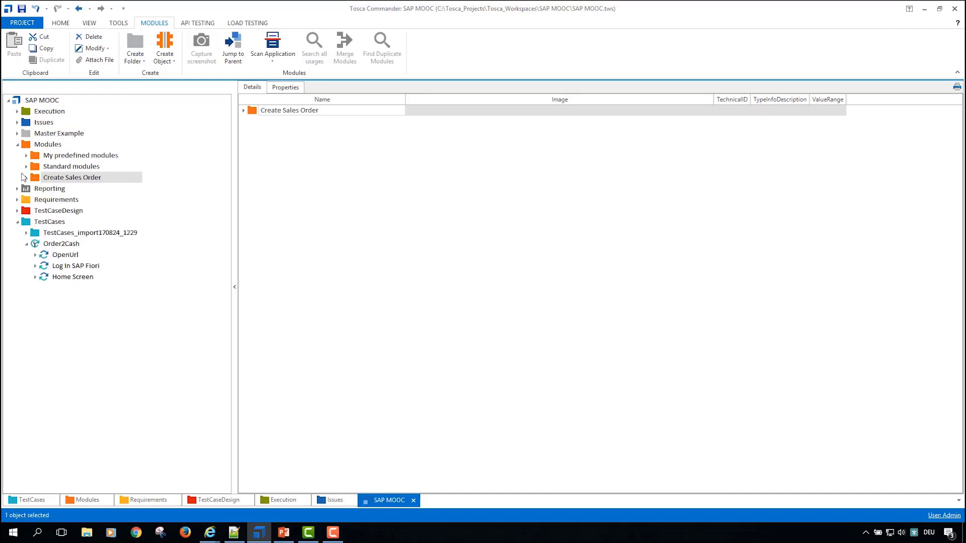
left_click(26, 177)
left_click_drag(80, 188, 46, 255)
left_click(68, 299)
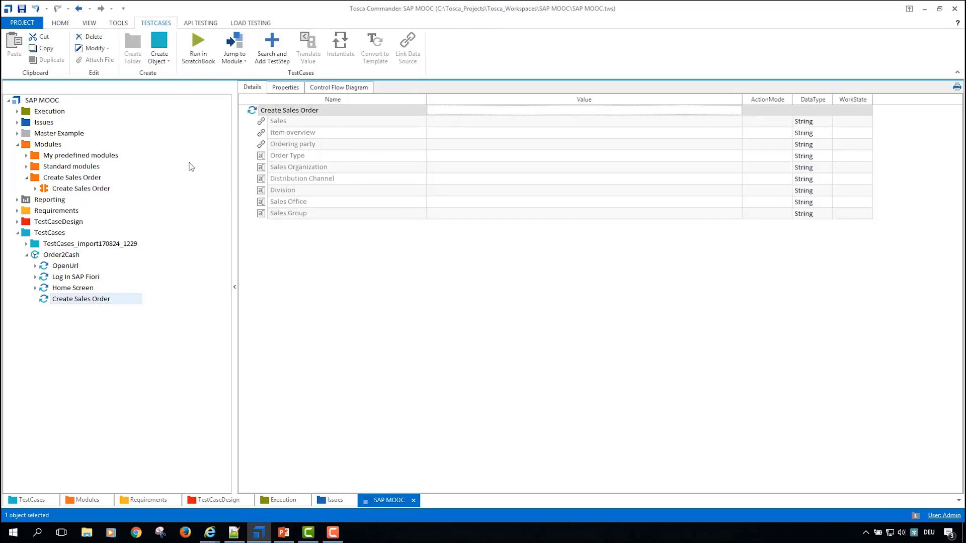
Step: Move the Sales attribute to the end of the Create Sales Order module and display the matching test step
left_click(49, 190)
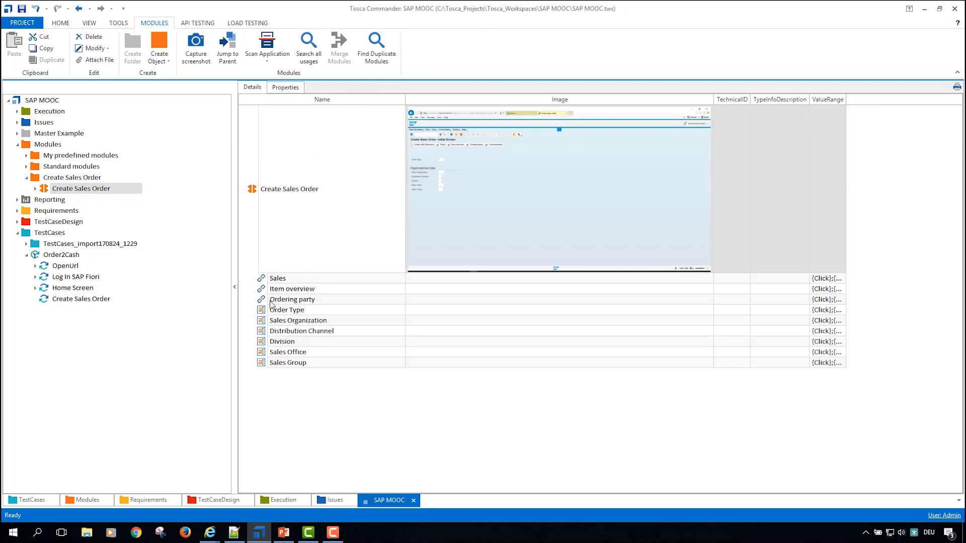
left_click_drag(266, 279, 269, 373)
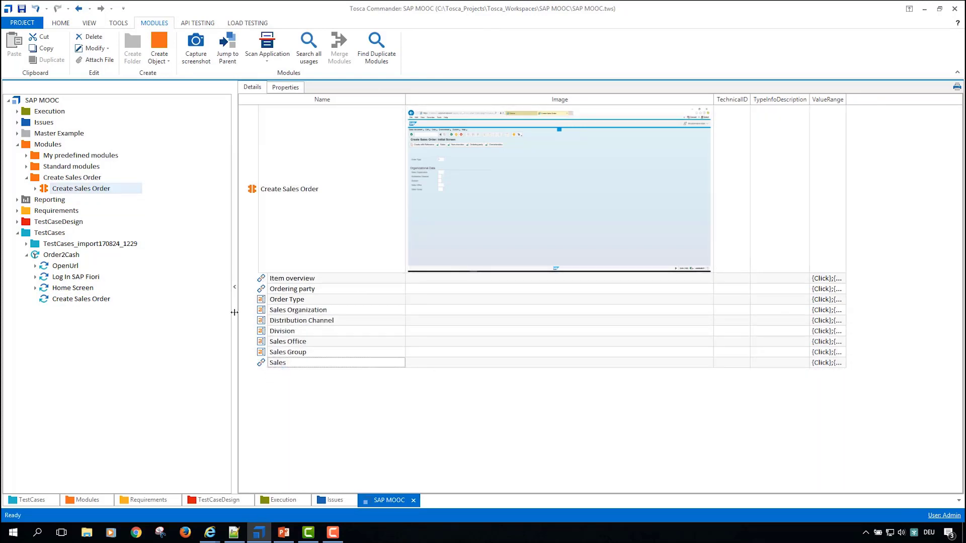
left_click(74, 302)
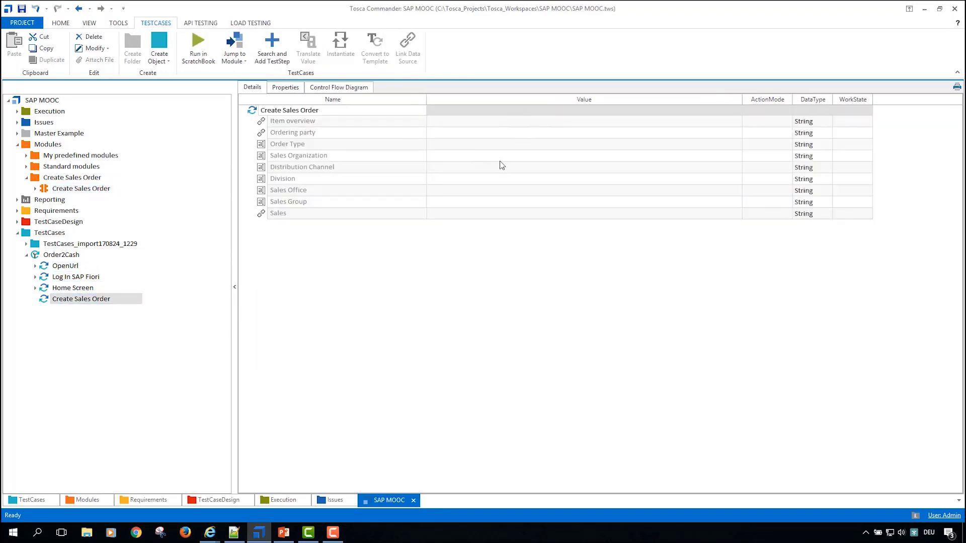
Step: Fill in the Create Sales Order test step with Order Type OR, Sales Organization 1010 and Distribution Channel 10
left_click(518, 146)
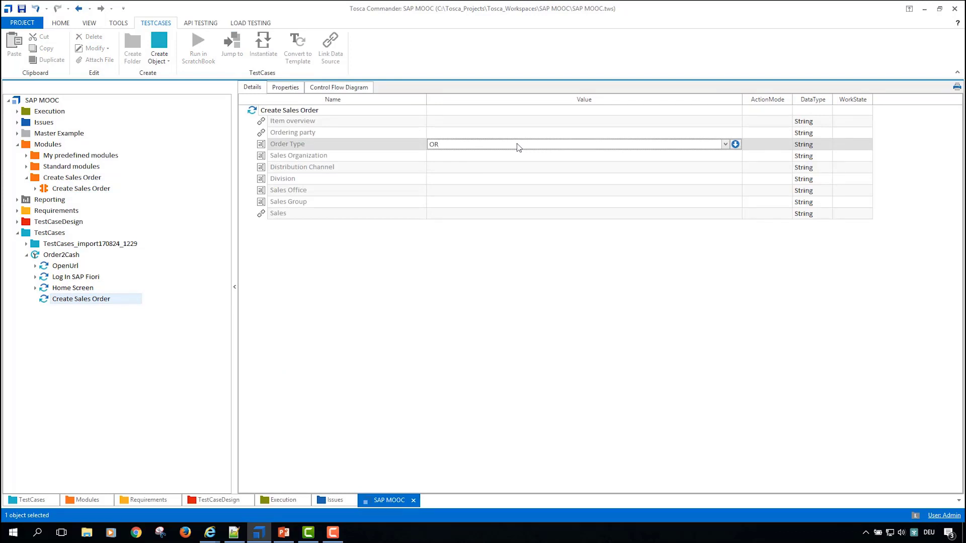
key("Return")
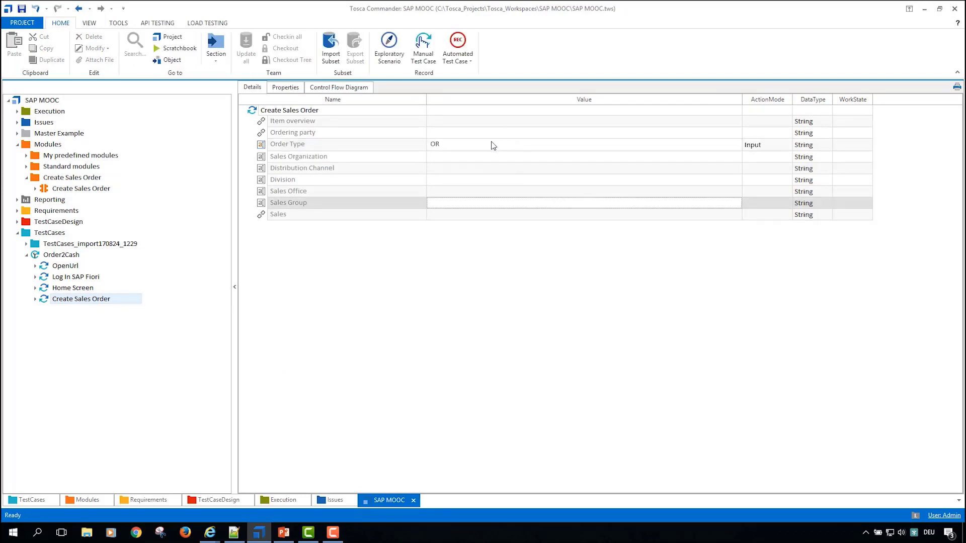
left_click(484, 158)
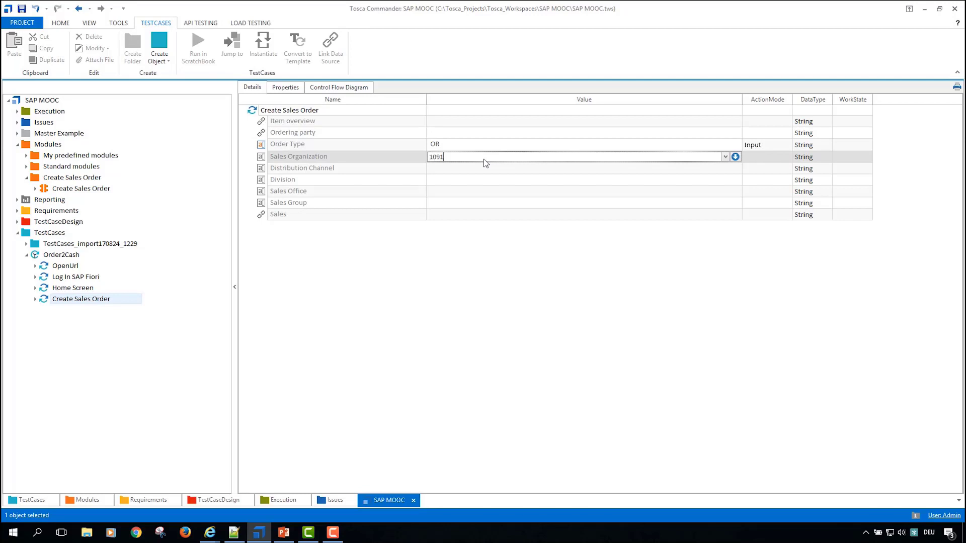
key("Return")
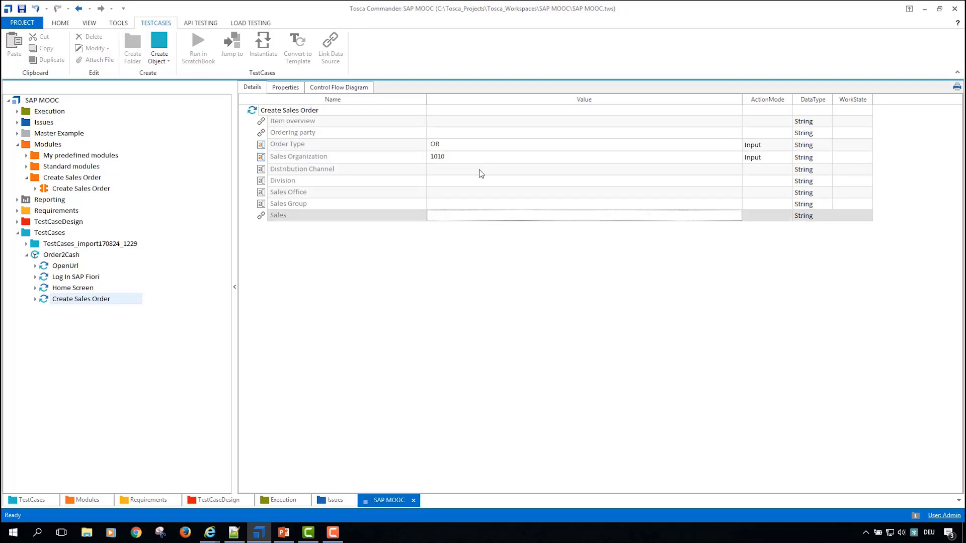
left_click(482, 174)
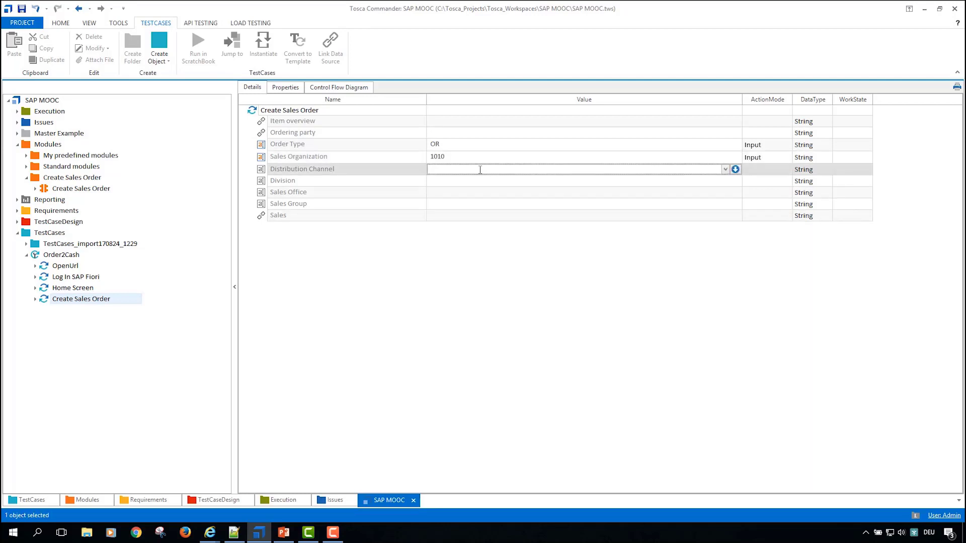
key("Return")
Step: Set the test step values for Division to 00 and for Sales Office and Sales Group to 100
left_click(478, 182)
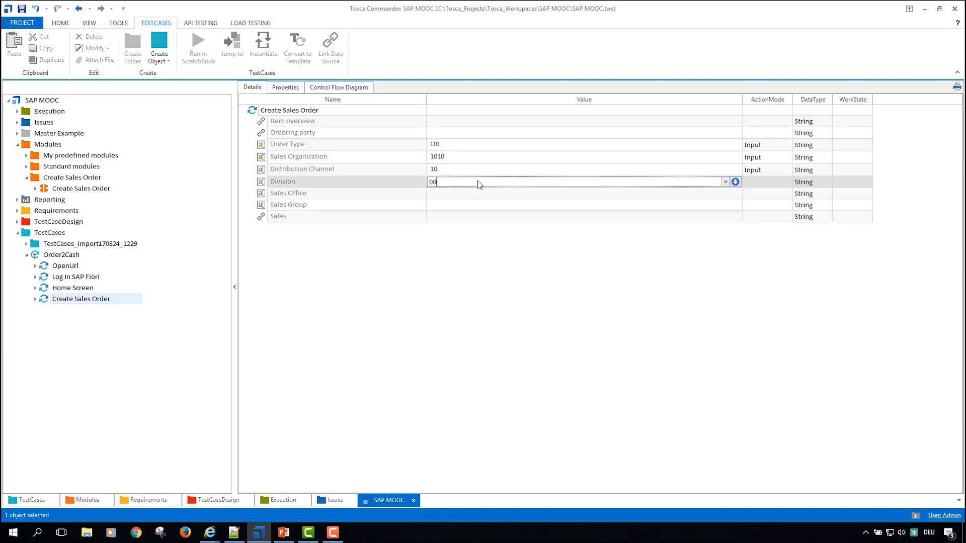
type("00")
key("Return")
left_click(464, 197)
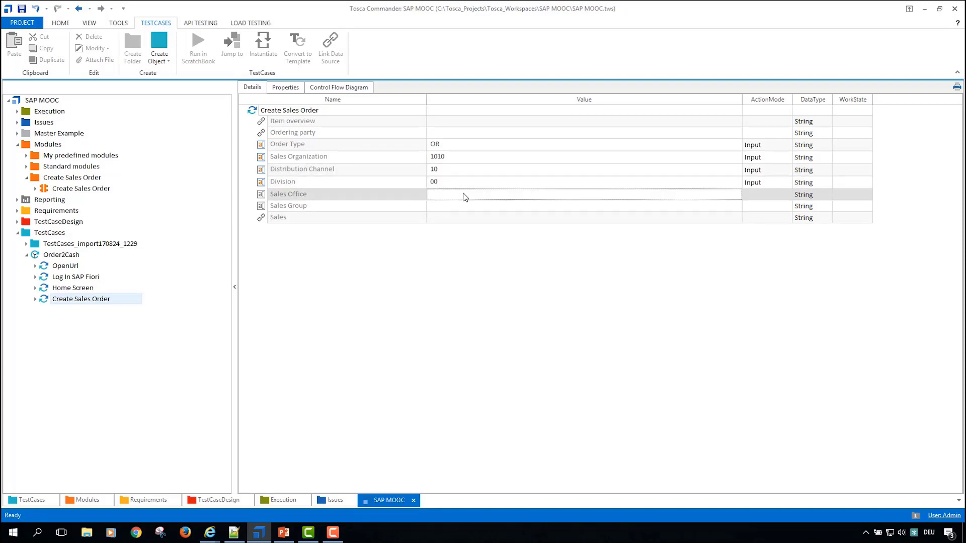
key("Return")
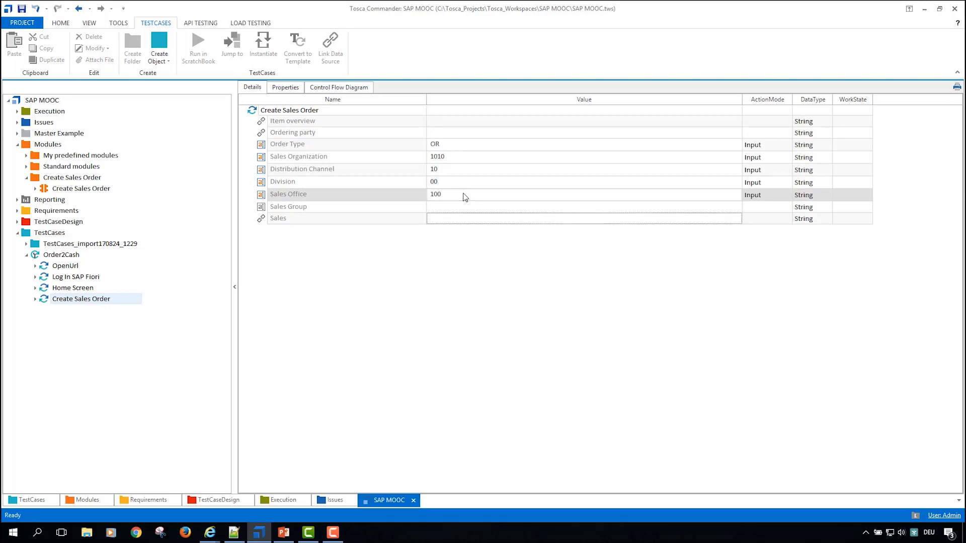
left_click(462, 209)
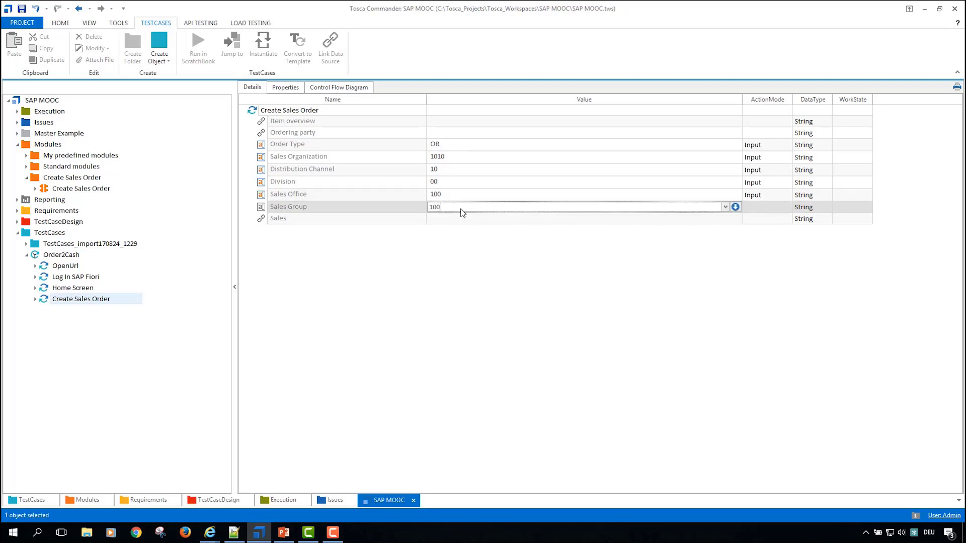
key("Return")
Step: Set the value of the Sales link in the Create Sales Order test step to {Click}
left_click(477, 220)
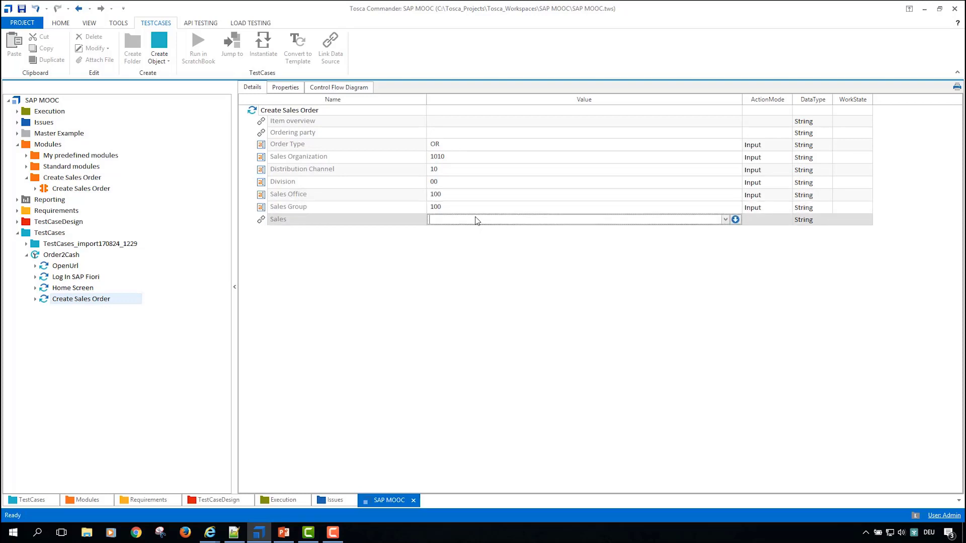
left_click(727, 222)
left_click(553, 229)
left_click(432, 269)
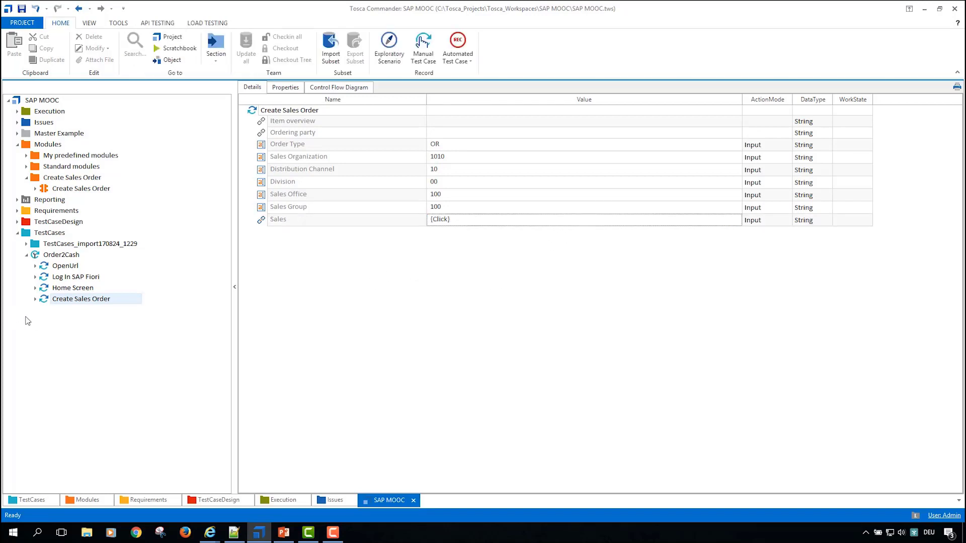
Step: Look up the module behind the Create Sales Order test step and return to the test step
right_click(55, 299)
left_click(81, 303)
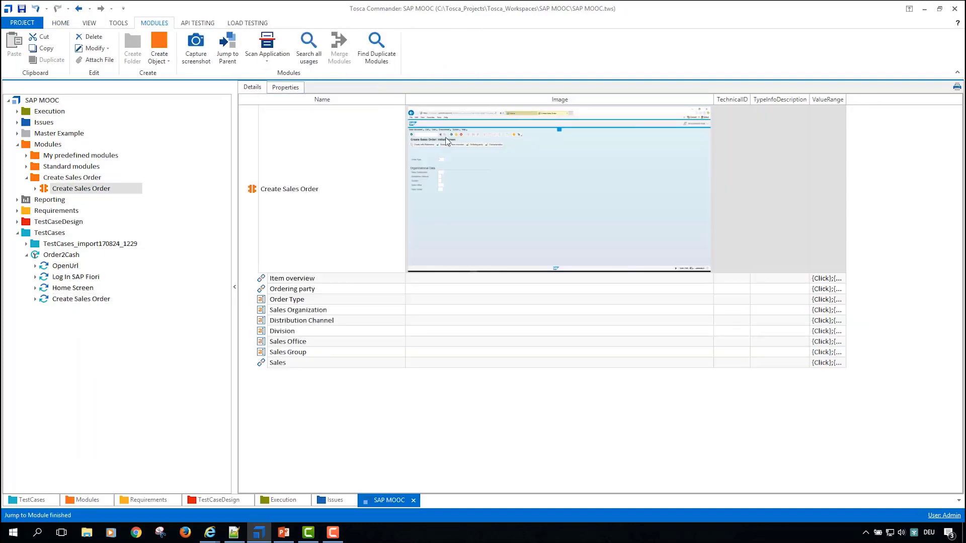
left_click(81, 301)
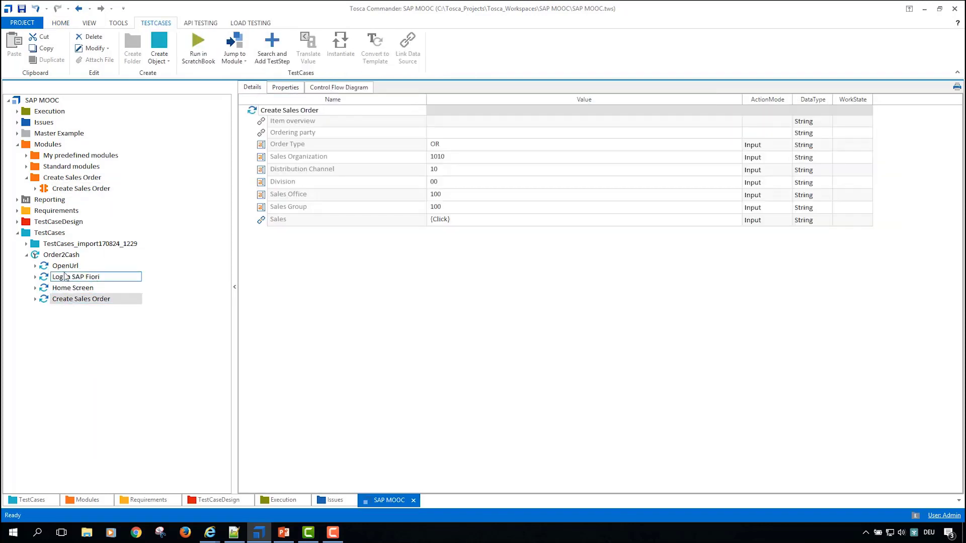
Step: Run the Create Sales Order test step in ScratchBook against the open SAP Create Sales Order screen
left_click(253, 110)
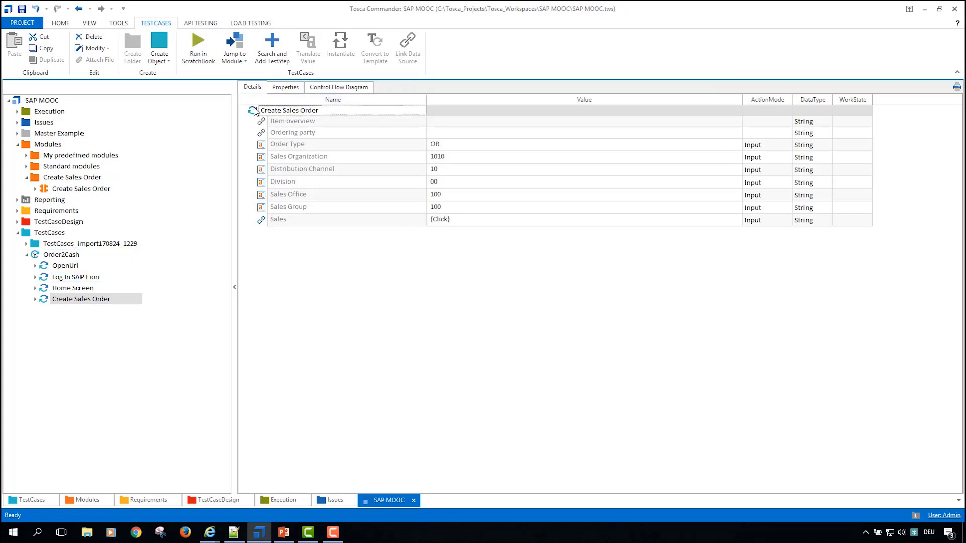
key("alt+Tab")
key("alt+Tab")
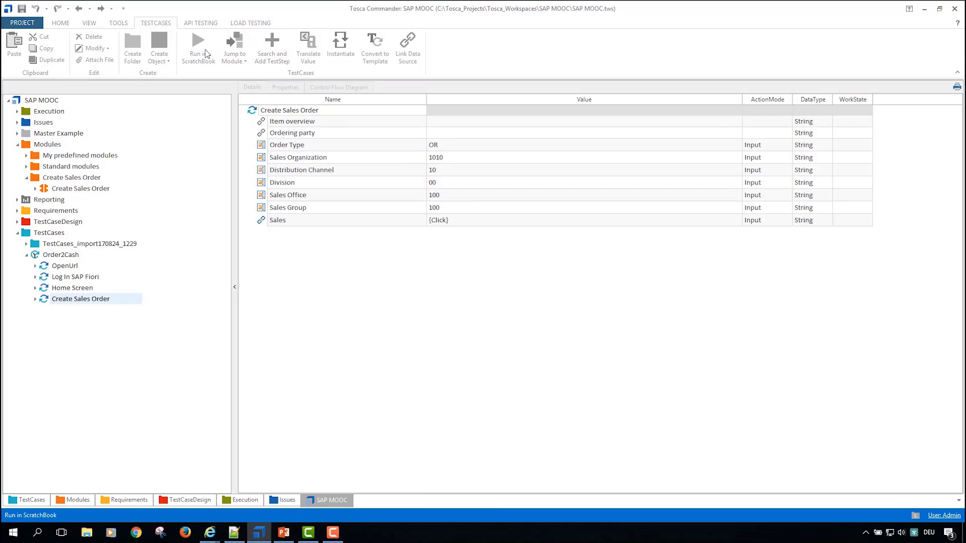
left_click(205, 54)
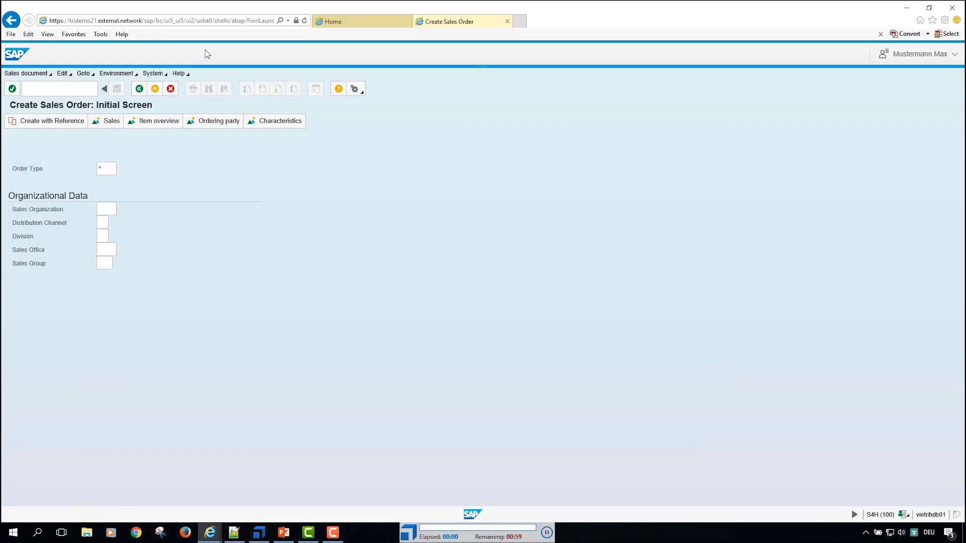
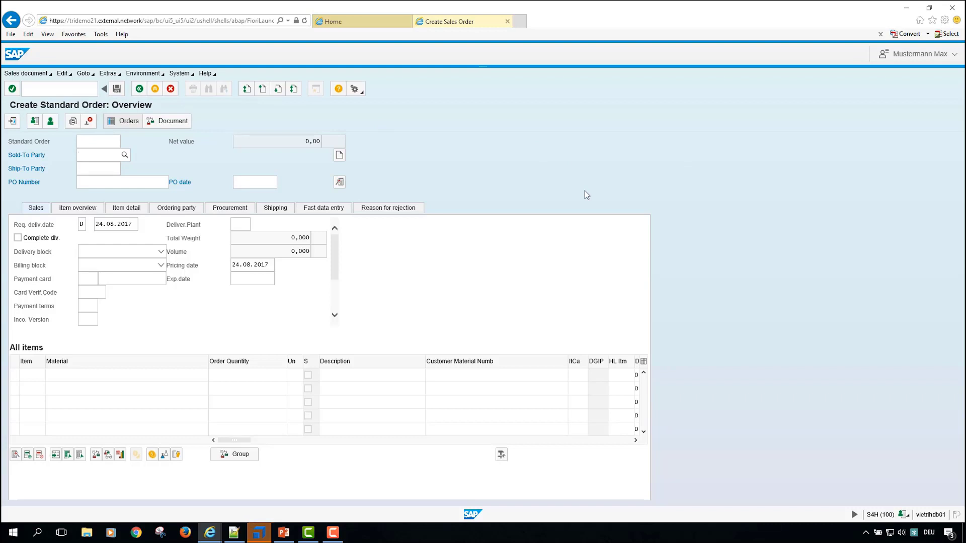
Step: Close the ScratchBook results, check the open Create Standard Order overview in the browser, and return to Tosca Commander
key("alt+Tab")
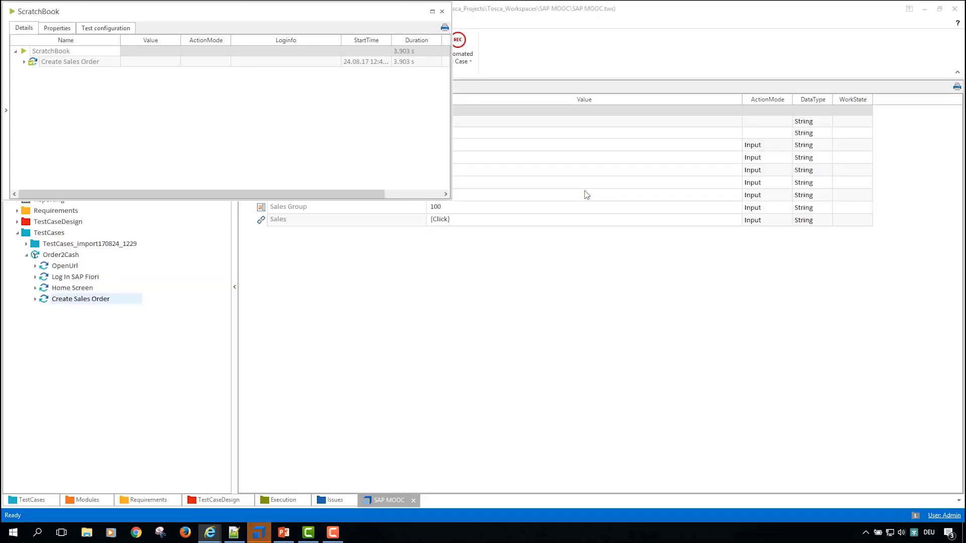
left_click(436, 9)
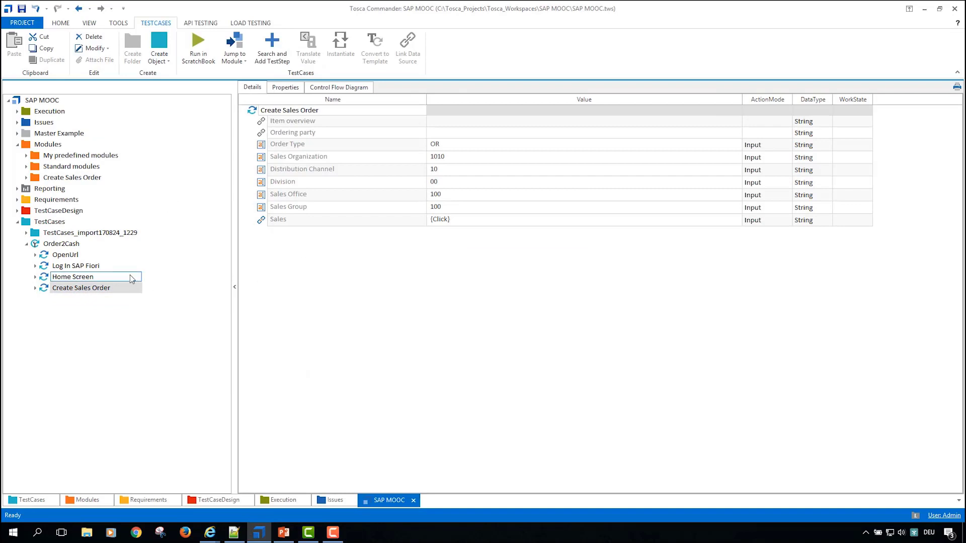
left_click(216, 535)
left_click(154, 487)
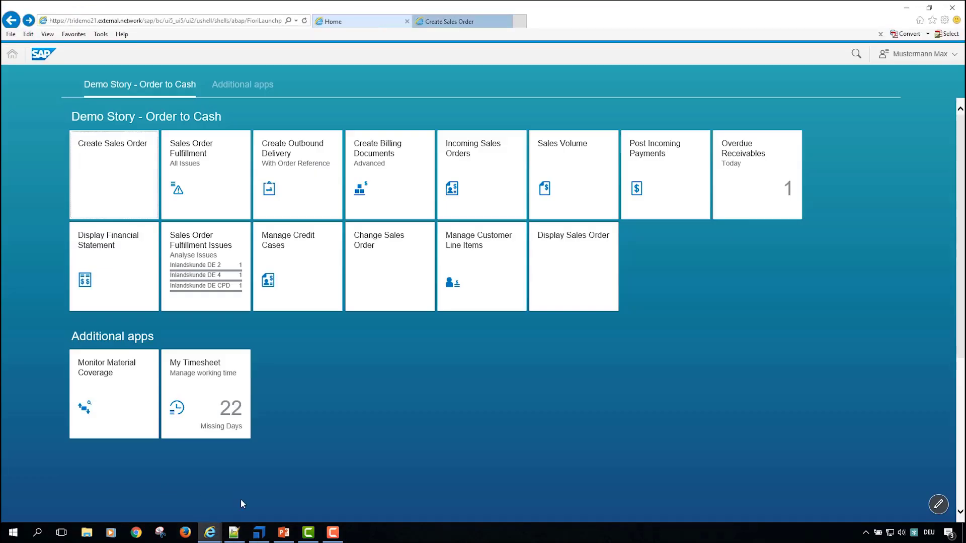
left_click(261, 486)
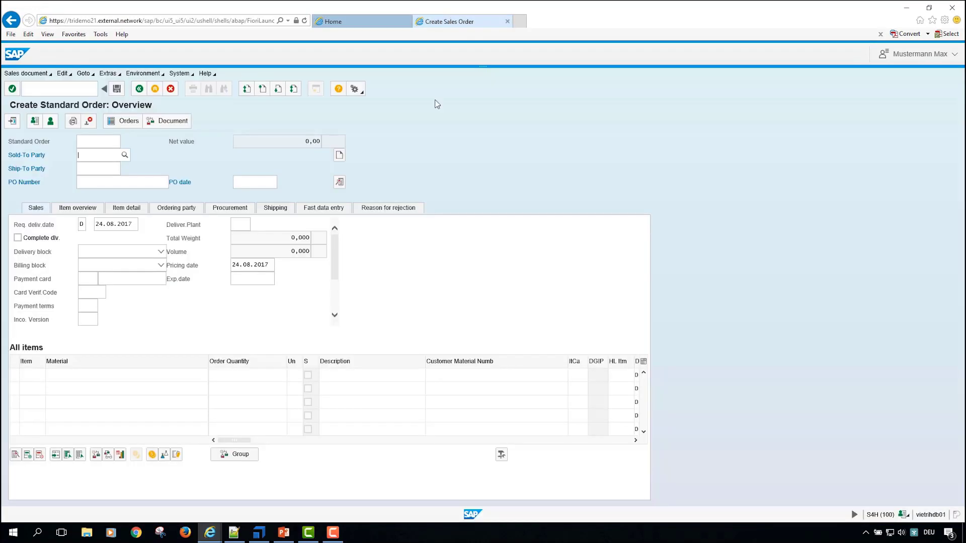
left_click(258, 533)
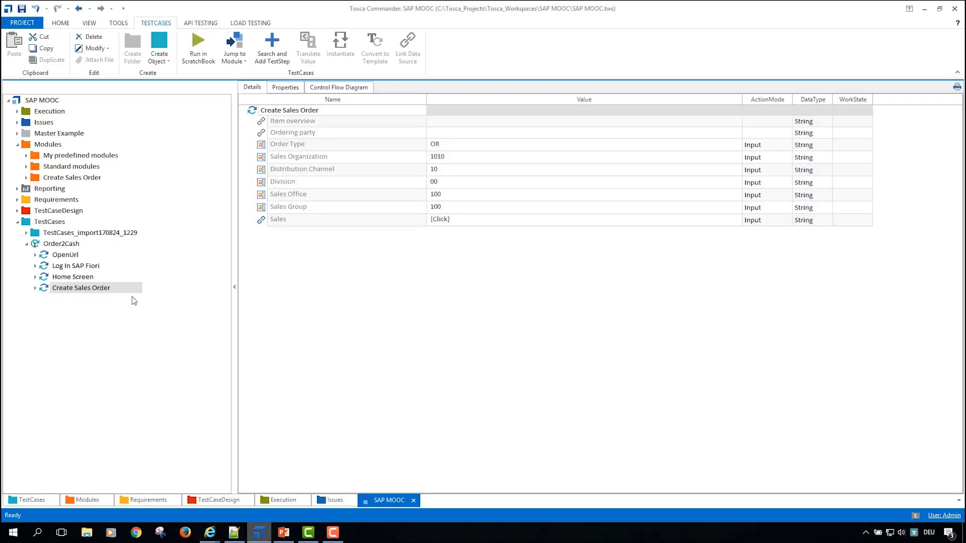
Step: Start an application scan from the Create Sales Order module folder, targeting the open Create Sales Order browser window
left_click(61, 145)
left_click(72, 178)
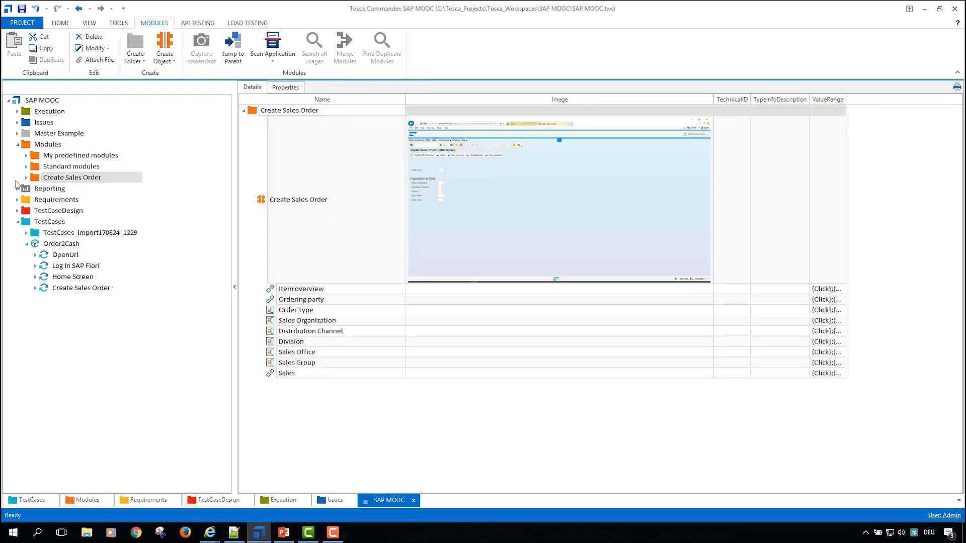
left_click(27, 178)
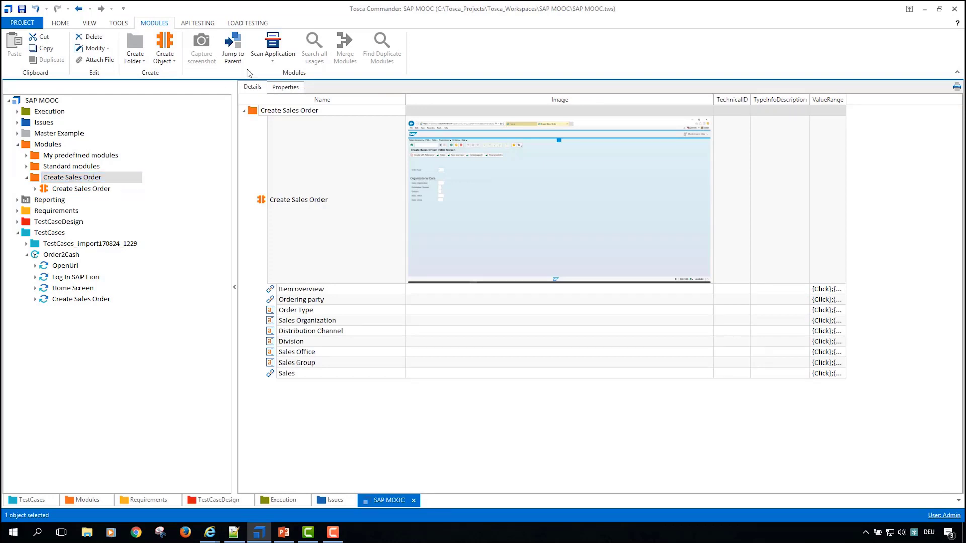
left_click(273, 57)
left_click(282, 73)
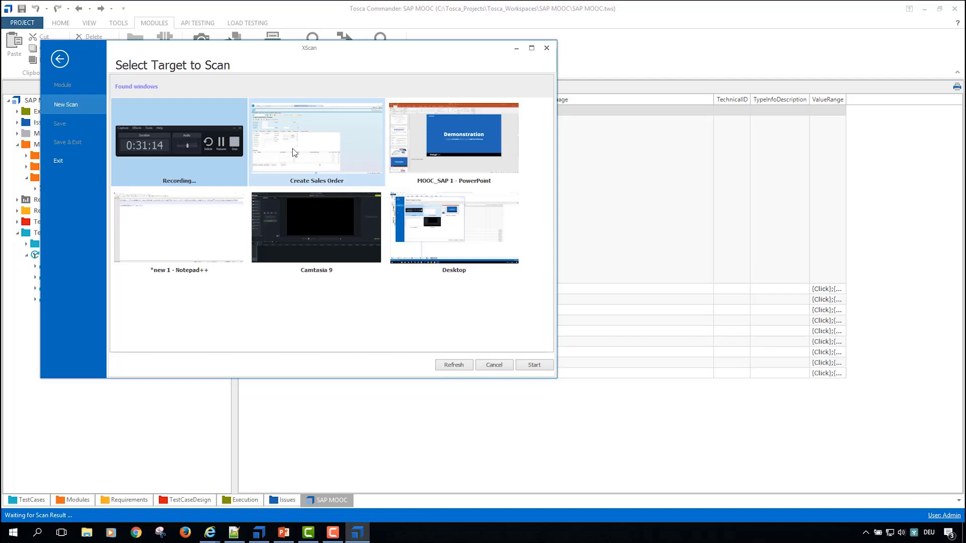
left_click(295, 152)
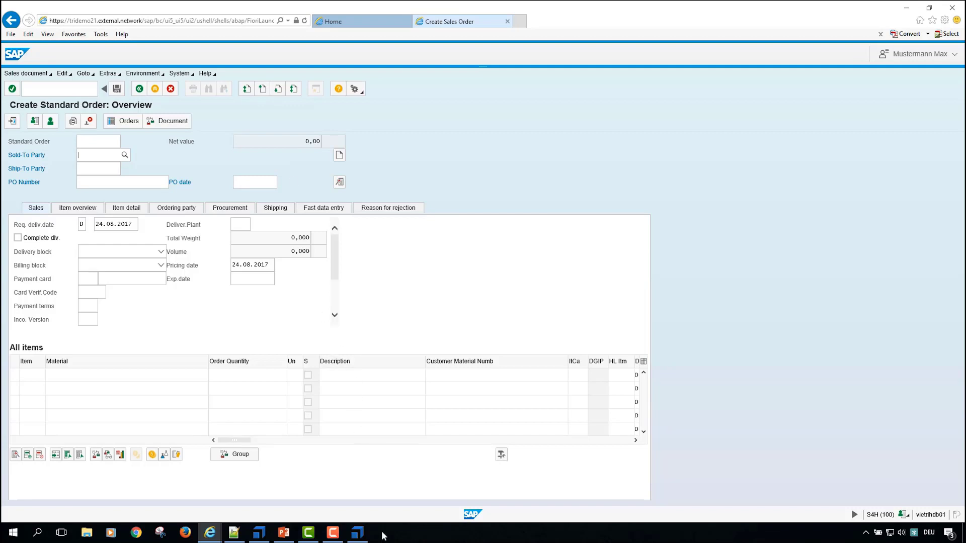
left_click(358, 534)
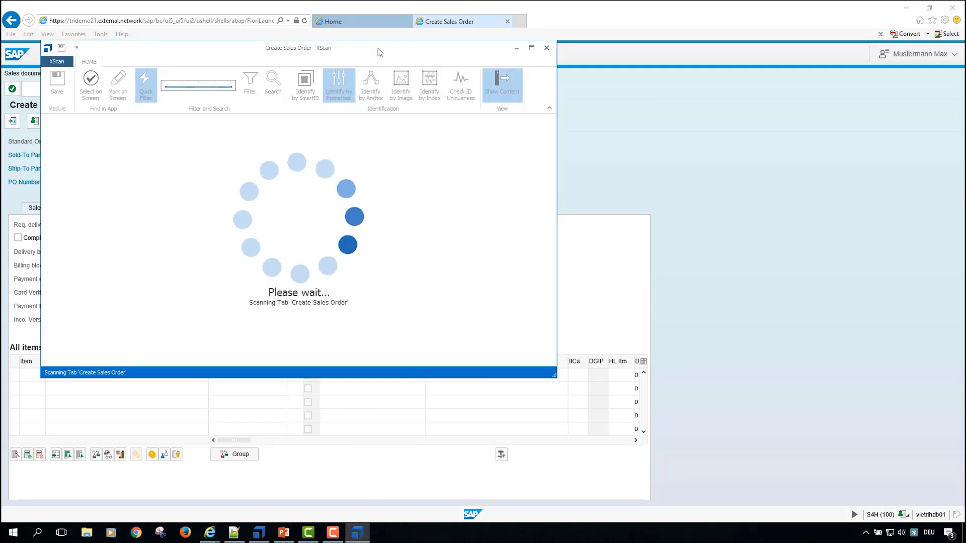
left_click_drag(380, 52, 766, 77)
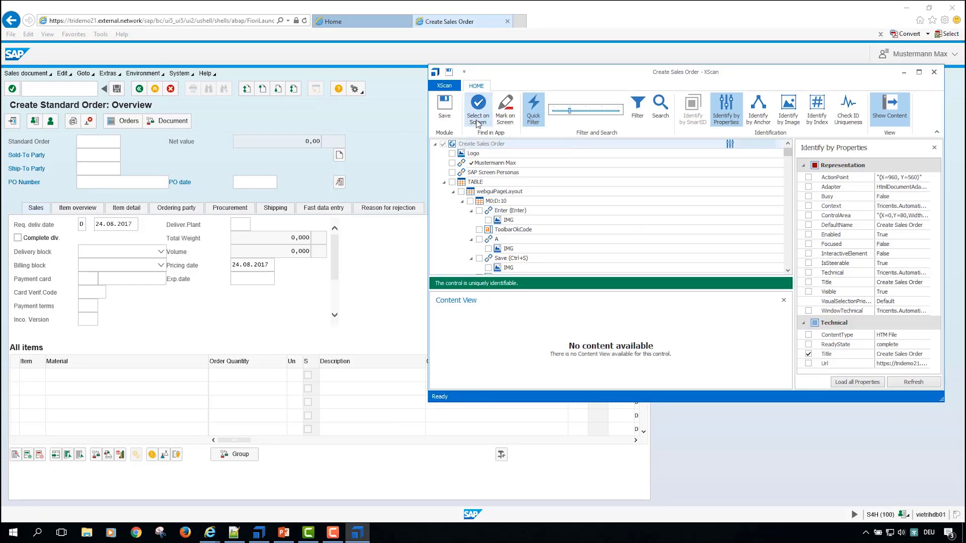
Step: Pick Sold-To Party, Ship-To Party, PO Number, PO date and the All items table on the SAP screen as module controls
left_click(477, 121)
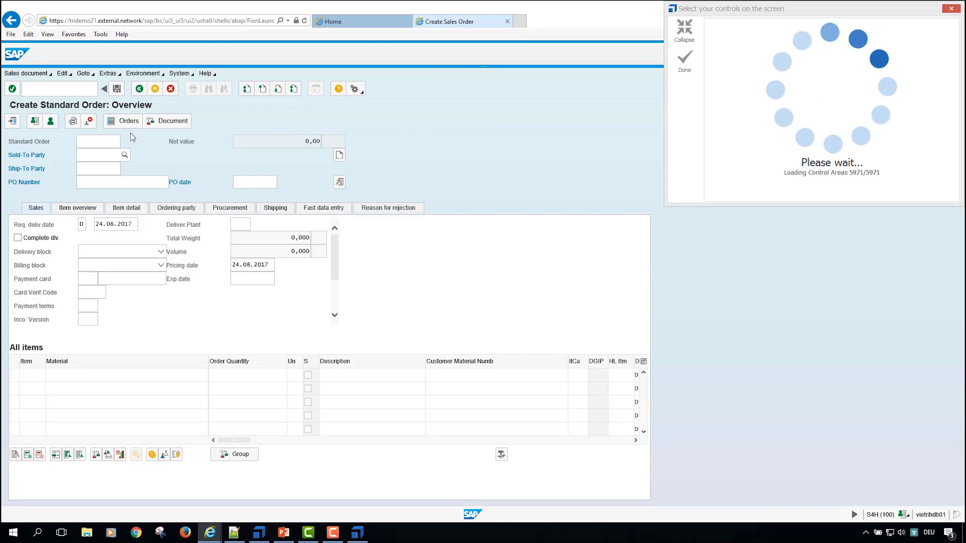
left_click(110, 159)
left_click(99, 170)
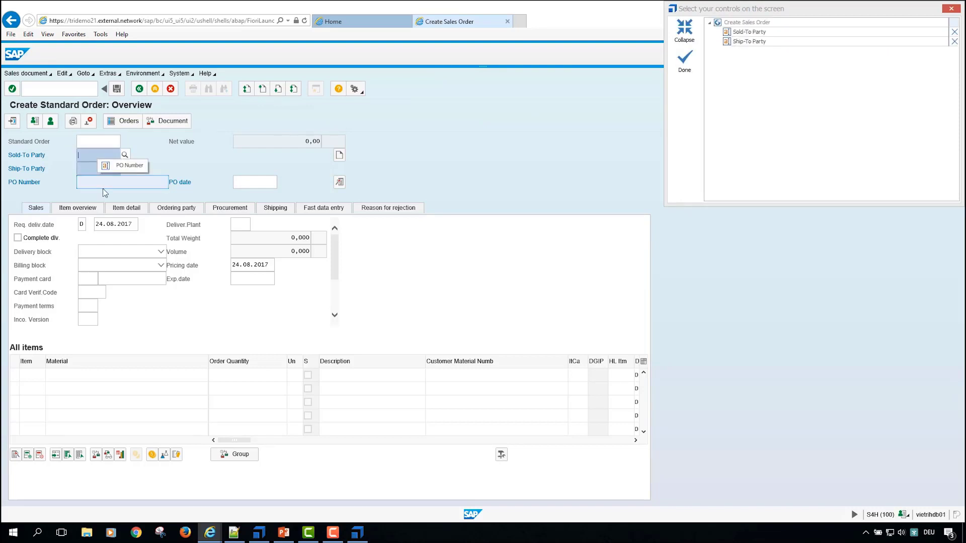
left_click(102, 187)
left_click(247, 183)
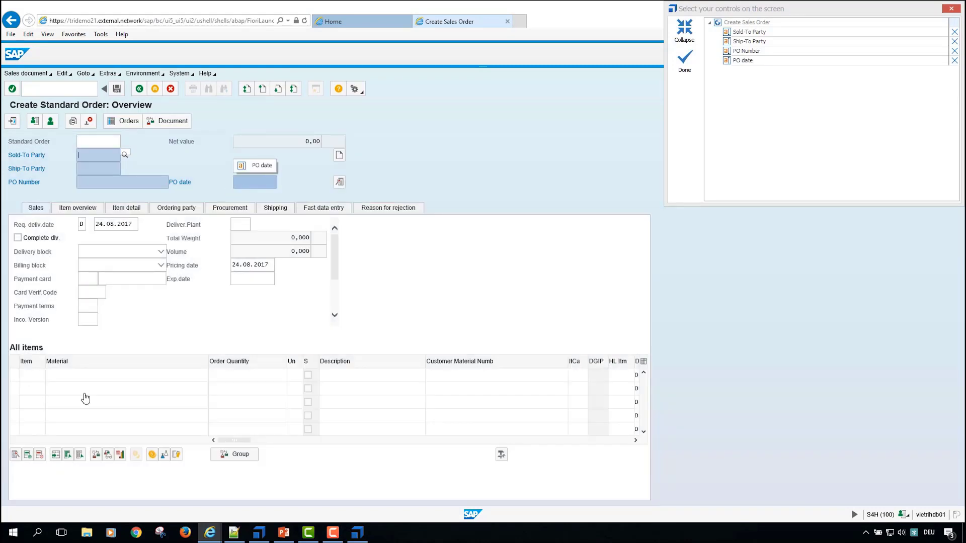
left_click(102, 371)
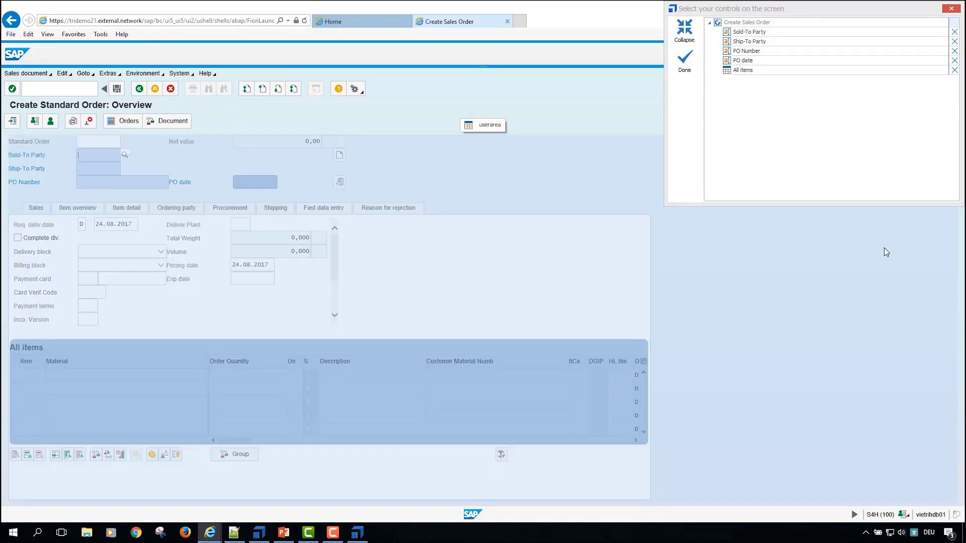
left_click(684, 64)
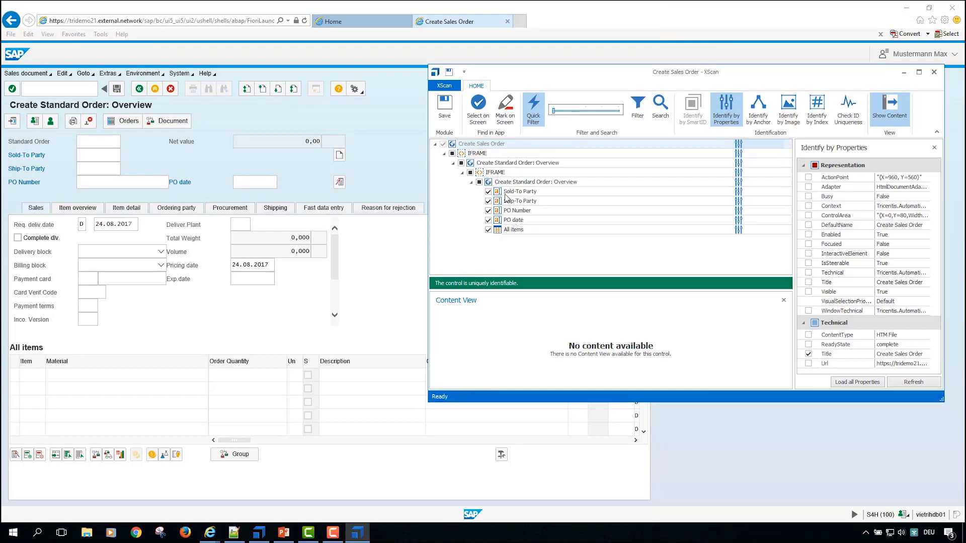
Step: Examine the identification properties of the selected controls and the content view of the All items table
left_click(501, 220)
left_click(501, 211)
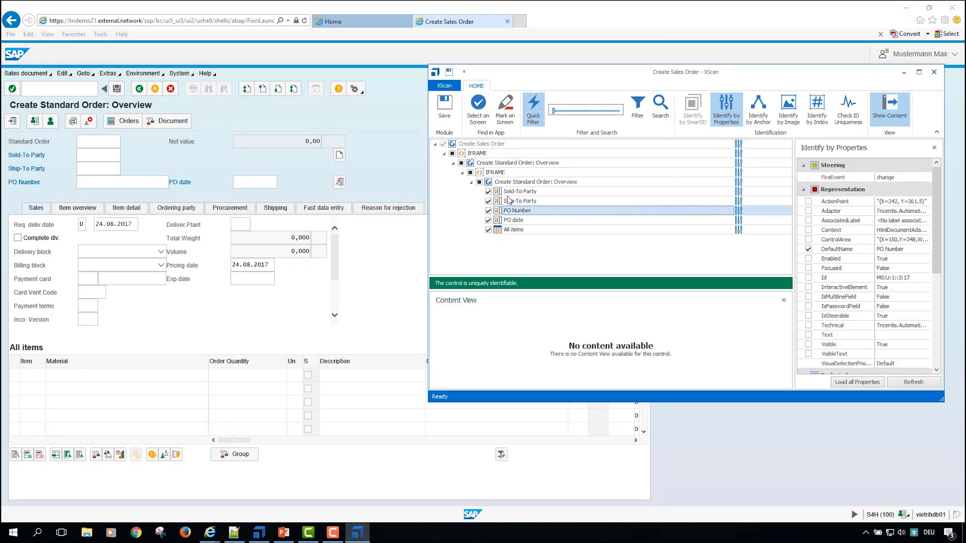
left_click(509, 192)
scroll(904, 245, "down", 5)
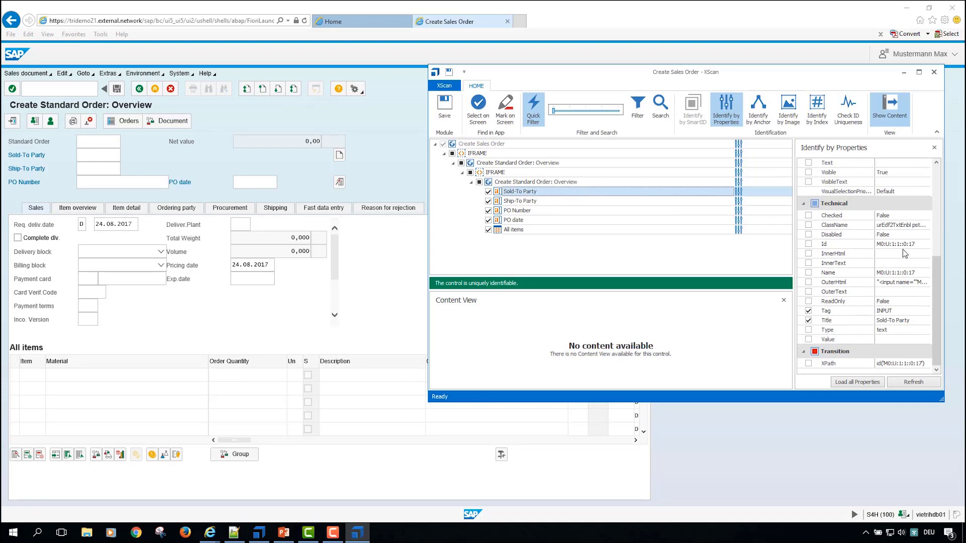
left_click(532, 230)
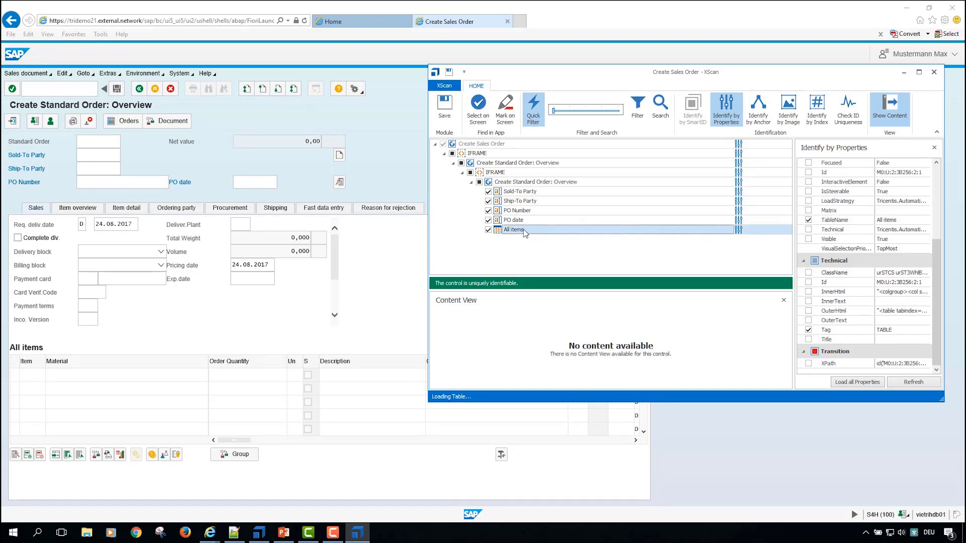
left_click_drag(689, 70, 459, 52)
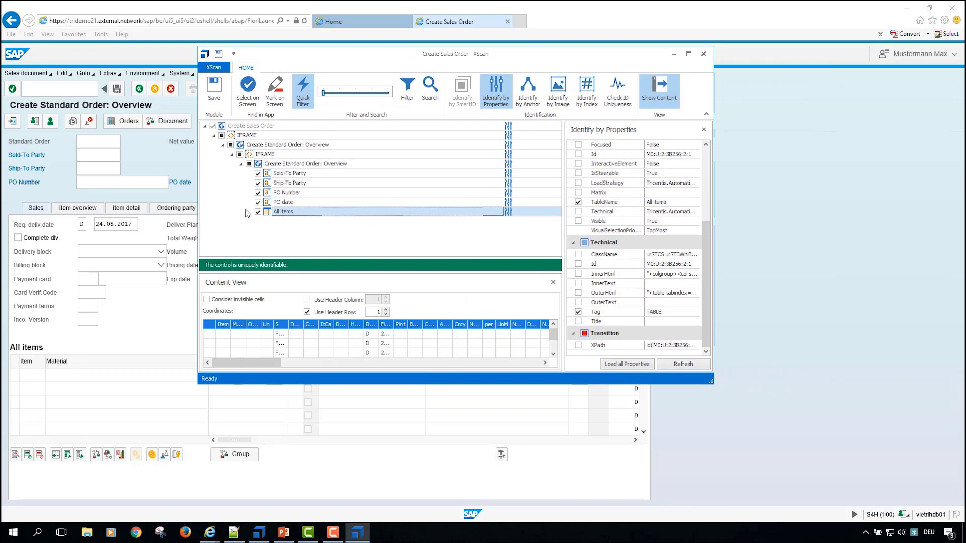
left_click_drag(711, 382, 882, 440)
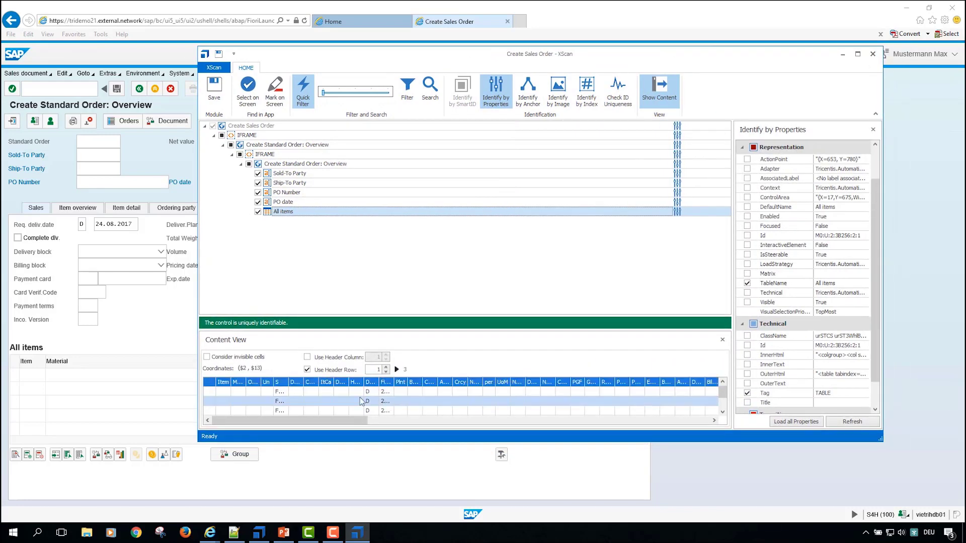
left_click_drag(290, 384, 337, 383)
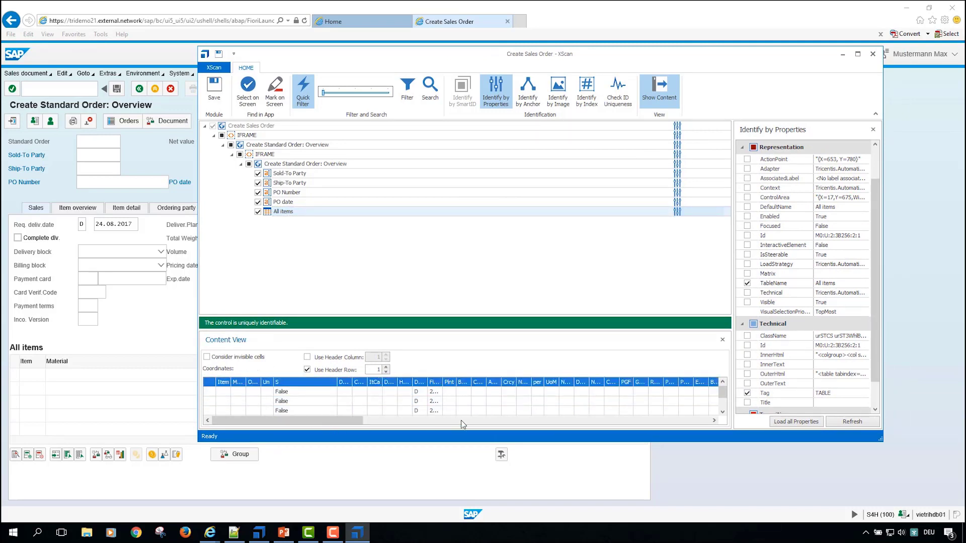
scroll(853, 308, "down", 1)
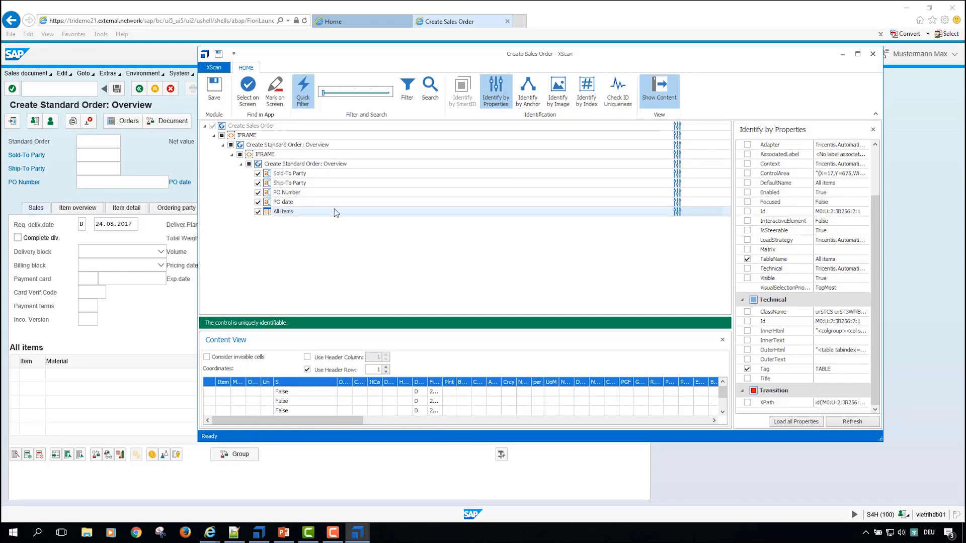
Step: Save the scanned controls as a module, close XScan and return to Tosca Commander
left_click(223, 93)
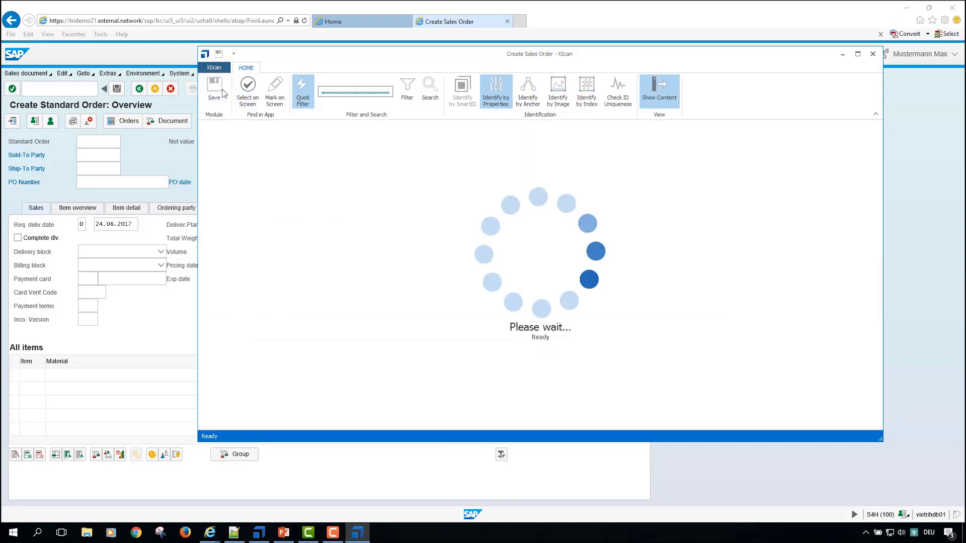
left_click(873, 55)
key("alt+Tab")
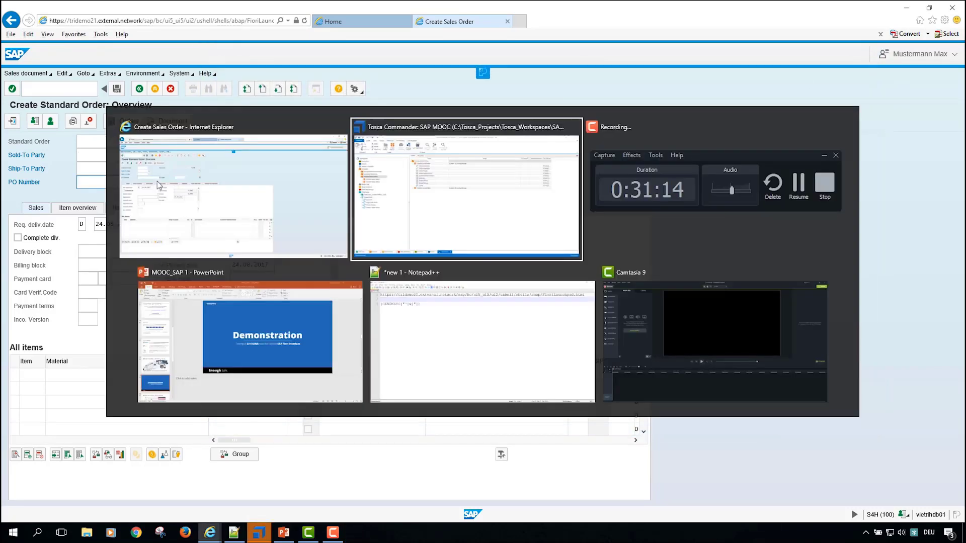
left_click(83, 201)
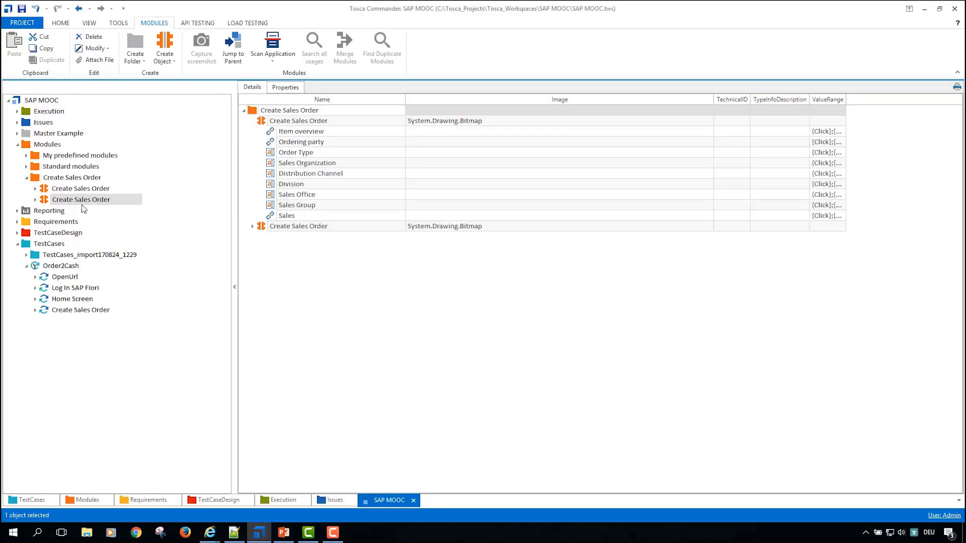
key("F2")
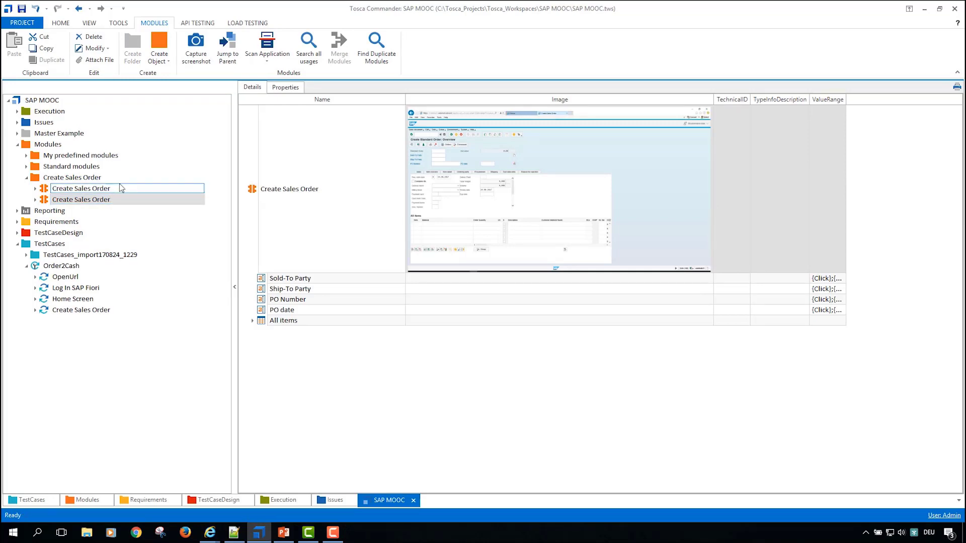
left_click(120, 188)
key("F2")
key("Delete")
key("Escape")
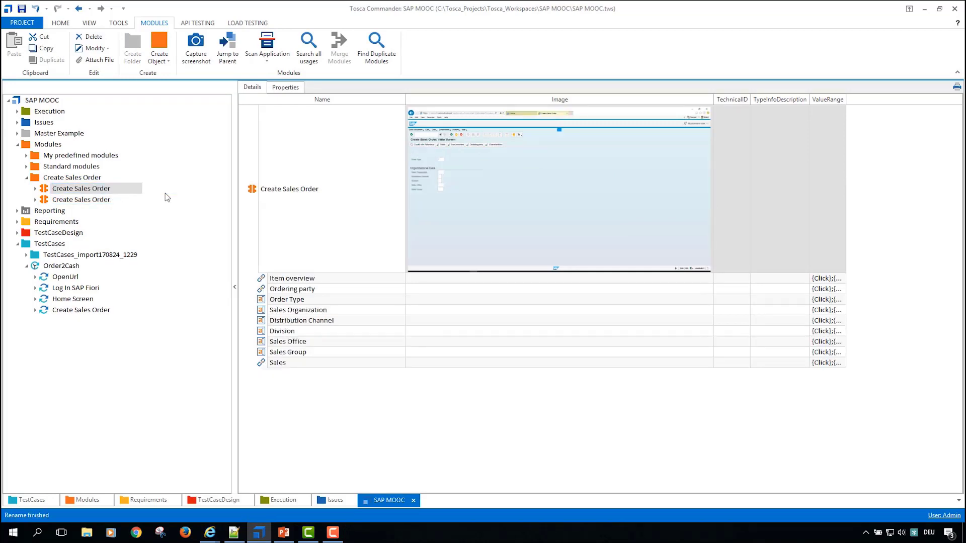
Step: Rename the module holding the Order Type and Sales Organization fields to Create Sales Order first screen
key("F2")
key("End")
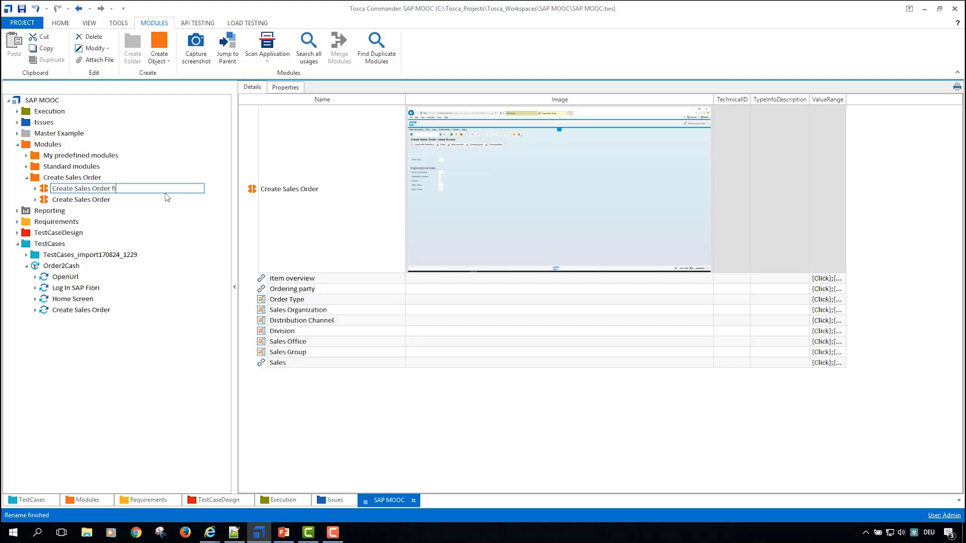
key("BackSpace")
type("rst screen")
key("Return")
Step: Rename the Create Sales Order first screen module to Create Sales Order Initial screen
left_click(124, 196)
left_click(124, 190)
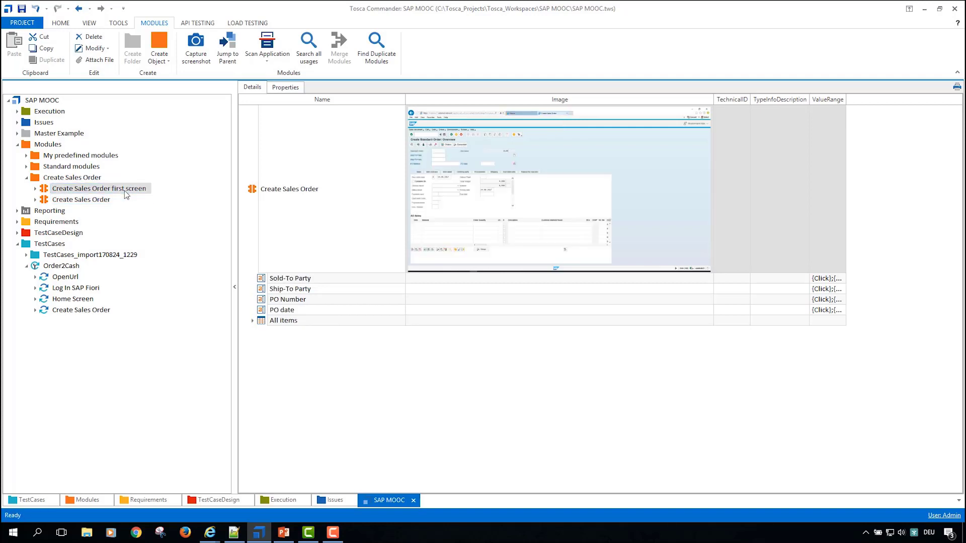
key("F2")
key("End")
key("ctrl+shift+Left")
key("ctrl+shift+Left")
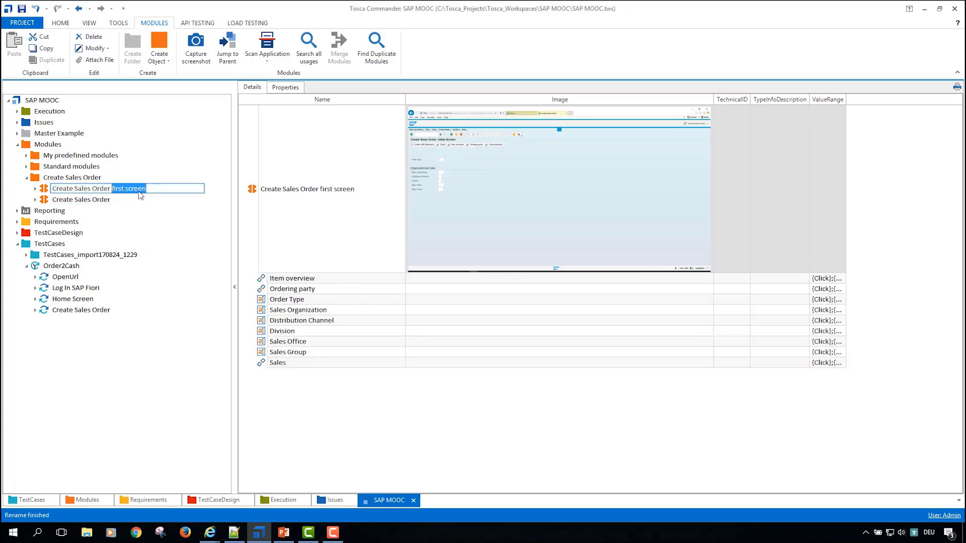
type("Initial screen")
key("Return")
Step: Rename the newly scanned module to Create Sales Order Overview screen and add it as a test step to the Order2Cash test case
key("Down")
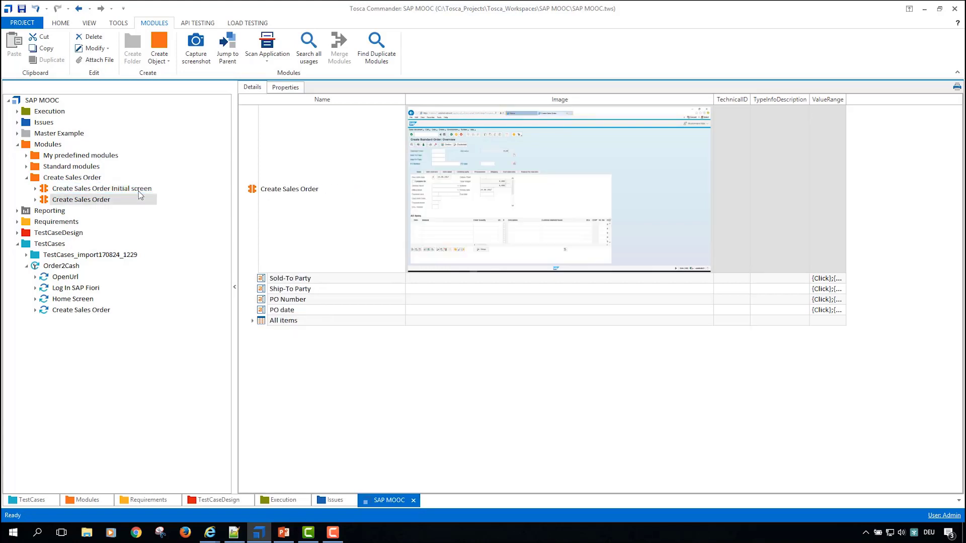
key("F2")
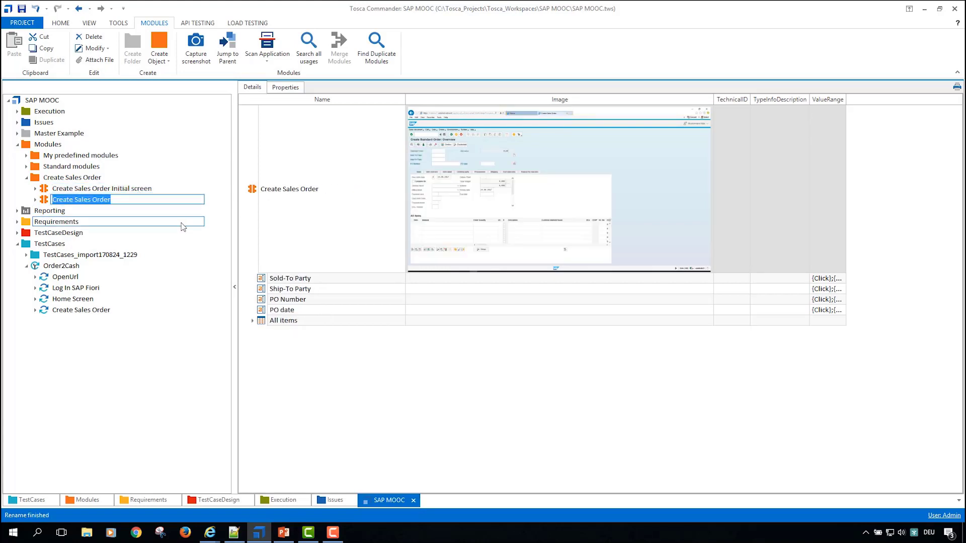
key("End")
type("Ove")
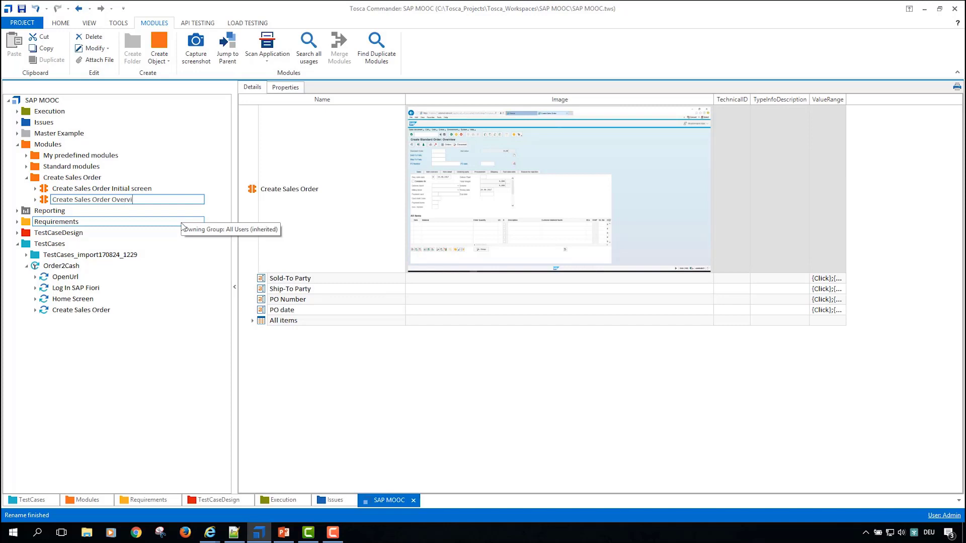
type("rview screen")
key("Return")
left_click_drag(46, 200, 45, 268)
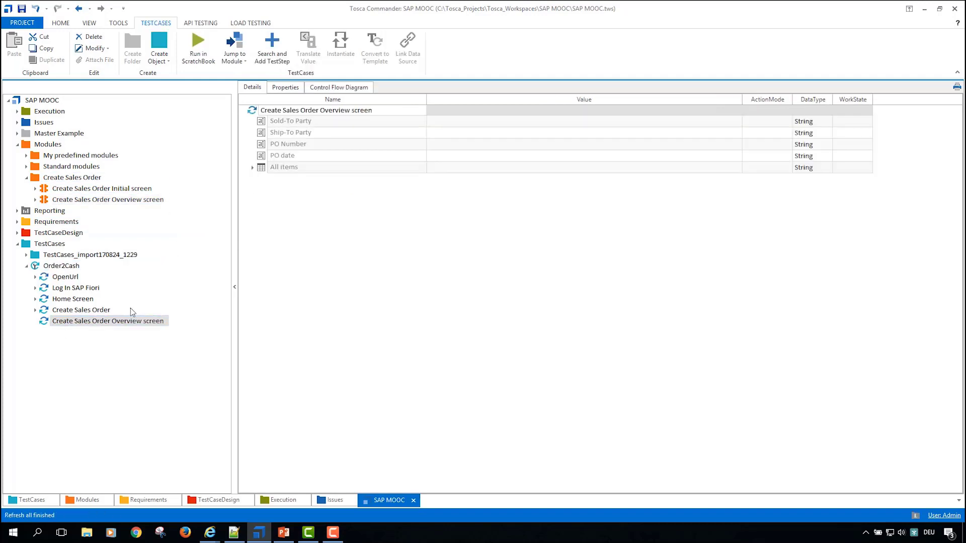
Step: Enter the customer number as the value of both Sold-To Party and Ship-To Party in the Create Sales Order Overview screen step
left_click(458, 121)
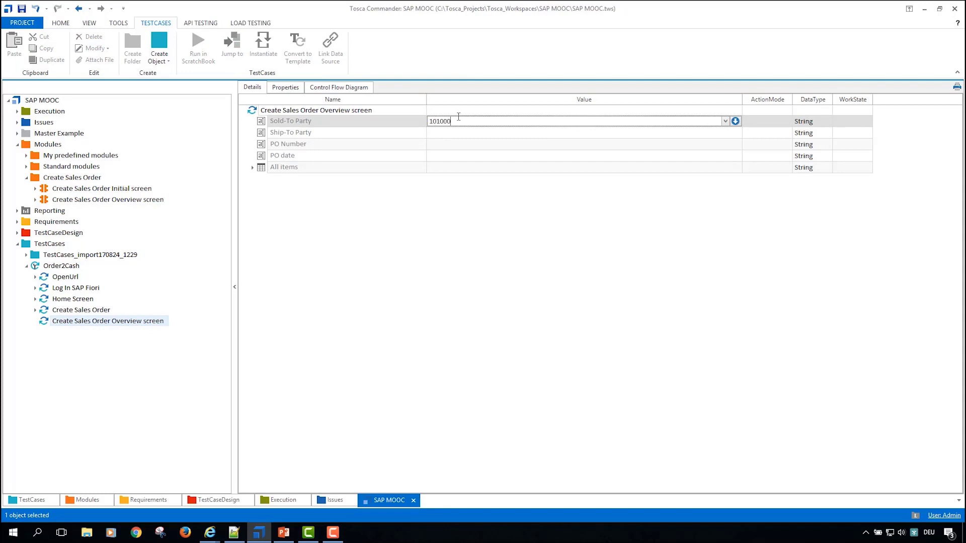
type("10100005")
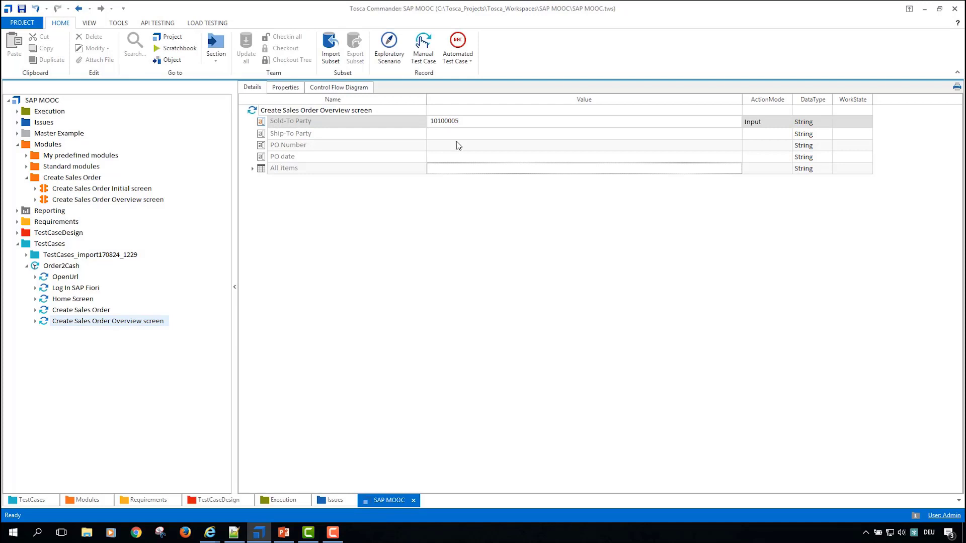
left_click(459, 135)
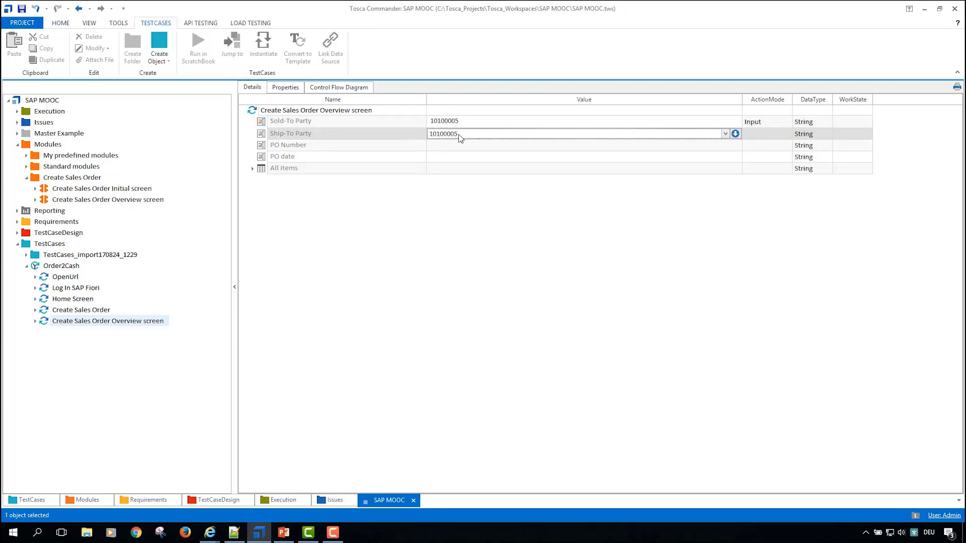
Step: Enter the purchase order number as the PO Number value and set PO date to the {DATE} expression
left_click(462, 150)
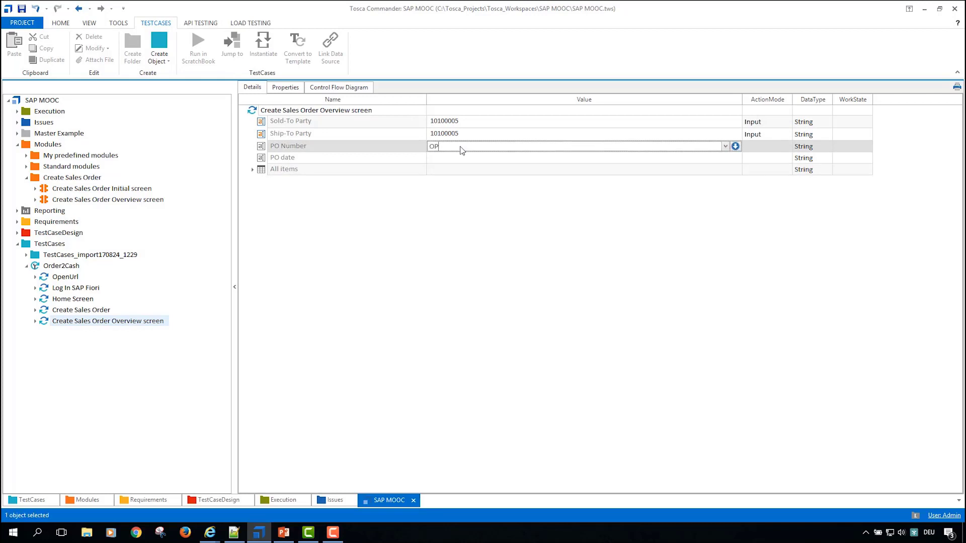
type("PO 123412")
key("Return")
left_click(474, 160)
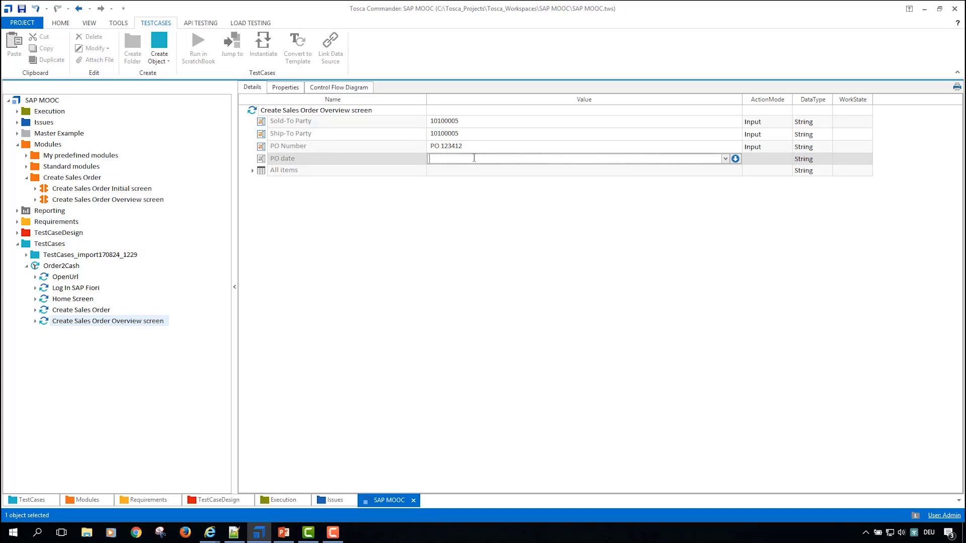
type("+{Da")
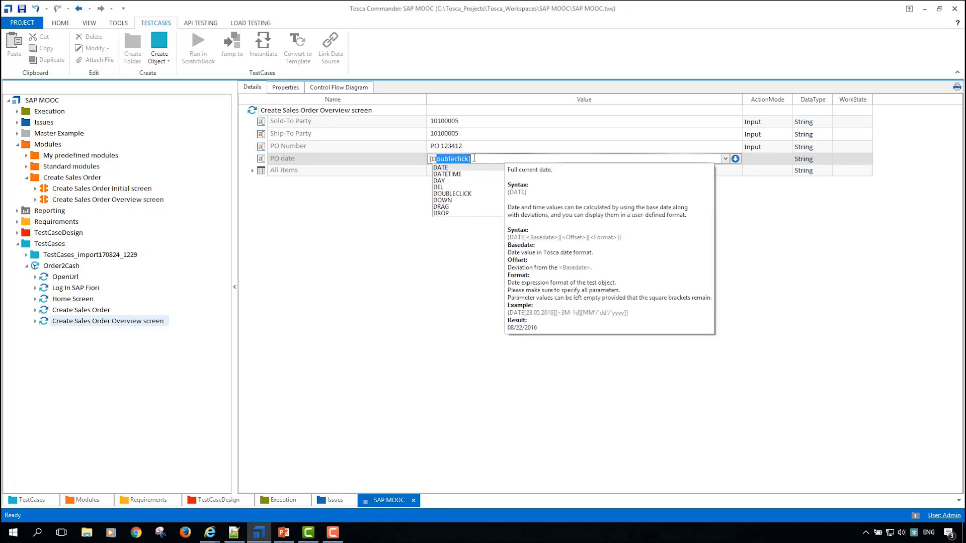
key("Return")
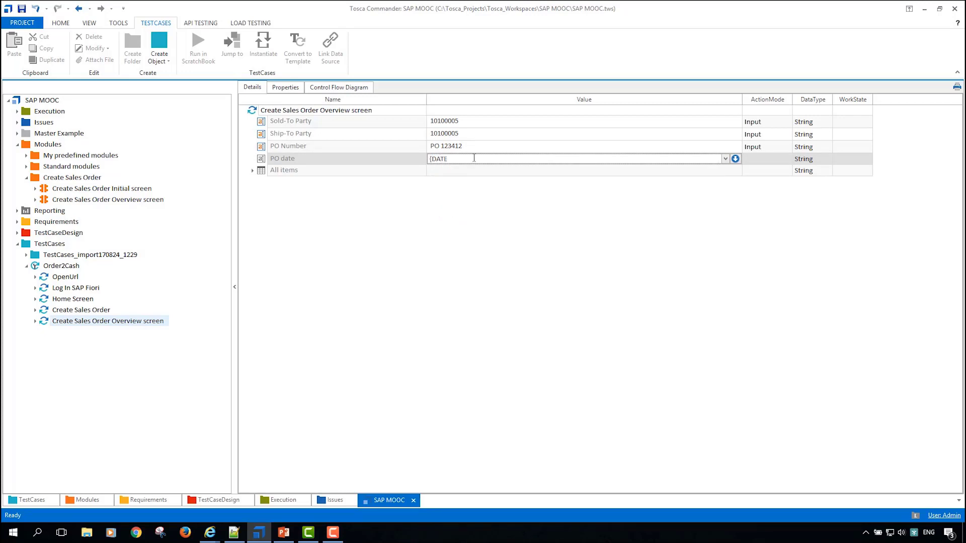
key("Return")
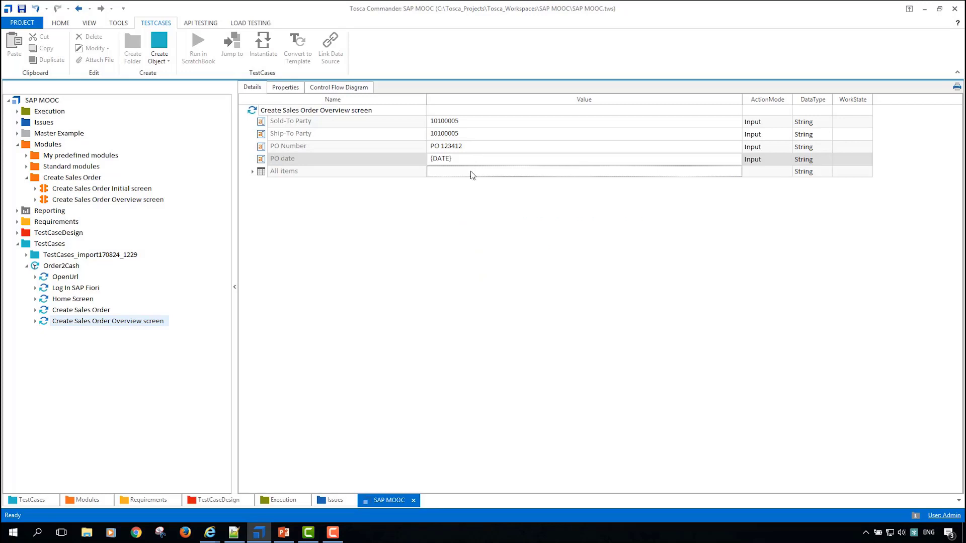
Step: Expand the All items table and assign its column placeholder to the Material column
left_click(253, 171)
left_click(261, 184)
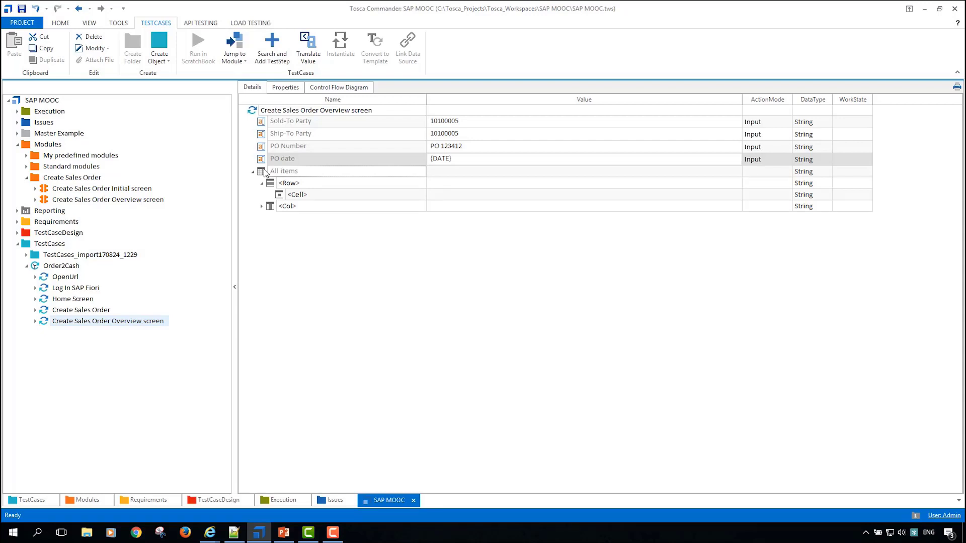
left_click(264, 208)
left_click(421, 206)
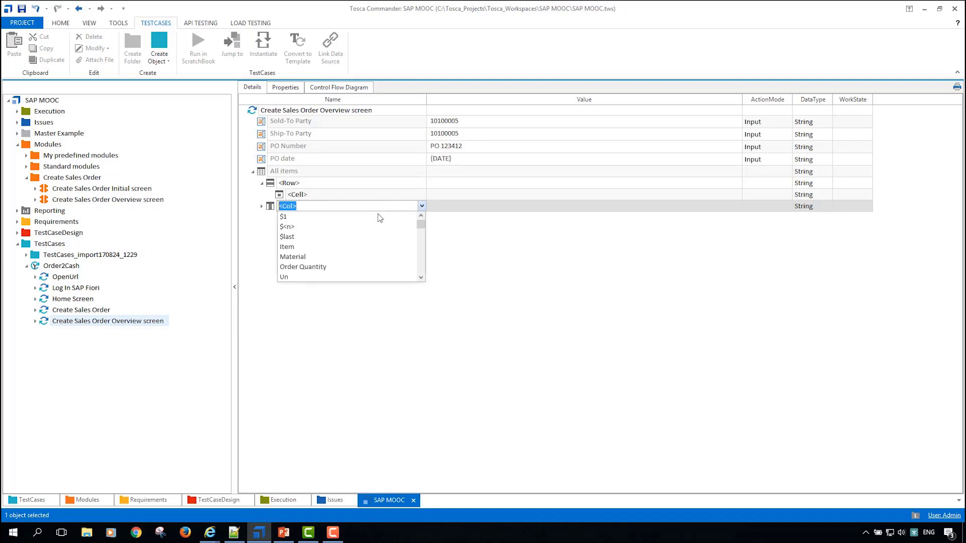
left_click(331, 256)
key("Return")
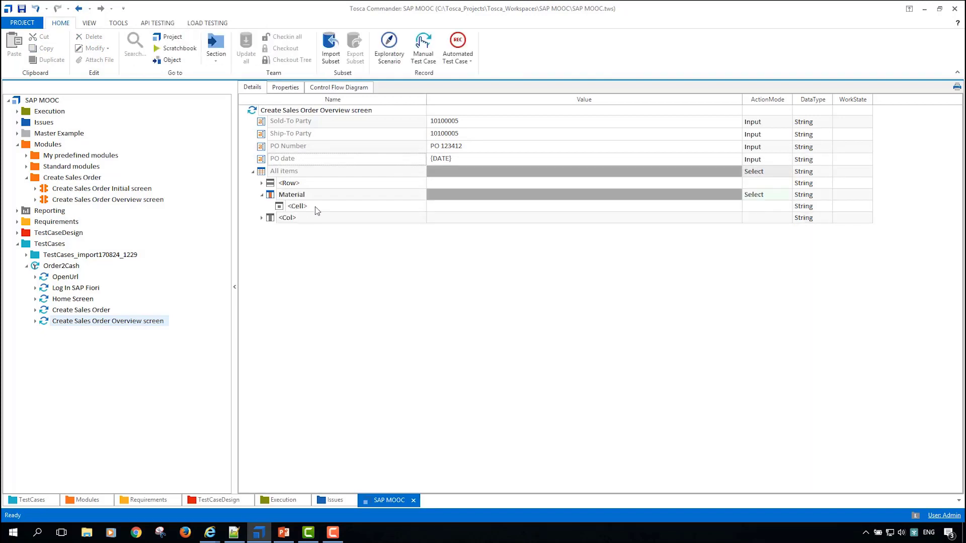
Step: Set the first cell ($1) of the Material column to TG11 with action mode Input
left_click(367, 208)
left_click(422, 205)
left_click(341, 217)
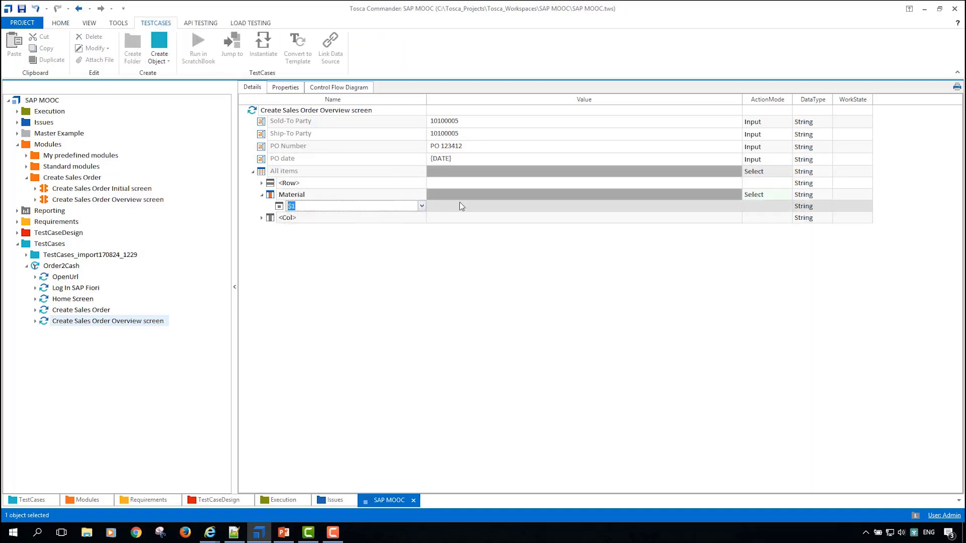
left_click(461, 205)
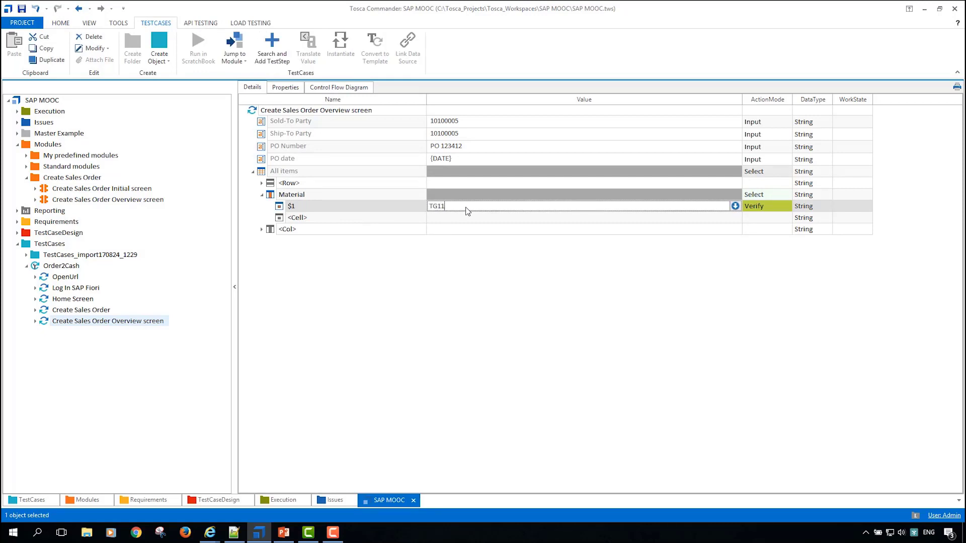
type("TG11")
key("Return")
left_click(788, 207)
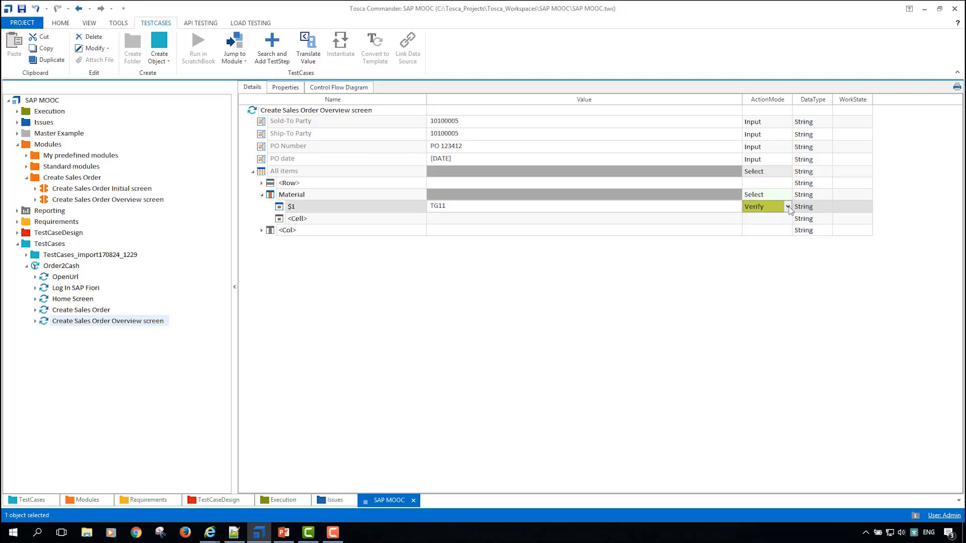
left_click(788, 206)
left_click(755, 216)
left_click(405, 249)
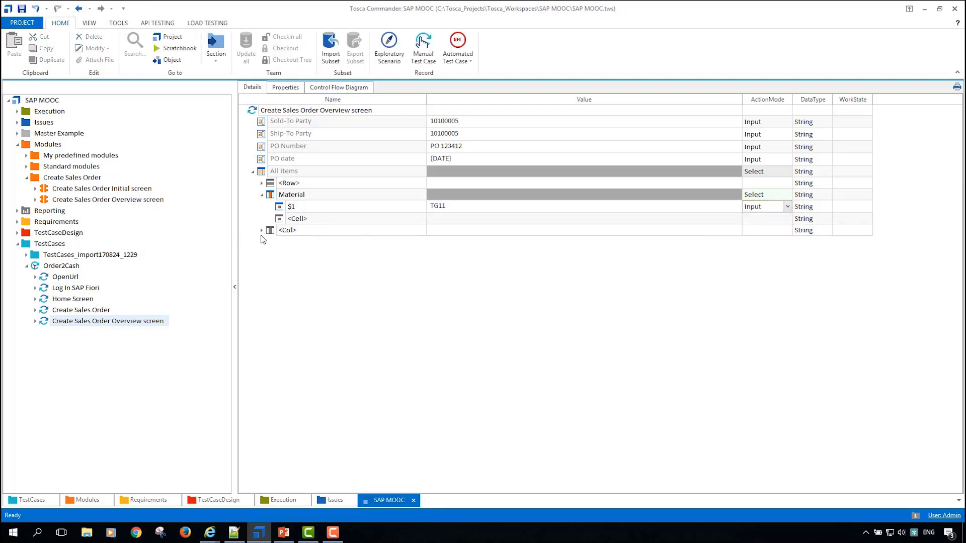
Step: Add the Order Quantity column to the All items table and compare it with the SAP sales order overview in the browser
left_click(284, 231)
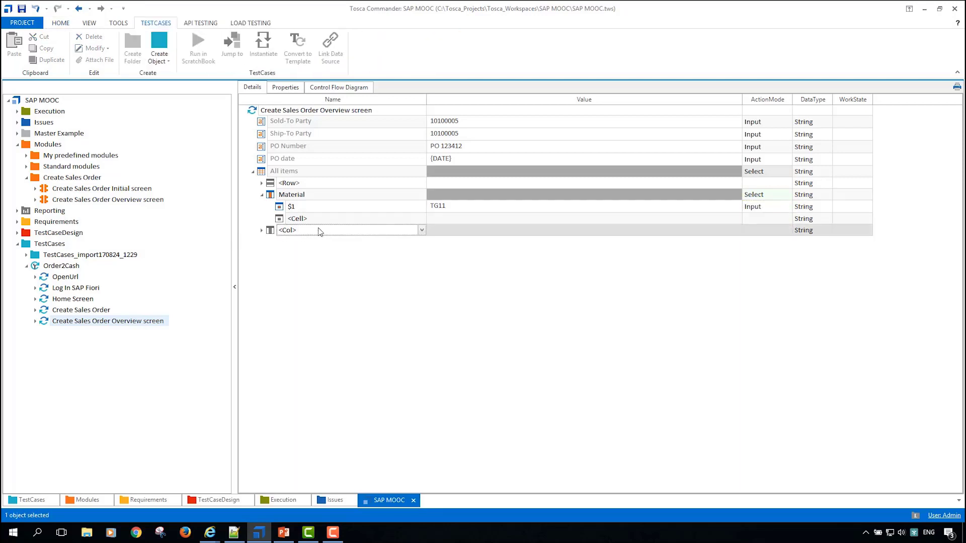
left_click(422, 230)
left_click(323, 294)
left_click(421, 230)
scroll(426, 283, "down", 5)
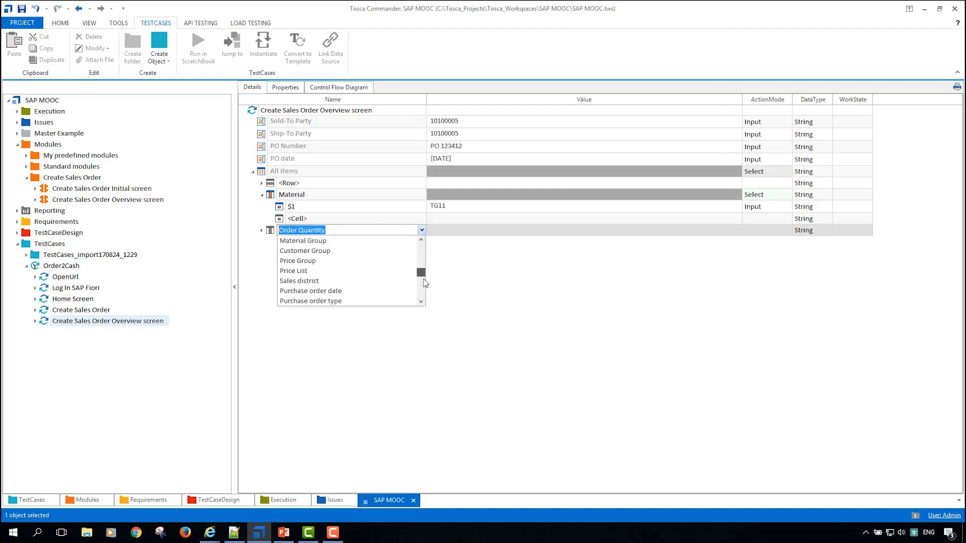
left_click_drag(424, 280, 426, 240)
left_click(468, 269)
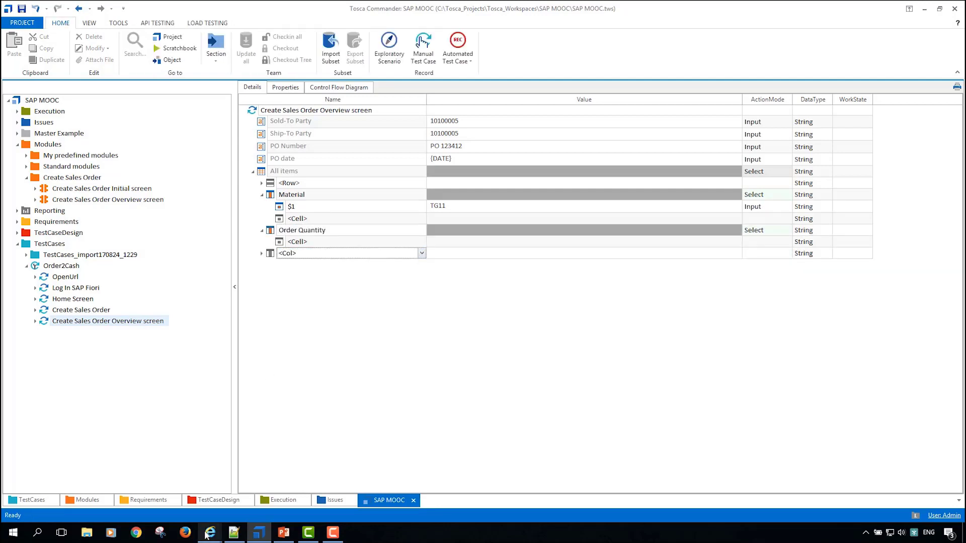
mouse_move(207, 536)
left_click(265, 496)
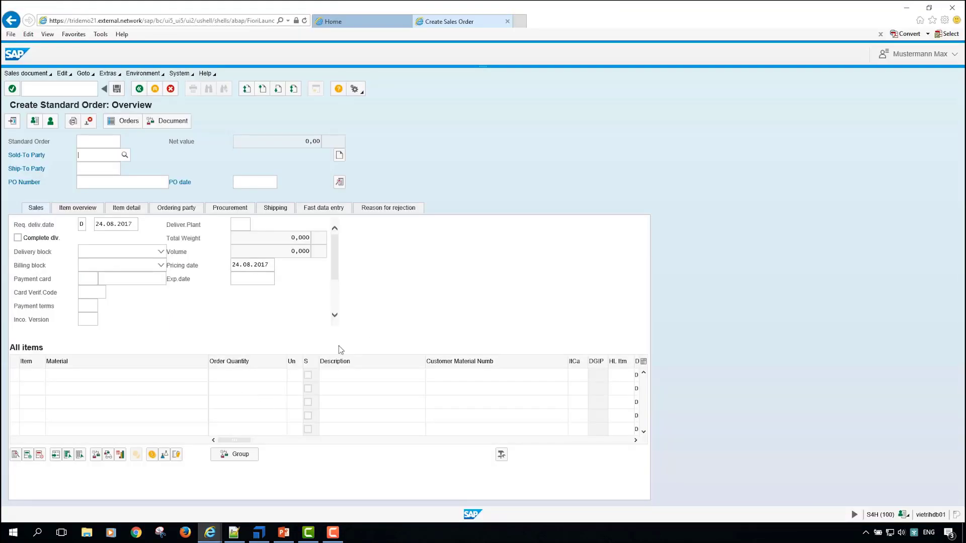
key("alt+Tab")
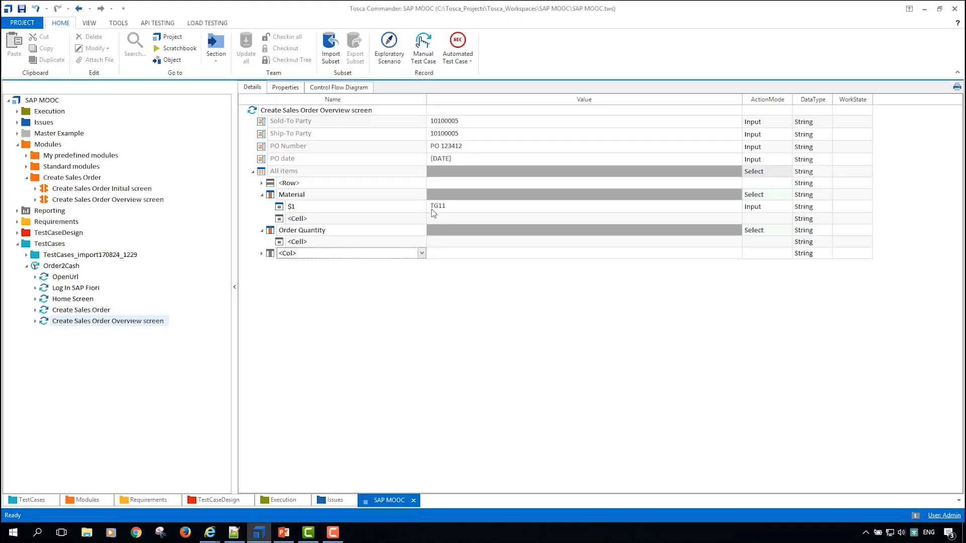
Step: Set the first cell ($1) of the Order Quantity column to 10 with action mode Input
left_click(413, 235)
left_click(422, 242)
left_click(422, 242)
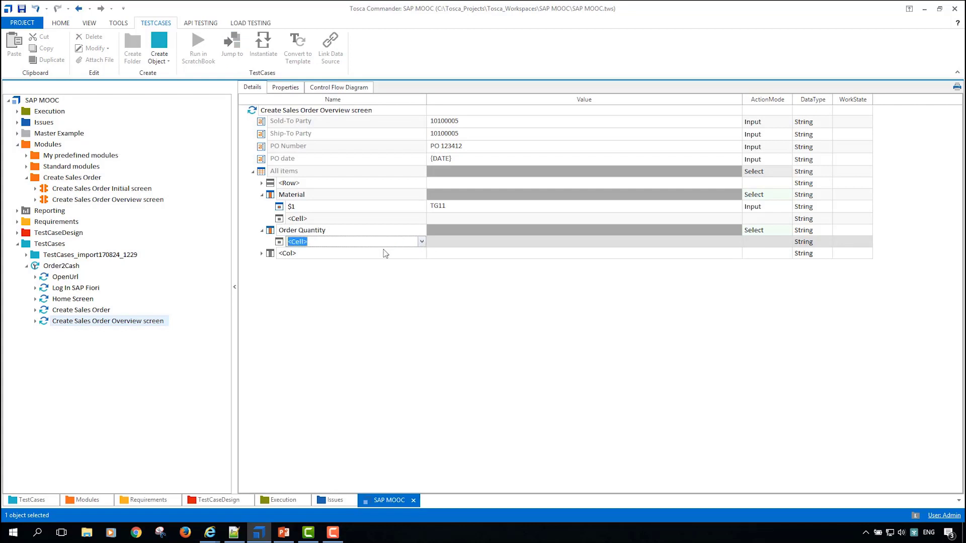
left_click(422, 241)
left_click(368, 253)
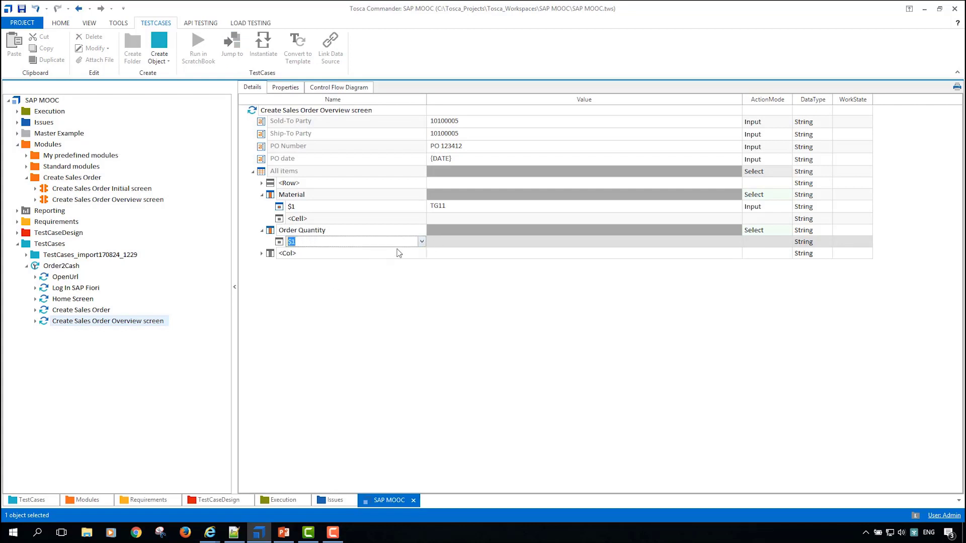
left_click(472, 241)
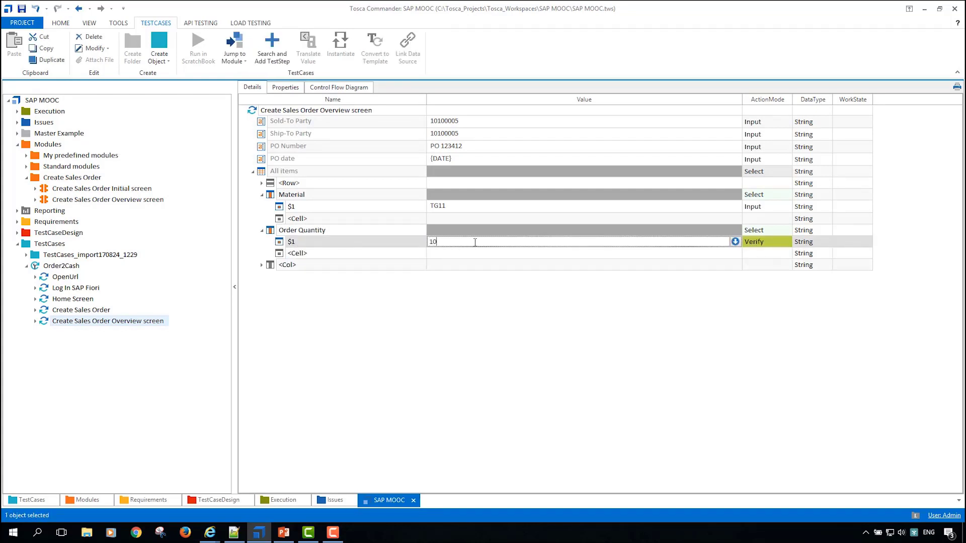
key("Return")
left_click(764, 242)
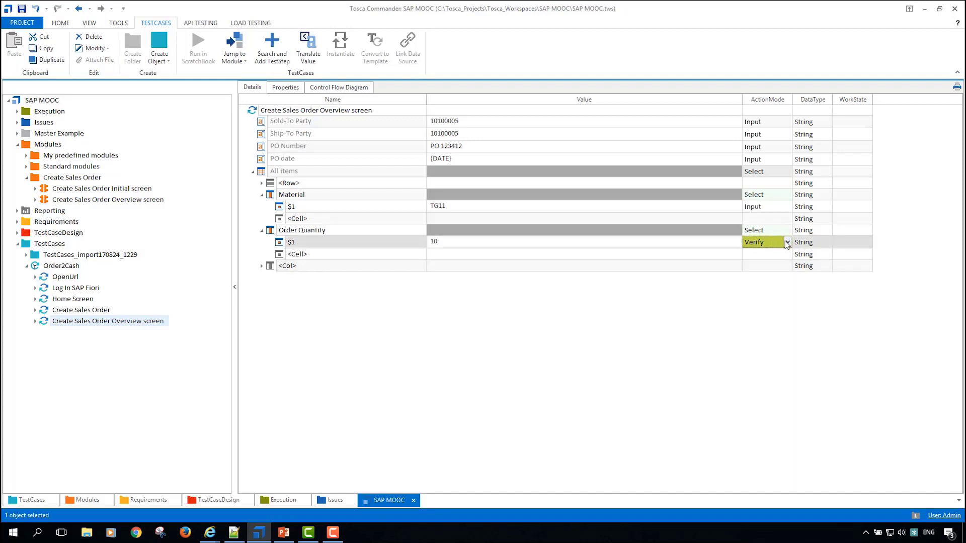
left_click(787, 242)
left_click(754, 258)
left_click(334, 266)
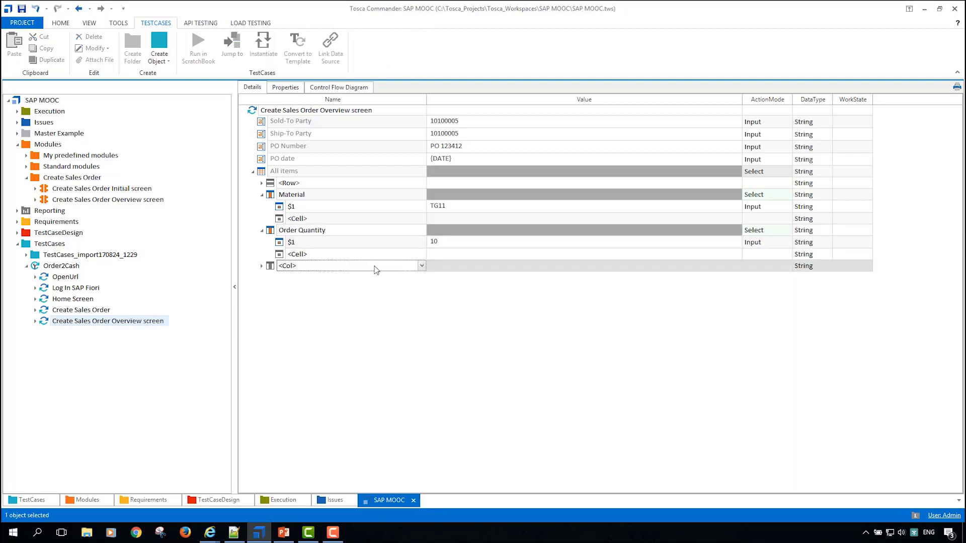
left_click(422, 266)
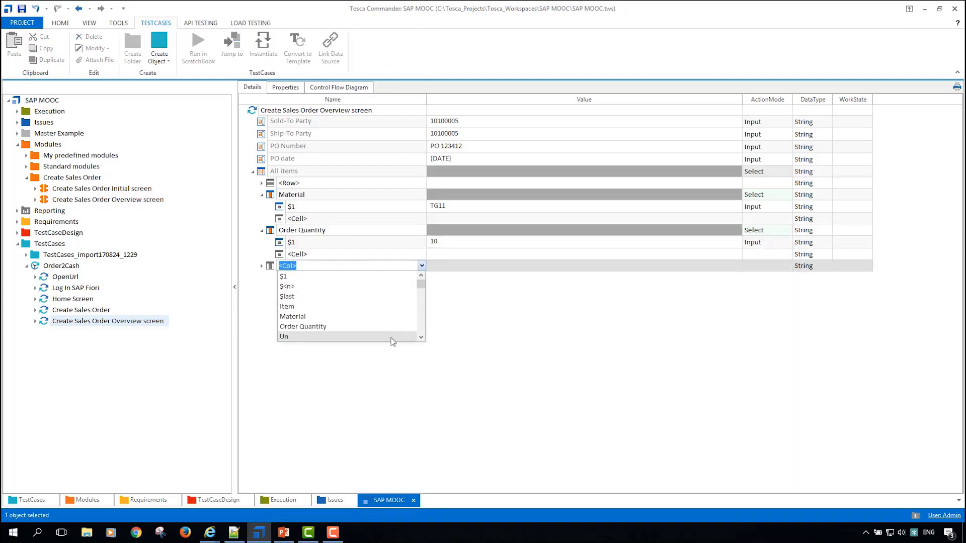
left_click(392, 337)
left_click(466, 269)
left_click(466, 269)
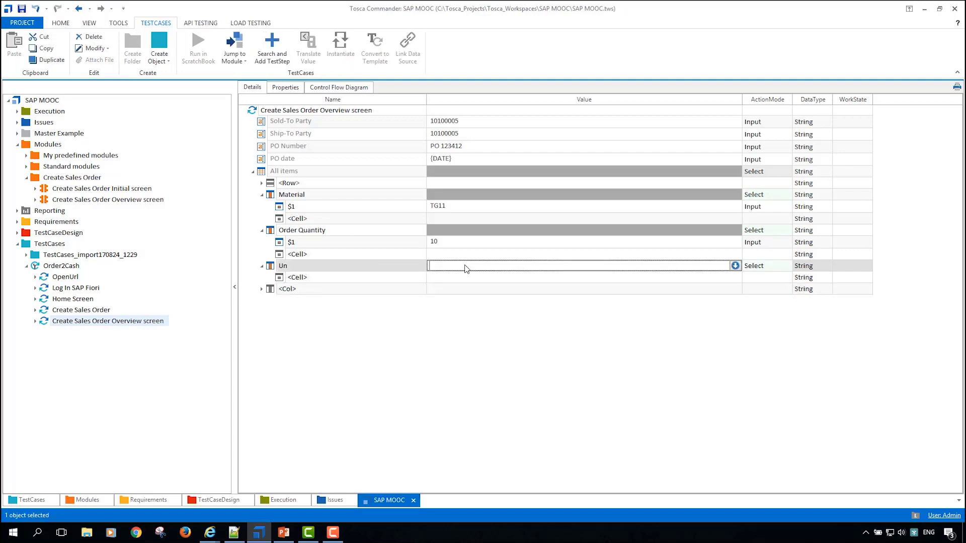
key("alt+Tab")
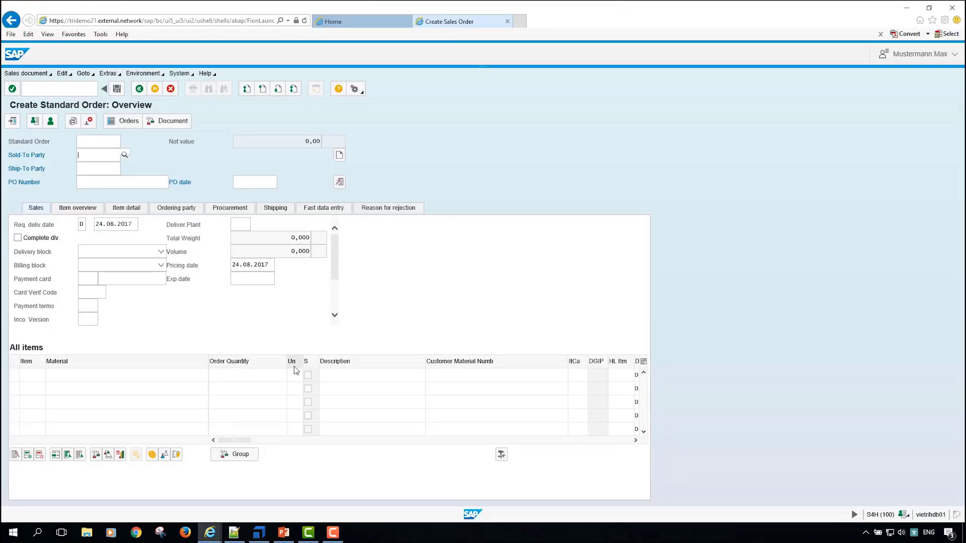
key("alt+Tab")
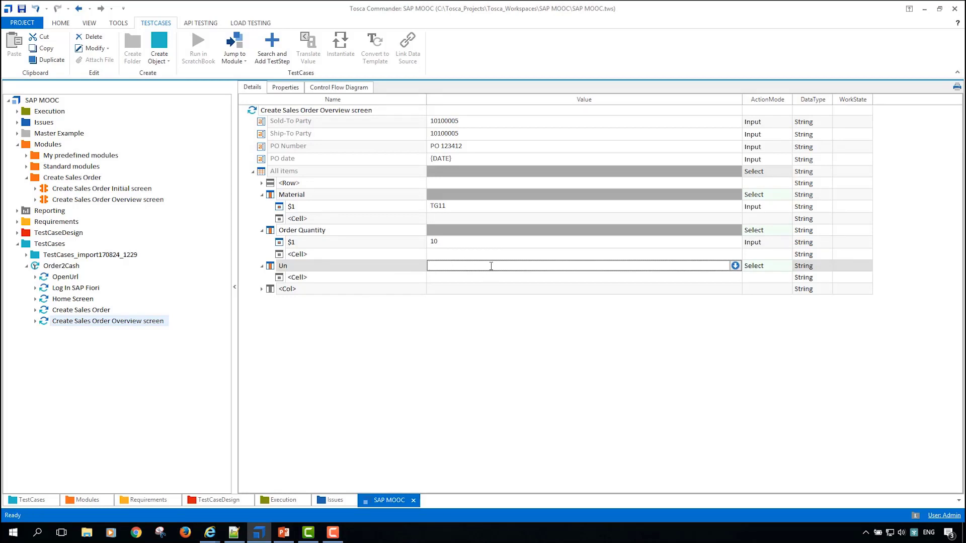
left_click(270, 266)
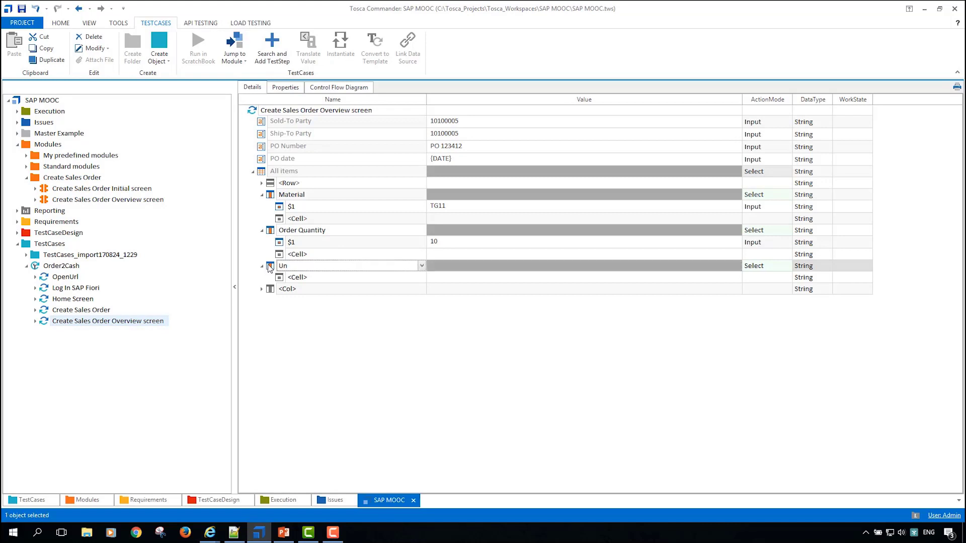
key("Delete")
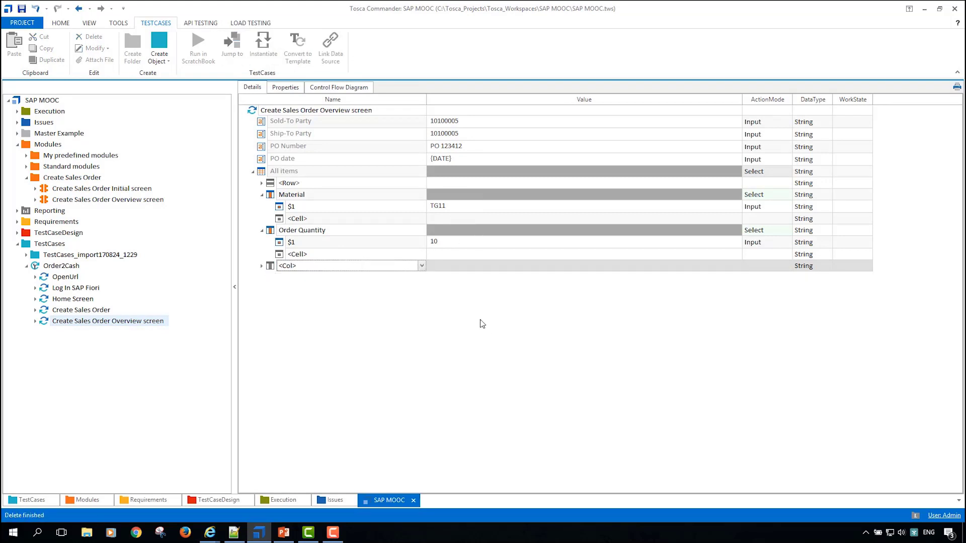
Step: Check that the SAP sales order overview is open and run the Create Sales Order Overview screen step in ScratchBook
key("alt+Tab")
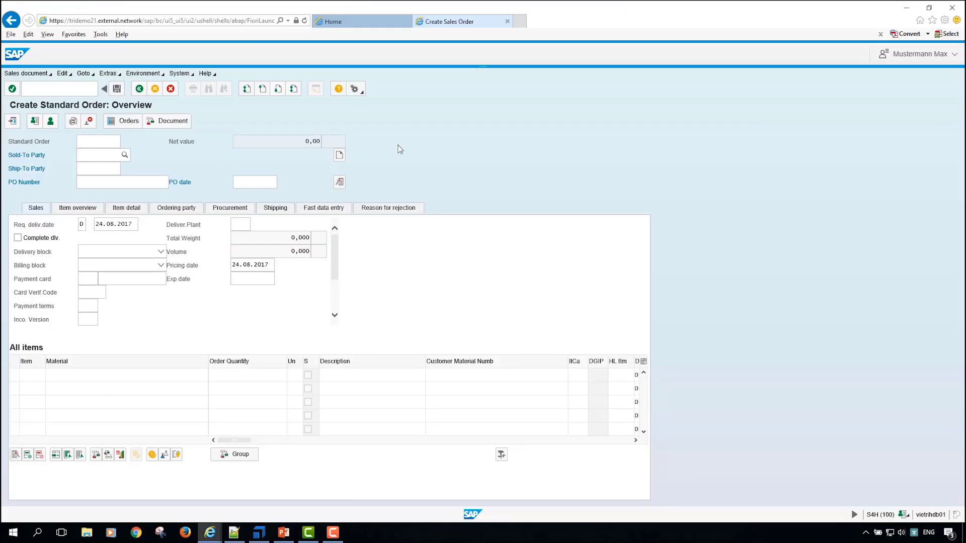
key("alt+Tab")
left_click(257, 112)
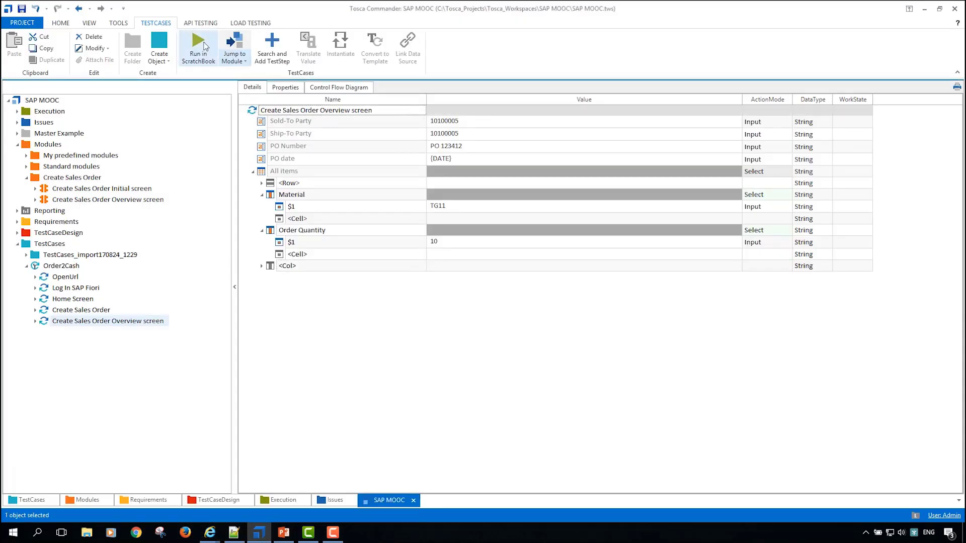
left_click(199, 46)
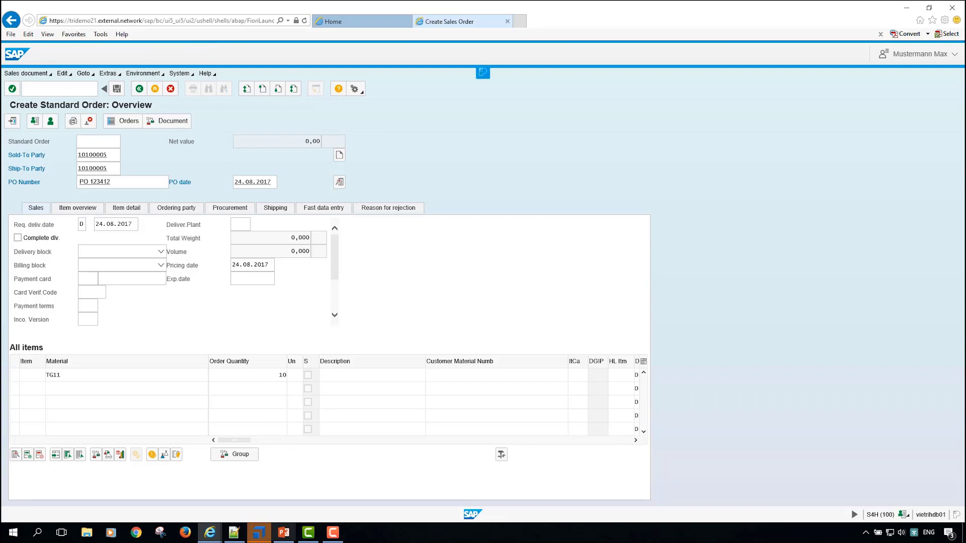
Step: Switch back to Tosca Commander and expand the ScratchBook results of the overview step, including its All items table
left_click(257, 530)
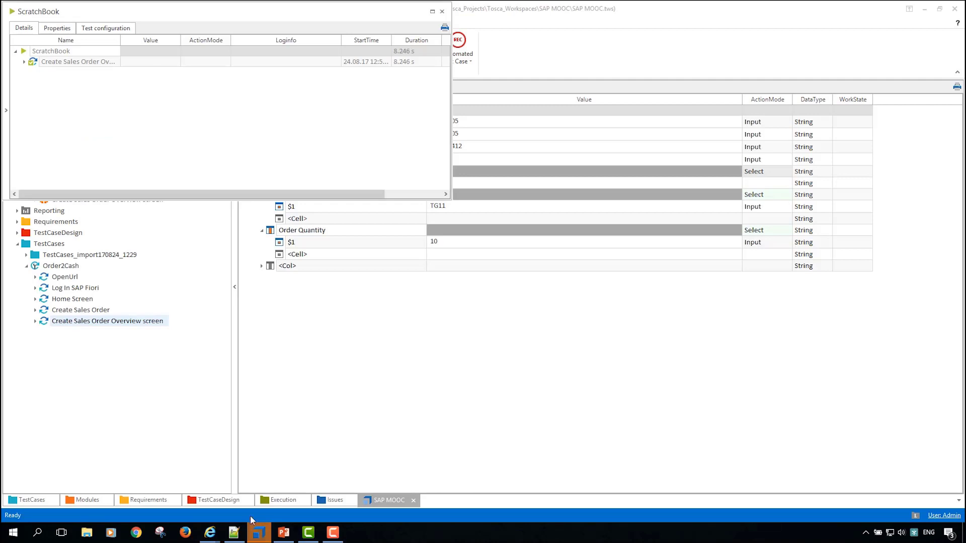
left_click(23, 61)
left_click(33, 115)
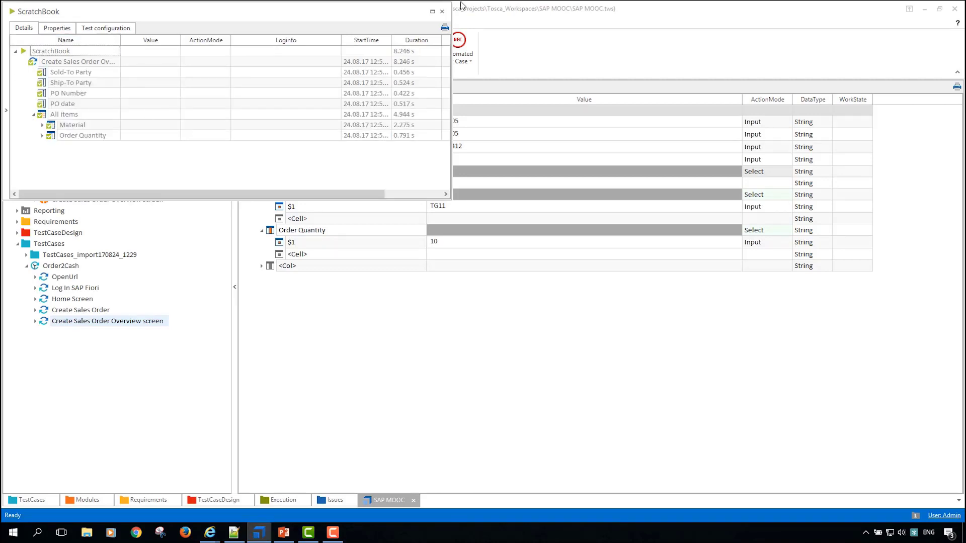
Step: Close the ScratchBook results, check the filled-in sales order overview in the browser, and return to Tosca Commander
left_click_drag(363, 14, 562, 119)
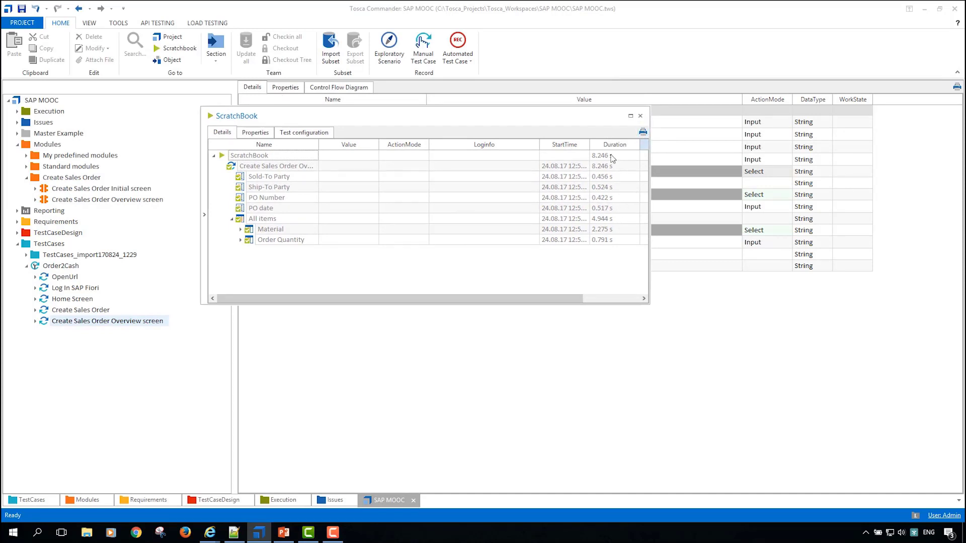
left_click(641, 115)
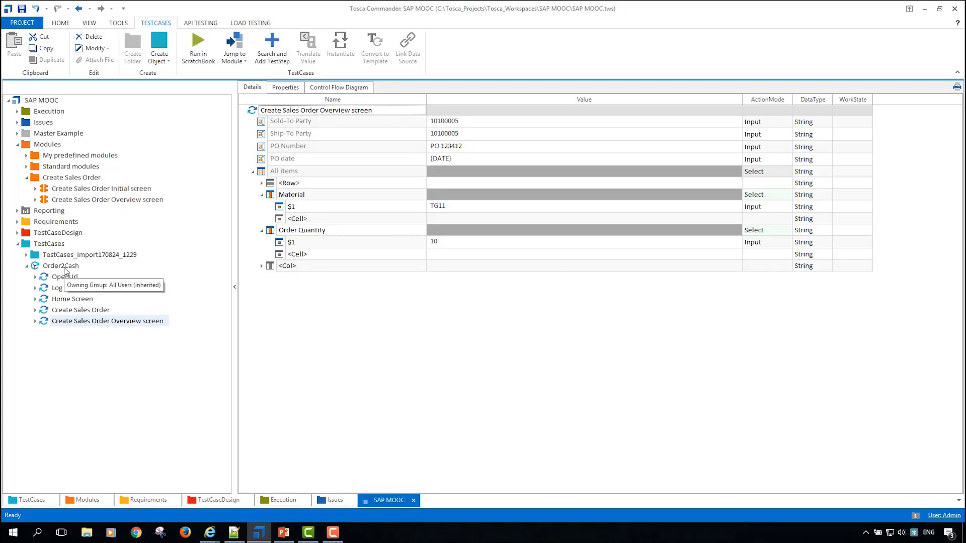
mouse_move(209, 532)
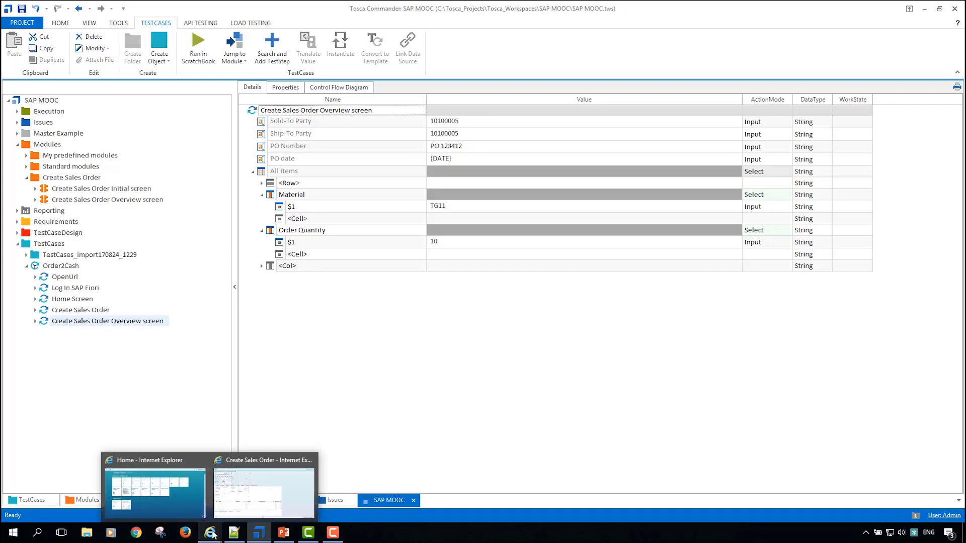
left_click(229, 494)
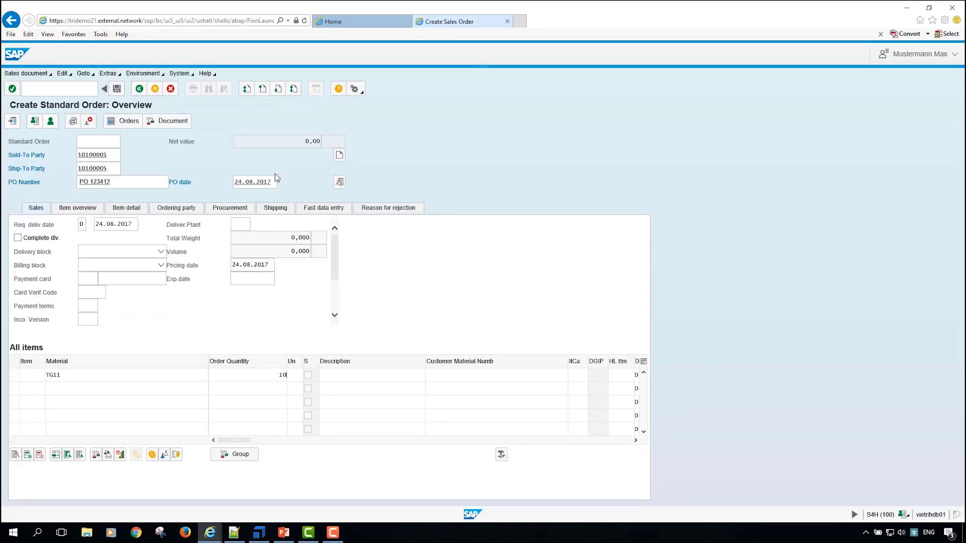
key("alt+Tab")
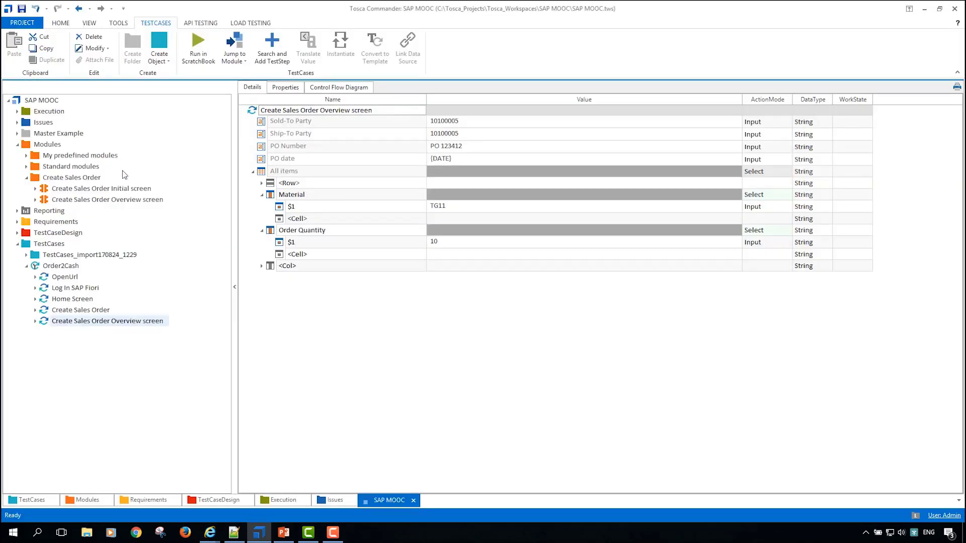
Step: Open the Create Sales Order folder of the TF 1 - OrderToCash InternetExplorer test case under Master Example
left_click(17, 133)
left_click(59, 155)
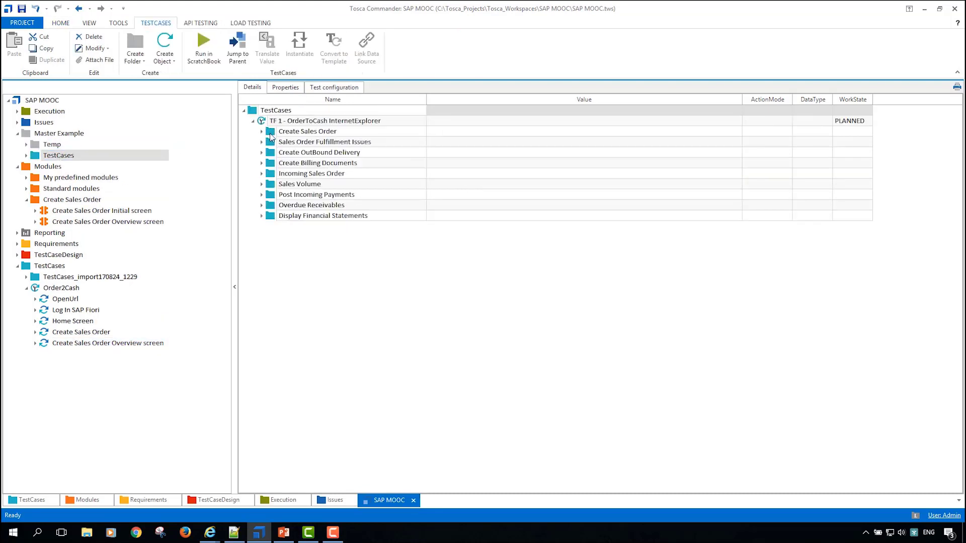
double_click(270, 134)
Step: Widen the details area and expand Log In_Reference to show the values of its OpenUrl and Log In SAP Fiori steps
left_click(253, 132)
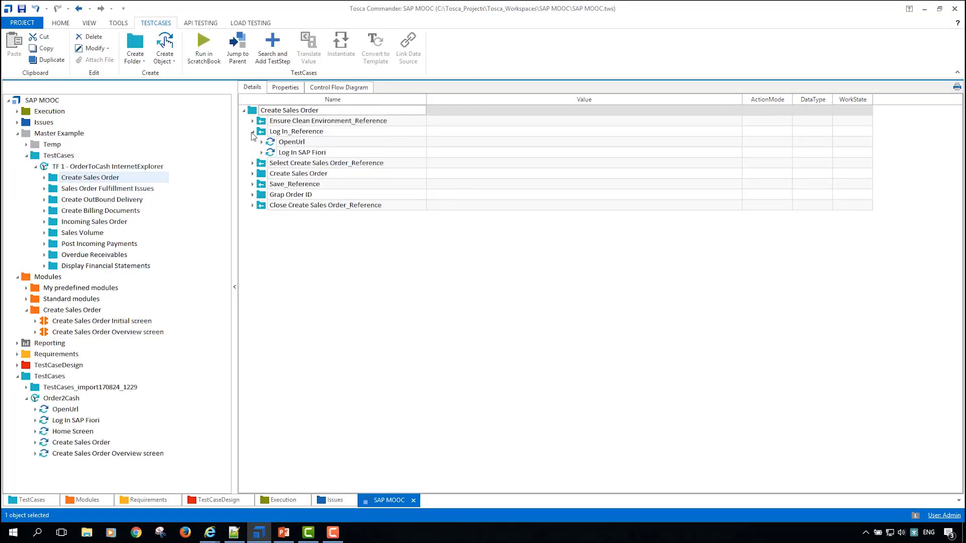
left_click_drag(234, 135, 150, 136)
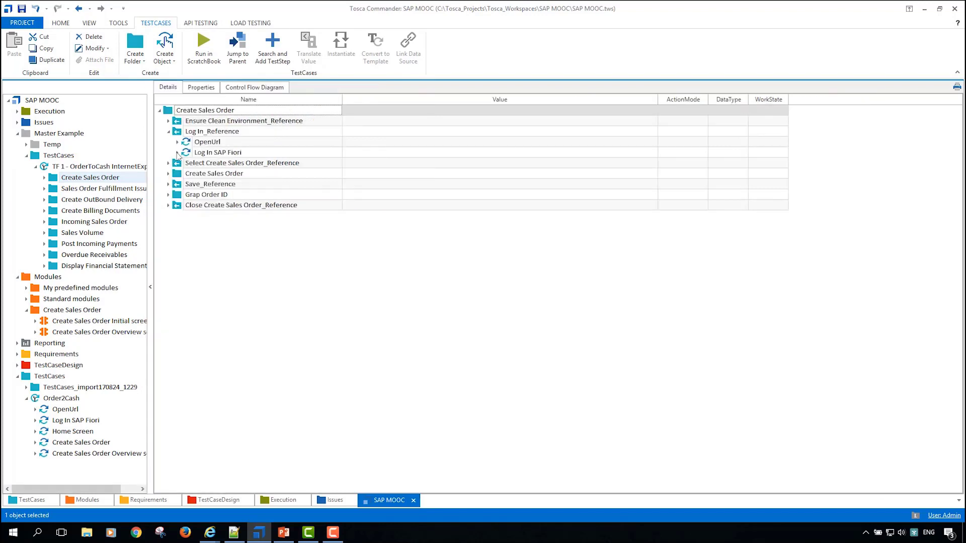
left_click(170, 168)
left_click(177, 153)
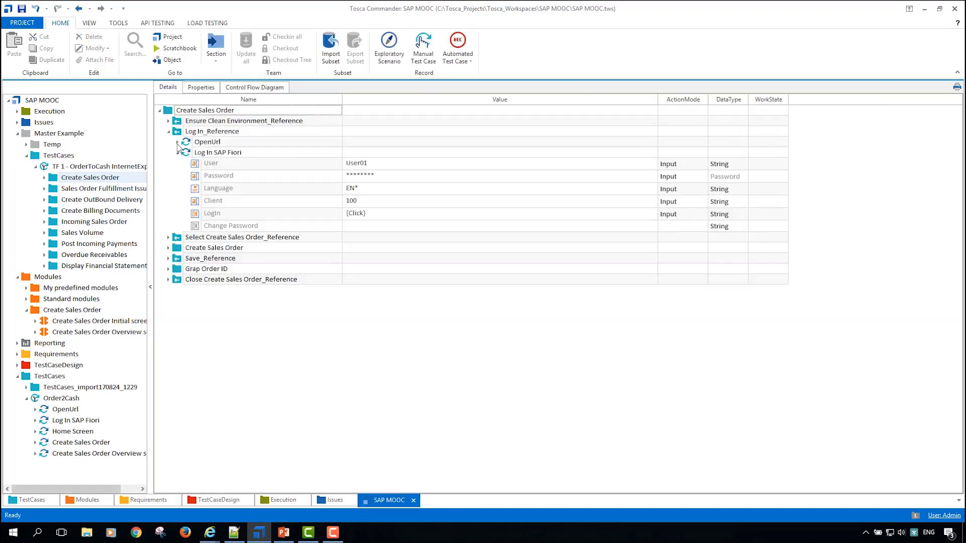
left_click(178, 142)
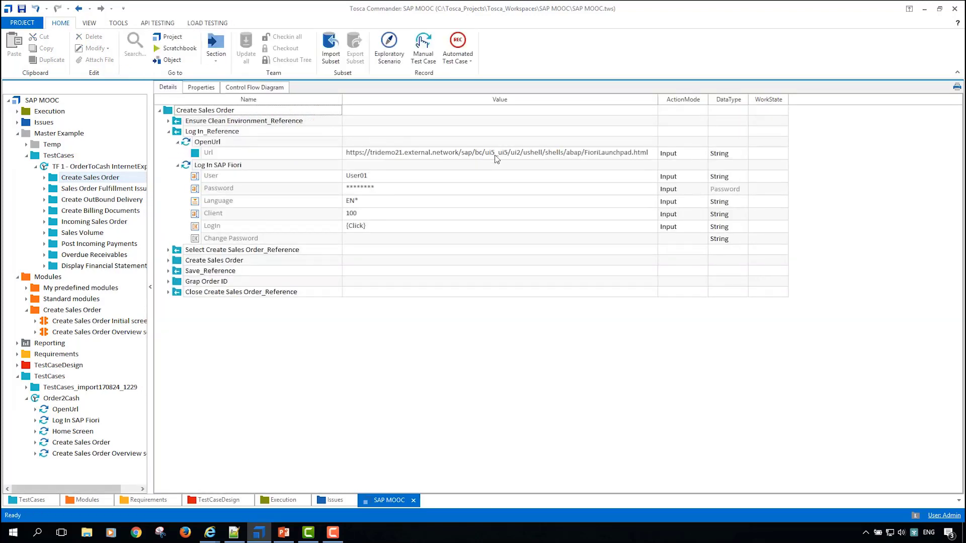
Step: Expand Select Create Sales Order_Reference and hide the DoNothing test step values
left_click(169, 250)
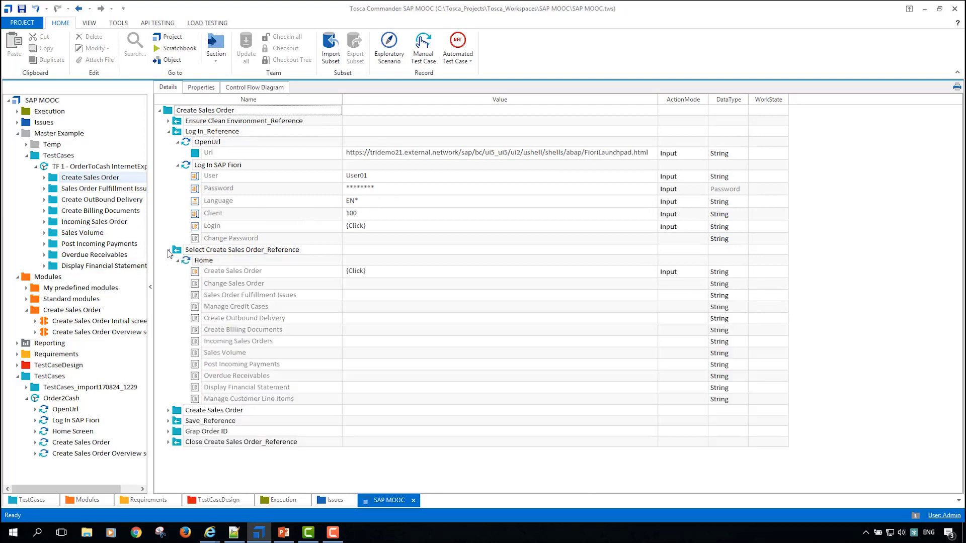
left_click(89, 23)
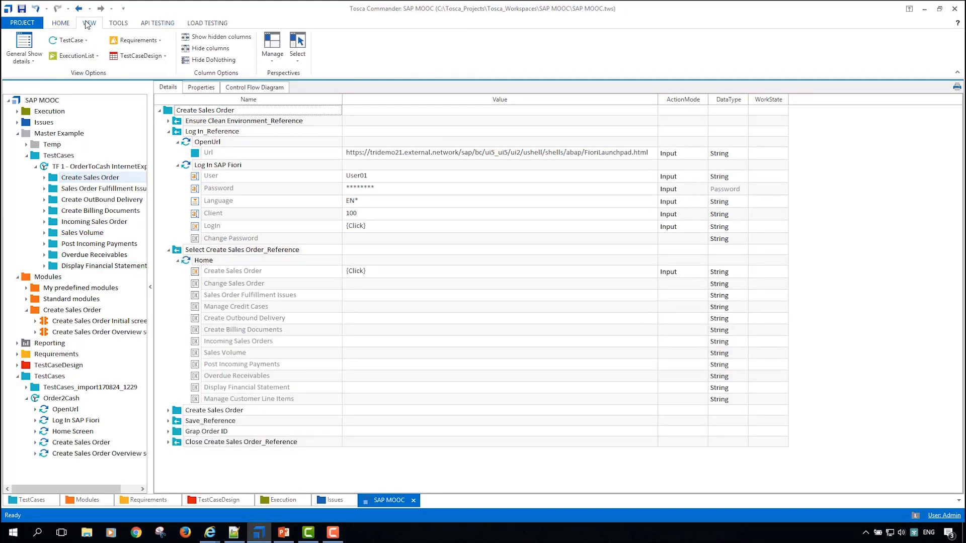
left_click(224, 62)
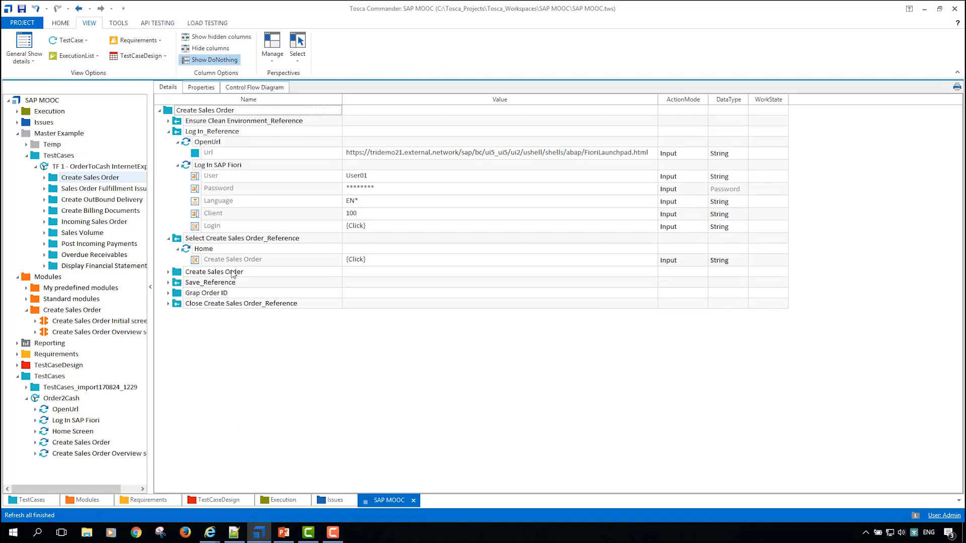
Step: Expand the nested Create Sales Order folder and its Create Sales Order-Details step to review their input values
left_click(168, 272)
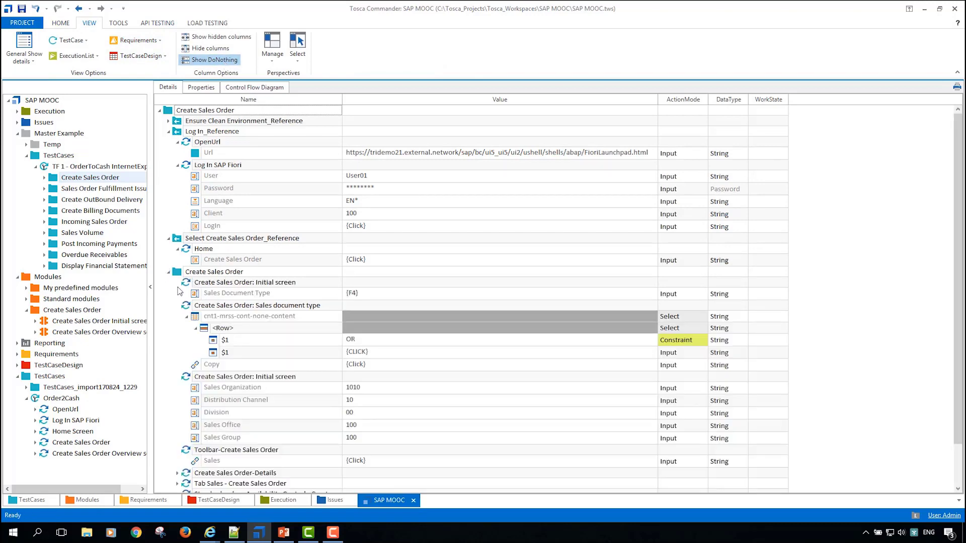
scroll(349, 290, "down", 2)
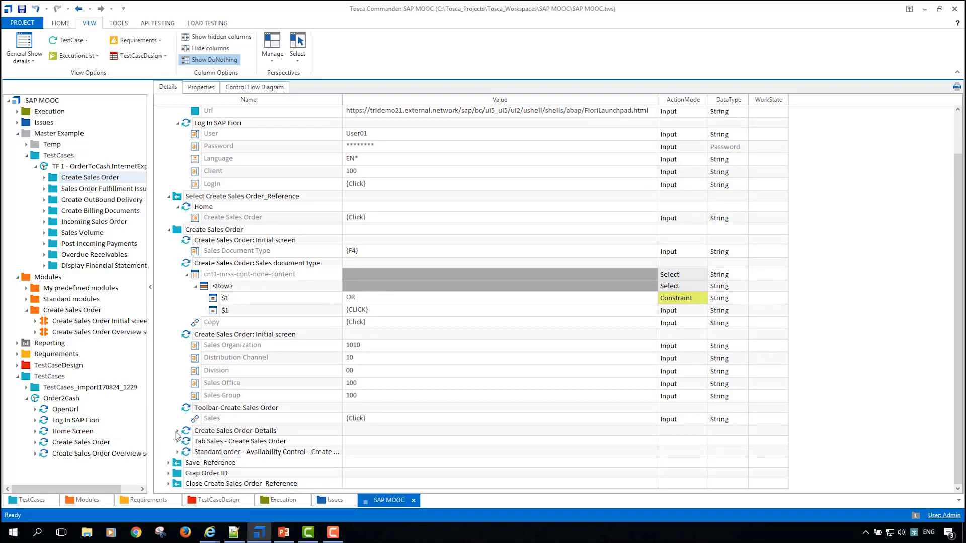
left_click(177, 431)
scroll(221, 407, "down", 1)
scroll(221, 407, "down", 1)
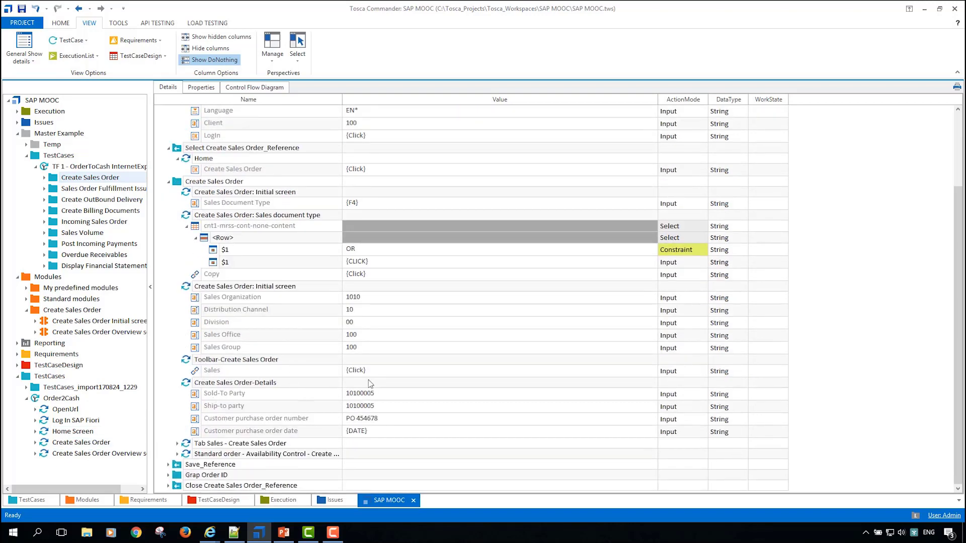
Step: Expand the Tab Sales - Create Sales Order step and examine its delivery block and billing block values
left_click(177, 443)
scroll(189, 436, "down", 1)
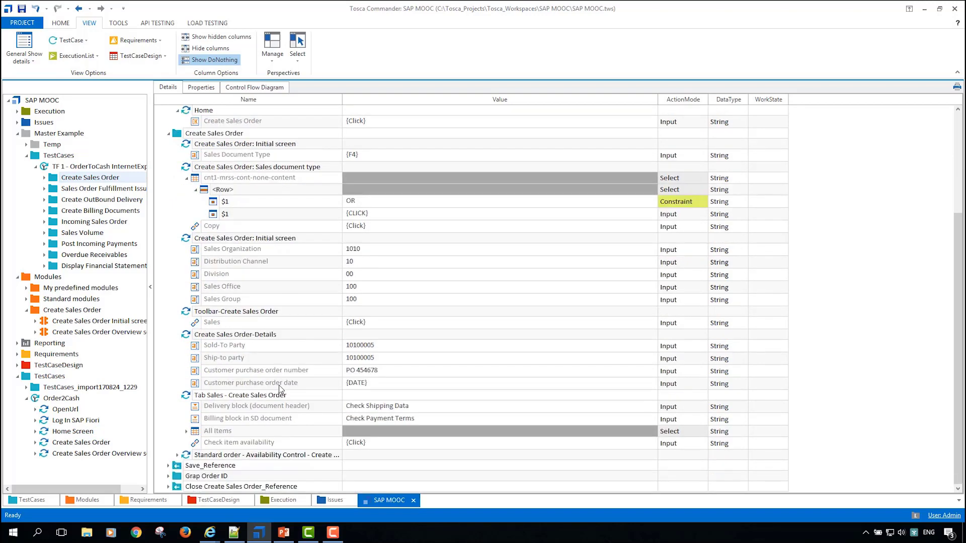
left_click(244, 408)
left_click(272, 419)
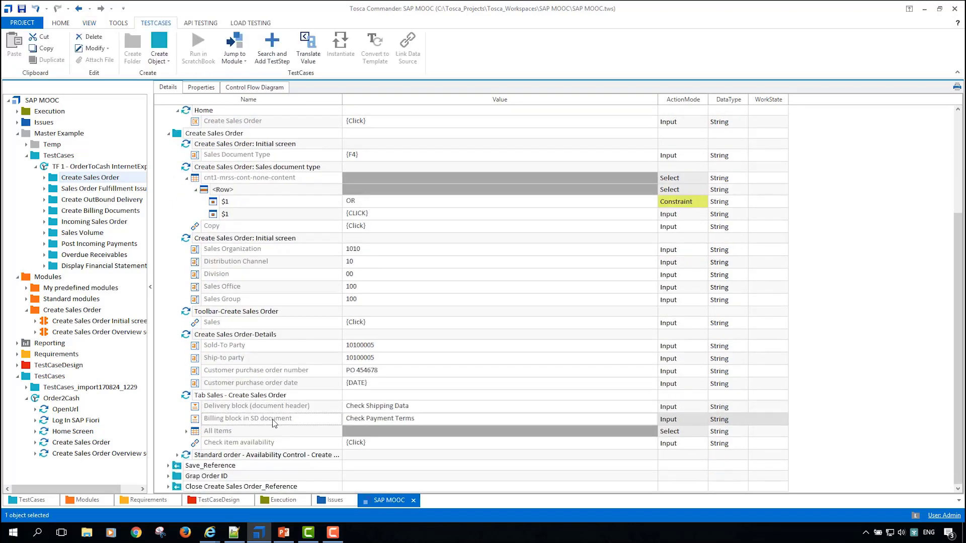
Step: Expand the All Items table down to the first-cell text boxes of the Material and Order Quantity columns
left_click(187, 432)
scroll(189, 436, "down", 1)
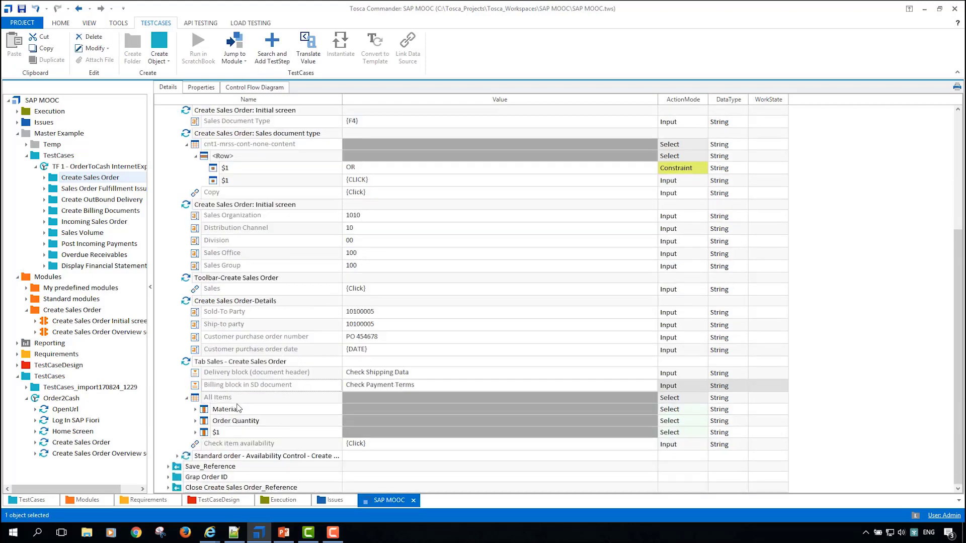
left_click(196, 409)
scroll(208, 425, "down", 1)
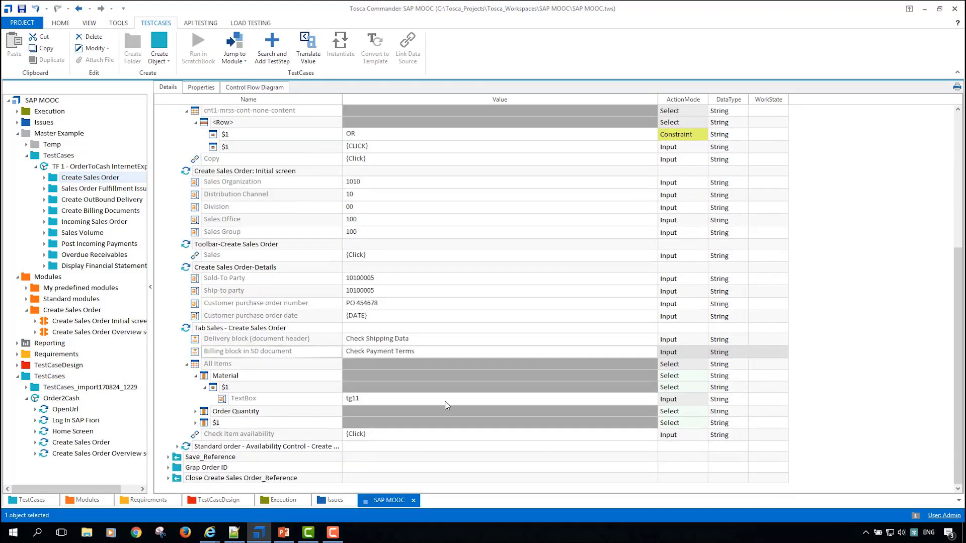
left_click(195, 412)
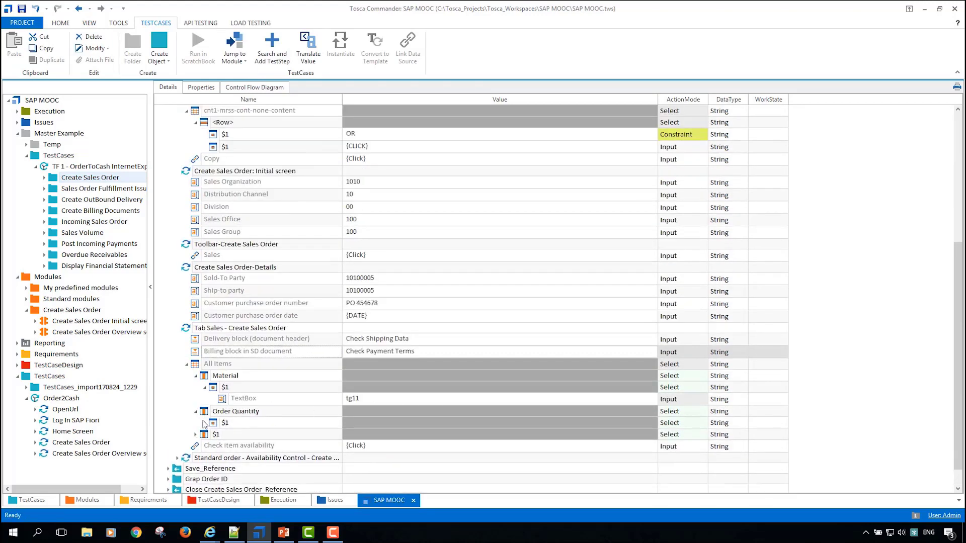
left_click(205, 423)
scroll(323, 409, "down", 1)
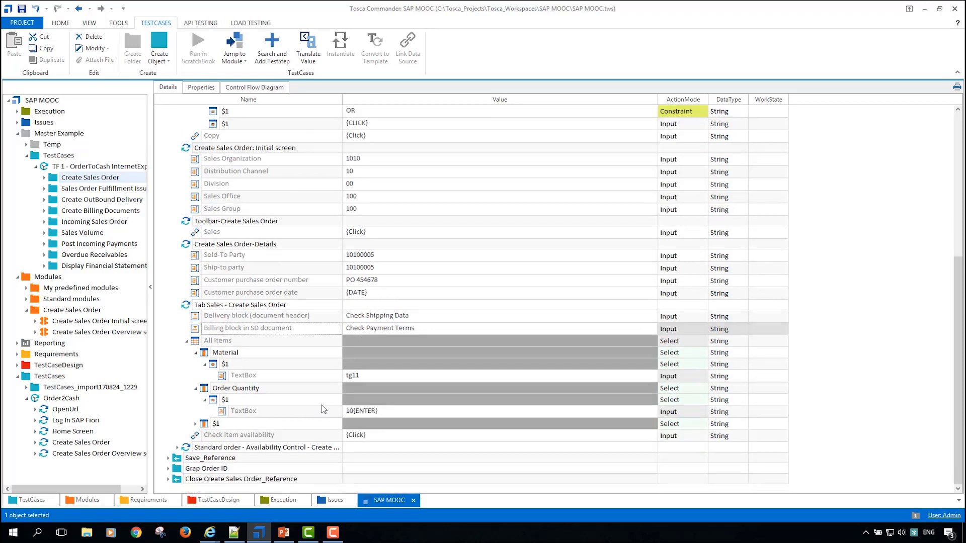
Step: Expand the Standard order - Availability Control step and the Save_Reference block to review their actions
left_click(178, 447)
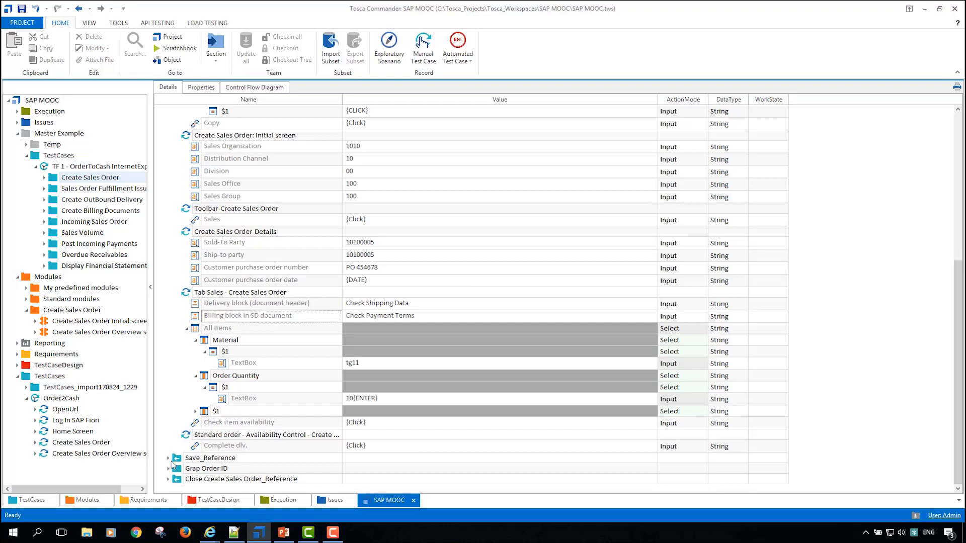
left_click(169, 458)
scroll(302, 433, "down", 2)
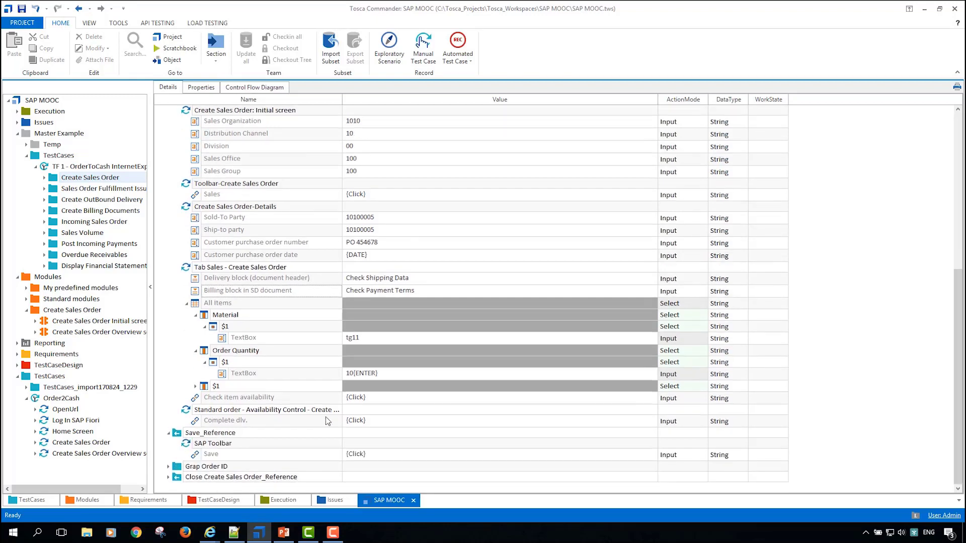
Step: Expand the Grap Order ID folder and examine the WaitOn and Verify values of its SAP Statusbar step
left_click(168, 466)
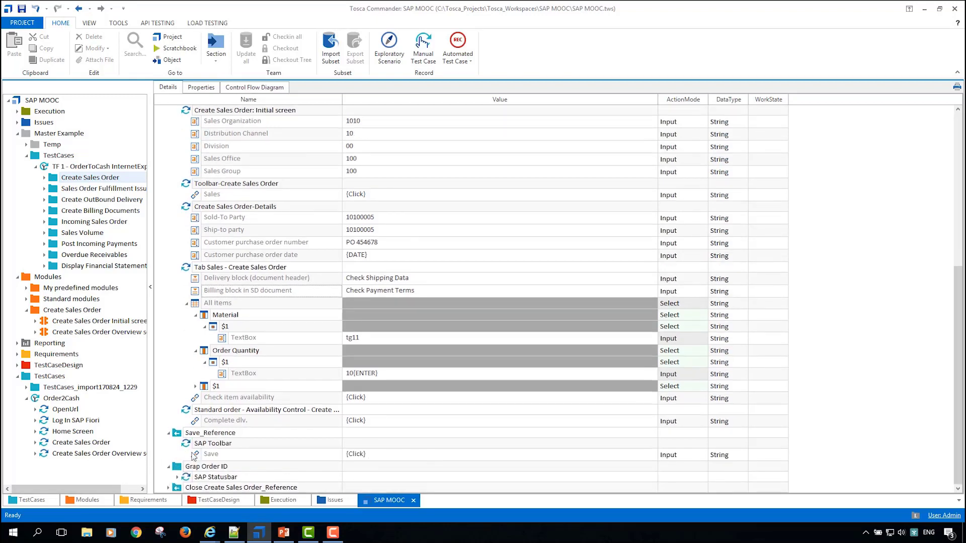
scroll(224, 455, "down", 1)
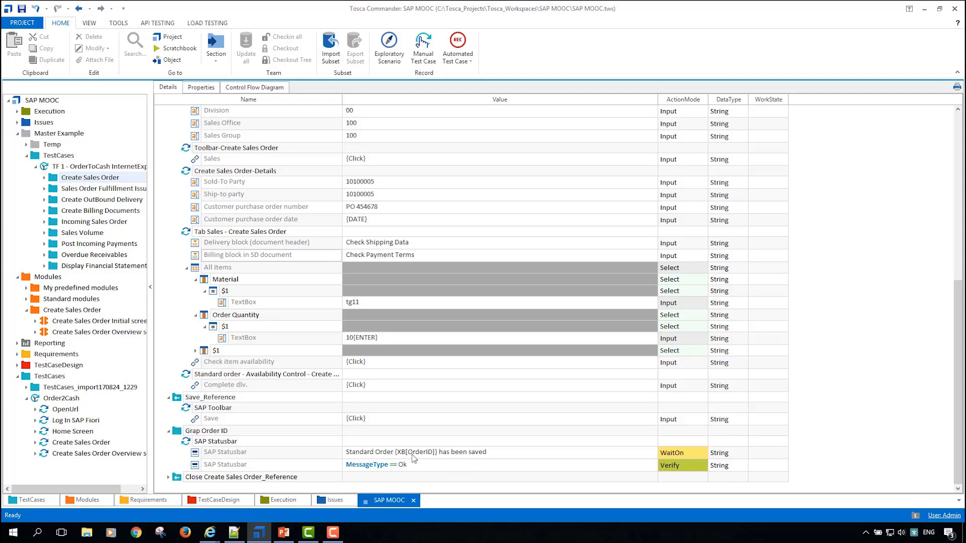
left_click(429, 469)
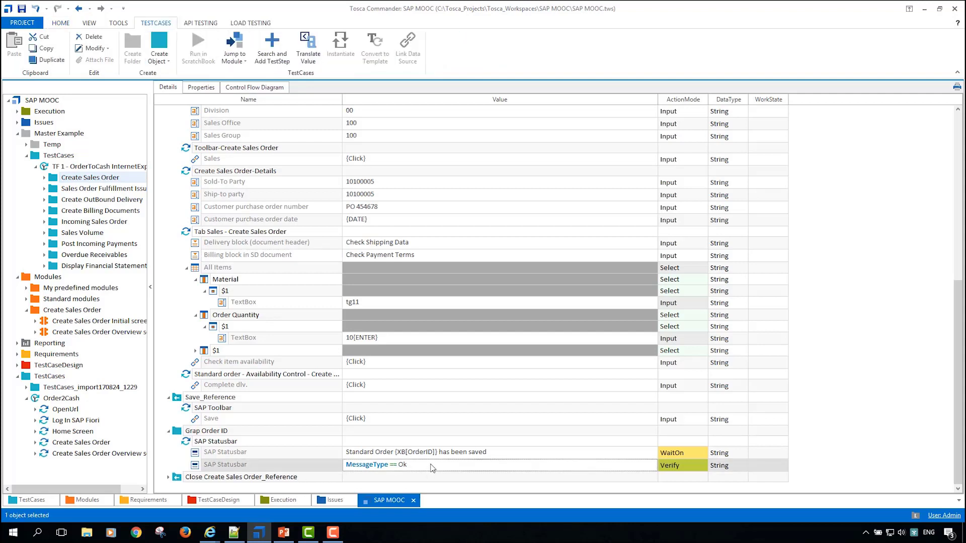
left_click(431, 467)
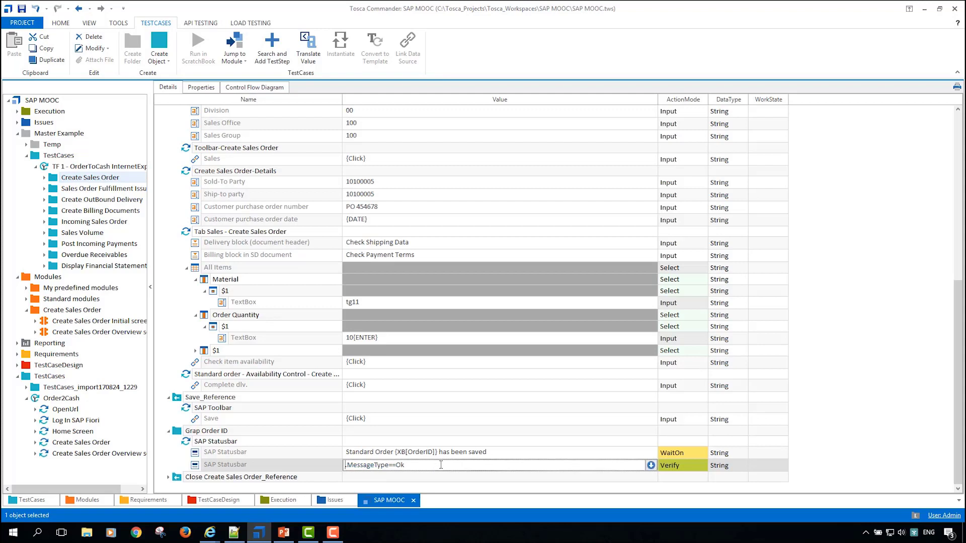
left_click(309, 455)
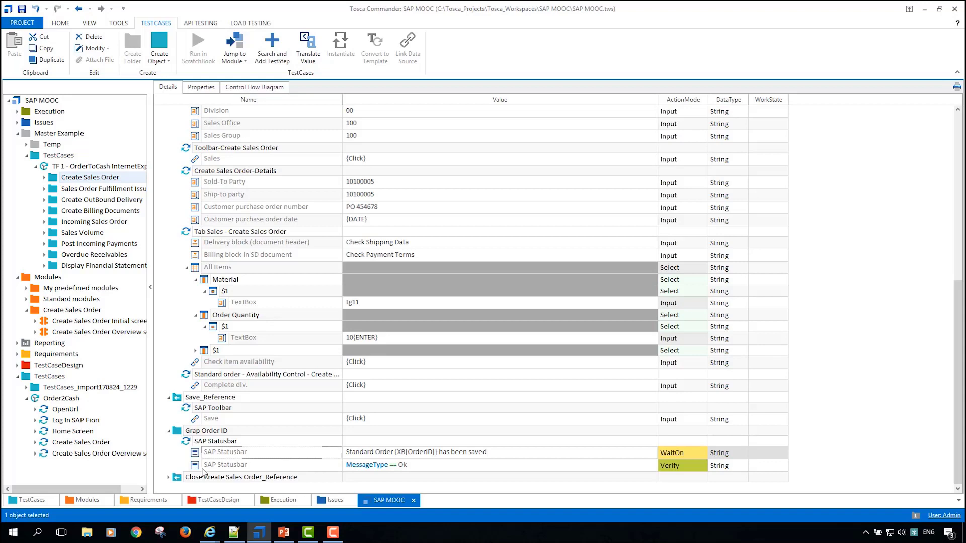
Step: Expand Close Create Sales Order_Reference, check the Home and Create Sales Order tabs in the browser, and return to Tosca Commander
left_click(168, 478)
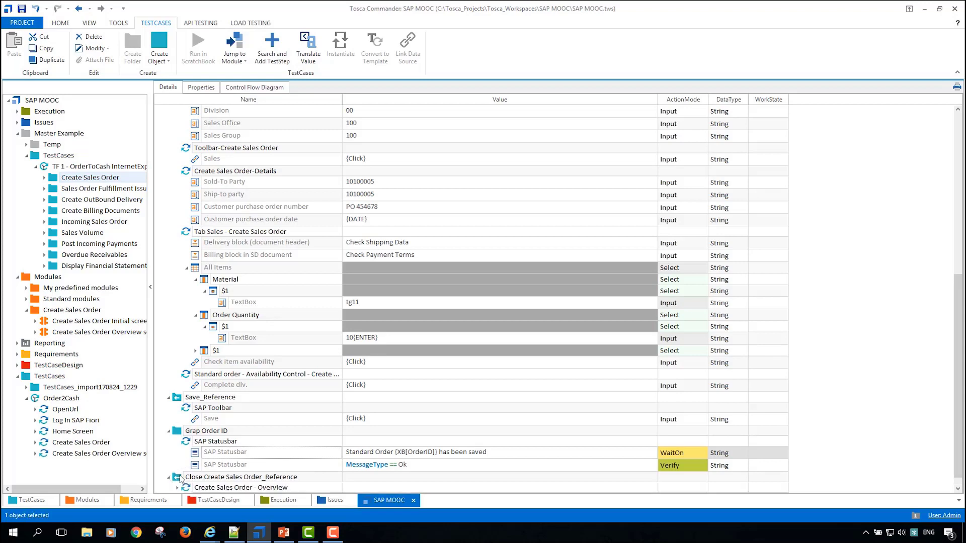
left_click(176, 476)
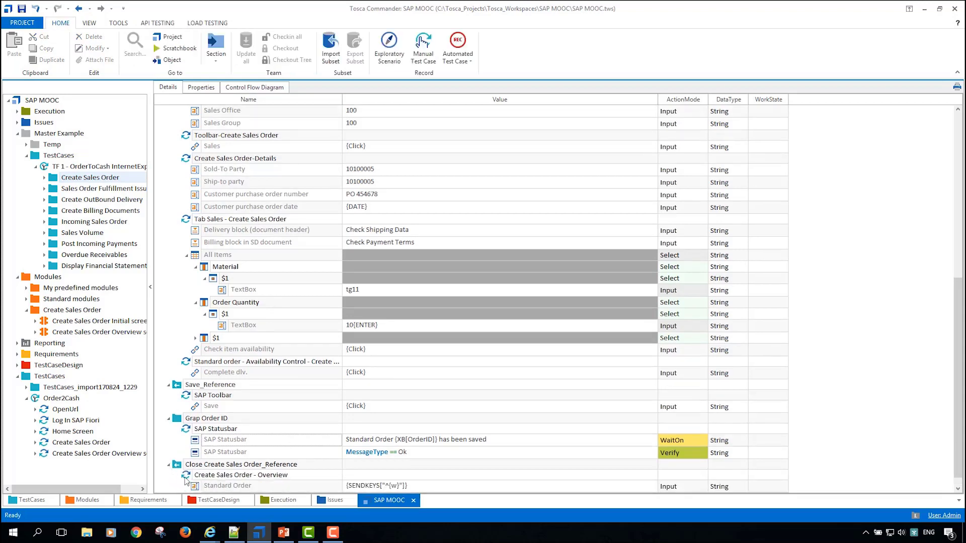
key("alt+Tab")
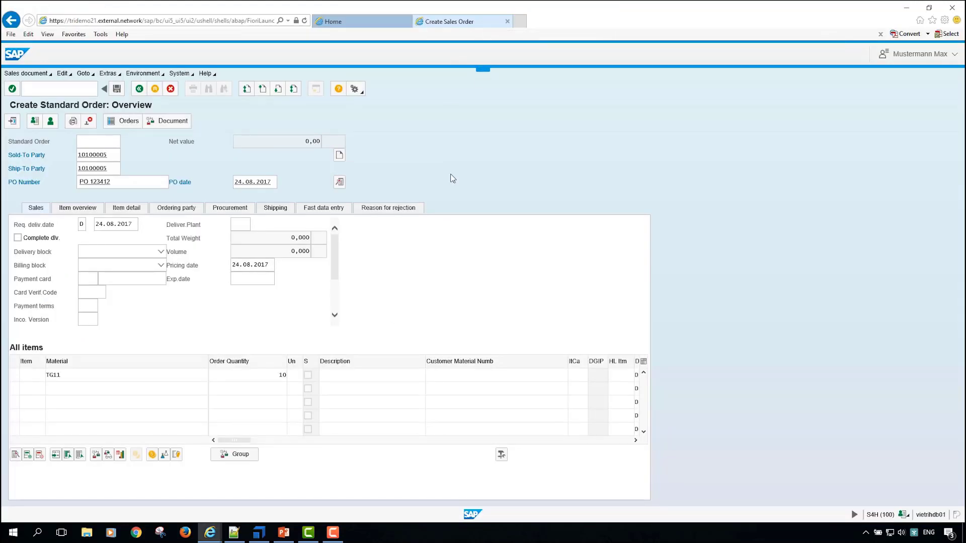
left_click(382, 22)
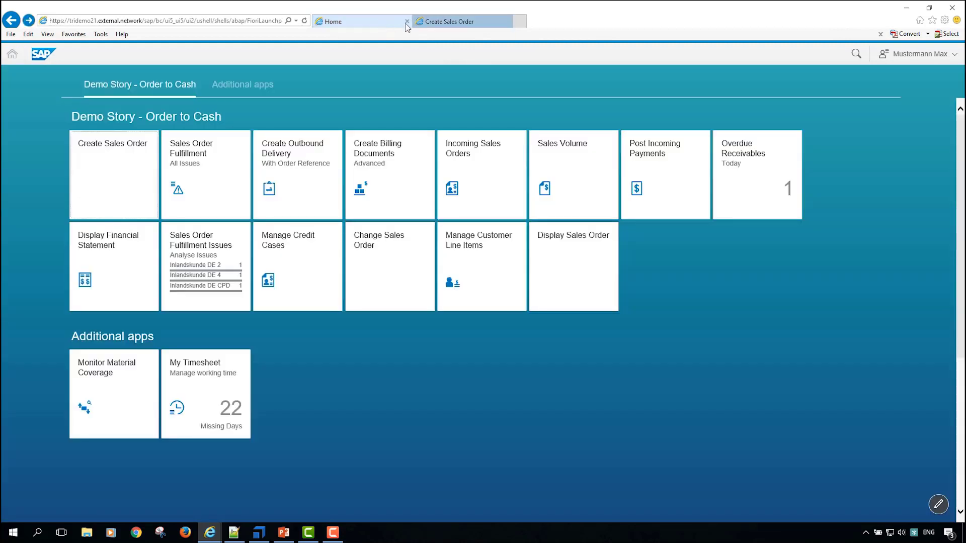
left_click(451, 20)
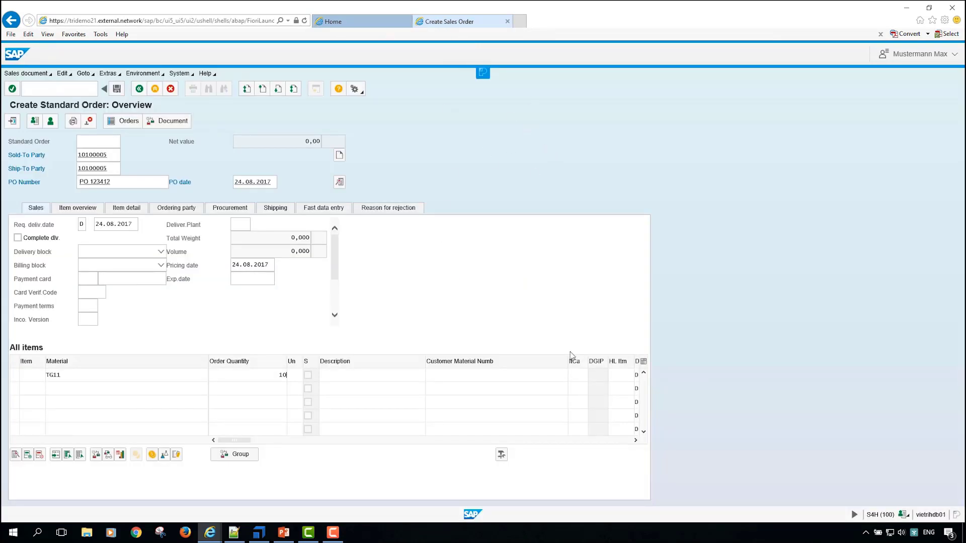
key("alt+Tab")
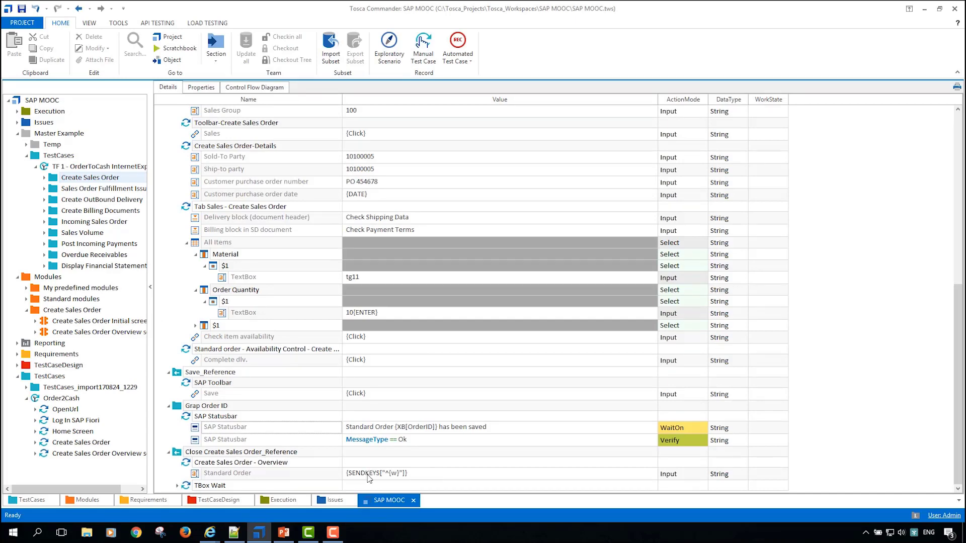
Step: Switch to the browser, close the Create Sales Order page, and return to Tosca Commander
key("alt+Tab")
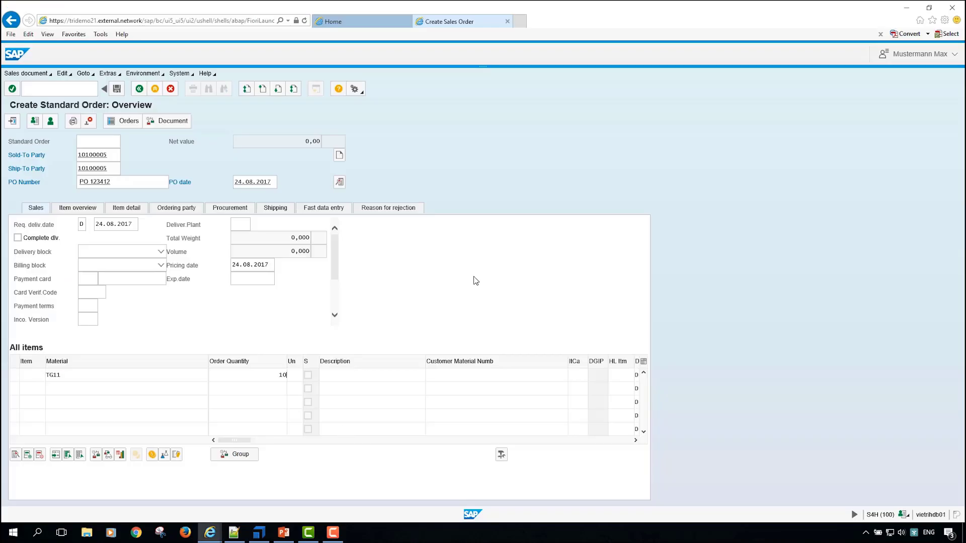
key("ctrl+w")
key("alt+Tab")
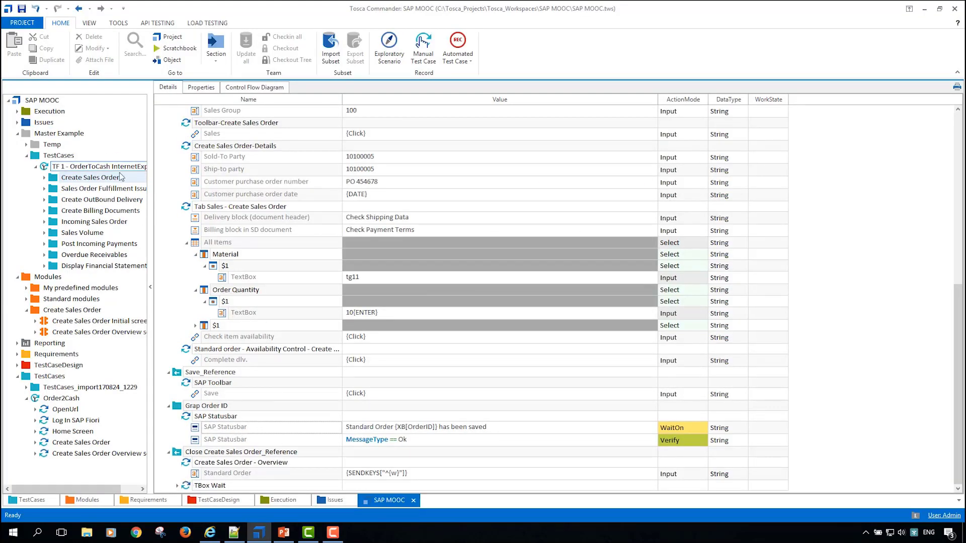
Step: Open the Master Example's Sales Order Fulfillment Issues folder and expand Starting Sales Fullfillement down to the Home step's action
left_click(107, 167)
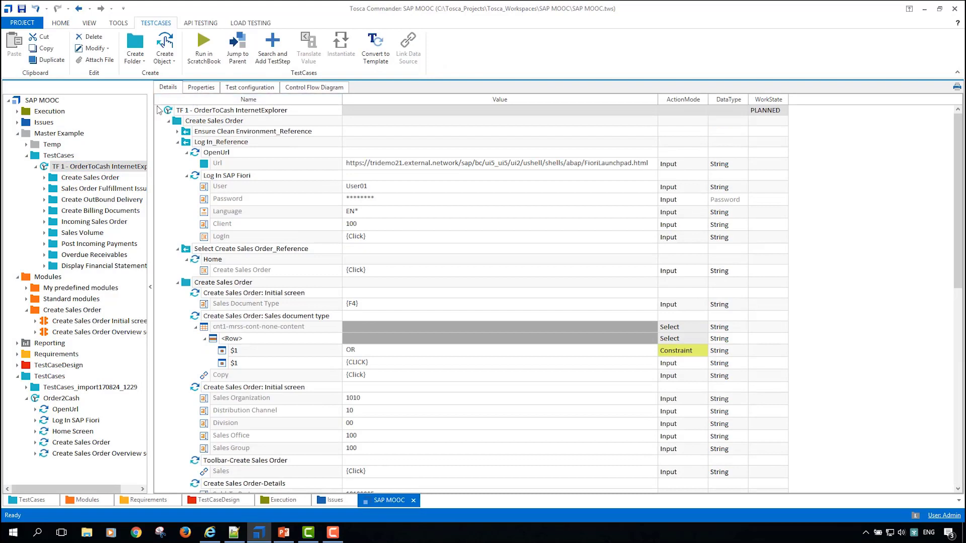
key("Down")
key("Down")
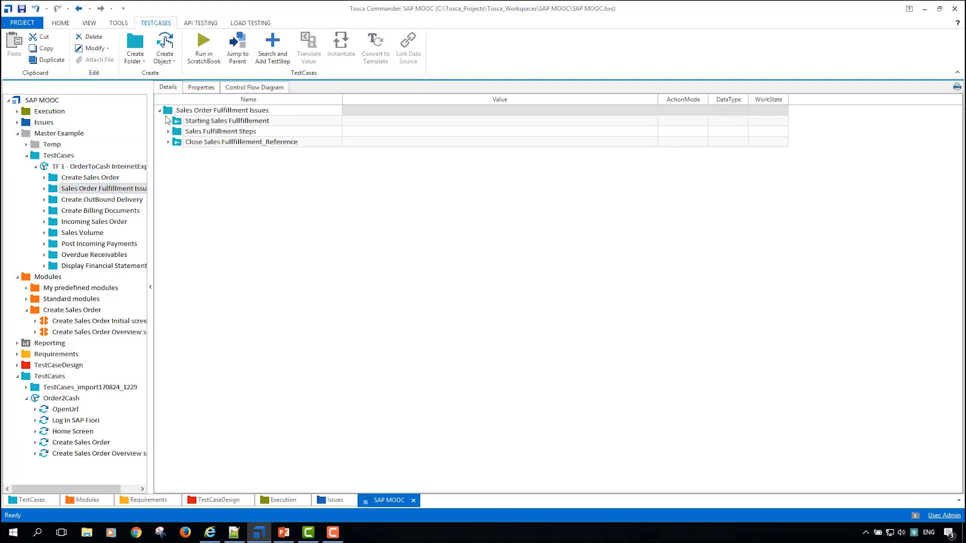
left_click(168, 121)
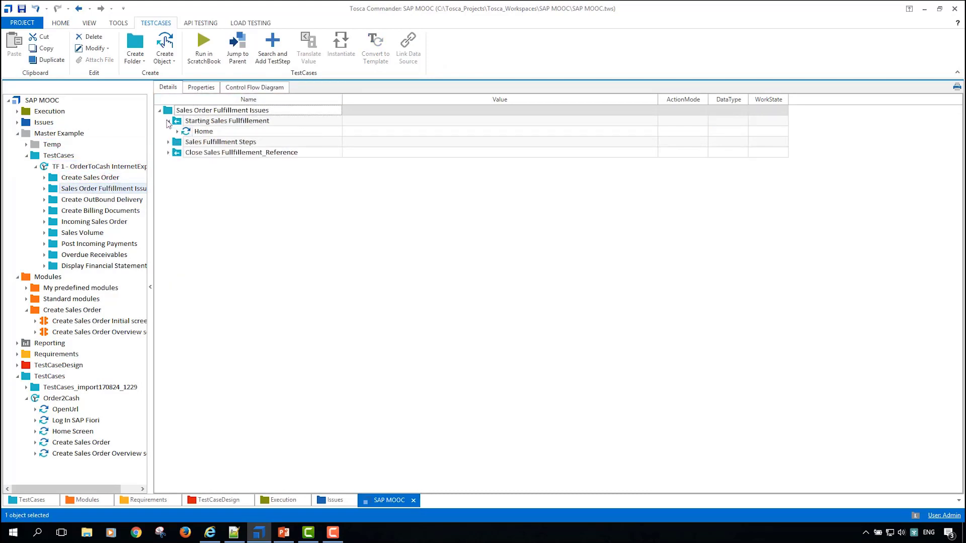
left_click(178, 132)
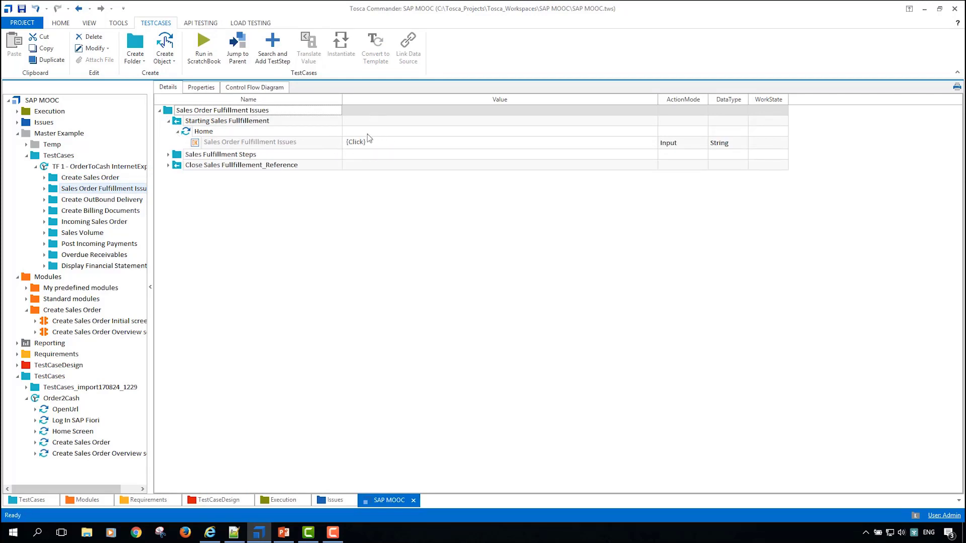
Step: Check the Fiori home tiles in the browser, then expand Sales Fulfillment Steps in Tosca Commander and fit the Name column to its content
key("alt+Tab")
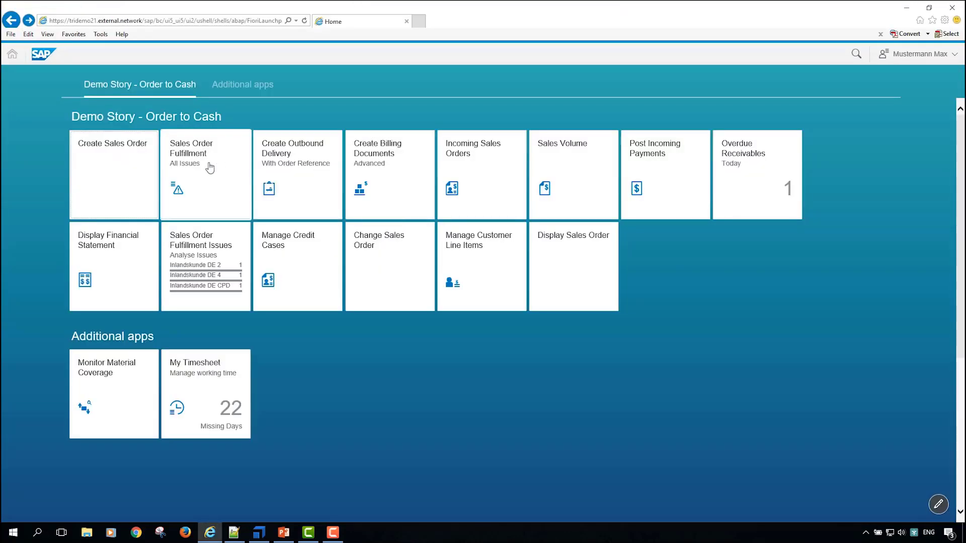
key("alt+Tab")
left_click(168, 155)
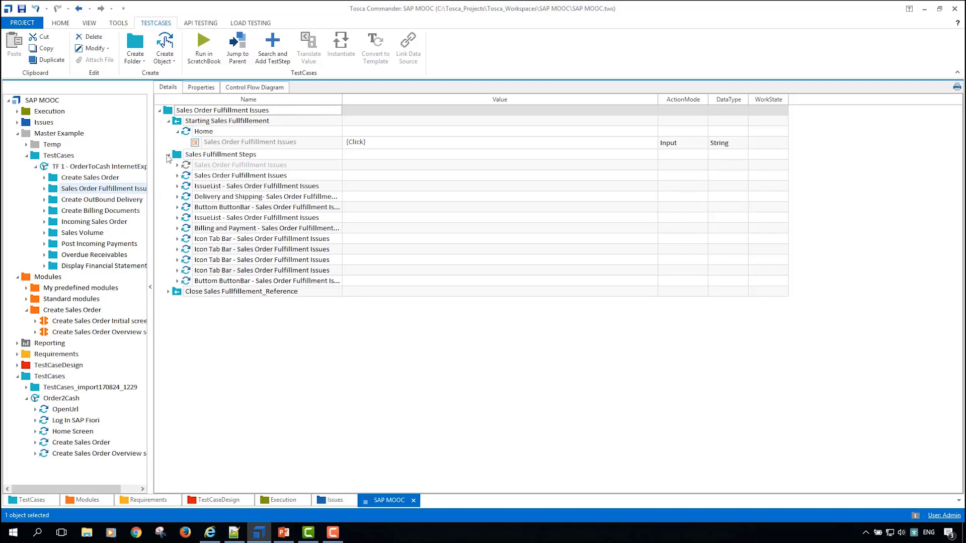
double_click(343, 99)
Step: In the browser, open the Sales Order Fulfillment app from the Fiori home page and open the first listed issue's details
key("alt+Tab")
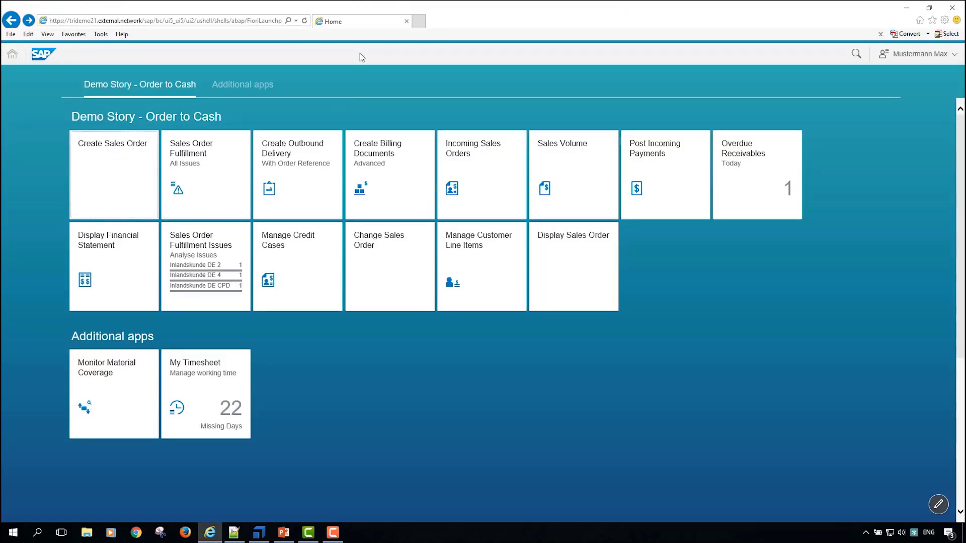
left_click(129, 183)
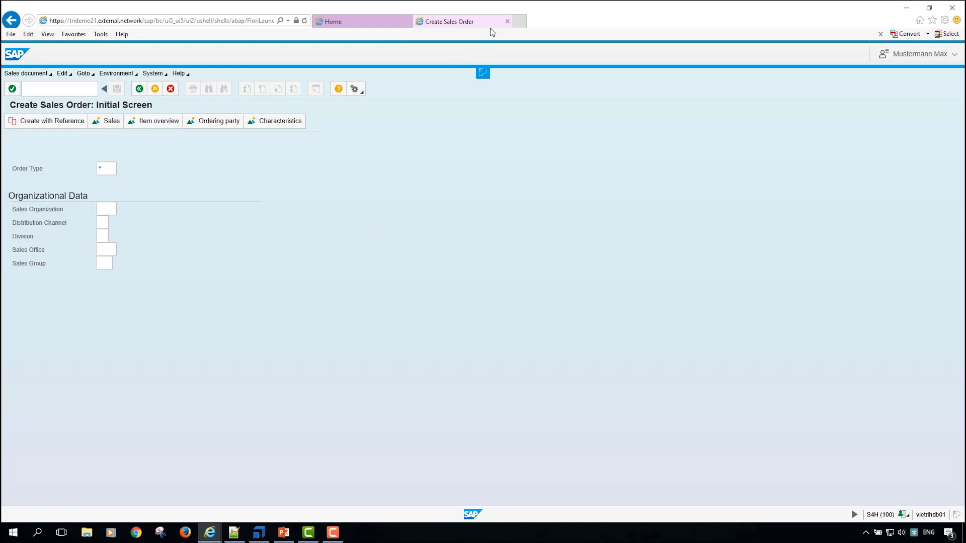
left_click(507, 21)
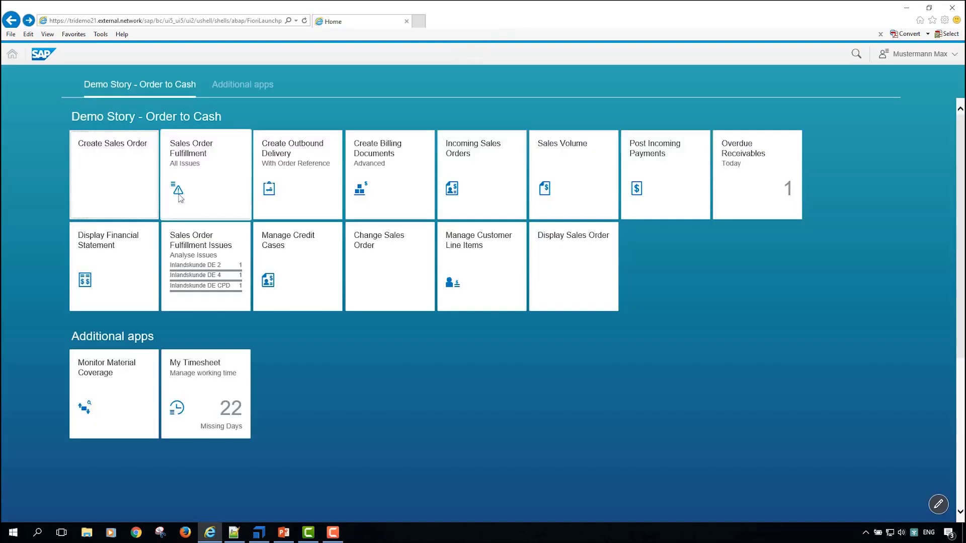
left_click(180, 197)
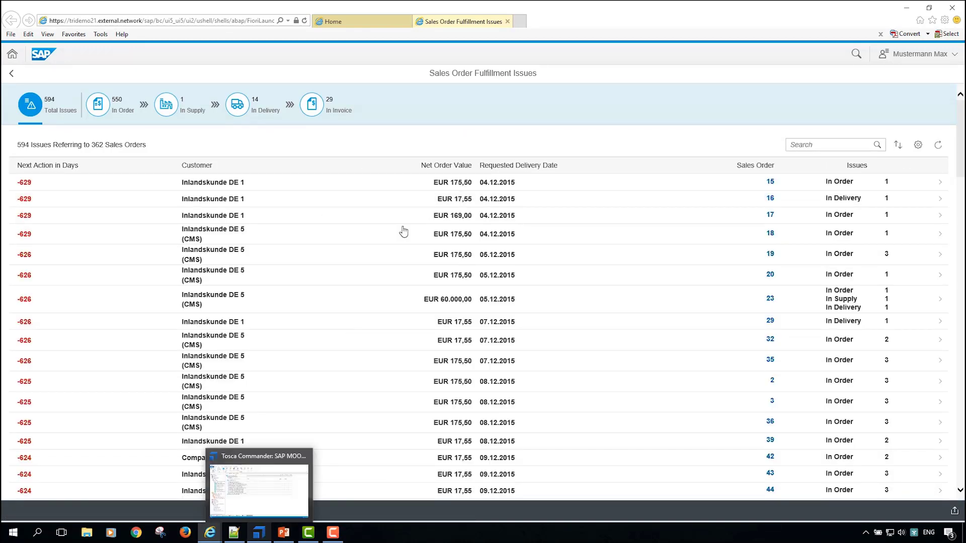
left_click(706, 186)
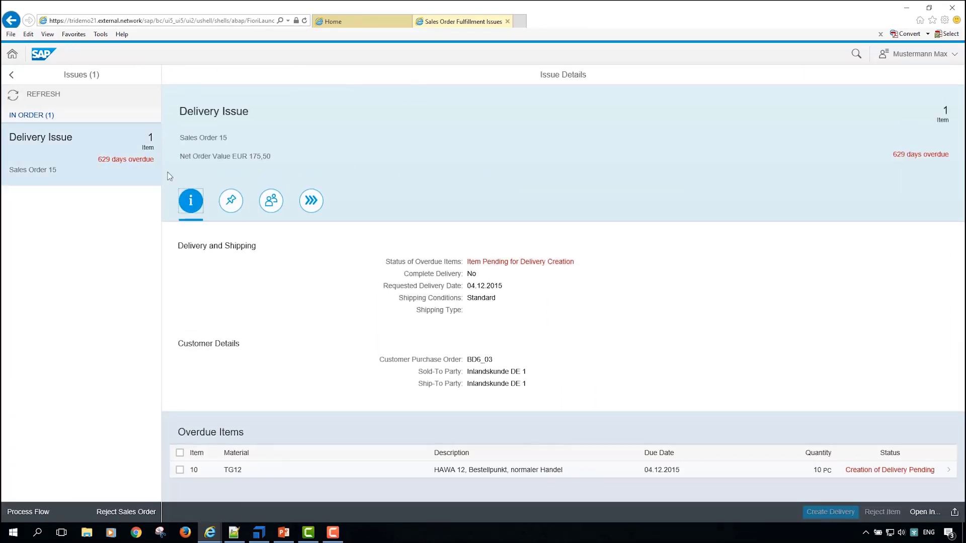
Step: Return to Tosca Commander and create a folder named Sales Order Fullfilment under Modules
left_click(254, 532)
left_click(57, 399)
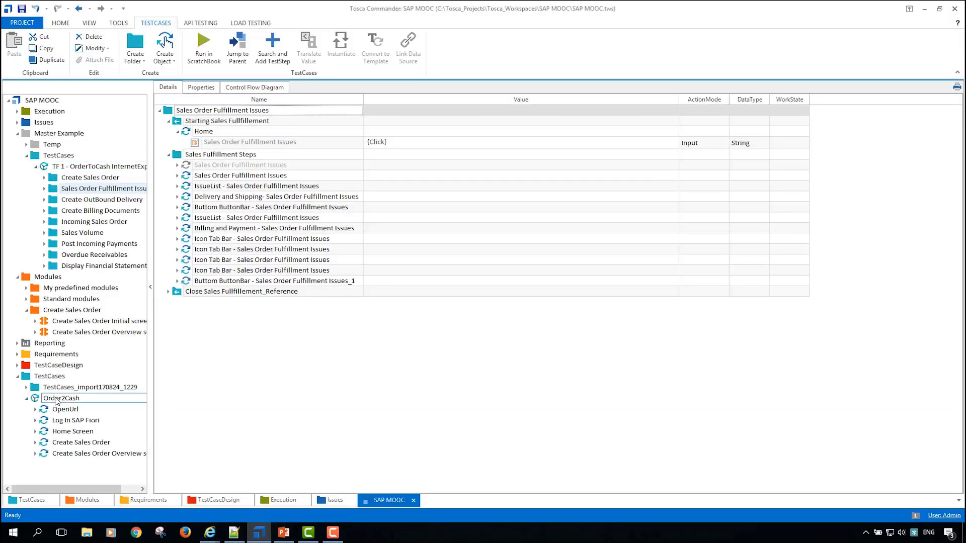
left_click(49, 311)
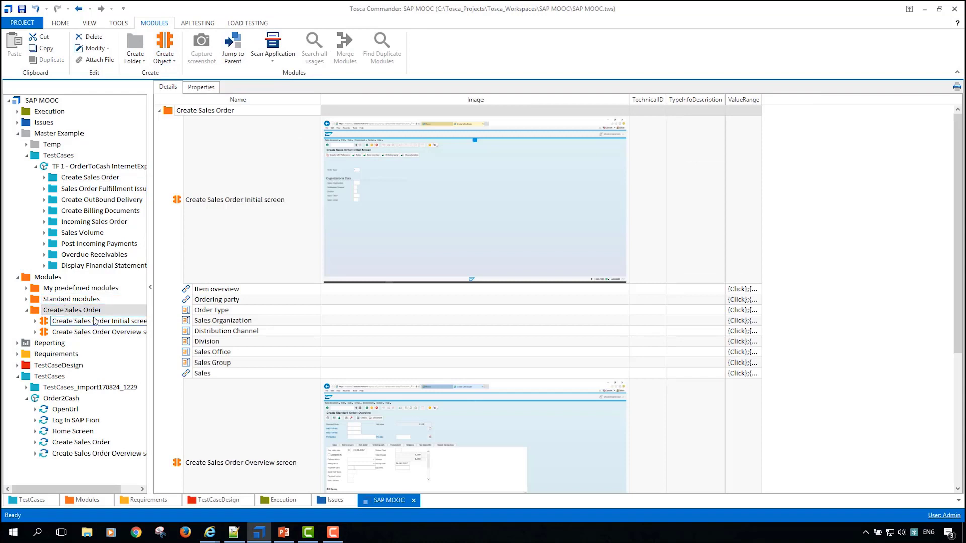
left_click(26, 310)
left_click(35, 282)
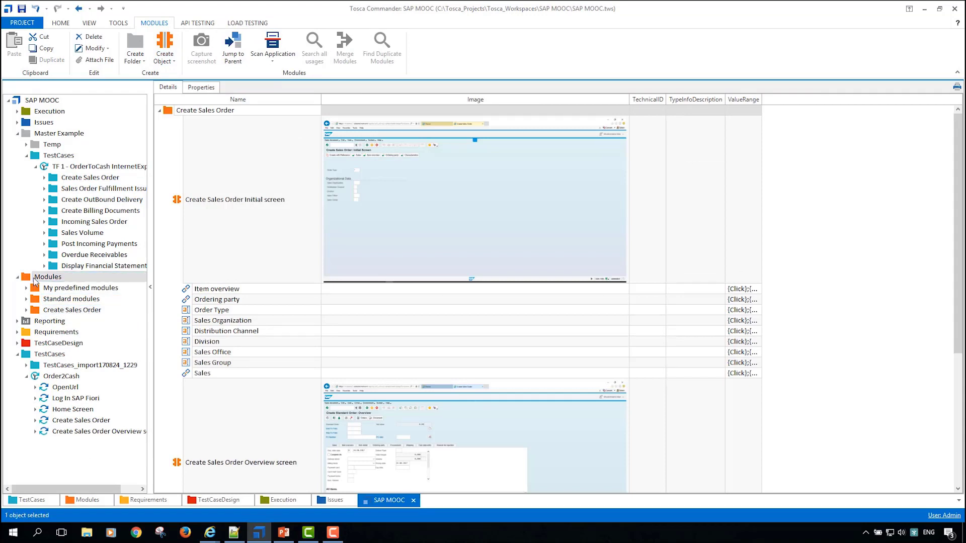
key("ctrl+n")
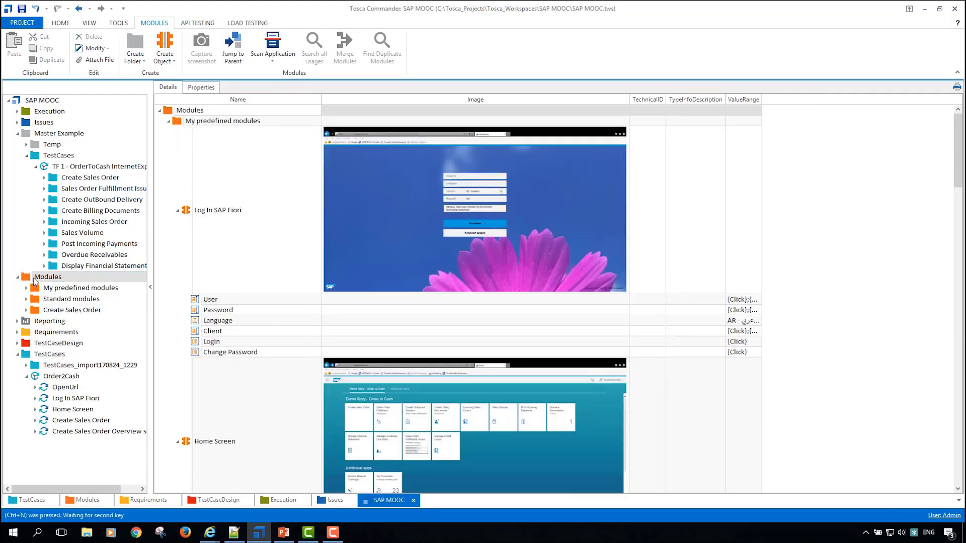
right_click(35, 281)
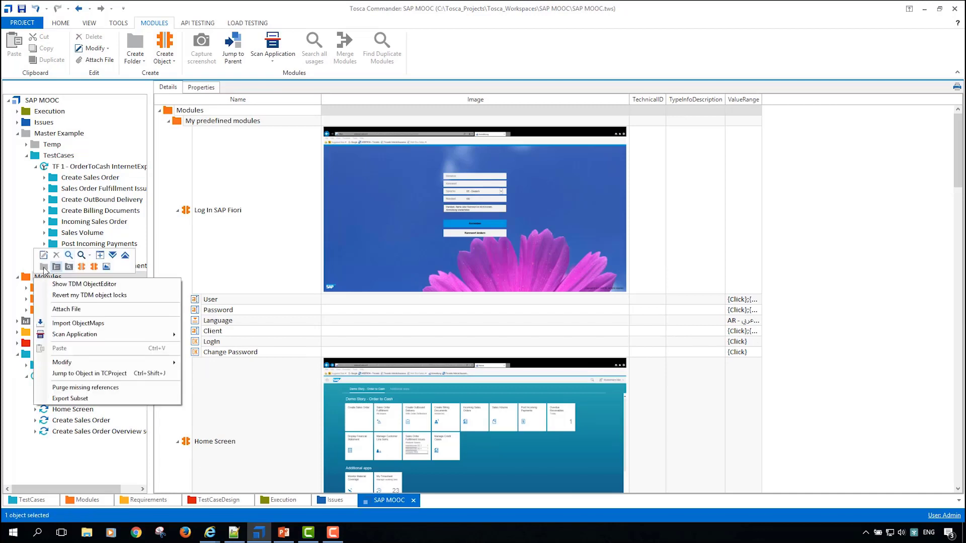
left_click(43, 268)
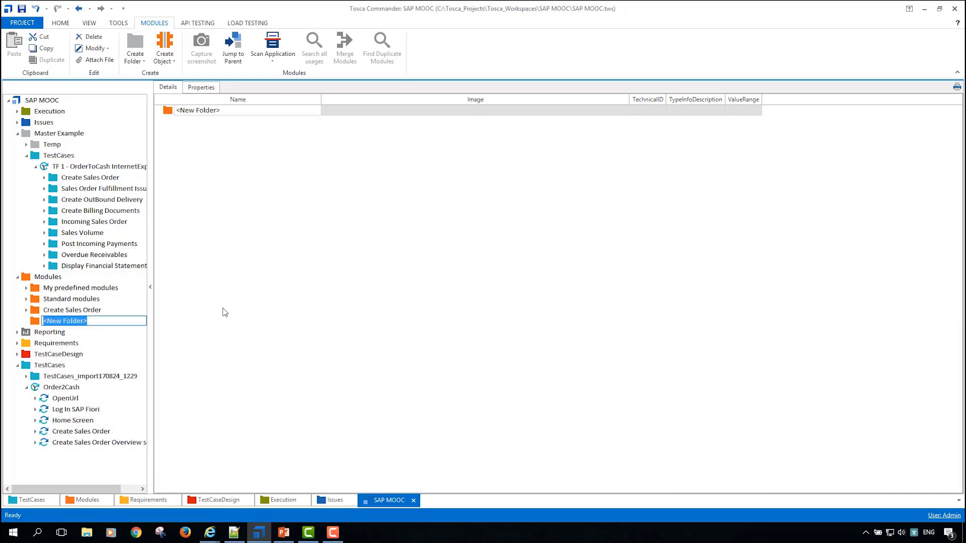
type("Salrt")
key("Return")
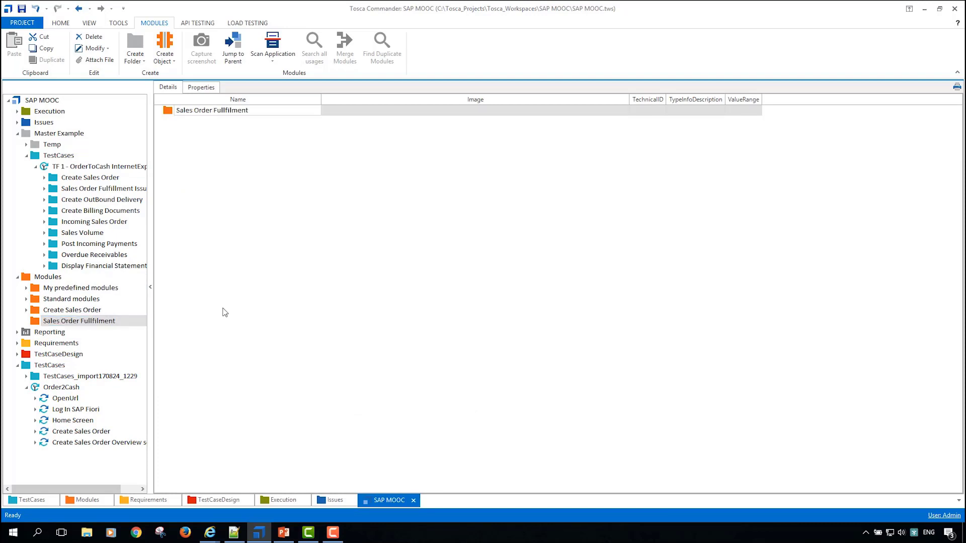
Step: Start a desktop application scan of the Sales Order Fulfillment Issues window and move the XScan window clear of the issue details
left_click(280, 61)
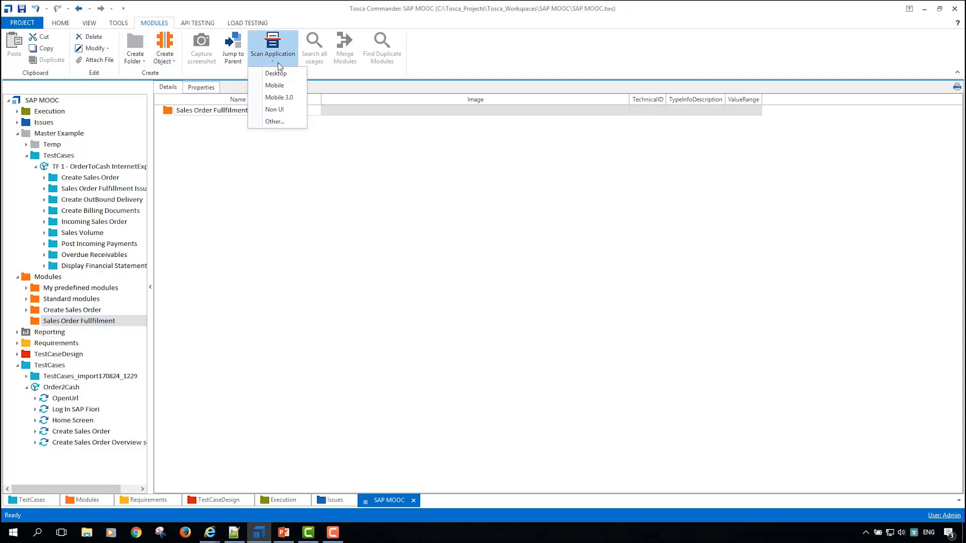
left_click(275, 73)
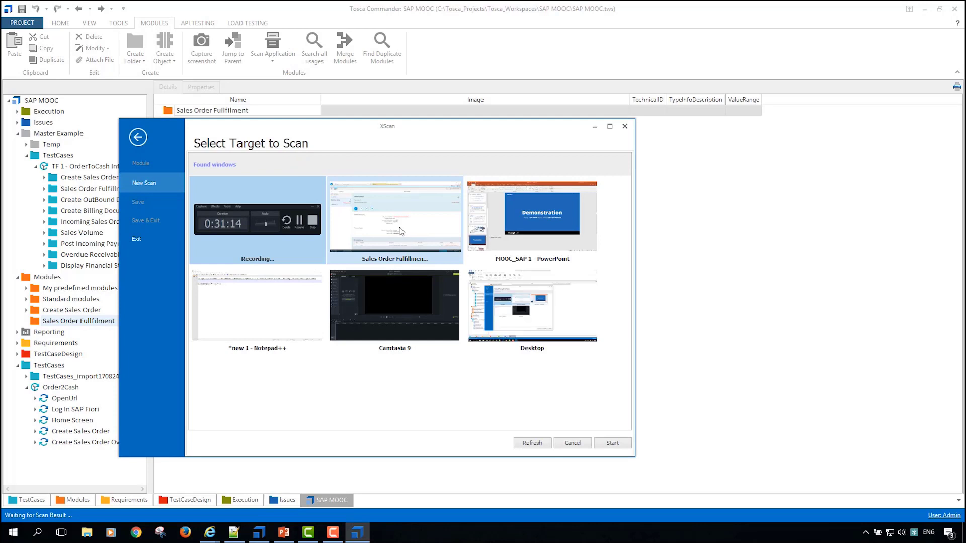
double_click(401, 231)
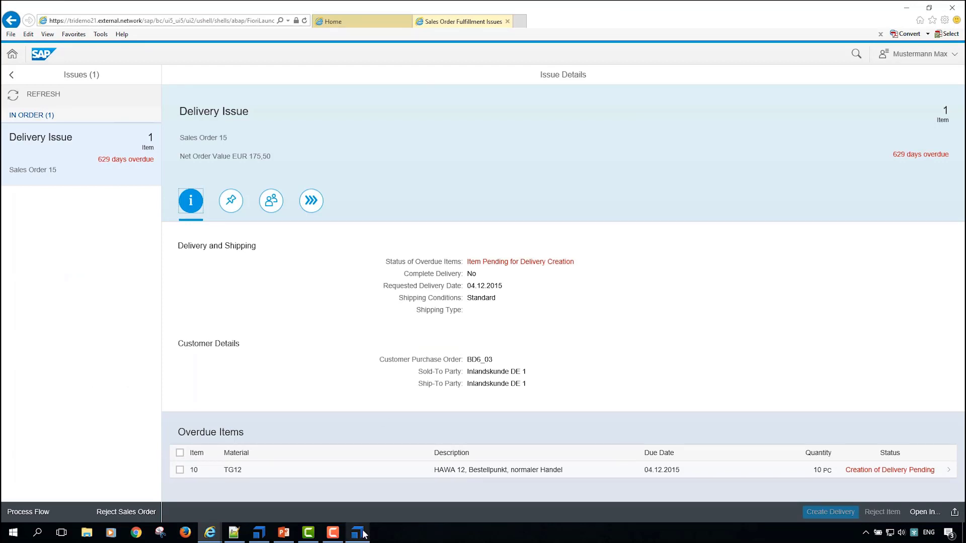
left_click_drag(463, 127, 788, 24)
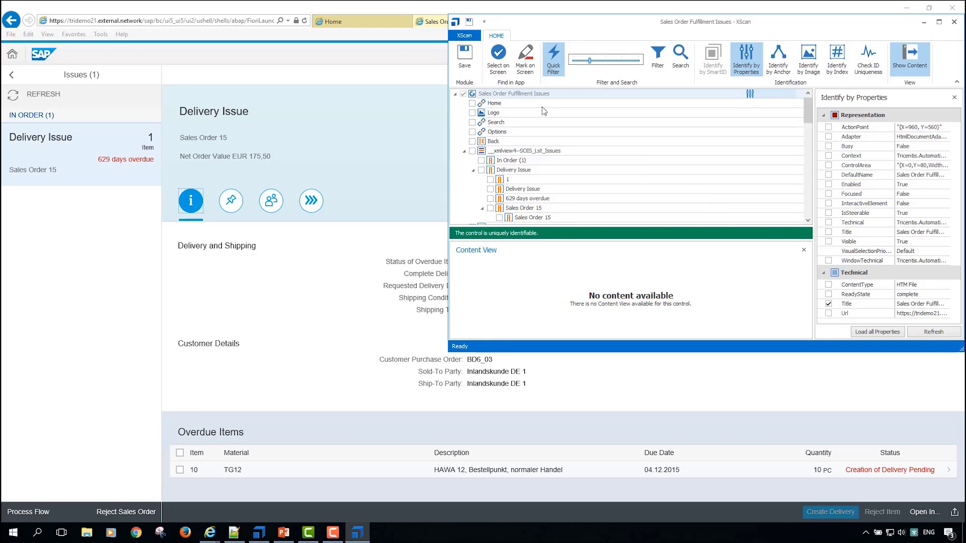
Step: Start on-screen control selection and pick the Delivery Issue header, the issues list and the icon tab bar
left_click(498, 56)
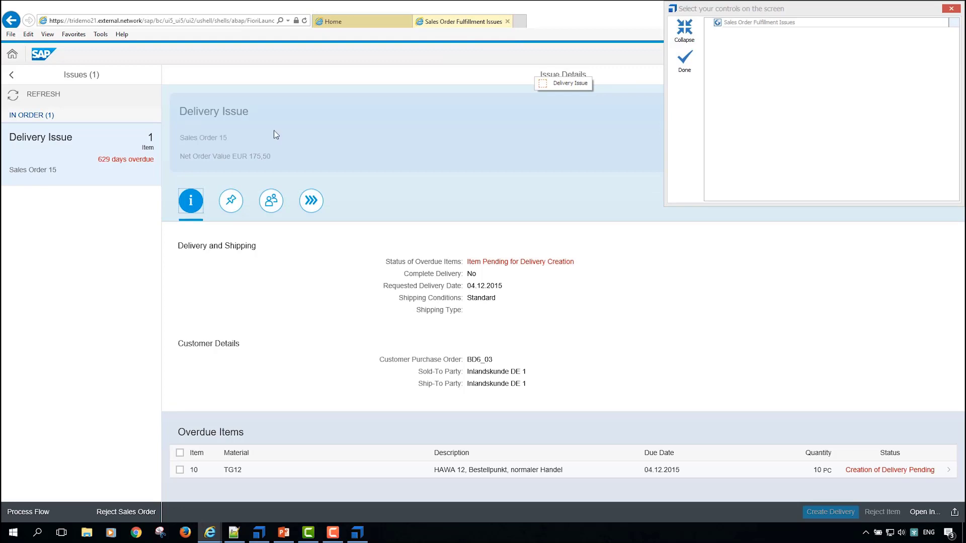
left_click(276, 135)
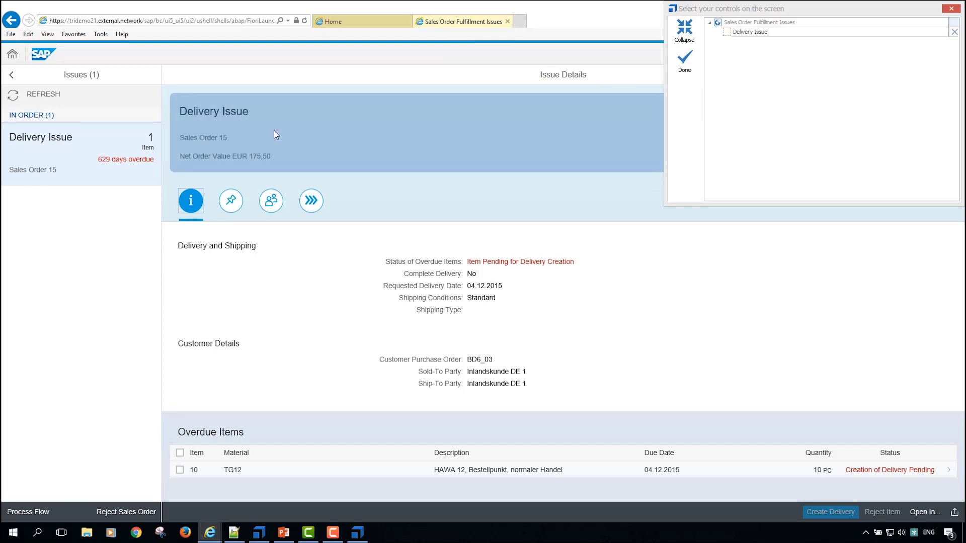
left_click(113, 148)
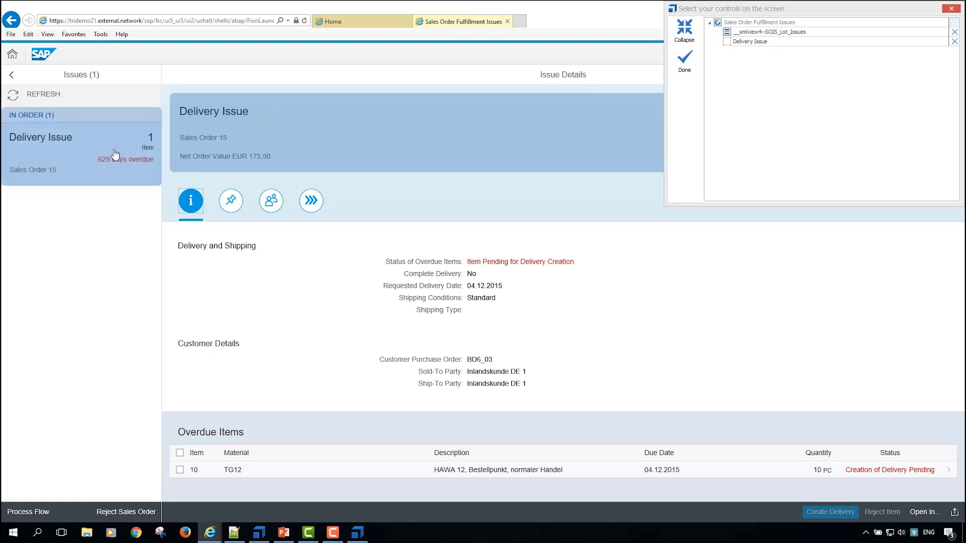
left_click(257, 211)
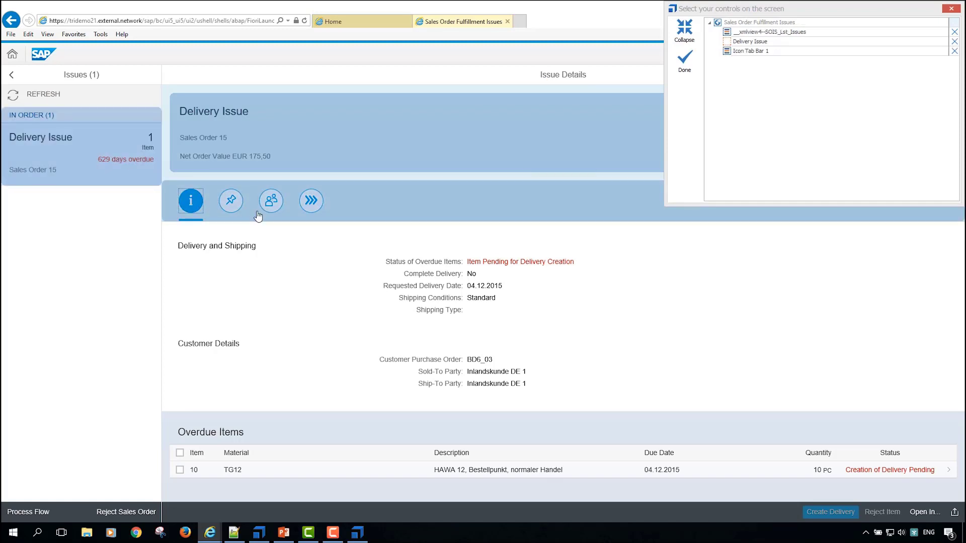
Step: Add Status of Overdue Items, Complete Delivery, Requested Delivery Date, Shipping Conditions and the Overdue Items table, and finish the on-screen selection
left_click(493, 265)
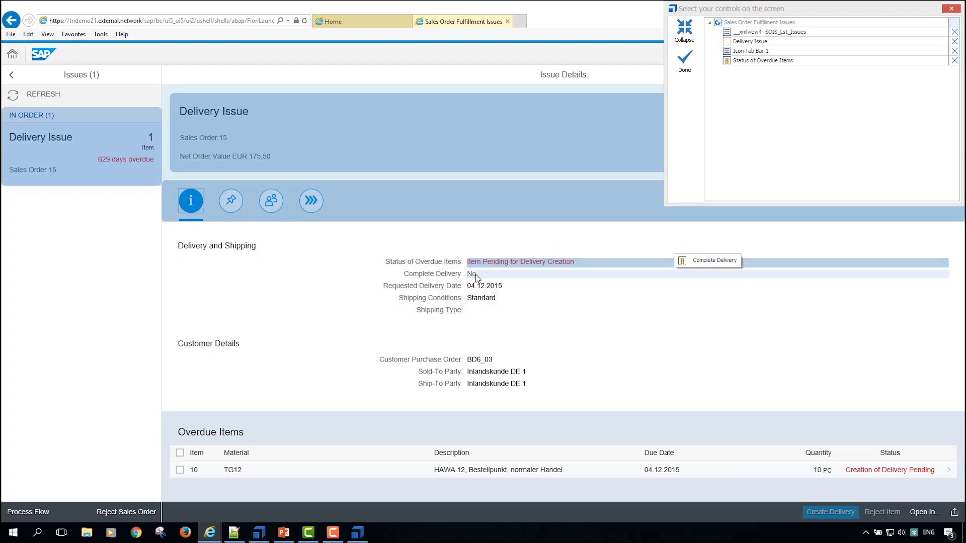
left_click(476, 280)
left_click(477, 285)
left_click(485, 297)
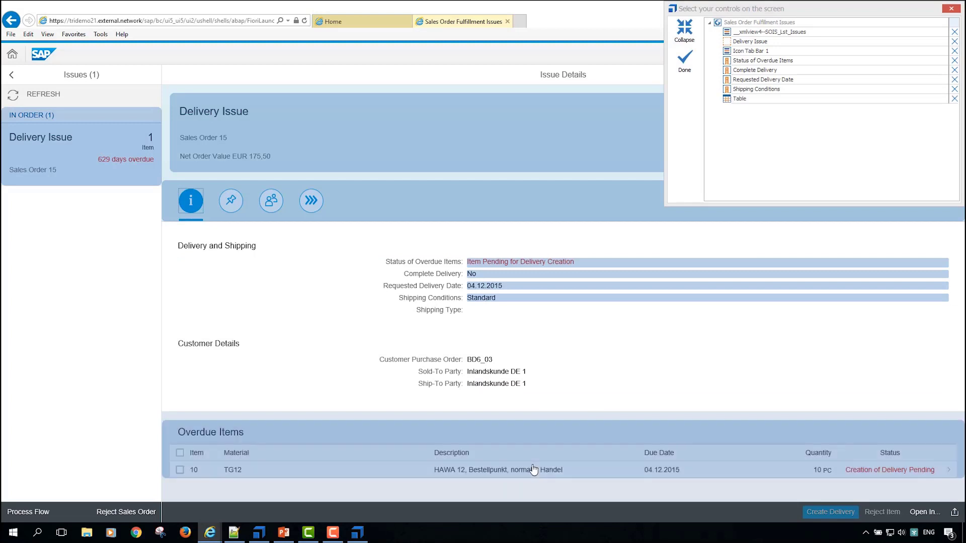
left_click(685, 60)
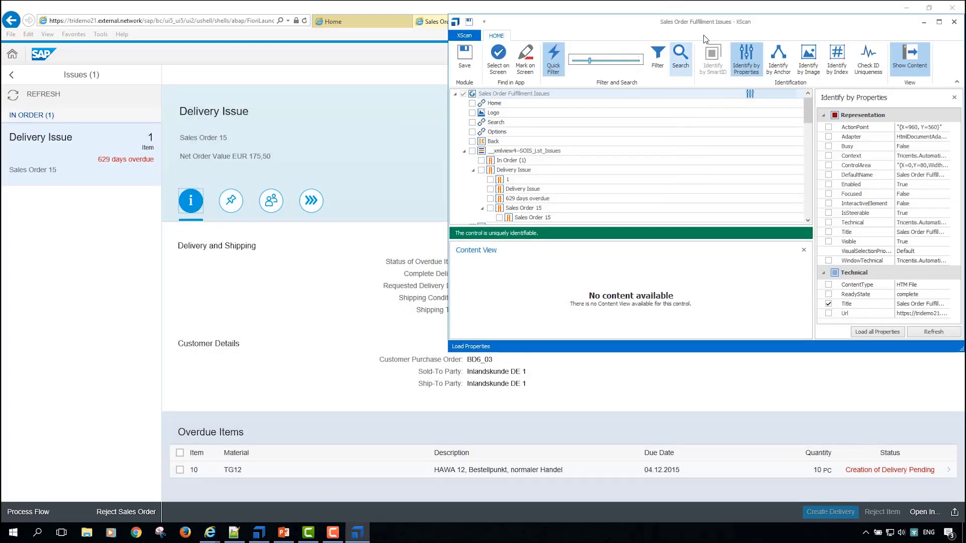
Step: Examine the scanned Delivery Issue control's properties against the sales order and net order value in the page header
left_click_drag(746, 24, 332, 180)
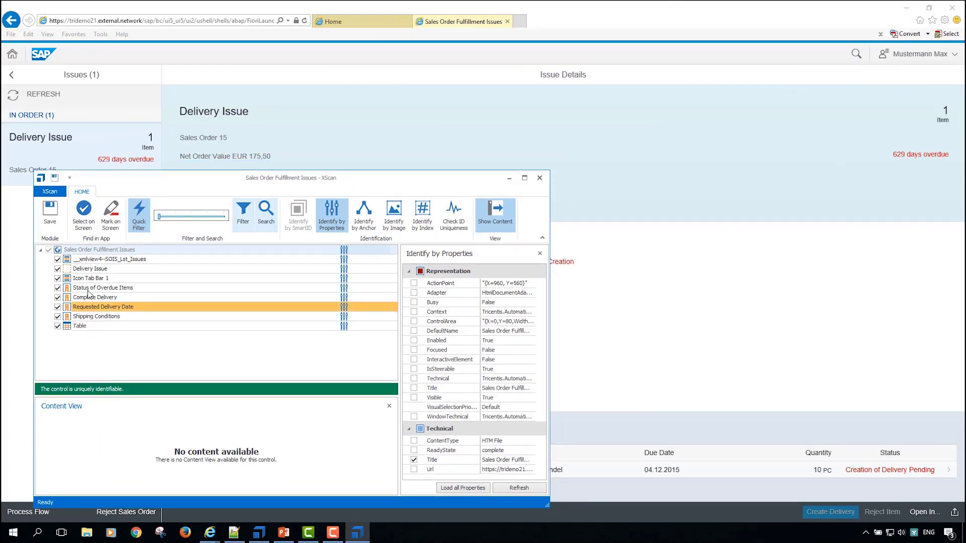
left_click(126, 272)
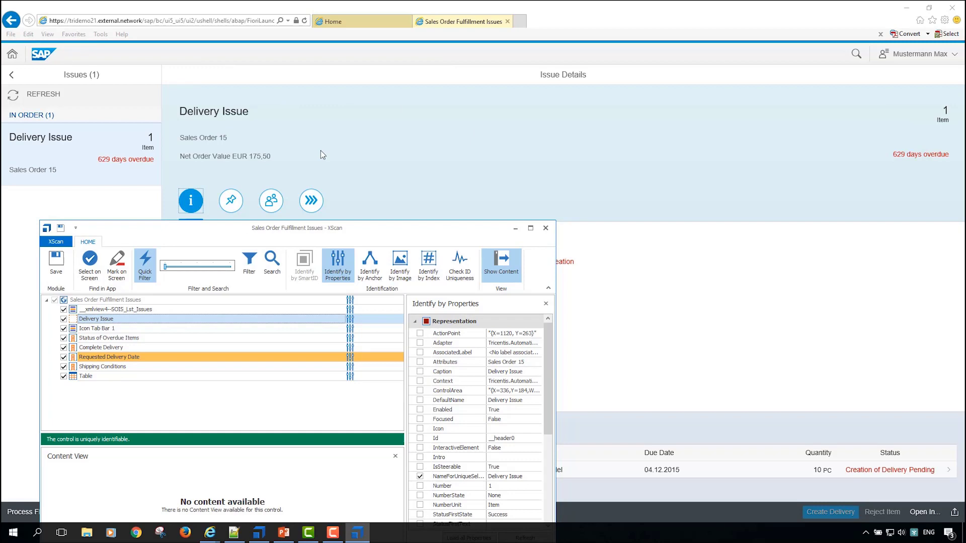
left_click_drag(227, 140, 192, 139)
key("alt+Tab")
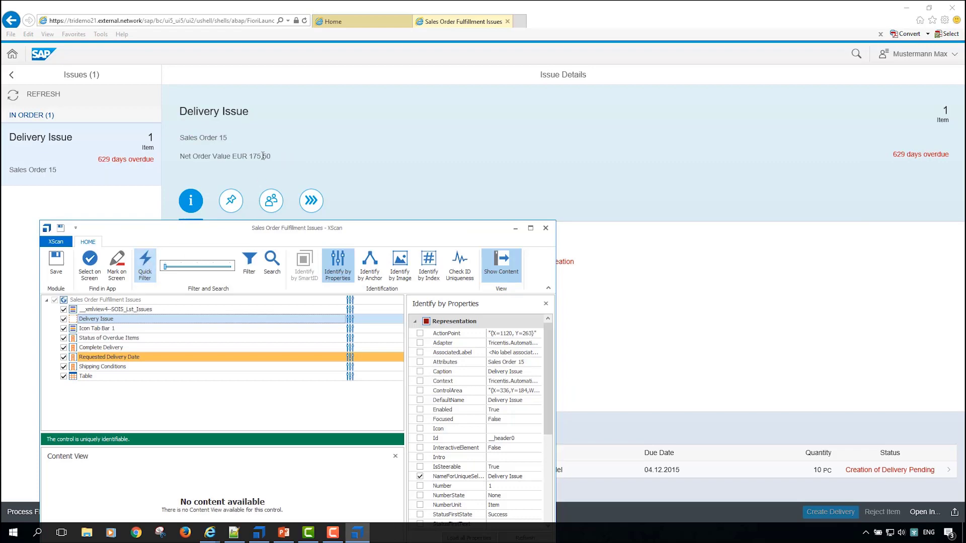
left_click_drag(275, 158, 235, 158)
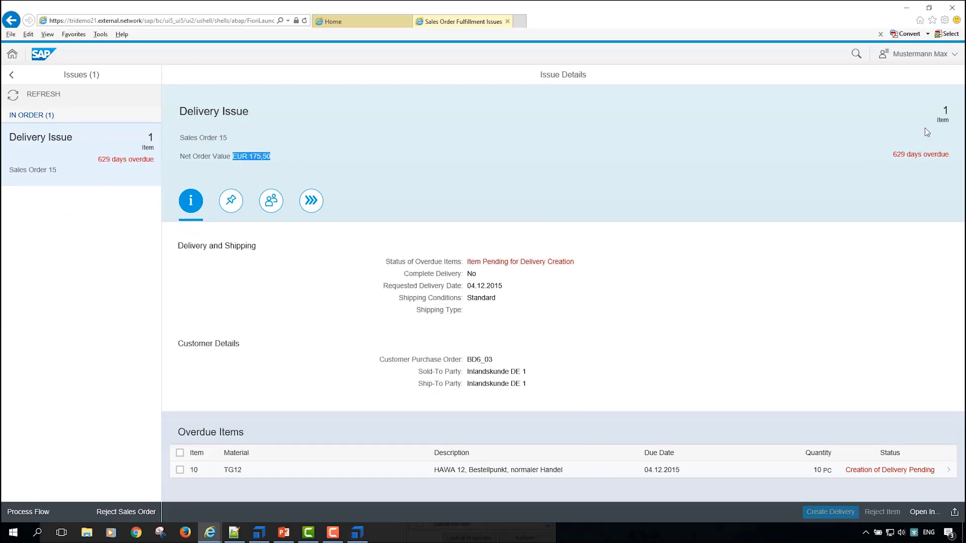
Step: Compare the overdue-days text in the page header with the Delivery Issue control's properties in XScan, widening the property list for readability
key("alt+Tab")
left_click_drag(893, 155, 947, 155)
key("alt+Tab")
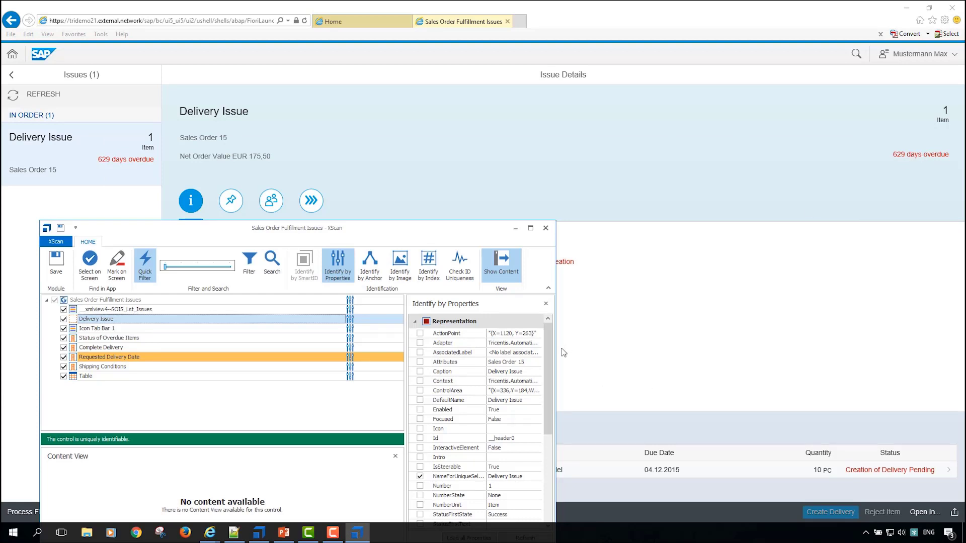
left_click_drag(477, 235, 470, 156)
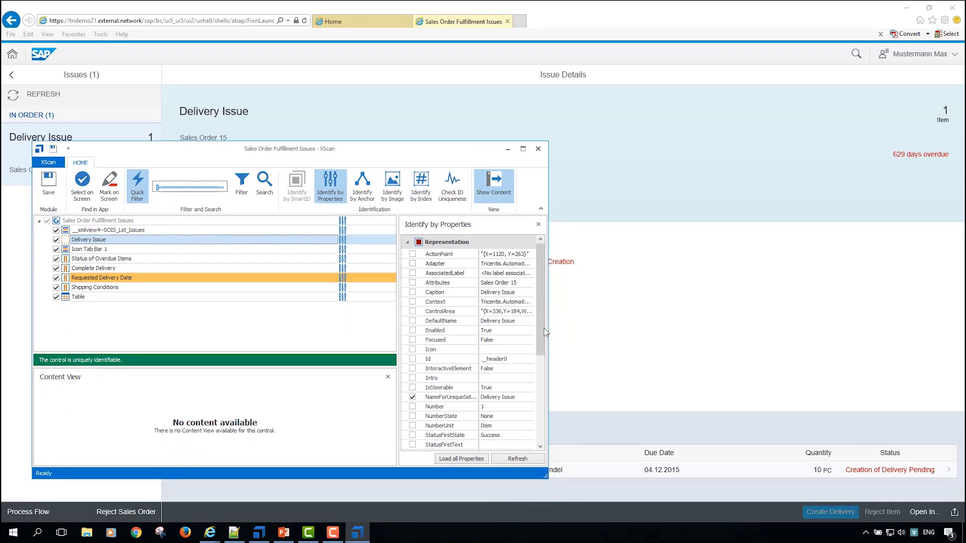
left_click_drag(545, 309, 545, 362)
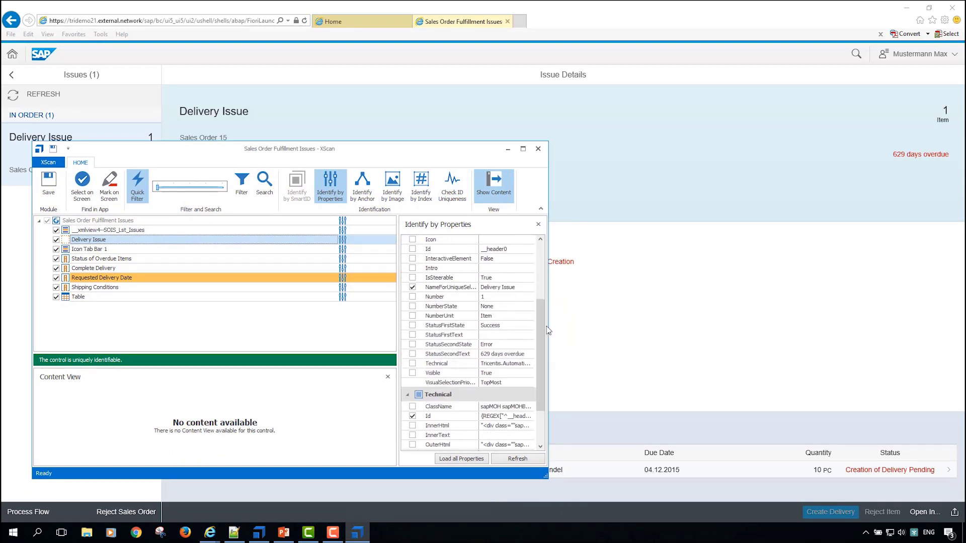
left_click_drag(548, 325, 640, 319)
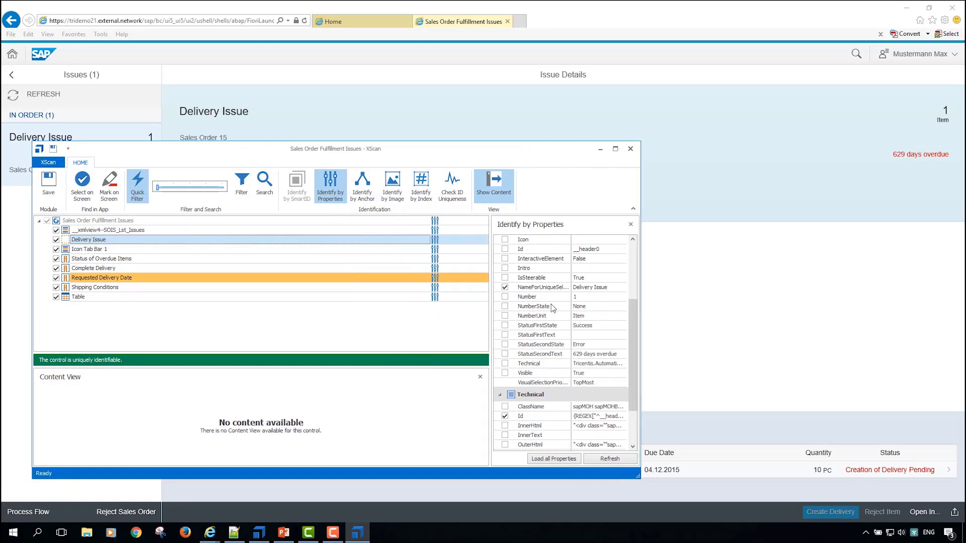
left_click_drag(491, 286, 366, 281)
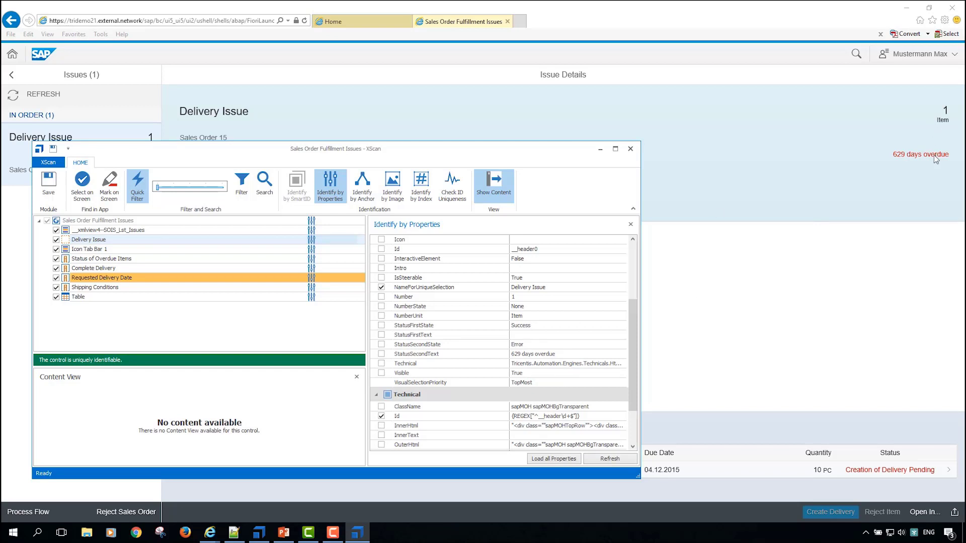
left_click_drag(511, 149, 658, 124)
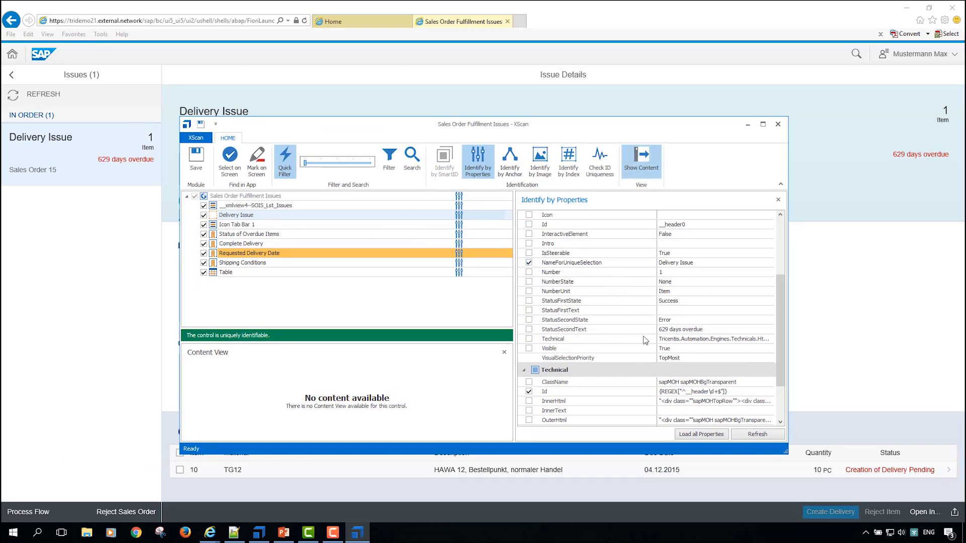
left_click_drag(676, 126, 748, 189)
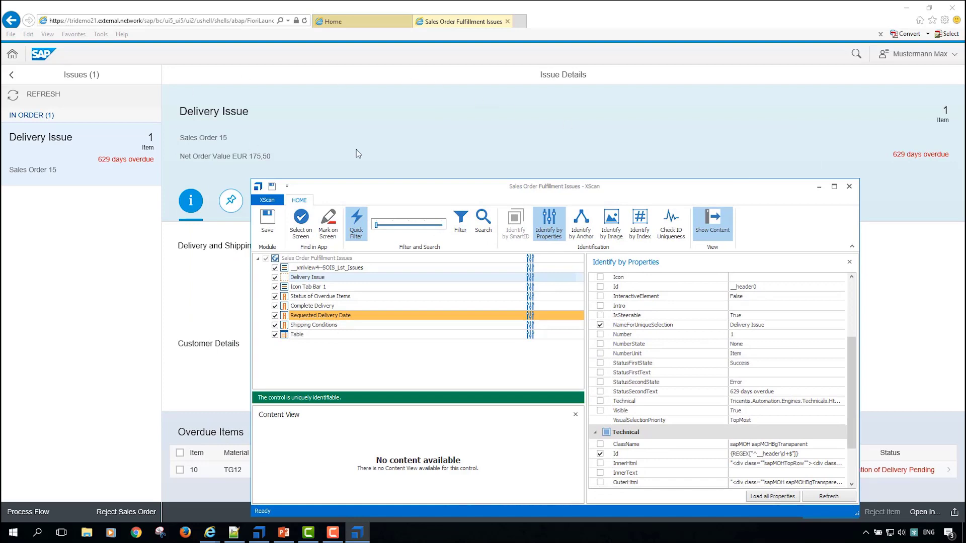
left_click_drag(493, 179, 524, 59)
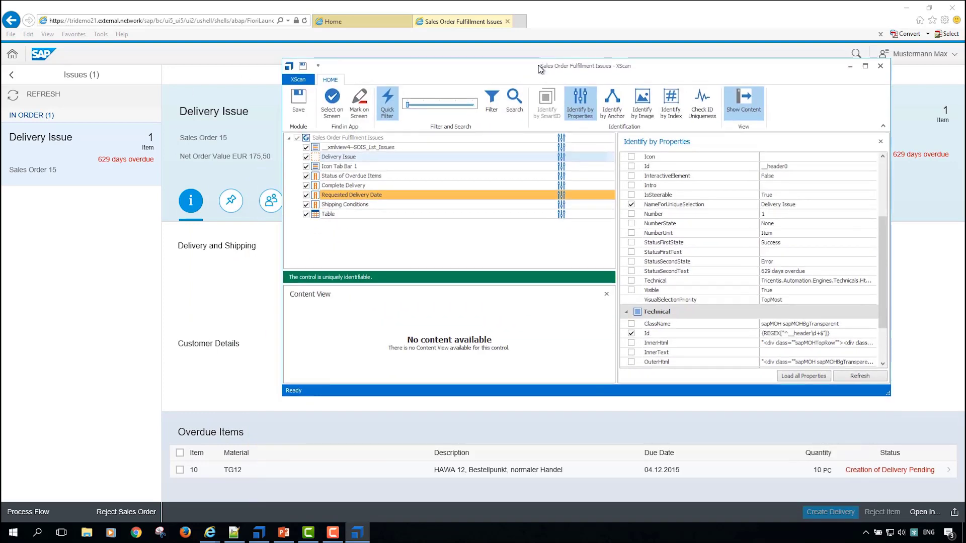
Step: Examine the identification properties of Icon Tab Bar 1 alongside the icon tabs on the issue page
left_click(360, 167)
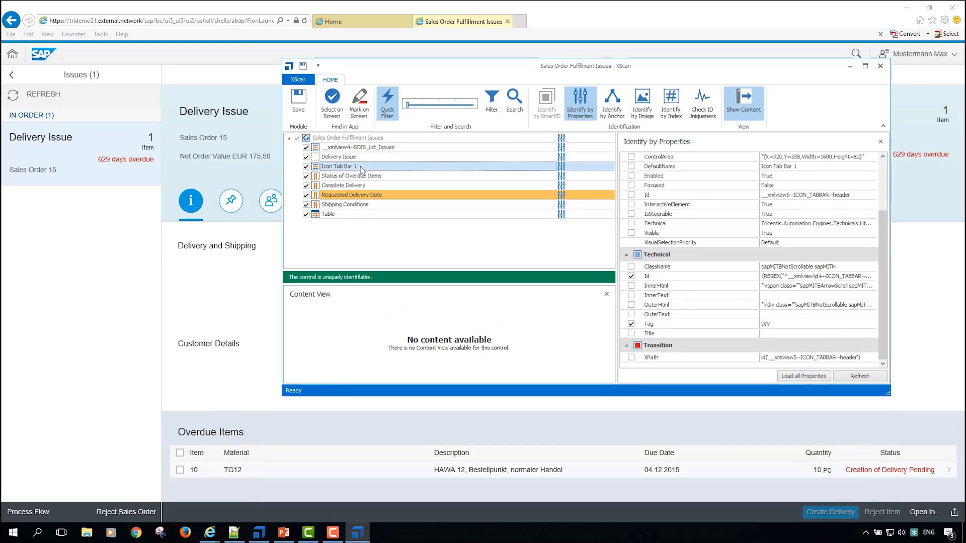
left_click_drag(516, 73, 368, 128)
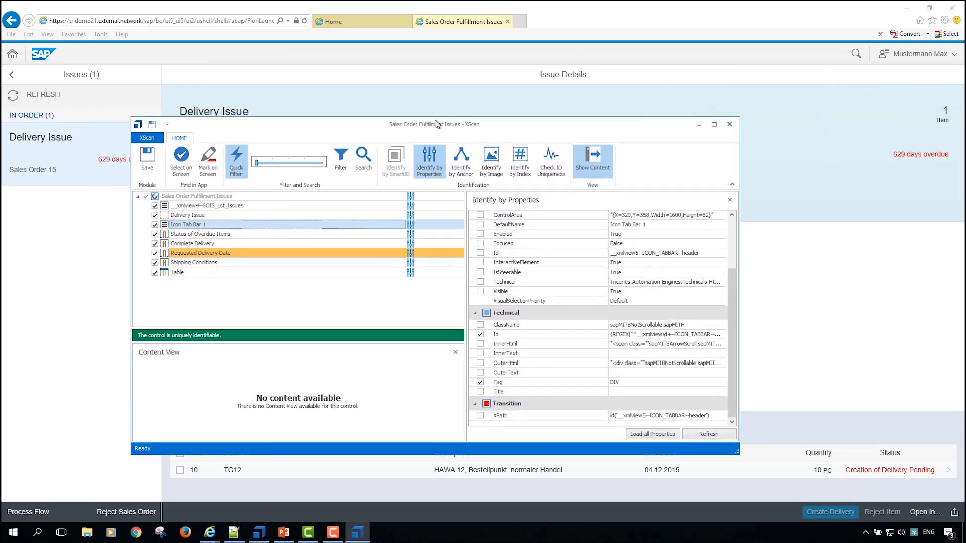
left_click_drag(439, 121, 449, 228)
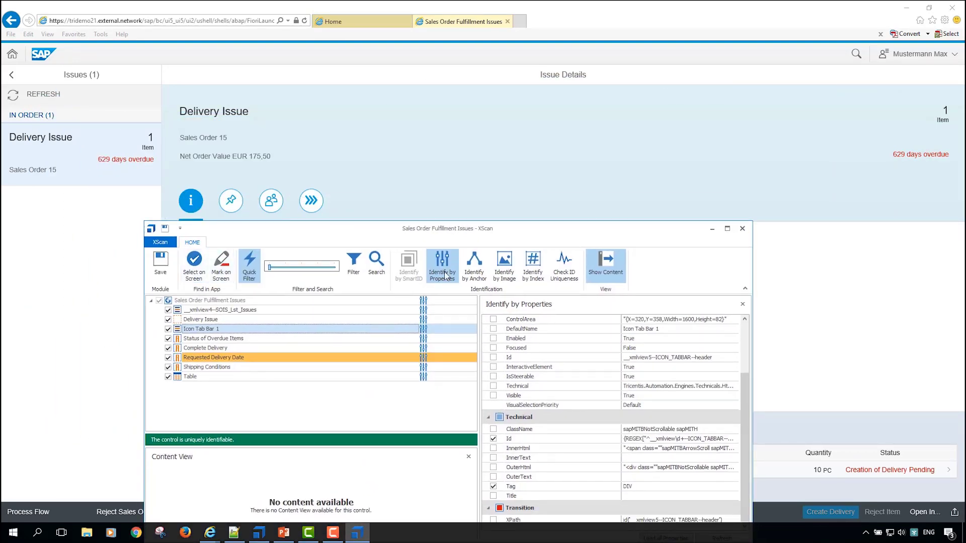
mouse_move(750, 456)
left_mouse_down()
mouse_move(745, 422)
mouse_move(746, 456)
left_mouse_up()
Step: Add the technical Id property to the identification criteria of the Requested Delivery Date control
left_click(241, 358)
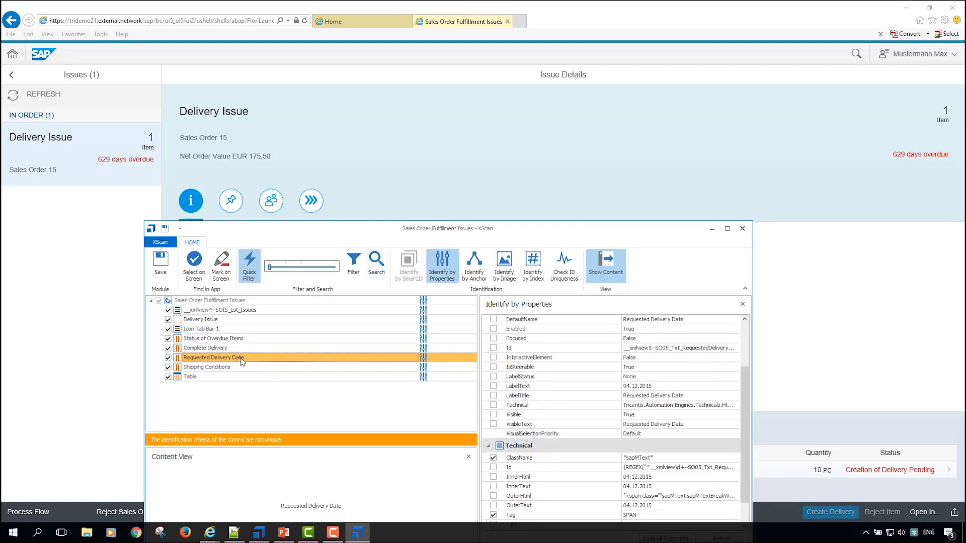
scroll(705, 479, "down", 1)
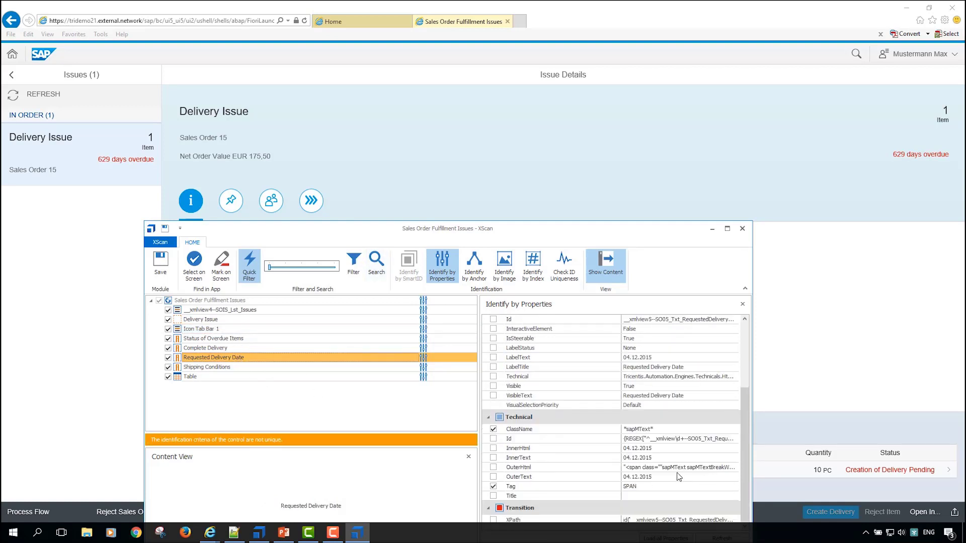
left_click(493, 438)
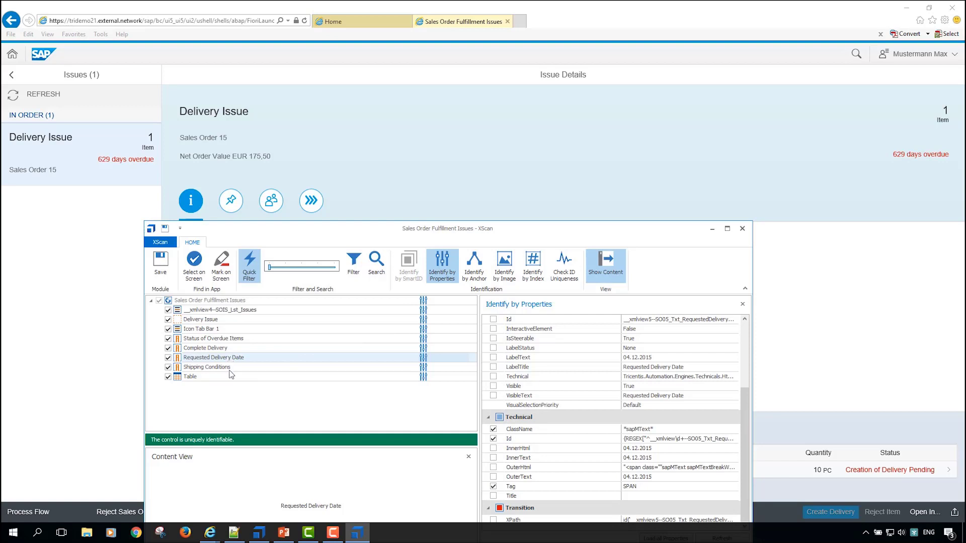
Step: Check the Status of Overdue Items properties against the page and inspect the Table control's header row and cells
left_click_drag(428, 232, 473, 285)
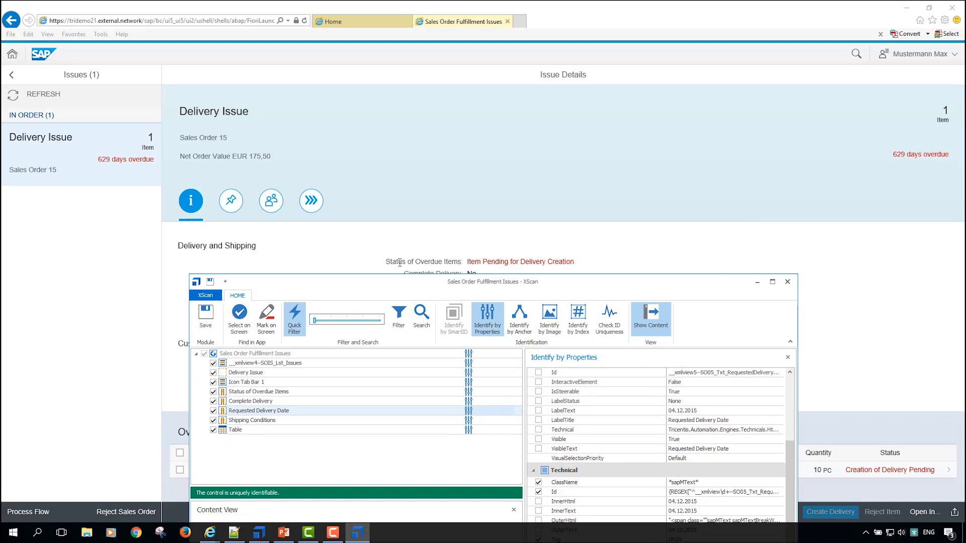
left_click(285, 395)
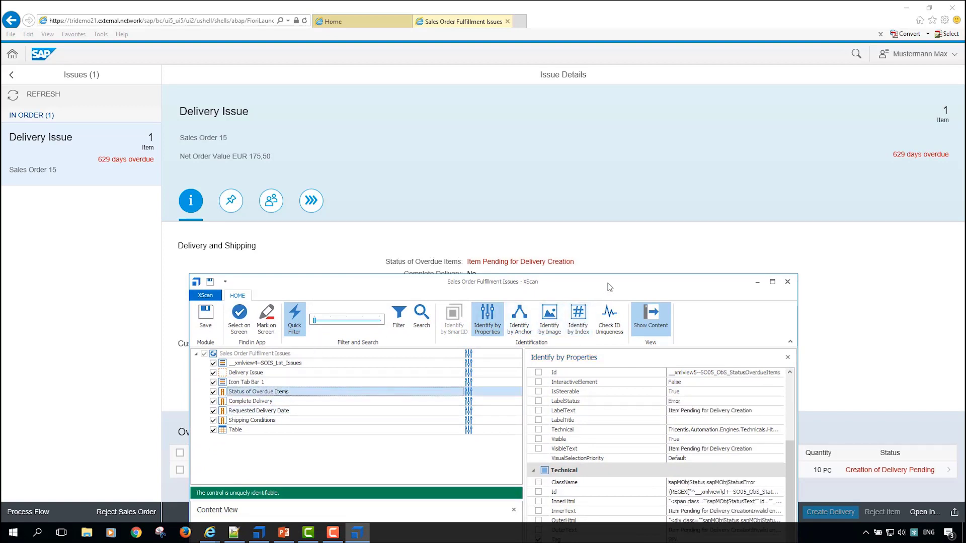
left_click_drag(606, 283, 559, 287)
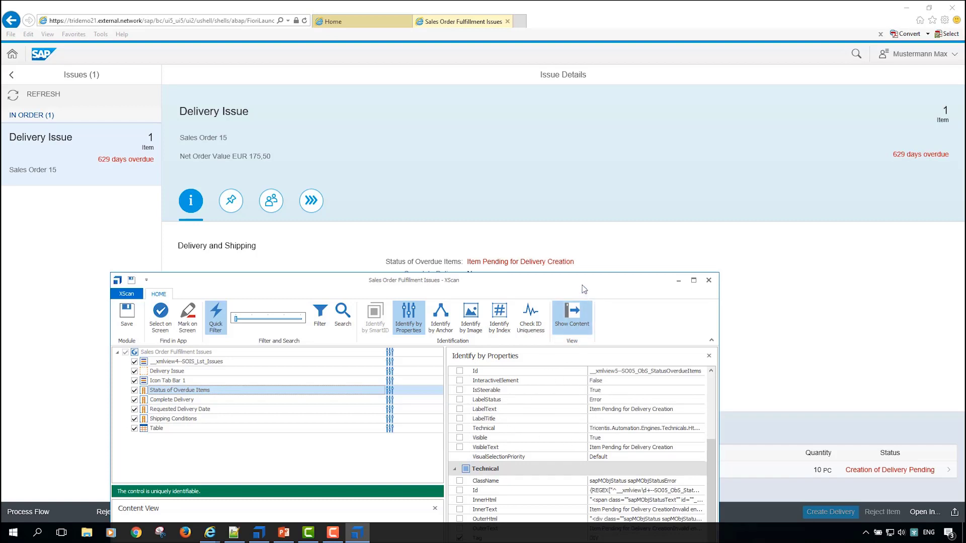
left_click_drag(584, 280, 656, 289)
left_click(273, 447)
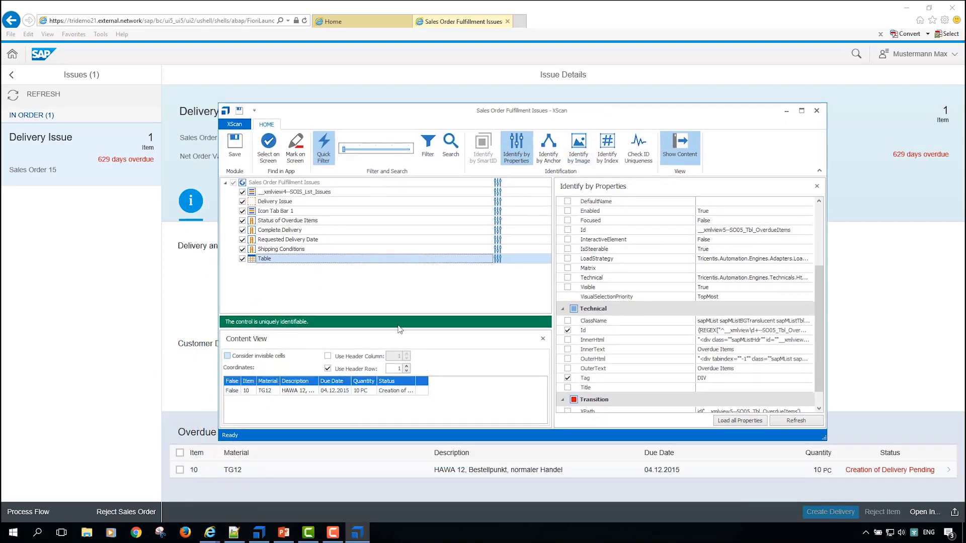
left_click(269, 386)
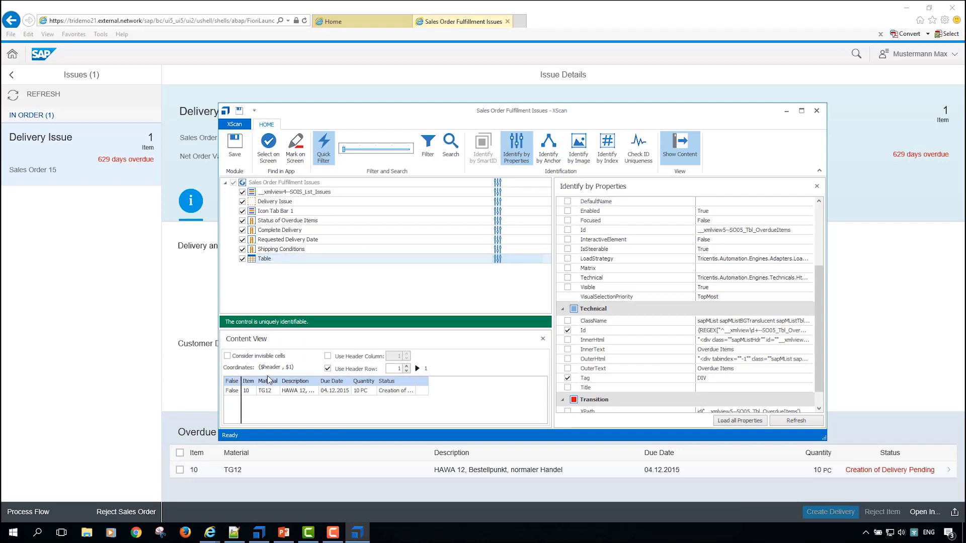
left_click(282, 391)
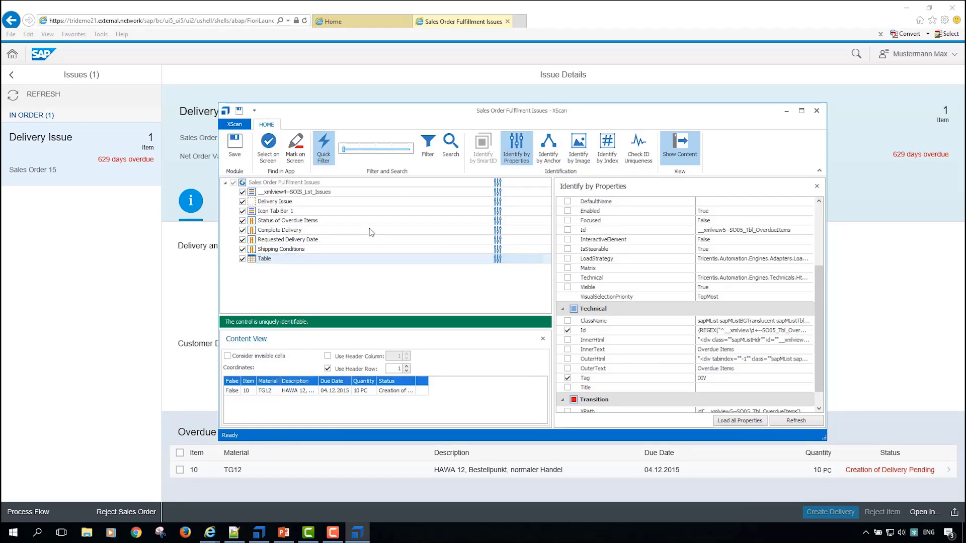
Step: Check the issues list control, save the scan as a module and close XScan
left_click(347, 192)
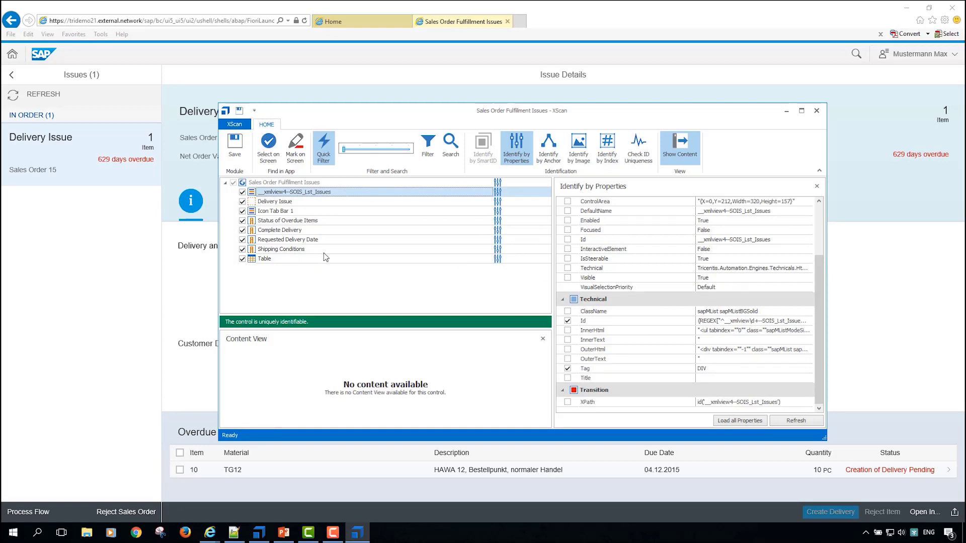
left_click(233, 146)
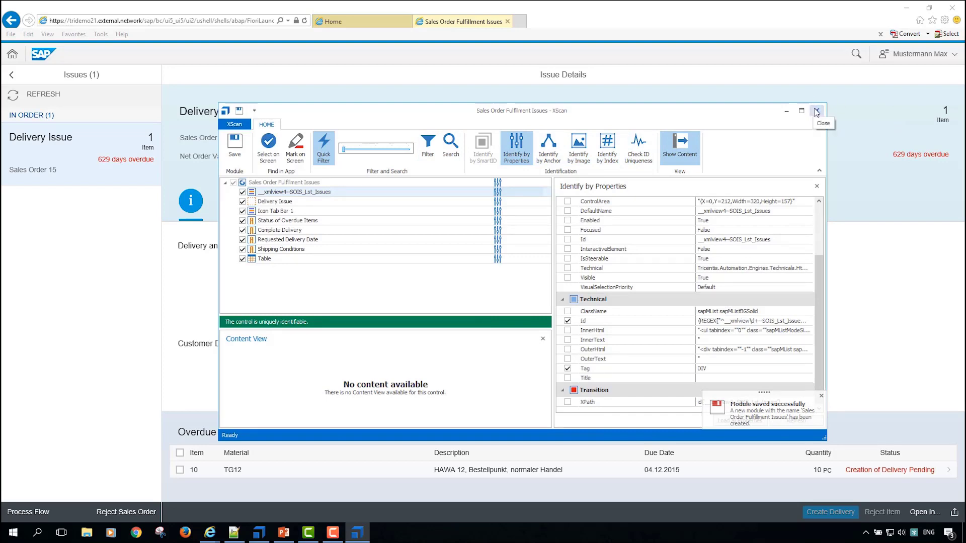
left_click(817, 111)
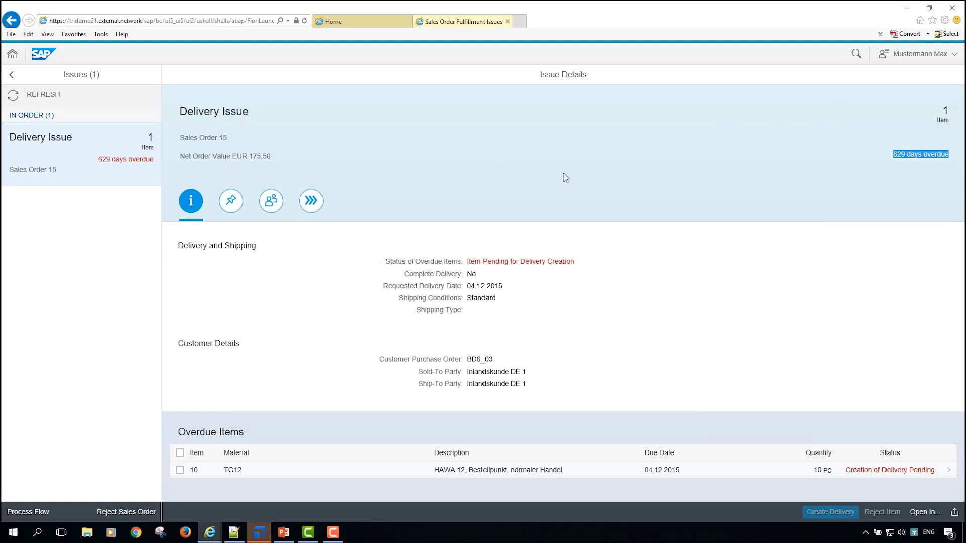
Step: Switch to Tosca Commander and add the Sales Order Fulfillment Issues module from the Sales Order Fullfilment folder to Order2Cash as a test step
left_click(257, 534)
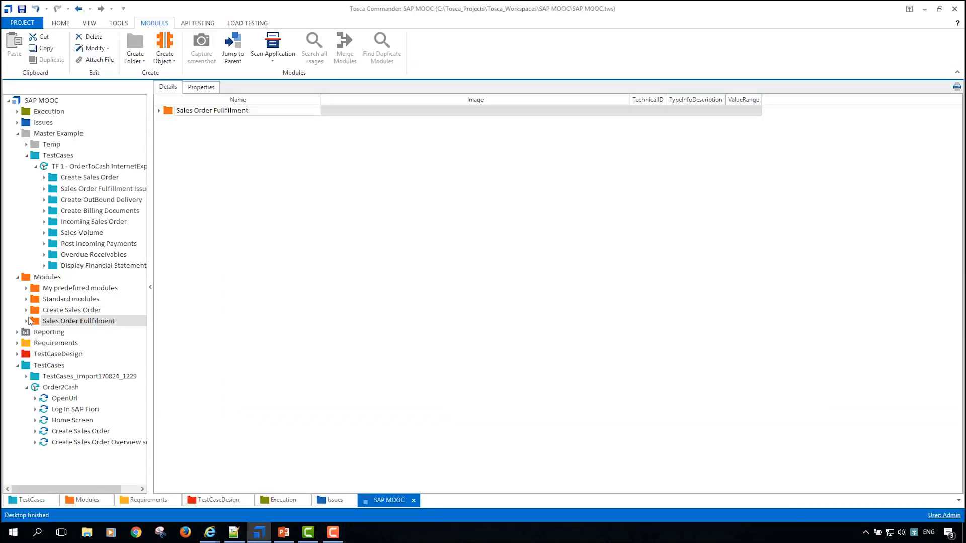
left_click(27, 321)
left_click(62, 342)
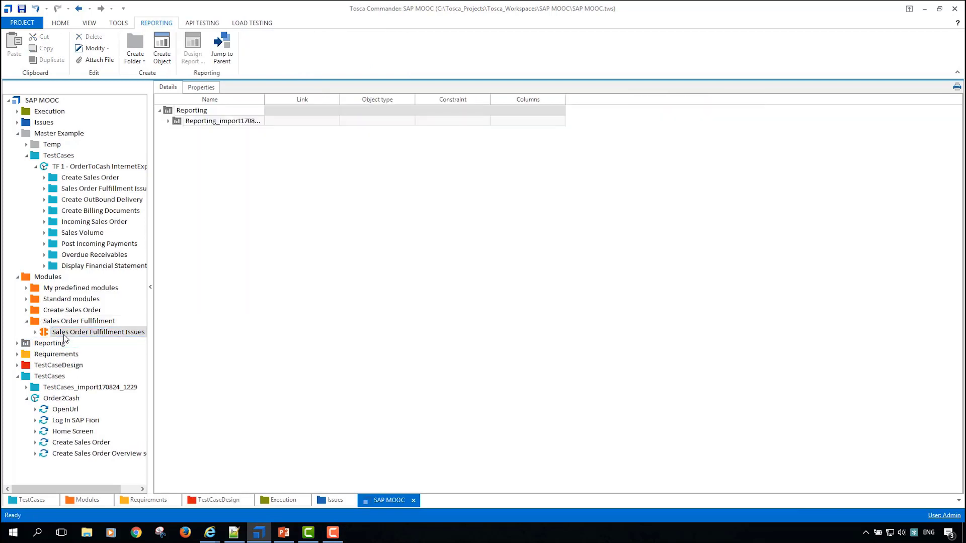
left_click(64, 334)
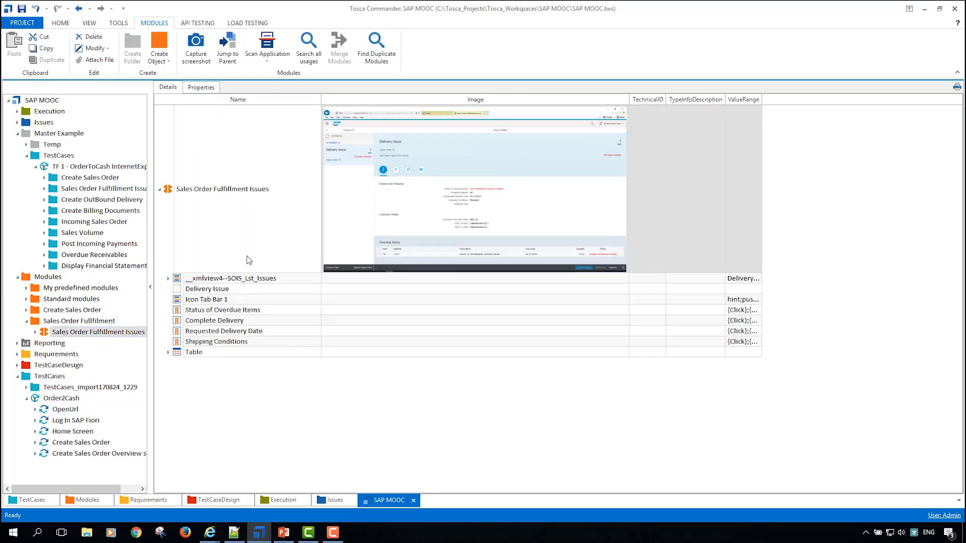
left_click_drag(44, 334, 40, 403)
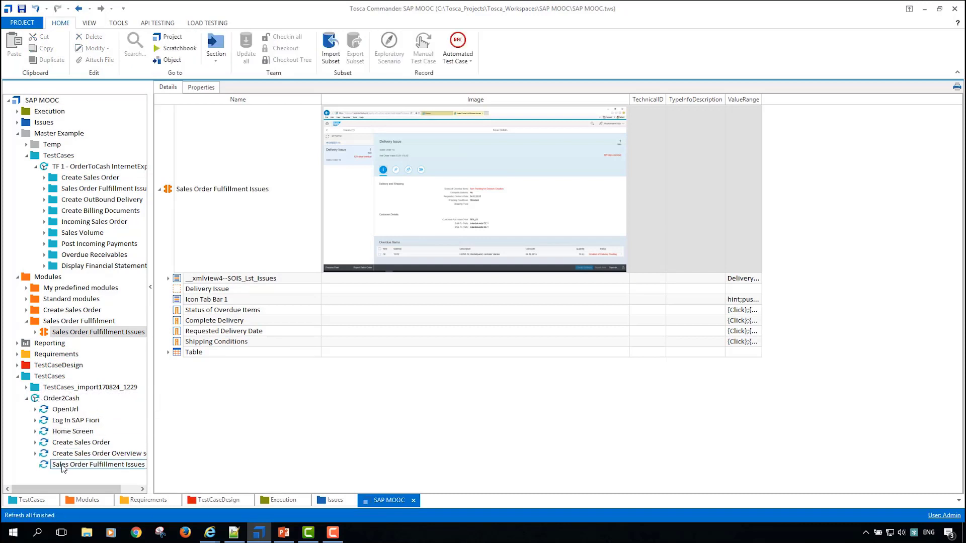
Step: Review the master example's Sales Order Fulfillment Issues folder, examining the IssueList and Delivery and Shipping test step values
left_click(78, 189)
left_click(177, 176)
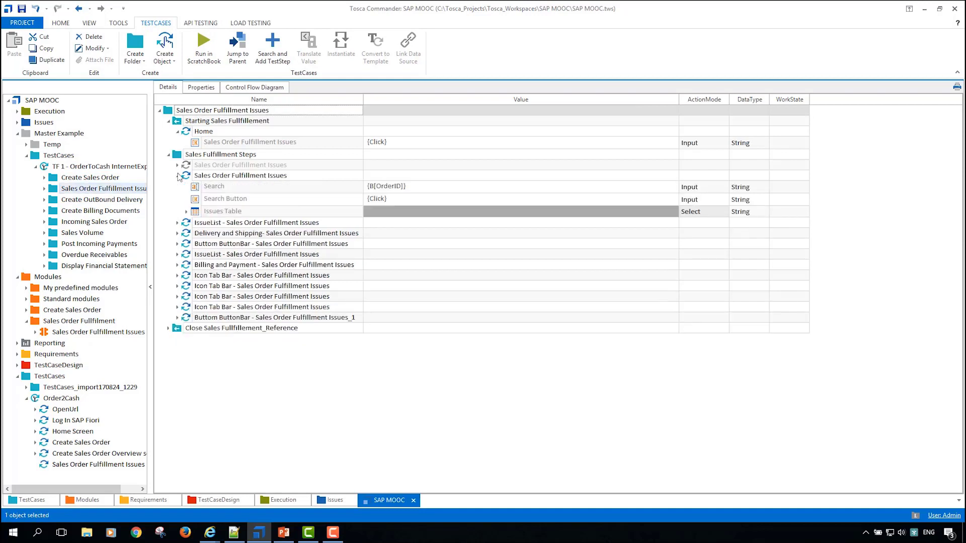
left_click(177, 175)
left_click(177, 186)
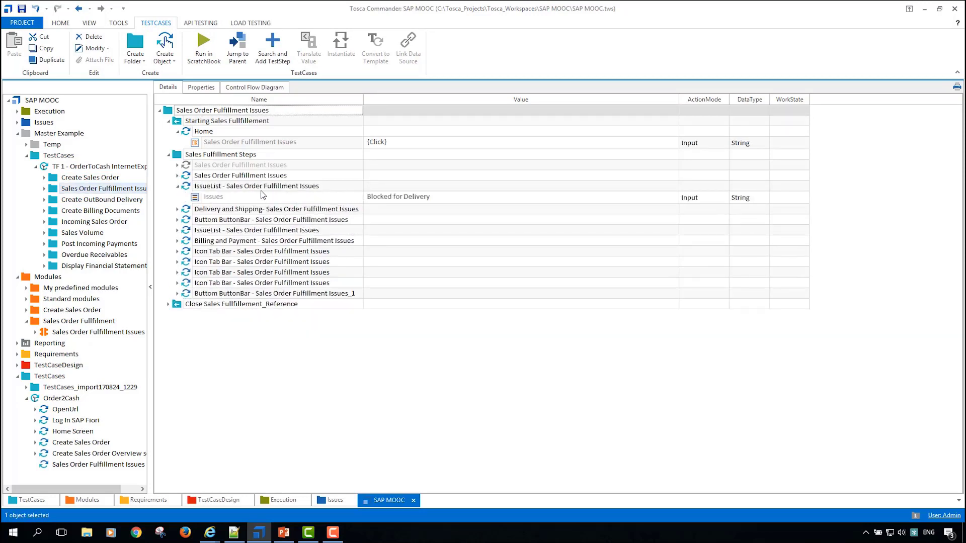
left_click(411, 201)
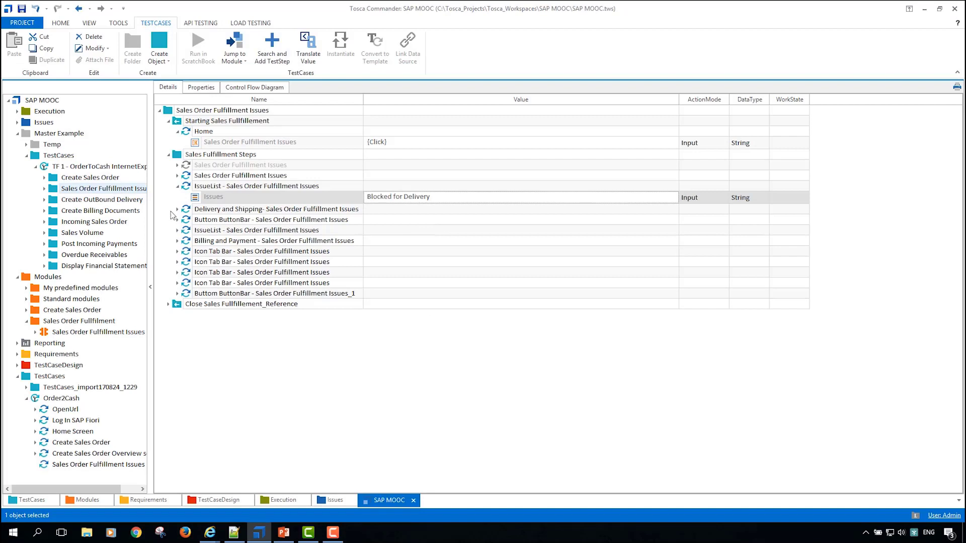
left_click(177, 210)
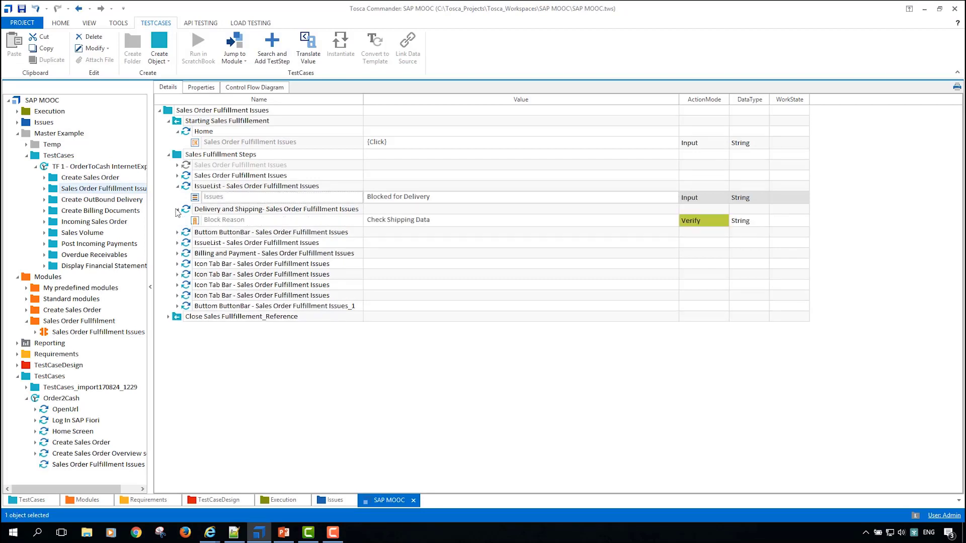
left_click(177, 224)
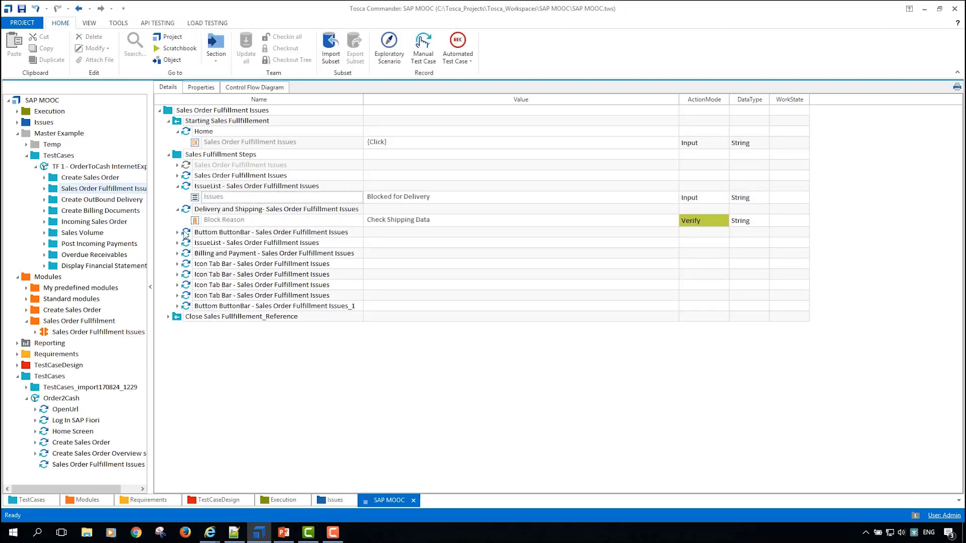
Step: Compare the master example's first two Icon Tab Bar test step values with the Delivery Issue page's icons and open its contacts tab
left_click(177, 265)
left_click(242, 276)
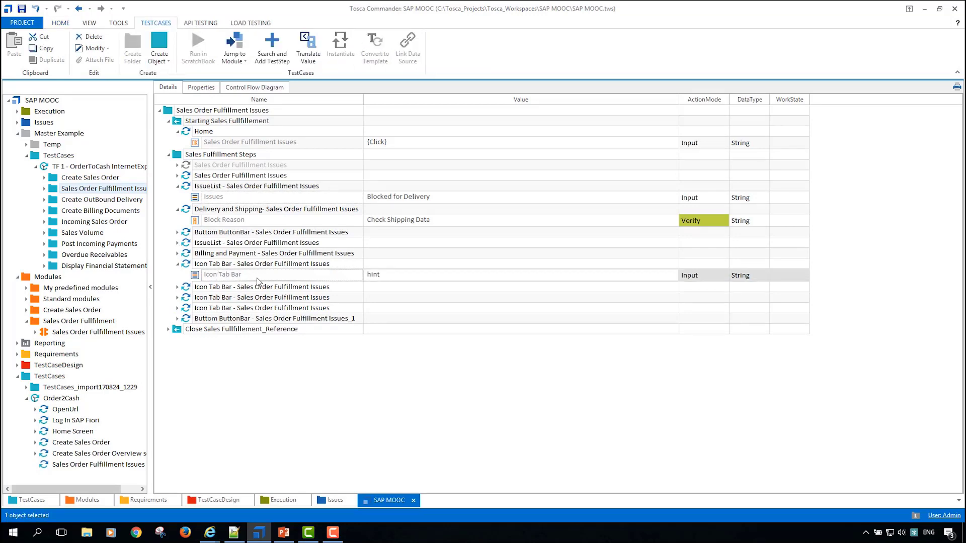
key("alt+Tab")
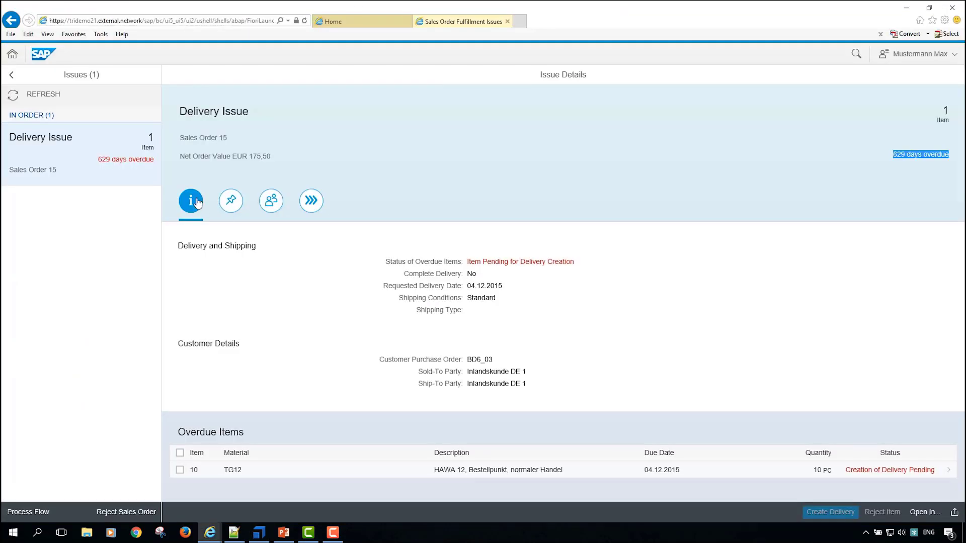
key("alt+Tab")
left_click(178, 287)
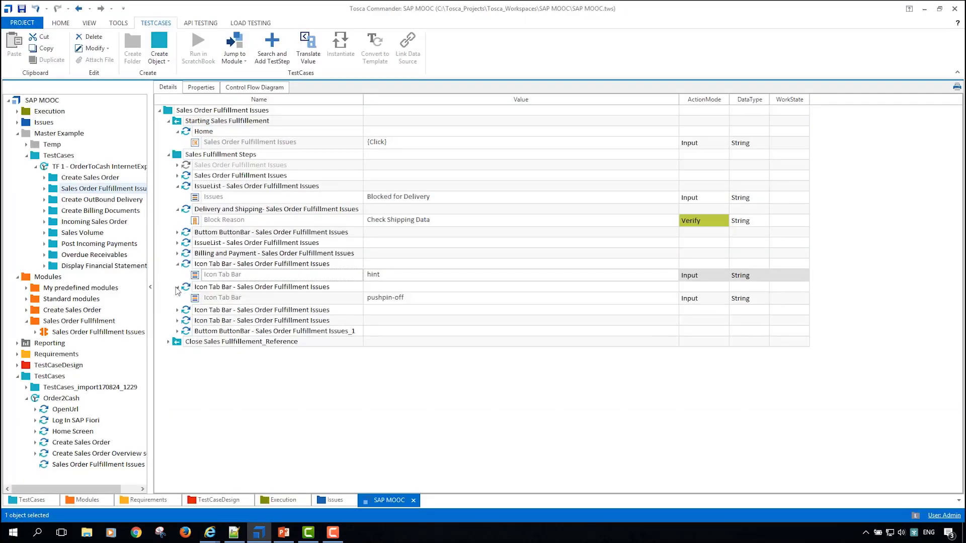
left_click(195, 301)
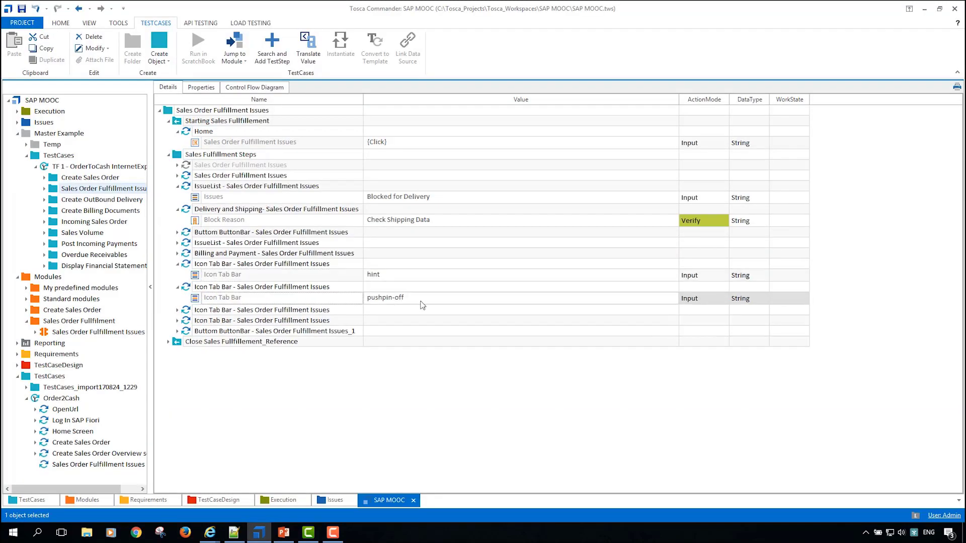
key("alt+Tab")
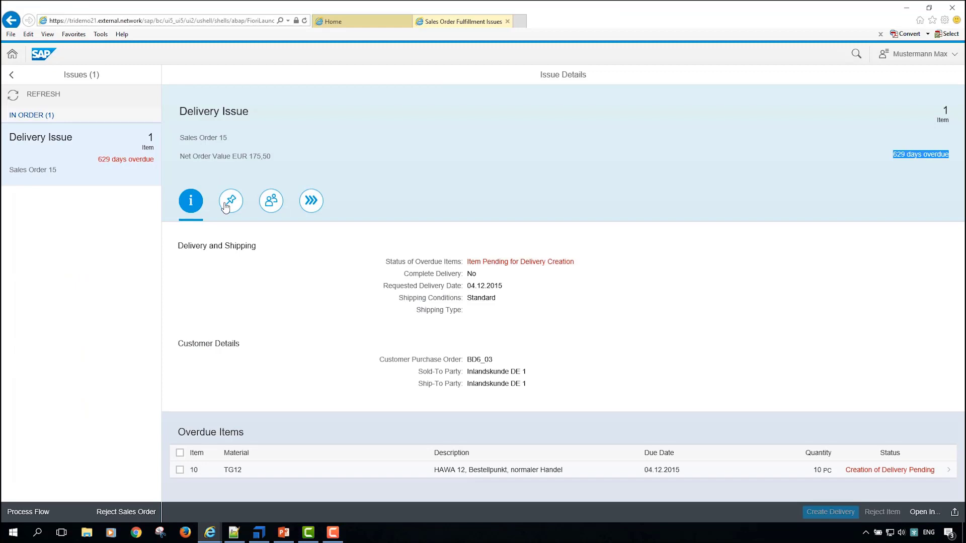
left_click(283, 208)
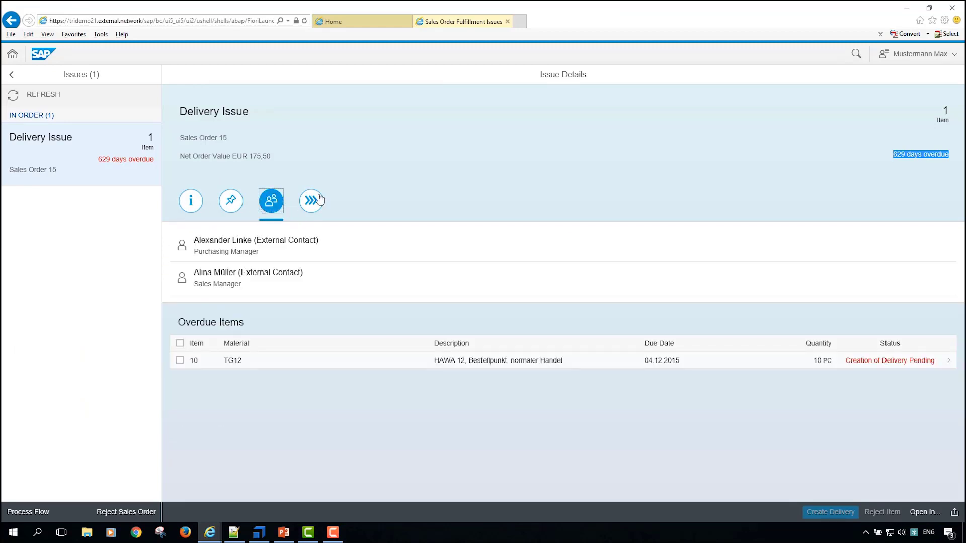
Step: Check the remaining Icon Tab Bar and Remove Billing Block steps, matching the Icon Tab Bar values to the page and opening its Processing Status tab
key("alt+Tab")
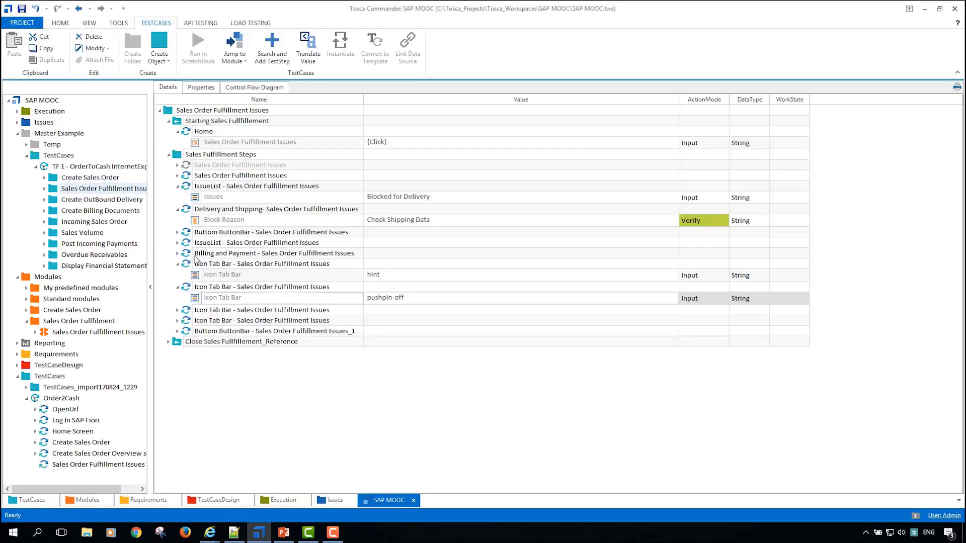
left_click(176, 310)
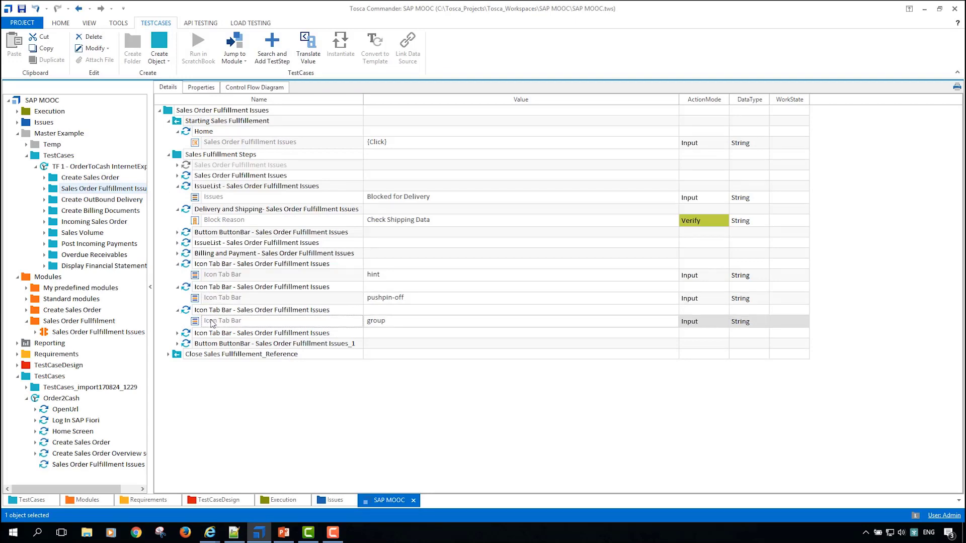
key("alt+Tab")
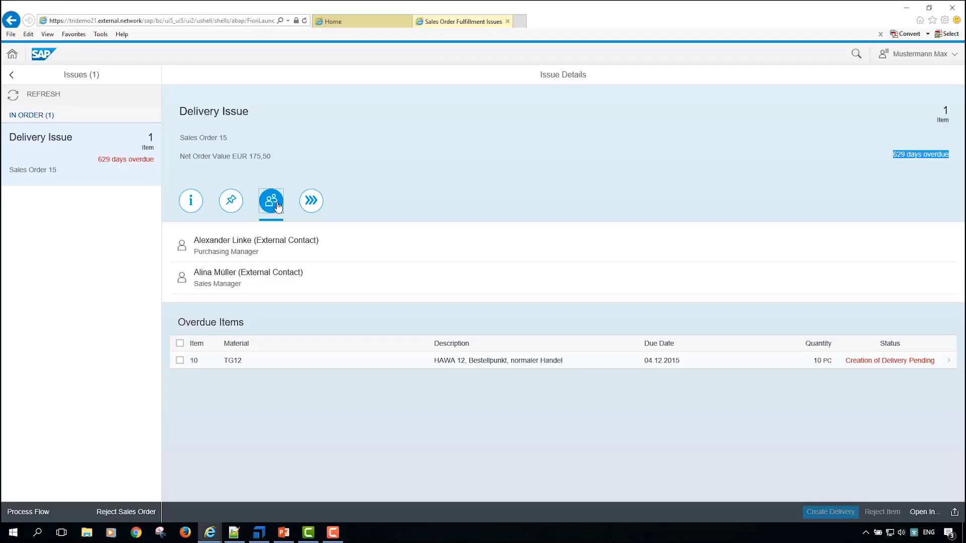
key("alt+Tab")
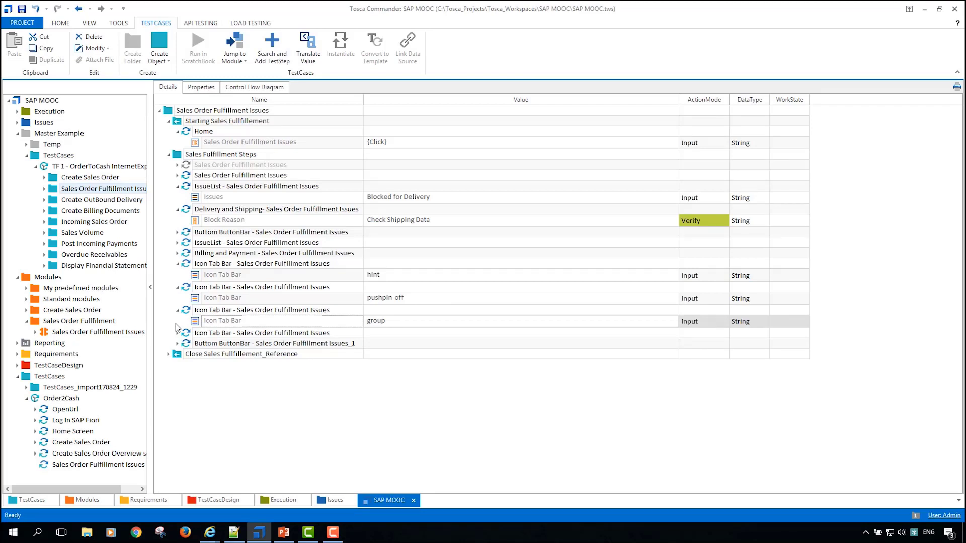
left_click(177, 343)
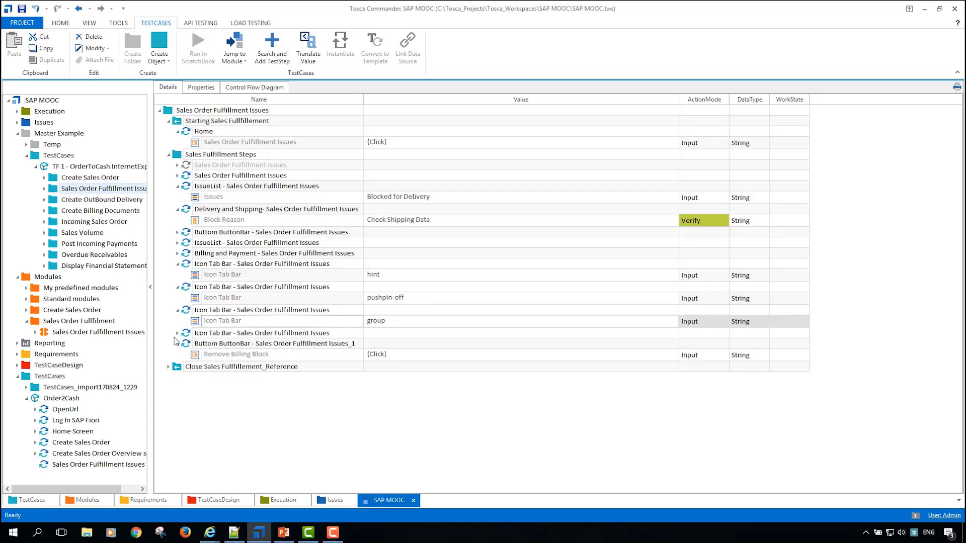
left_click(177, 334)
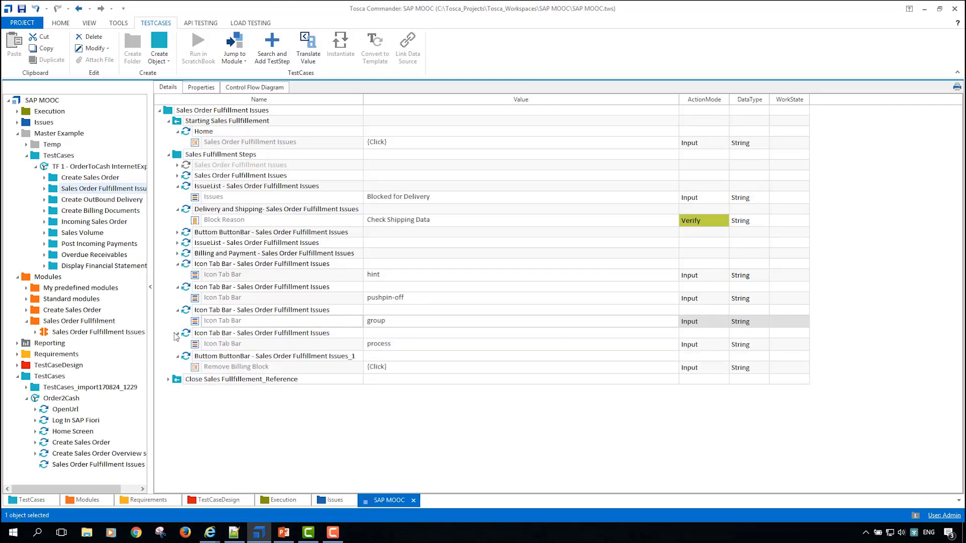
left_click(197, 347)
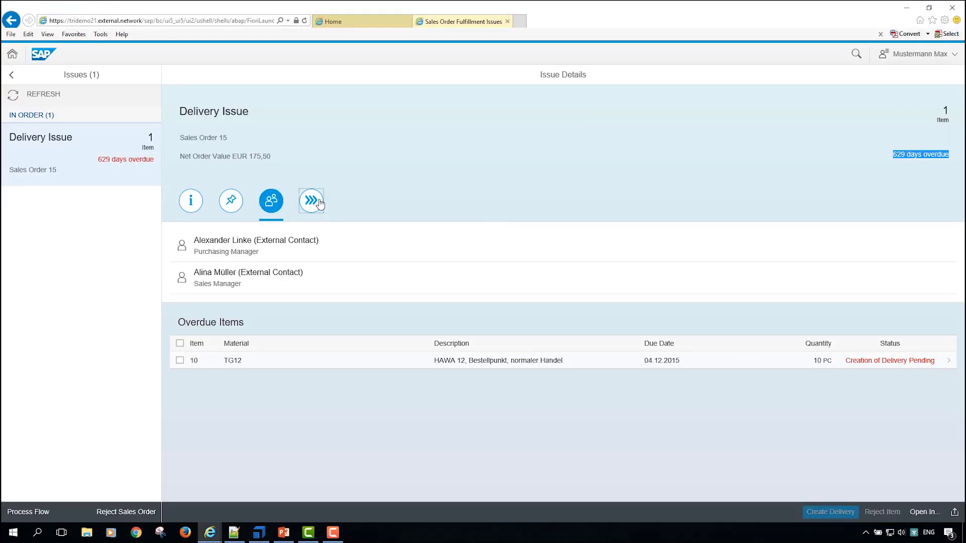
left_click(311, 200)
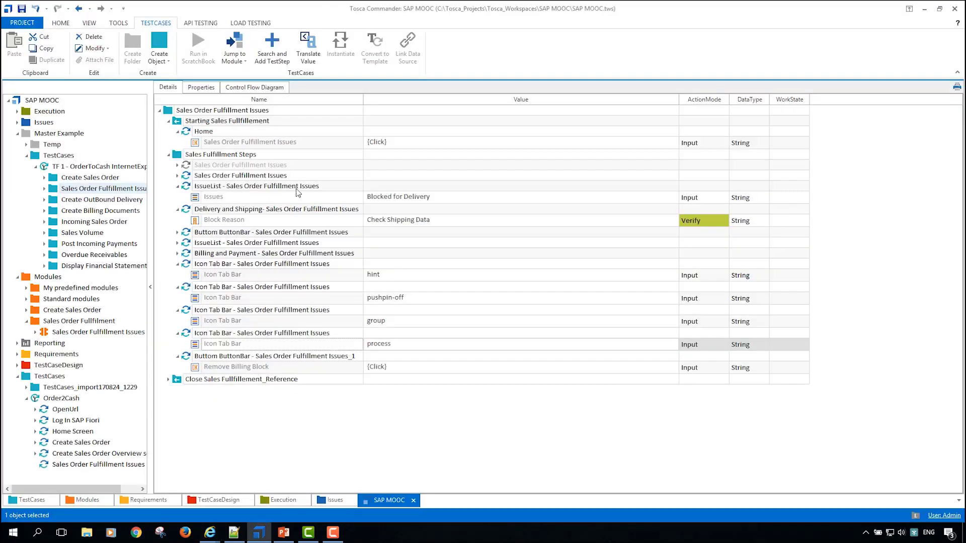
Step: Return to Tosca Commander and examine the master example's Remove Delivery Block, IssueList, Billing and Payment, and order search steps, including the Issues Table cell action
left_click(177, 232)
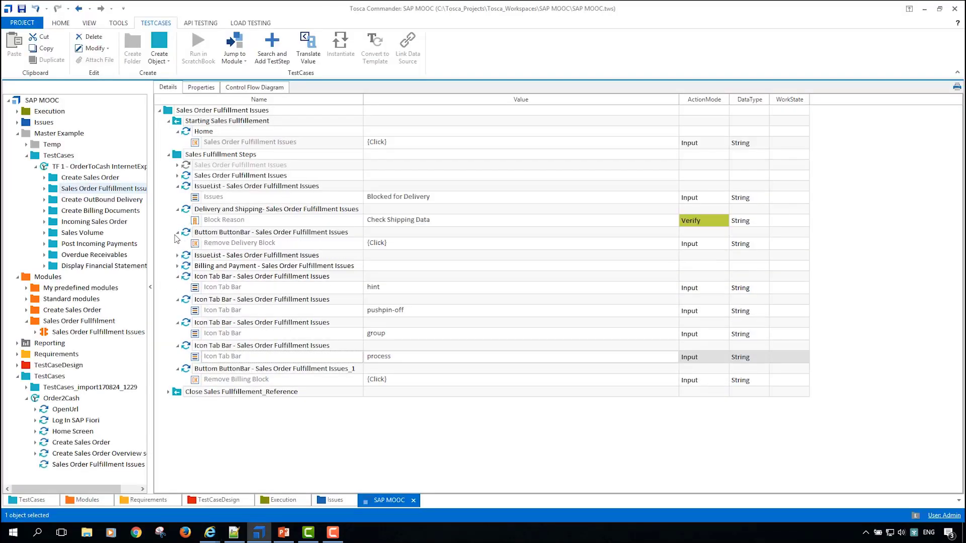
left_click(177, 255)
left_click(177, 278)
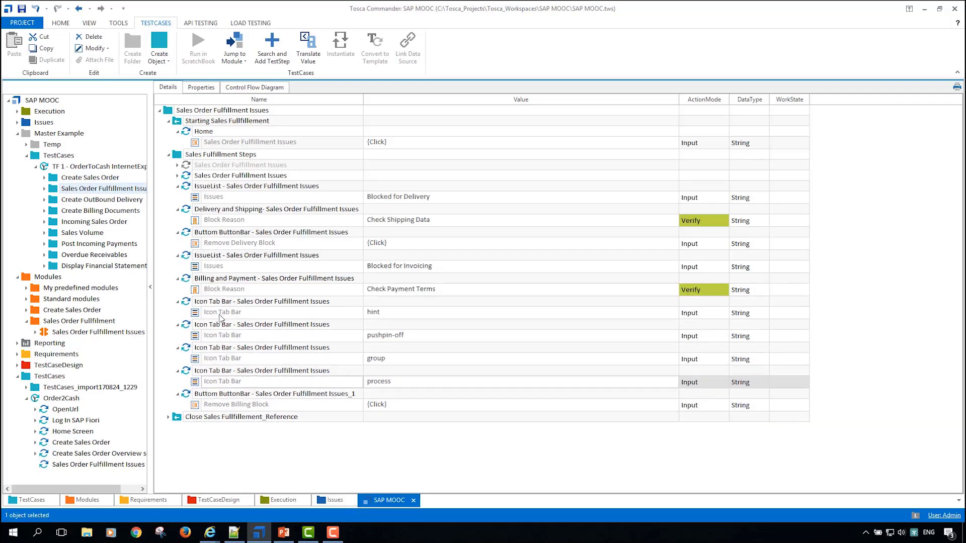
left_click(178, 175)
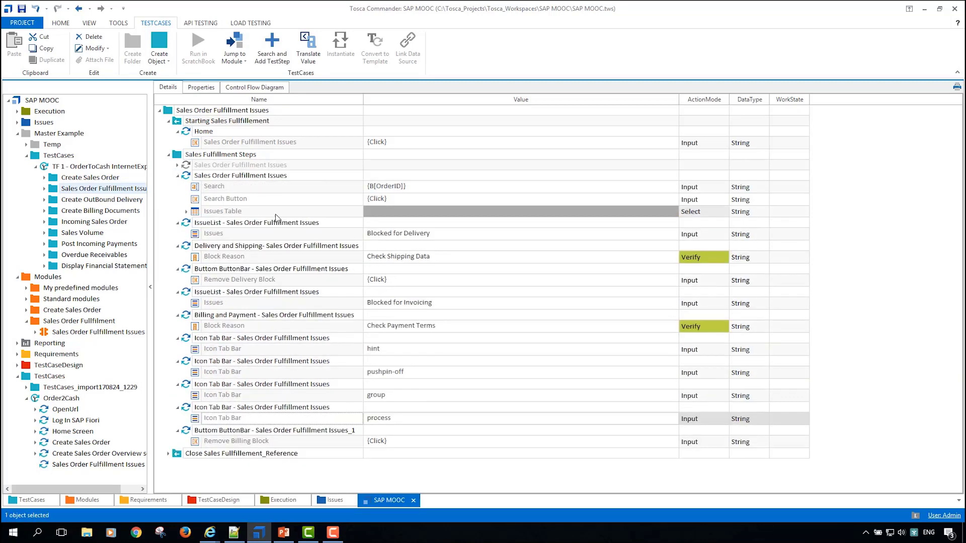
left_click(187, 212)
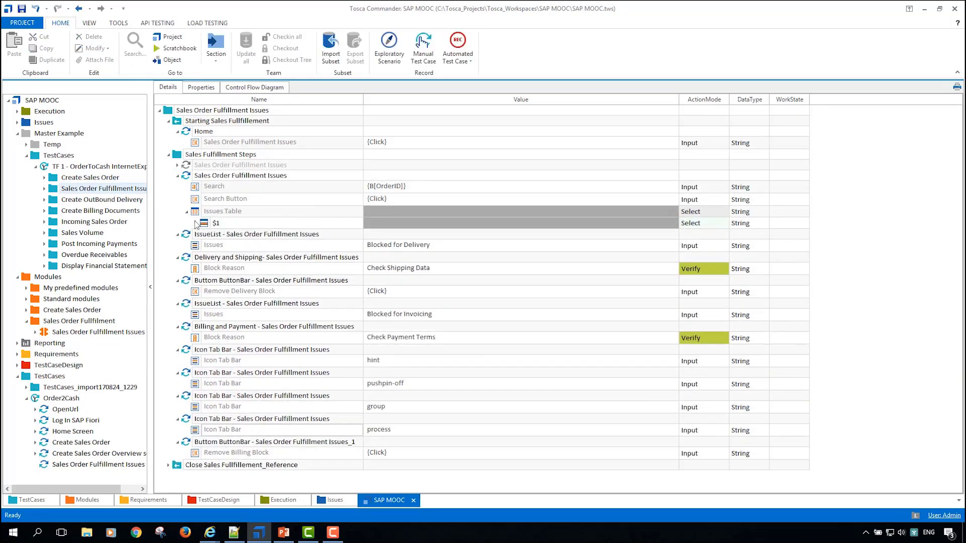
left_click(195, 224)
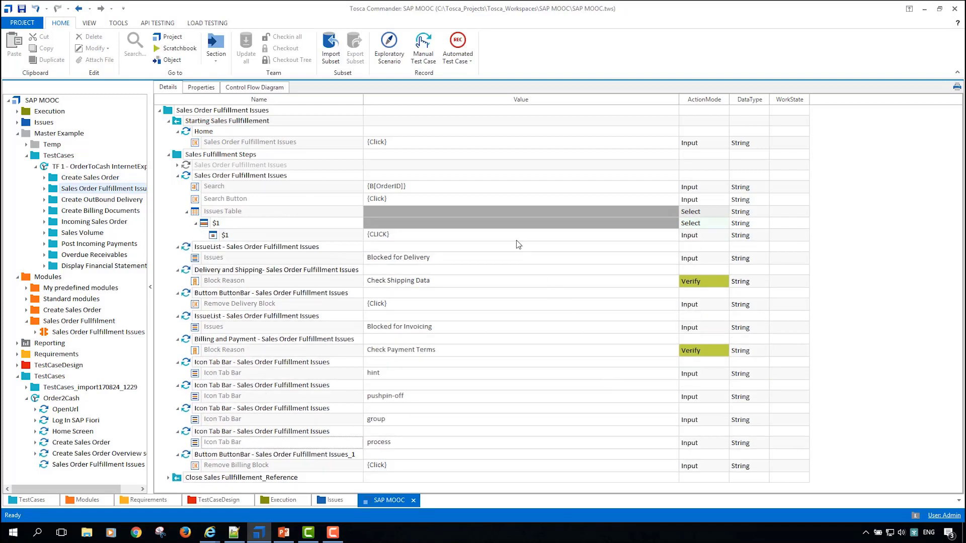
left_click(165, 111)
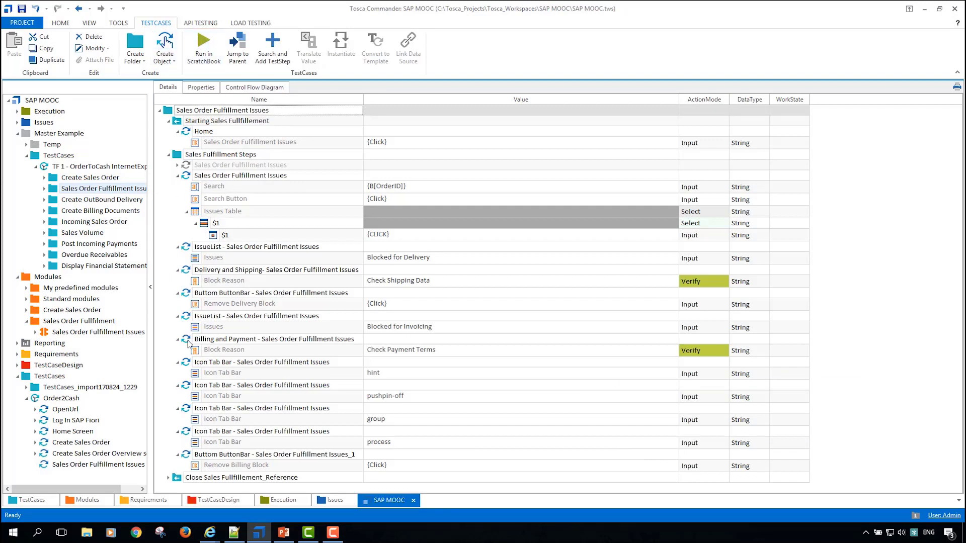
Step: Switch to Internet Explorer and load the copied address of the Tricentis 10.3 manual page Steering SAP Fiori Controls
mouse_move(211, 535)
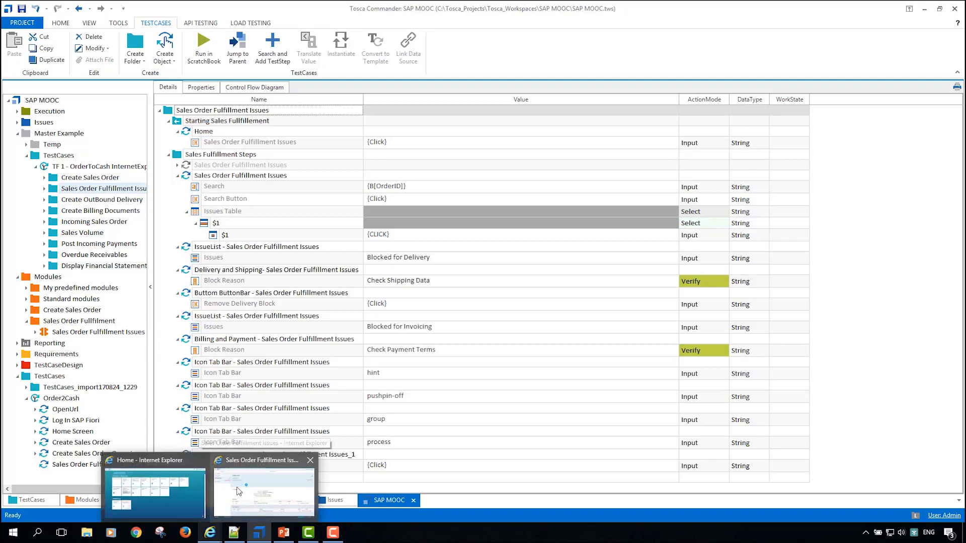
left_click(241, 495)
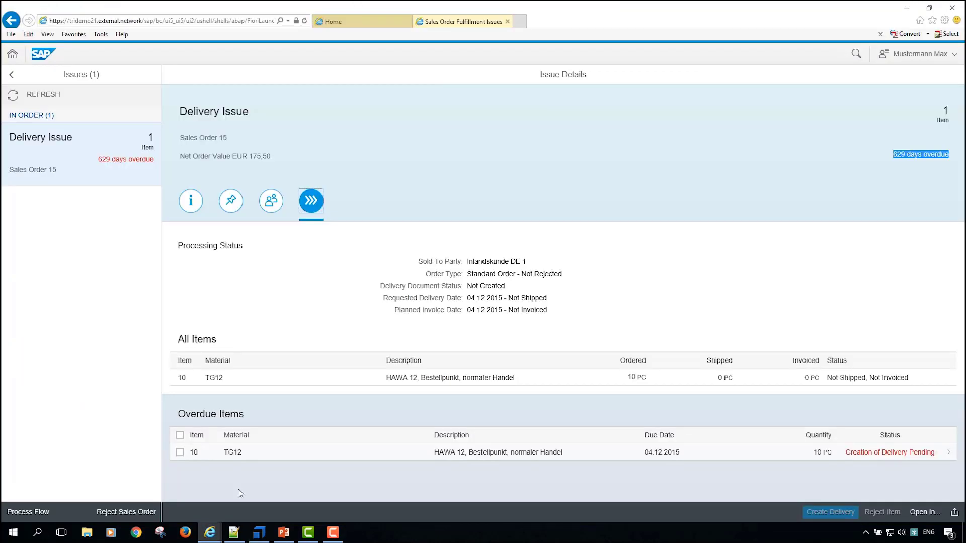
left_click(255, 22)
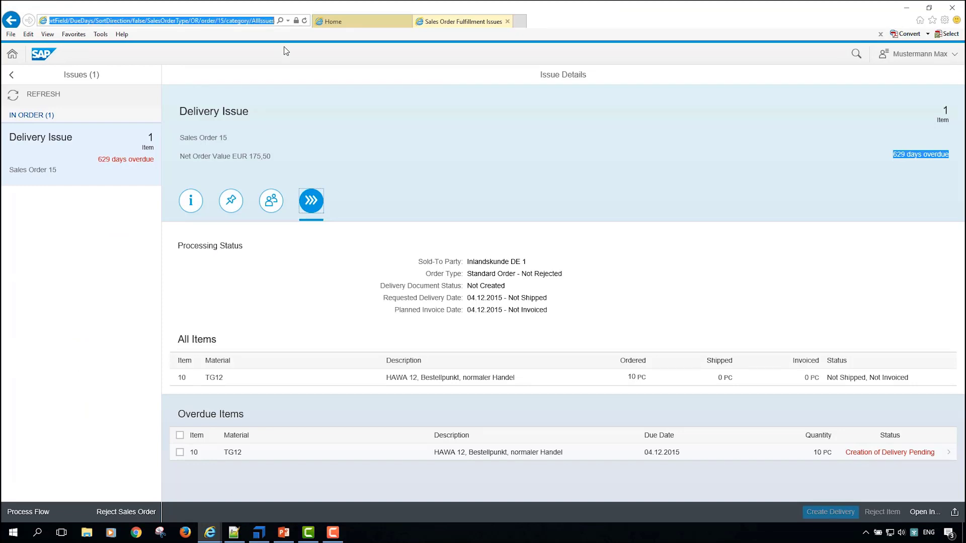
key("ctrl+v")
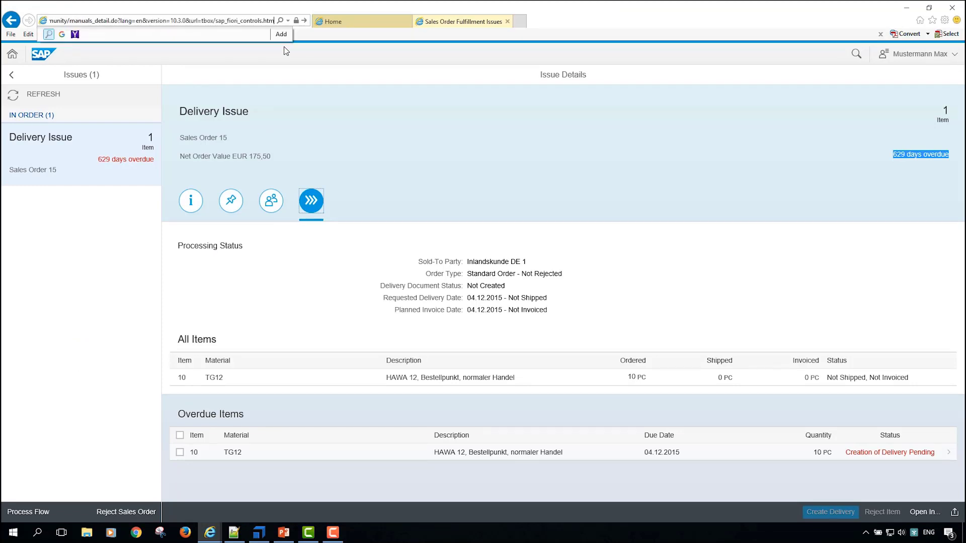
key("Return")
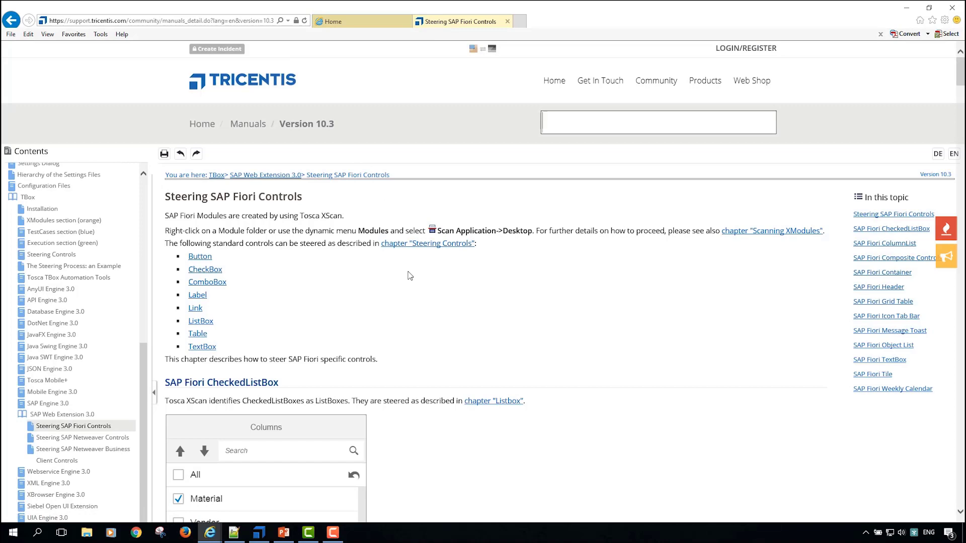
scroll(410, 276, "down", 5)
scroll(603, 252, "up", 5)
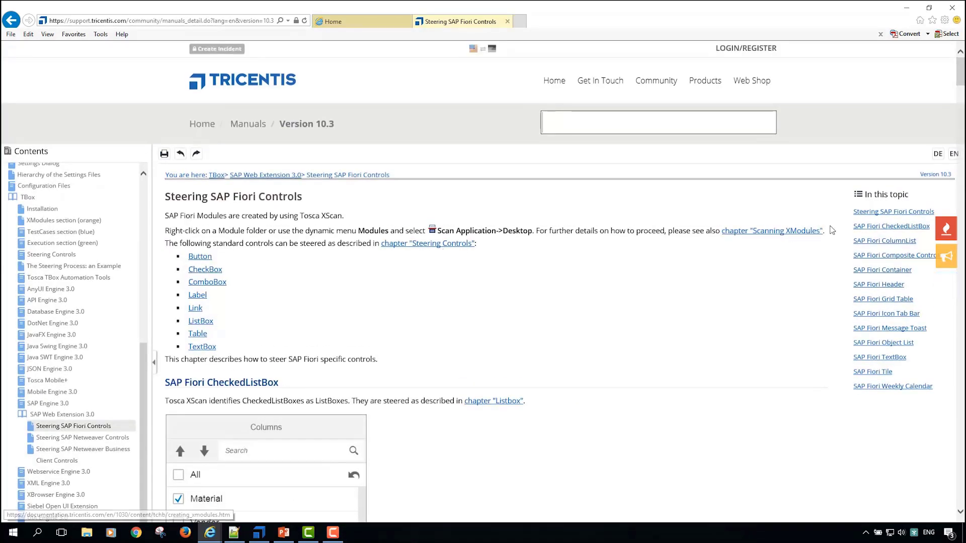
Step: Read the manual's SAP Fiori Header section, covering its verifiable properties, the Net Order Value regular expression example and the Cardinality setting
left_click(876, 288)
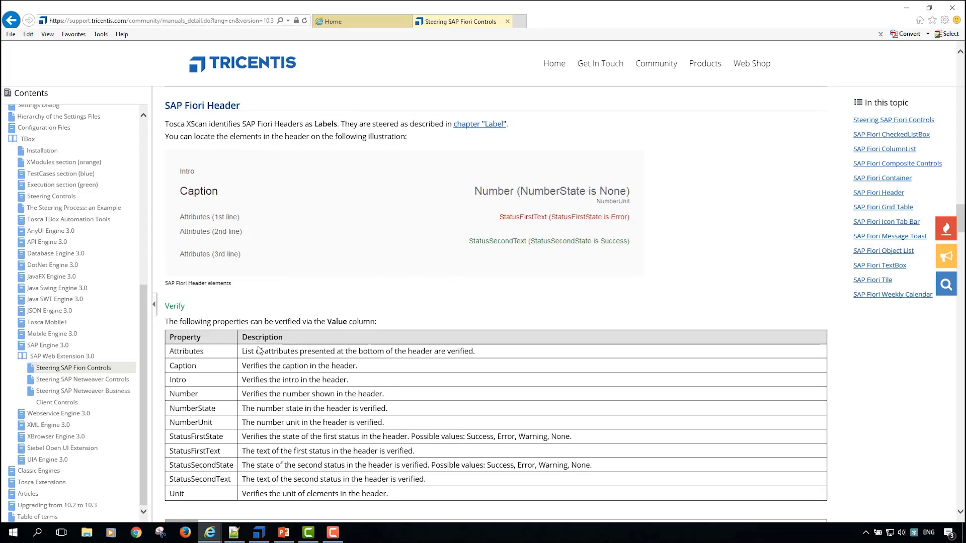
scroll(335, 366, "down", 2)
scroll(335, 366, "up", 2)
scroll(332, 352, "down", 5)
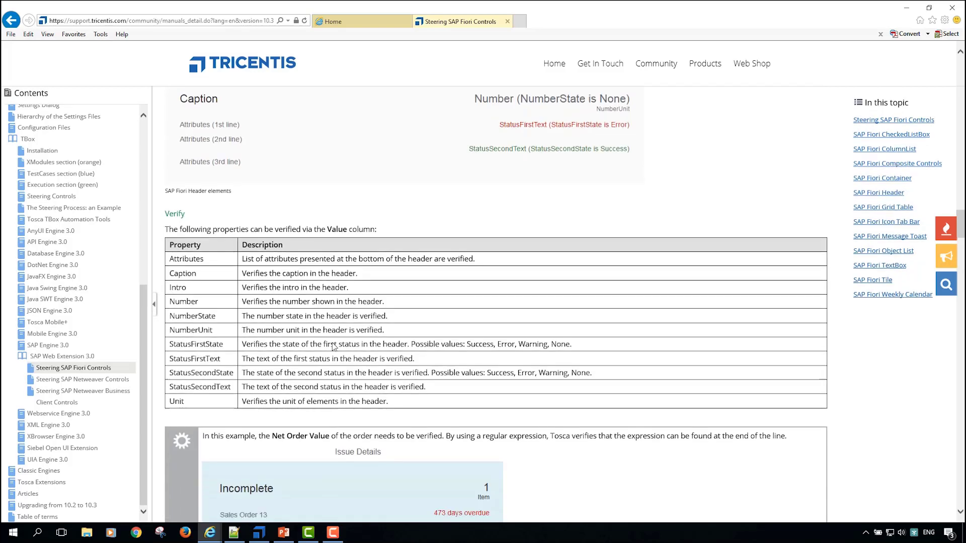
scroll(332, 342, "down", 3)
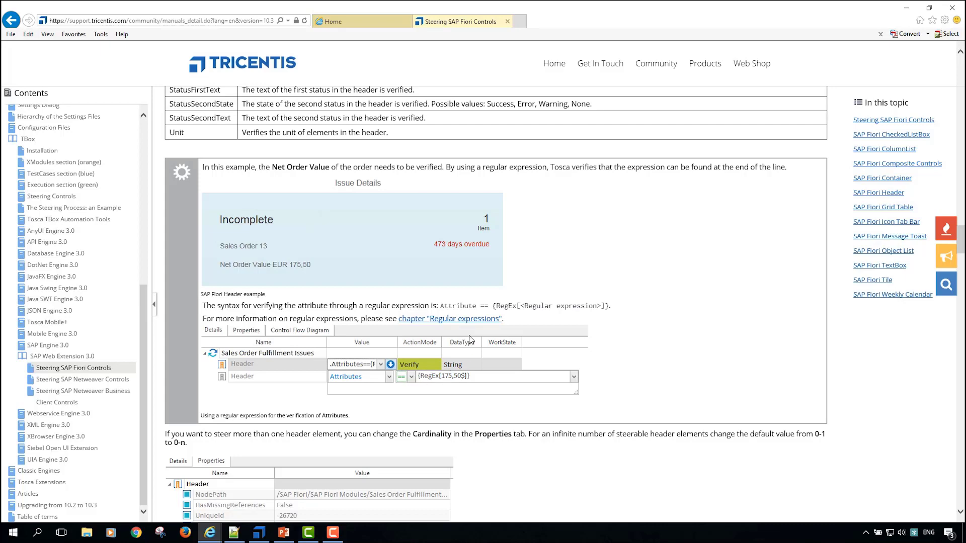
scroll(517, 350, "down", 3)
Step: Read the manual's SAP Fiori Grid Table section, covering the verifiable cell properties, the Price verification example and embedded cell controls
scroll(518, 352, "down", 9)
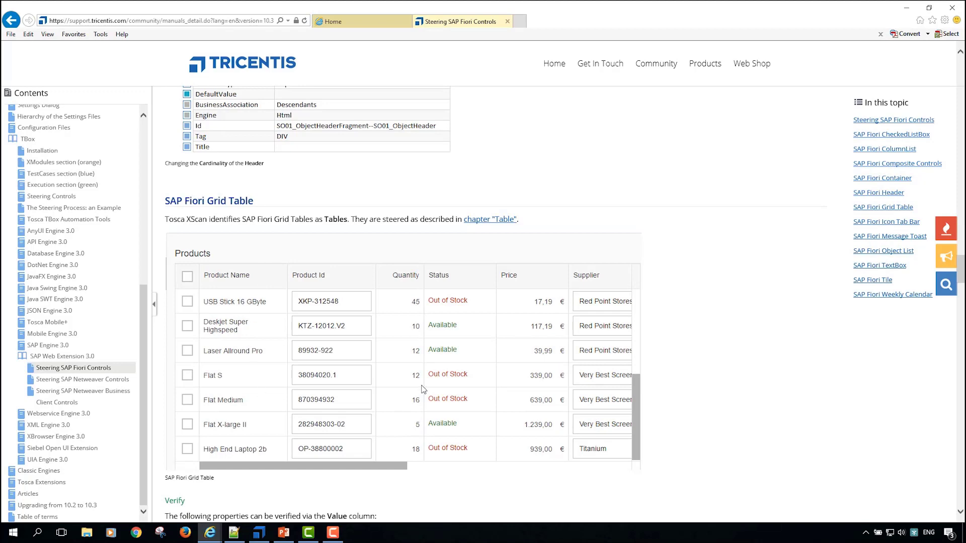
scroll(495, 360, "down", 5)
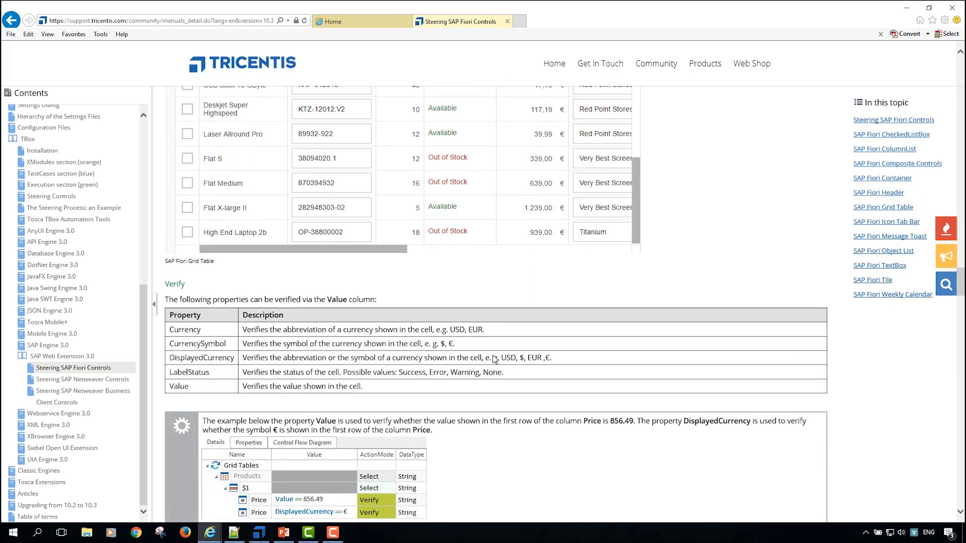
scroll(448, 252, "up", 2)
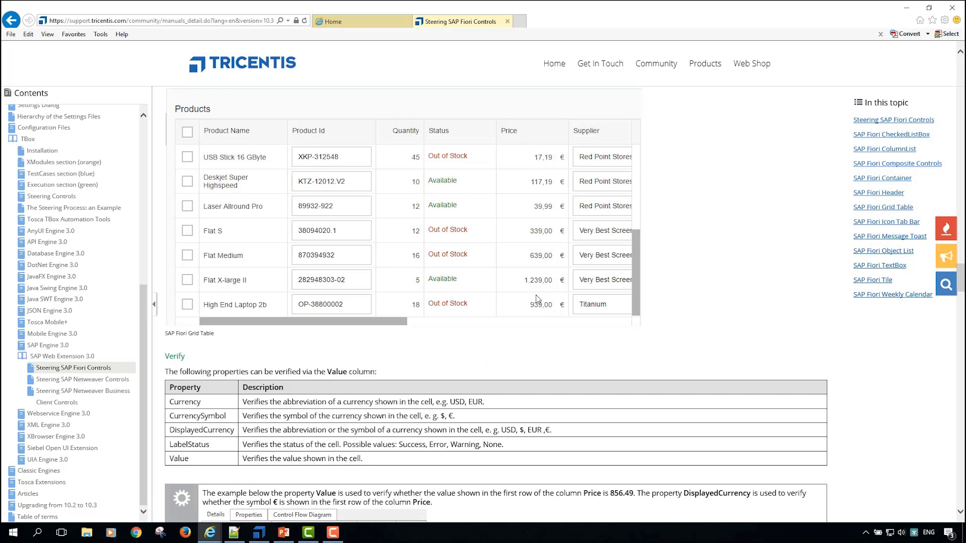
left_click_drag(284, 403, 350, 416)
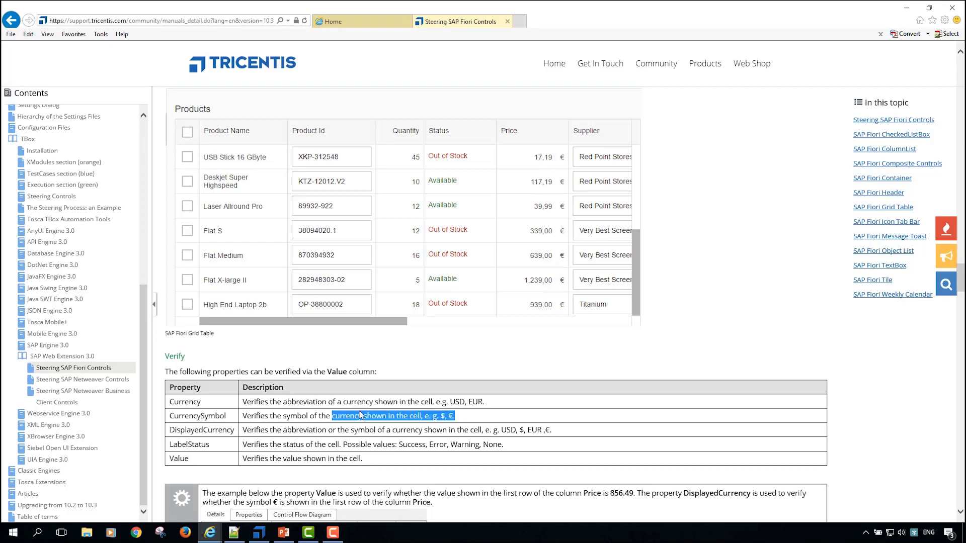
left_click(359, 408)
scroll(378, 275, "down", 6)
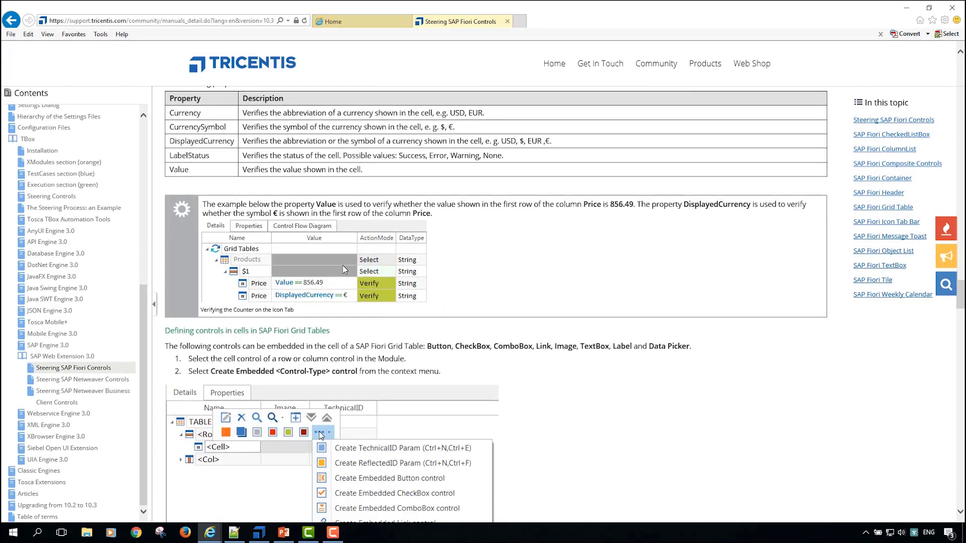
scroll(288, 288, "up", 2)
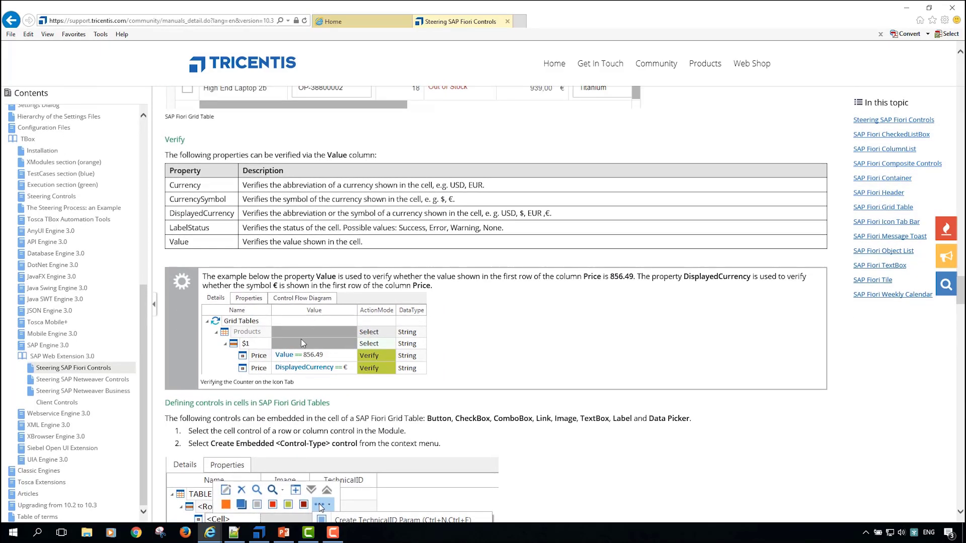
scroll(322, 483, "up", 2)
scroll(325, 440, "up", 2)
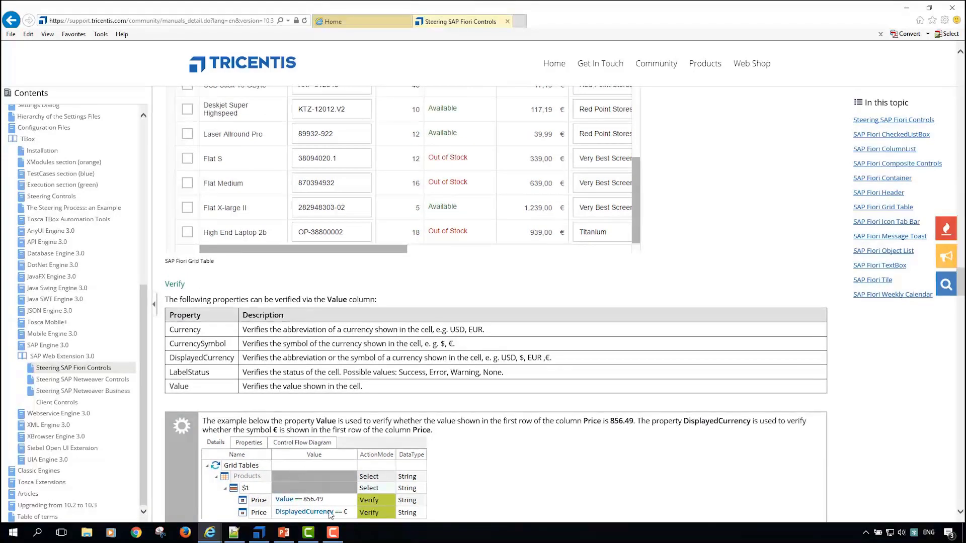
Step: Read the manual's Grid Table verification example and embedded cell controls, plus the SAP Fiori Icon Tab Bar section with its Counter example
scroll(342, 506, "down", 2)
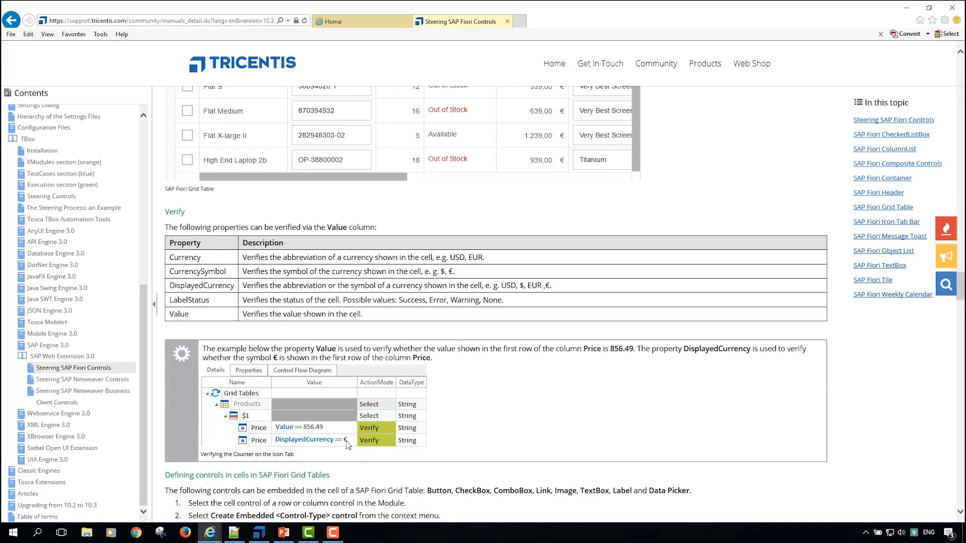
scroll(360, 362, "down", 8)
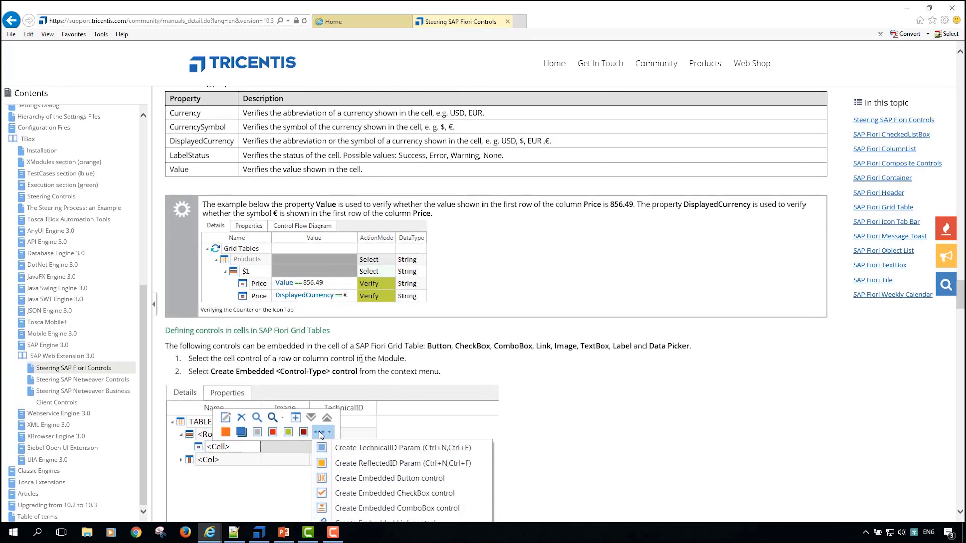
scroll(546, 197, "down", 8)
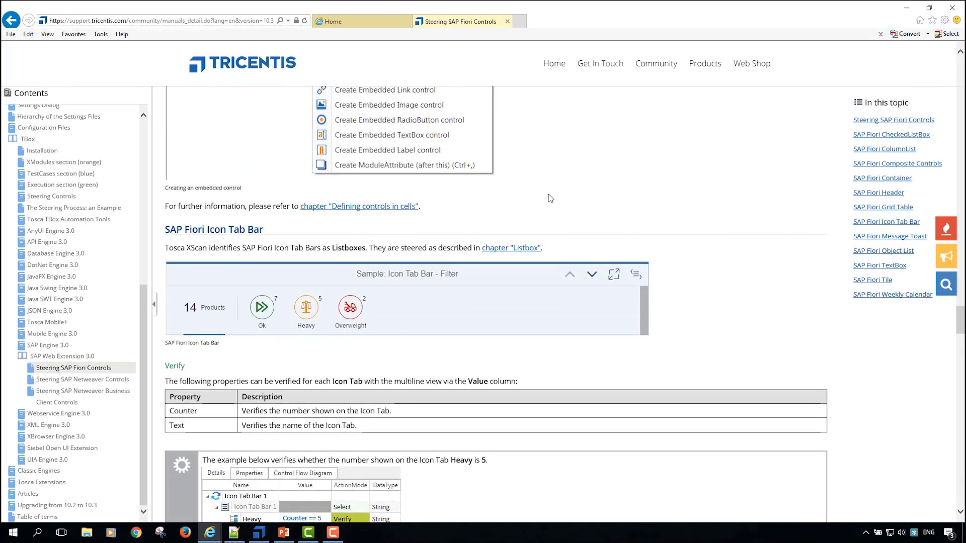
scroll(255, 208, "down", 2)
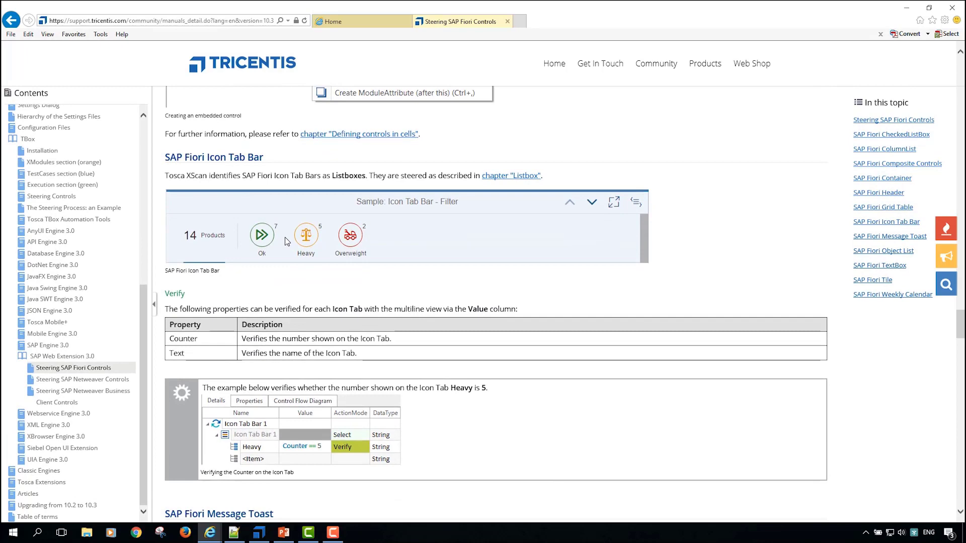
scroll(284, 241, "down", 2)
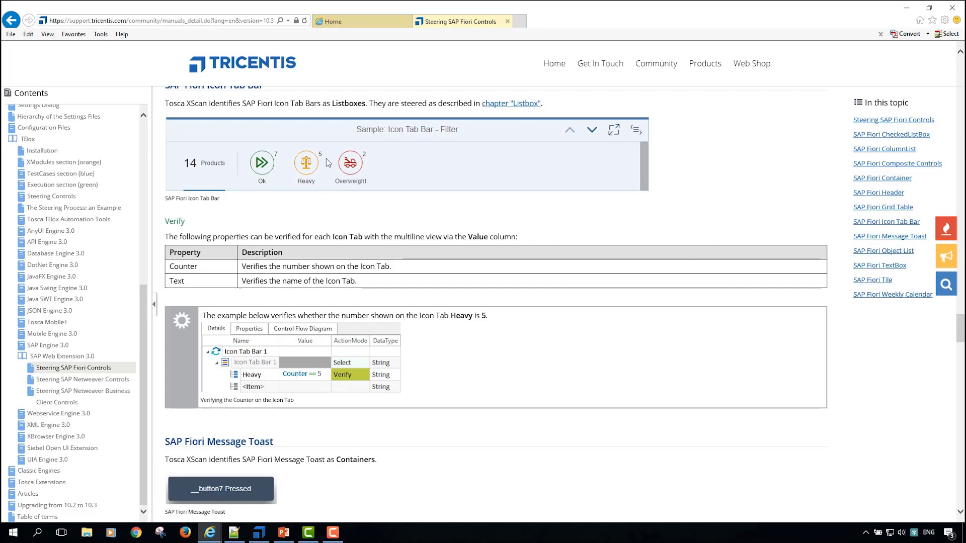
Step: Read the manual's SAP Fiori Message Toast and Object List sections, covering the verifiable properties and the Gladiator MX verification example
scroll(322, 151, "down", 4)
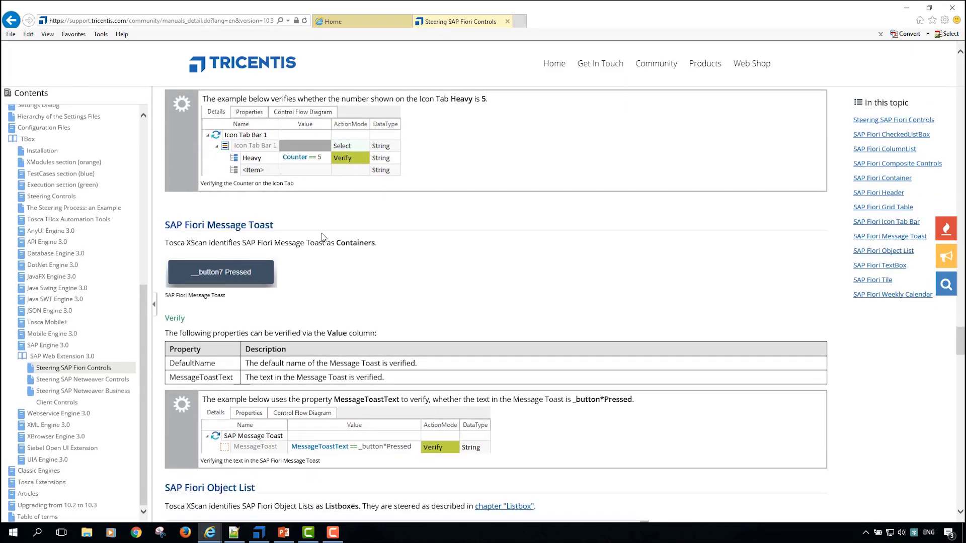
scroll(323, 237, "down", 8)
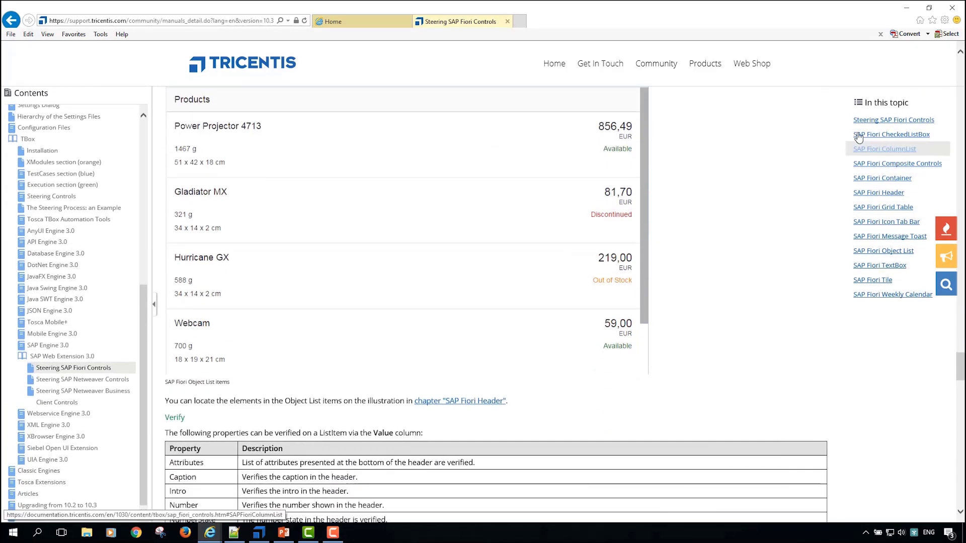
scroll(650, 279, "down", 4)
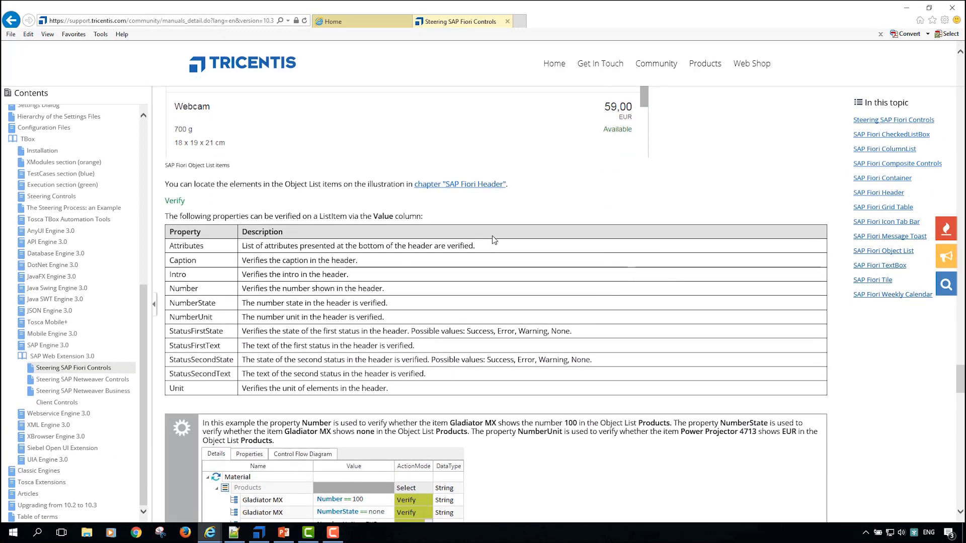
scroll(332, 314, "up", 3)
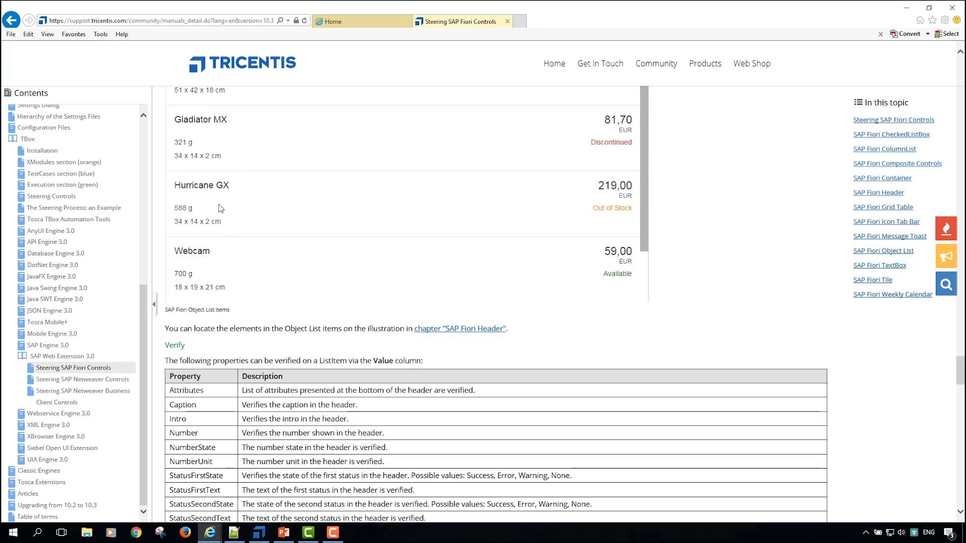
scroll(312, 260, "down", 3)
scroll(573, 412, "down", 6)
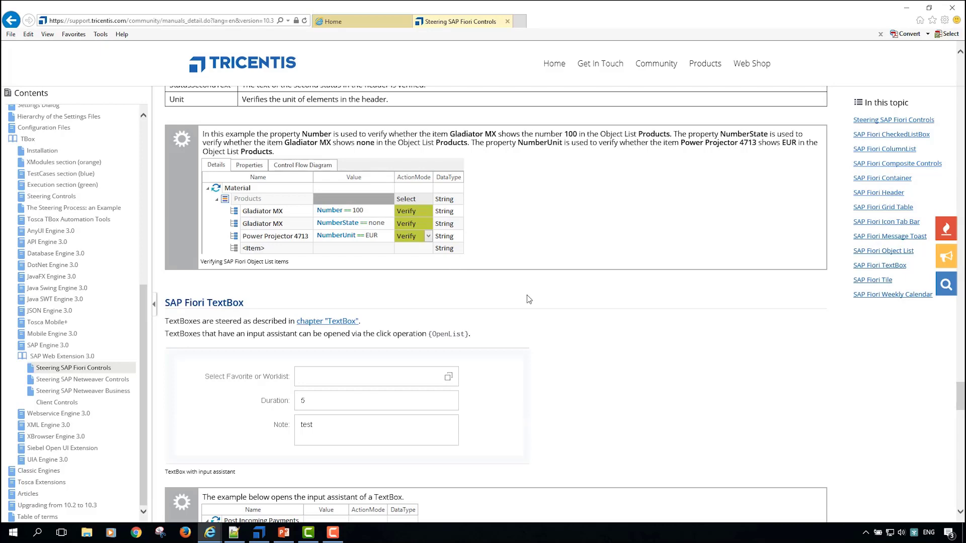
Step: Read the manual's TextBox input assistant and SAP Fiori Tile sections, comparing the tile properties with the tiles on the Fiori launchpad
scroll(529, 299, "down", 6)
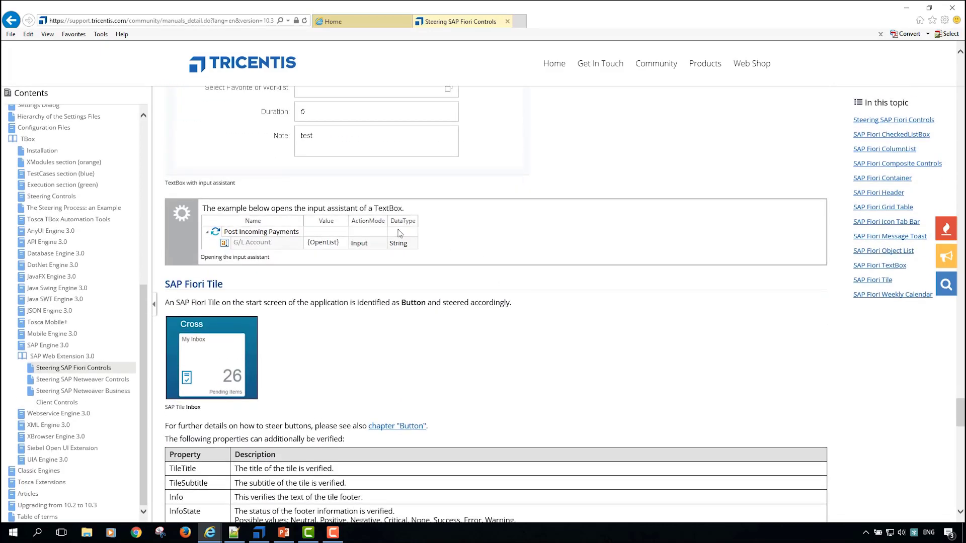
scroll(229, 272, "down", 3)
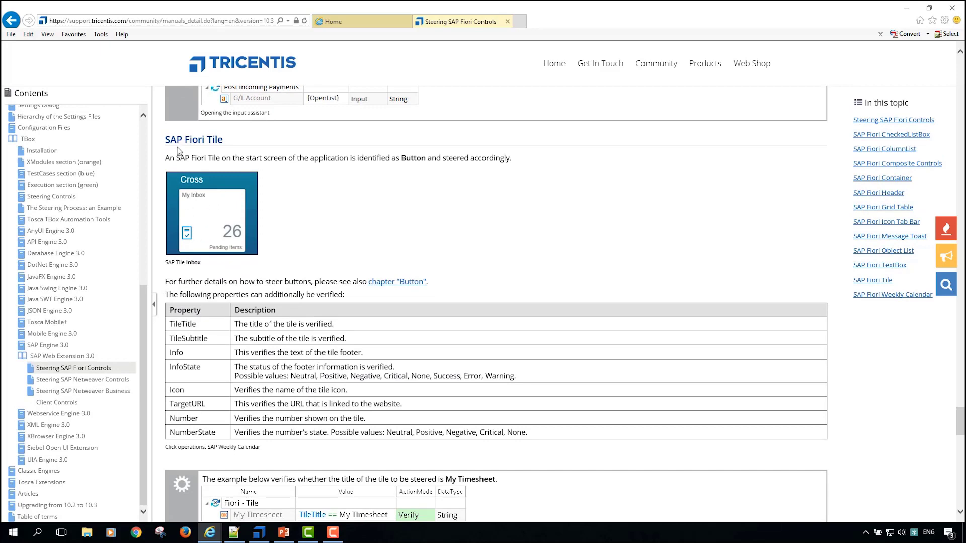
left_click(332, 21)
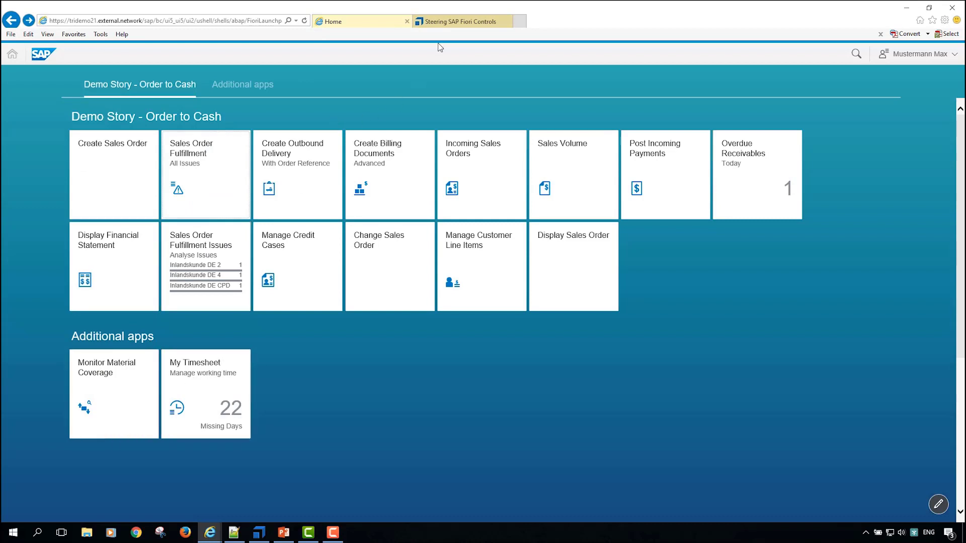
left_click(456, 26)
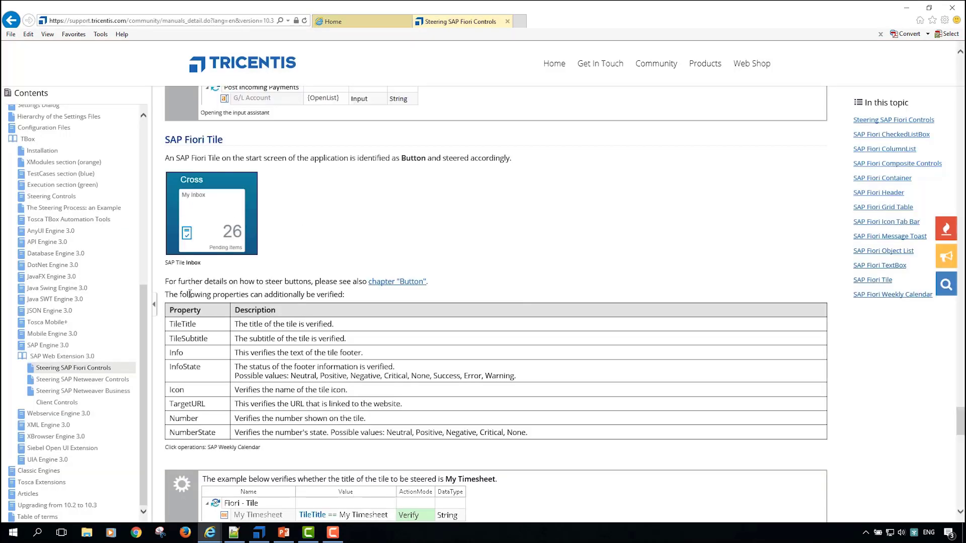
left_click_drag(179, 295, 563, 435)
left_click(563, 436)
Step: Skim the manual's SAP Fiori Weekly Calendar section and return to the beginning of the Steering SAP Fiori Controls page
scroll(563, 436, "down", 5)
scroll(563, 436, "down", 6)
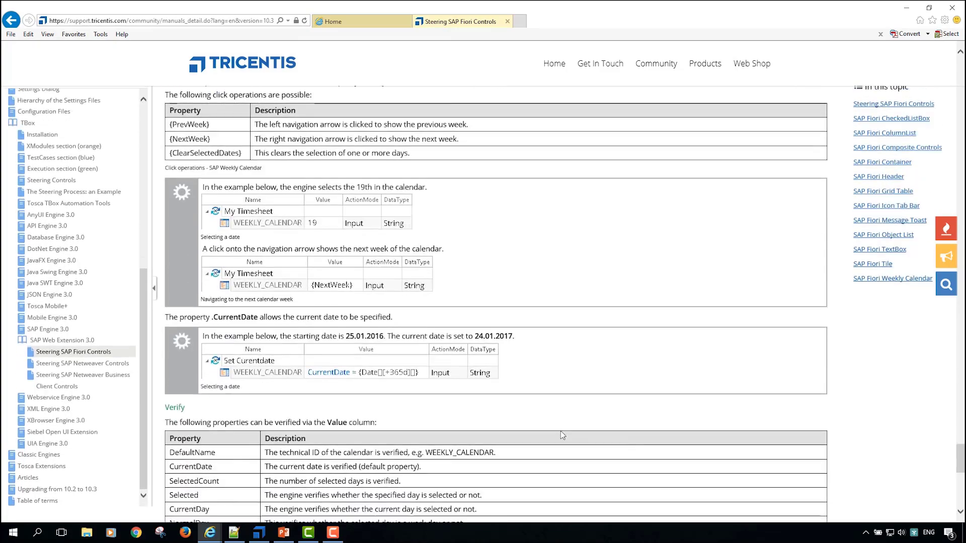
scroll(562, 436, "up", 20)
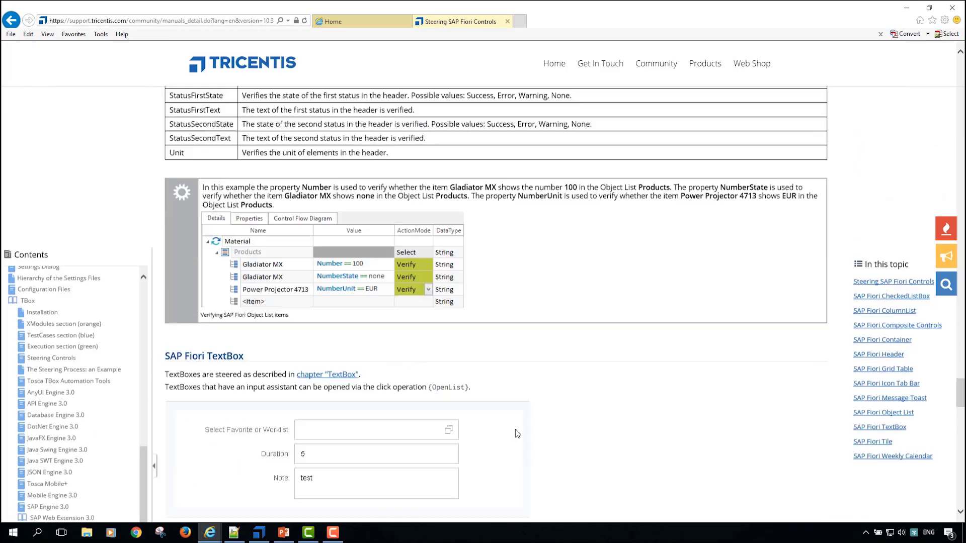
scroll(517, 433, "up", 20)
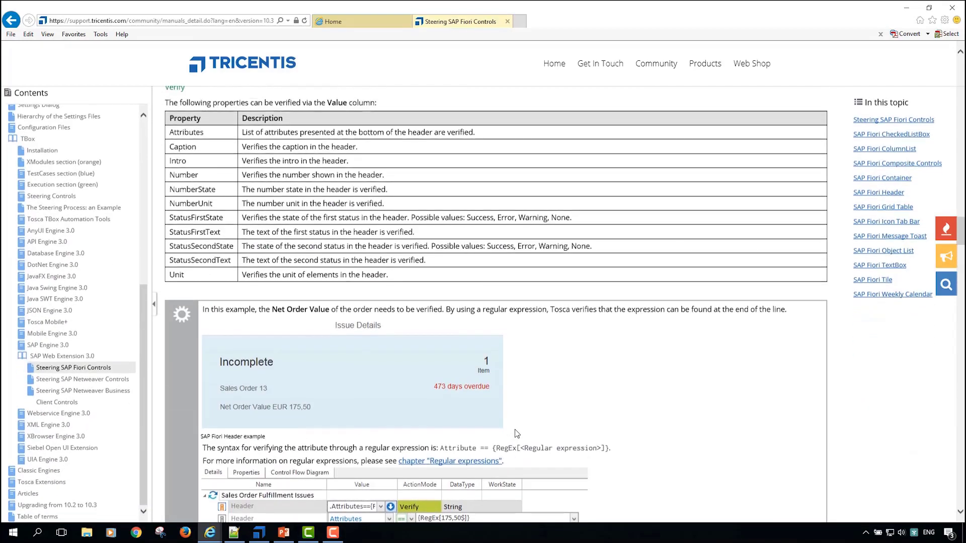
scroll(516, 434, "up", 5)
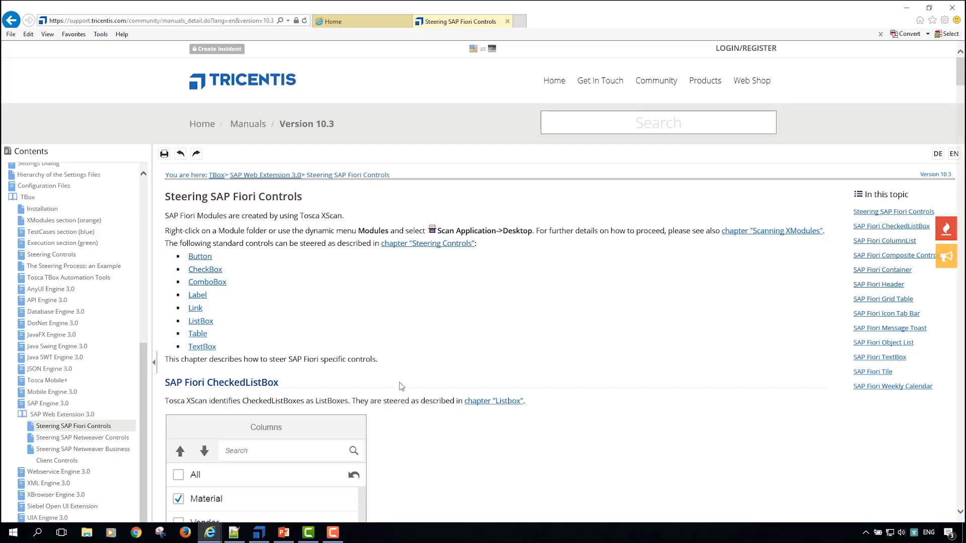
Step: Switch to Tosca Commander and set the Browser test configuration parameter of the master example's TF 1 OrderToCash test case to Chrome
left_click(259, 532)
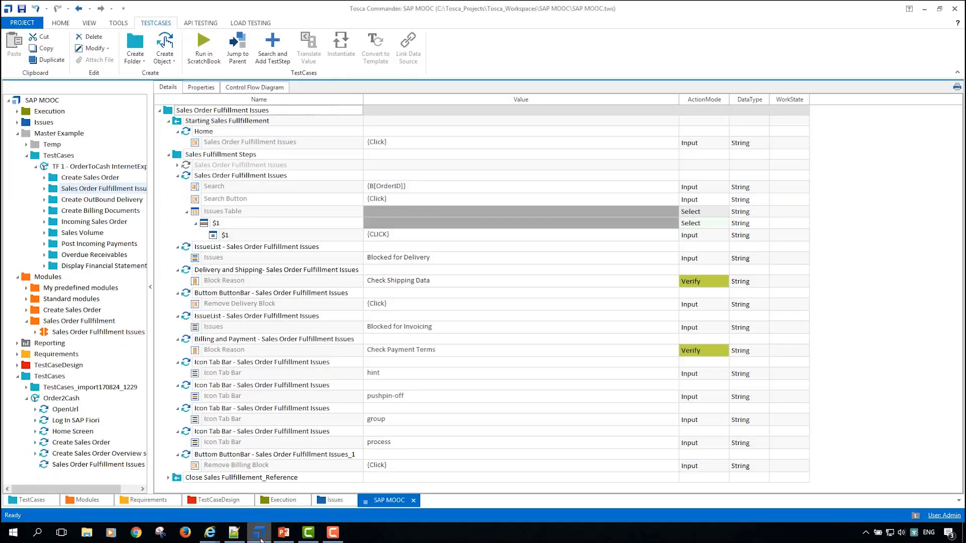
left_click(90, 167)
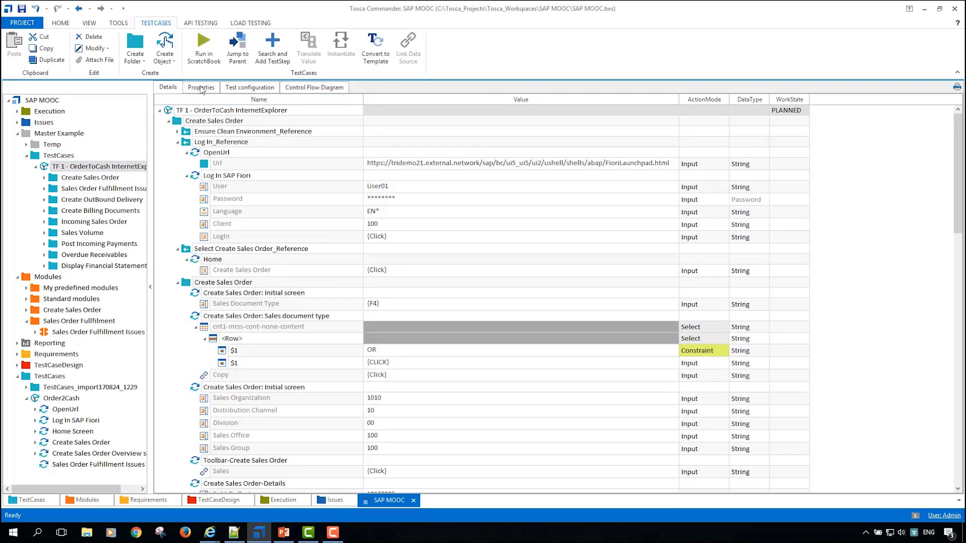
left_click(249, 88)
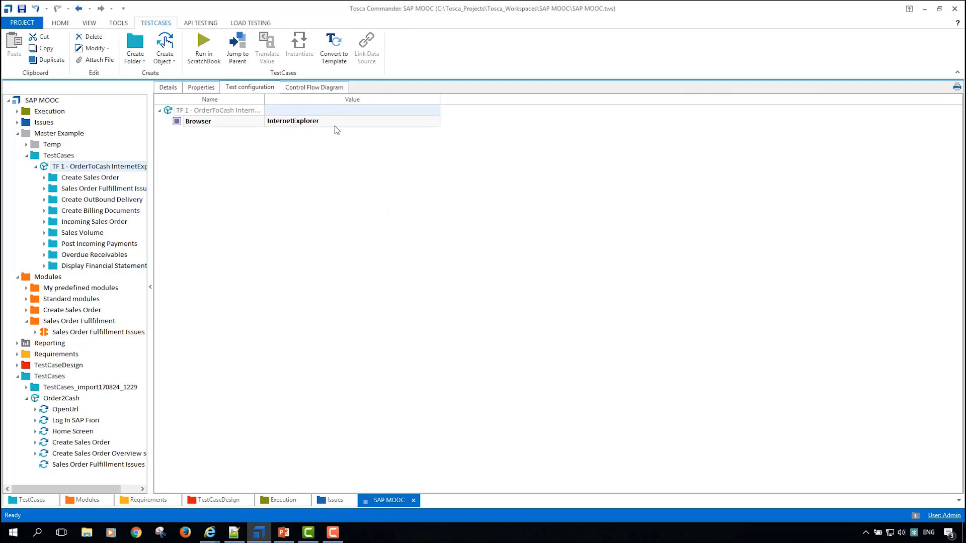
left_click(336, 123)
left_click(361, 148)
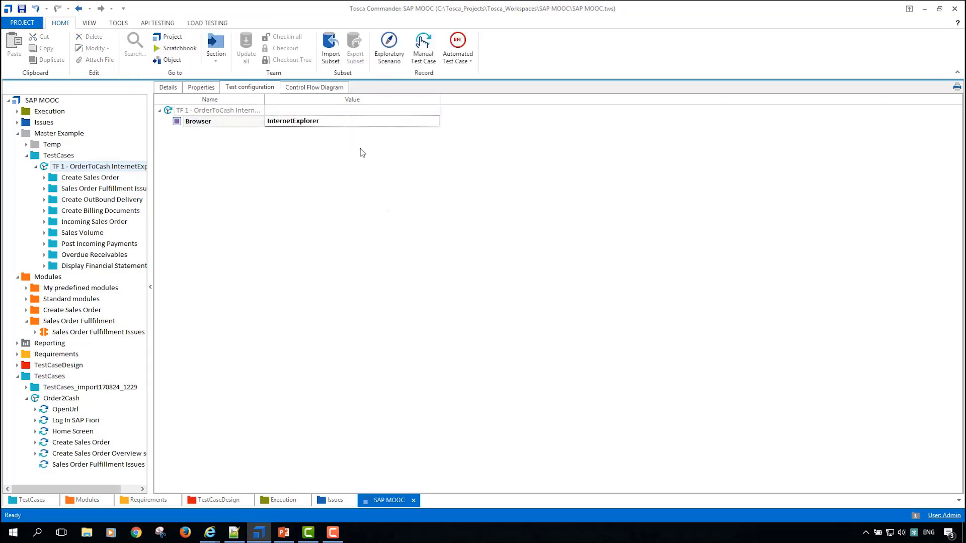
left_click(346, 123)
type("Chrom")
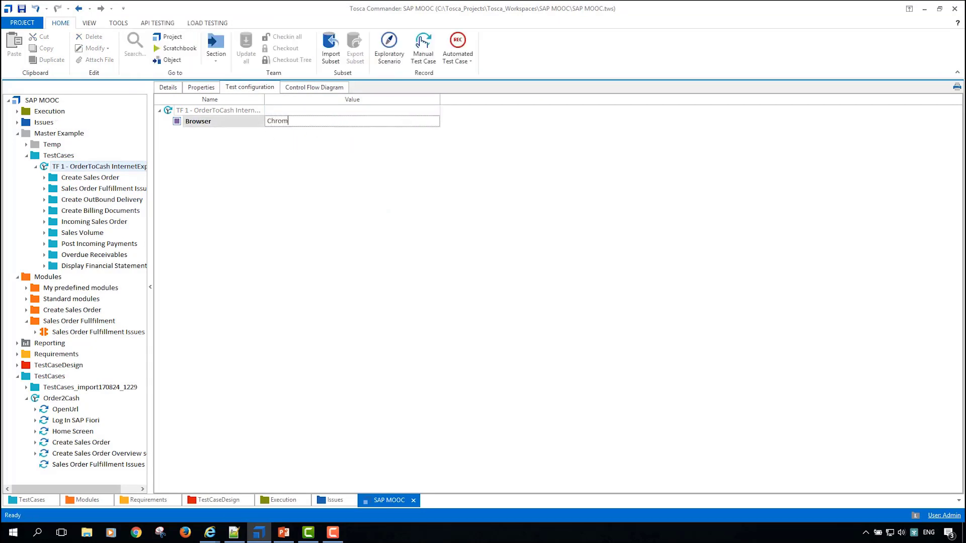
type("e")
key("Return")
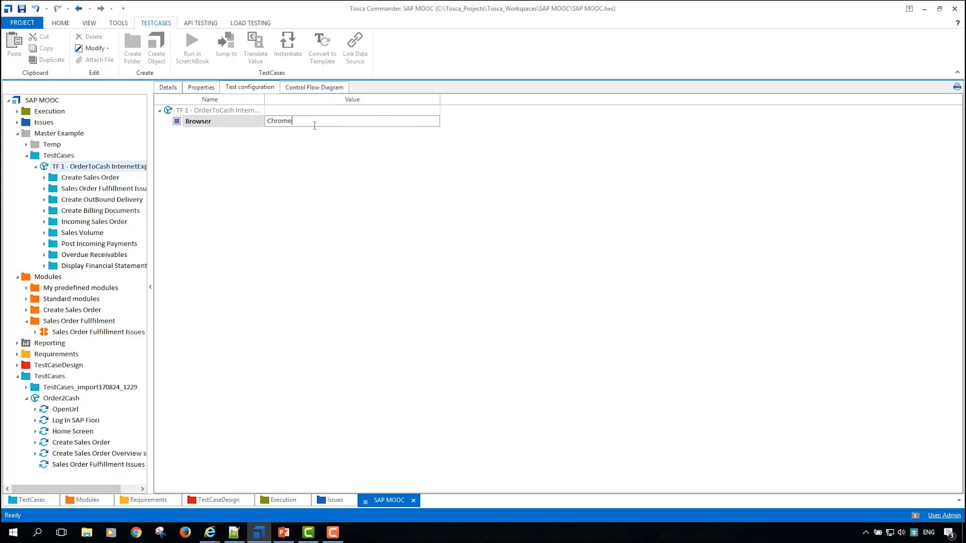
Step: Replace the Browser test configuration parameter's value with Sa
left_click(319, 124)
type("Safari")
key("Return")
Step: Switch to PowerPoint, present from the "Need more information?" slide, advance to "SAP Fiori on Mobile – iOS & Android" and play its video
key("alt+Tab")
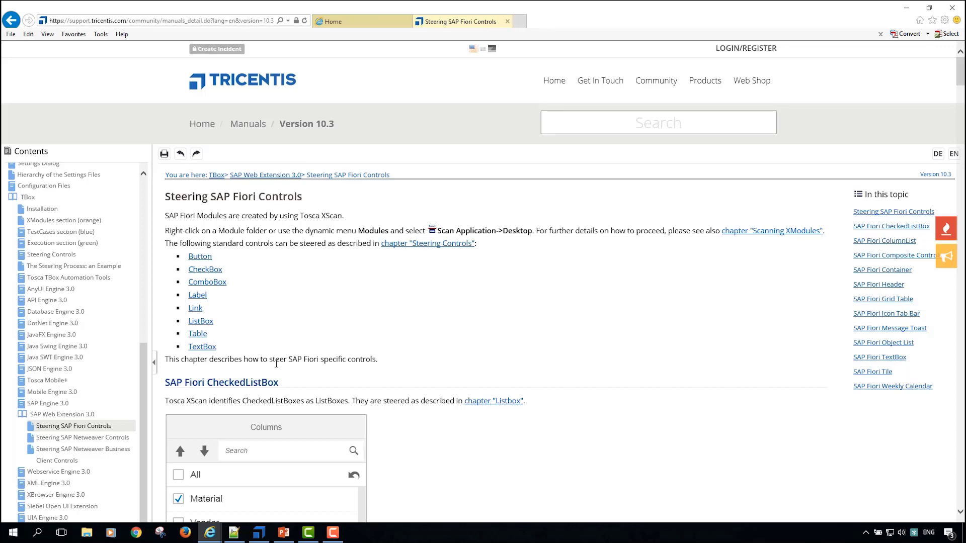
left_click(284, 532)
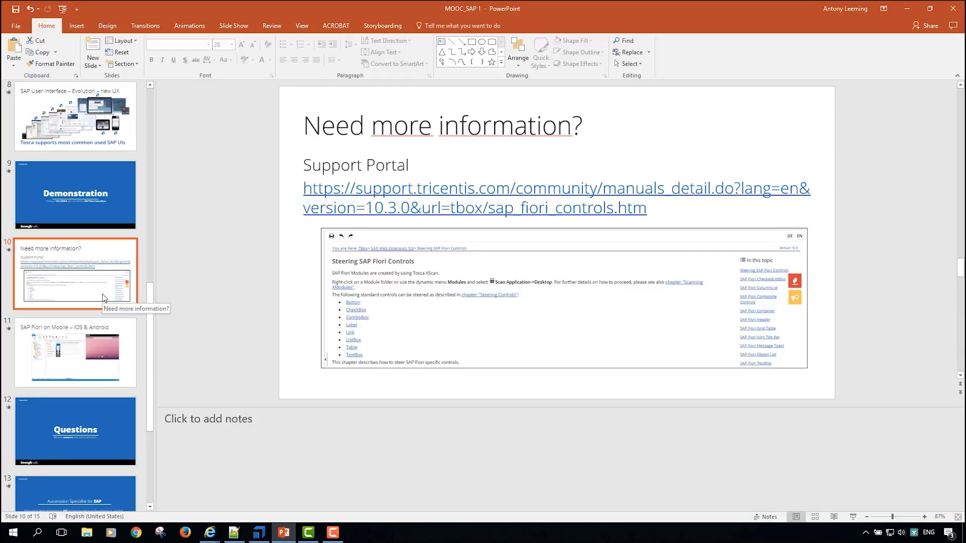
key("shift+F5")
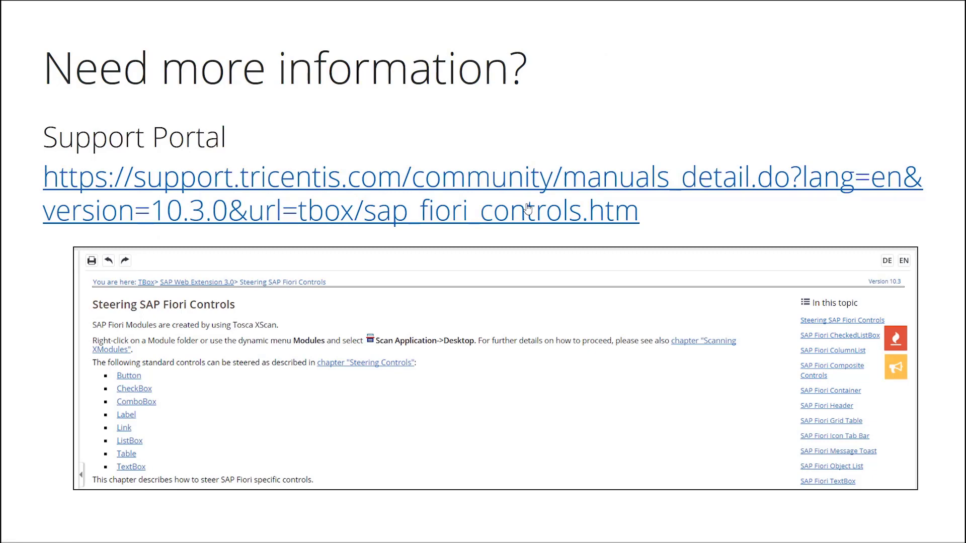
key("Right")
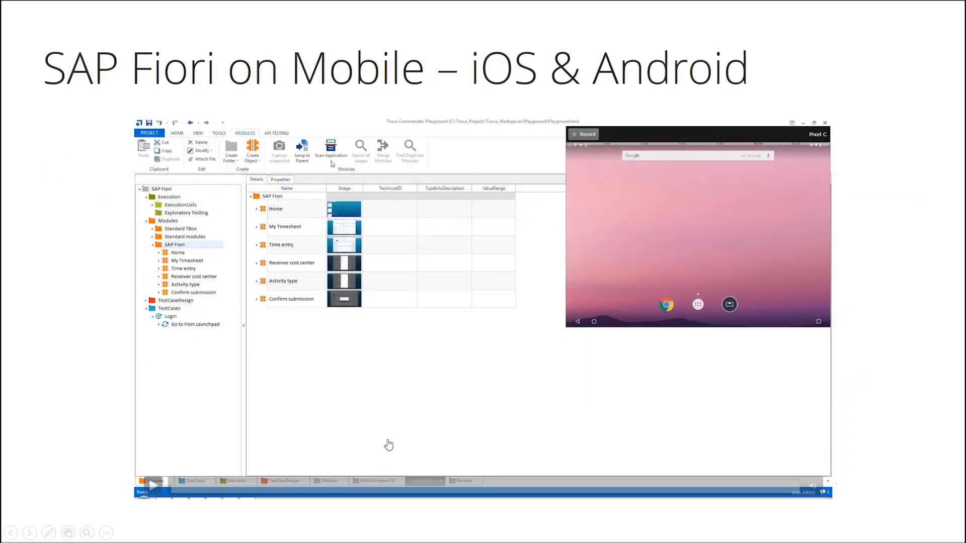
left_click(149, 485)
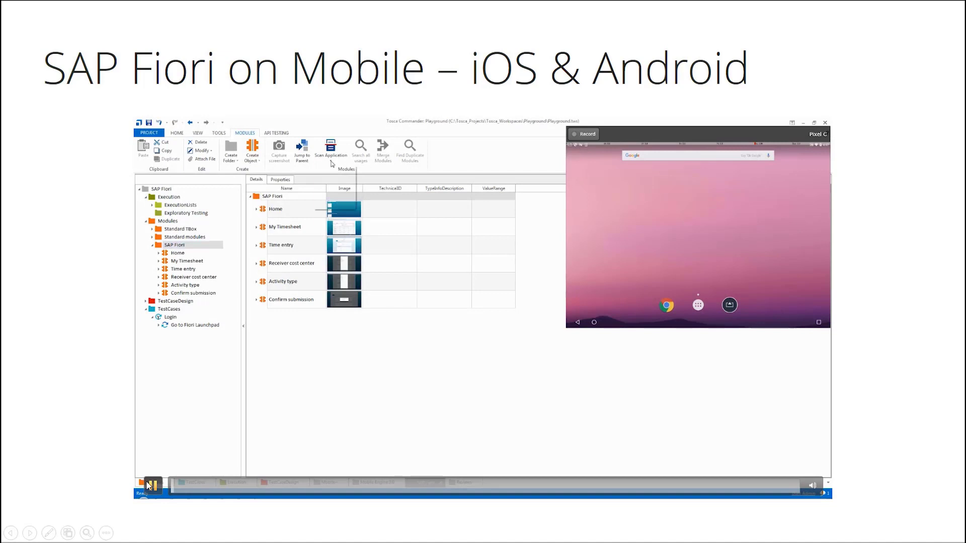